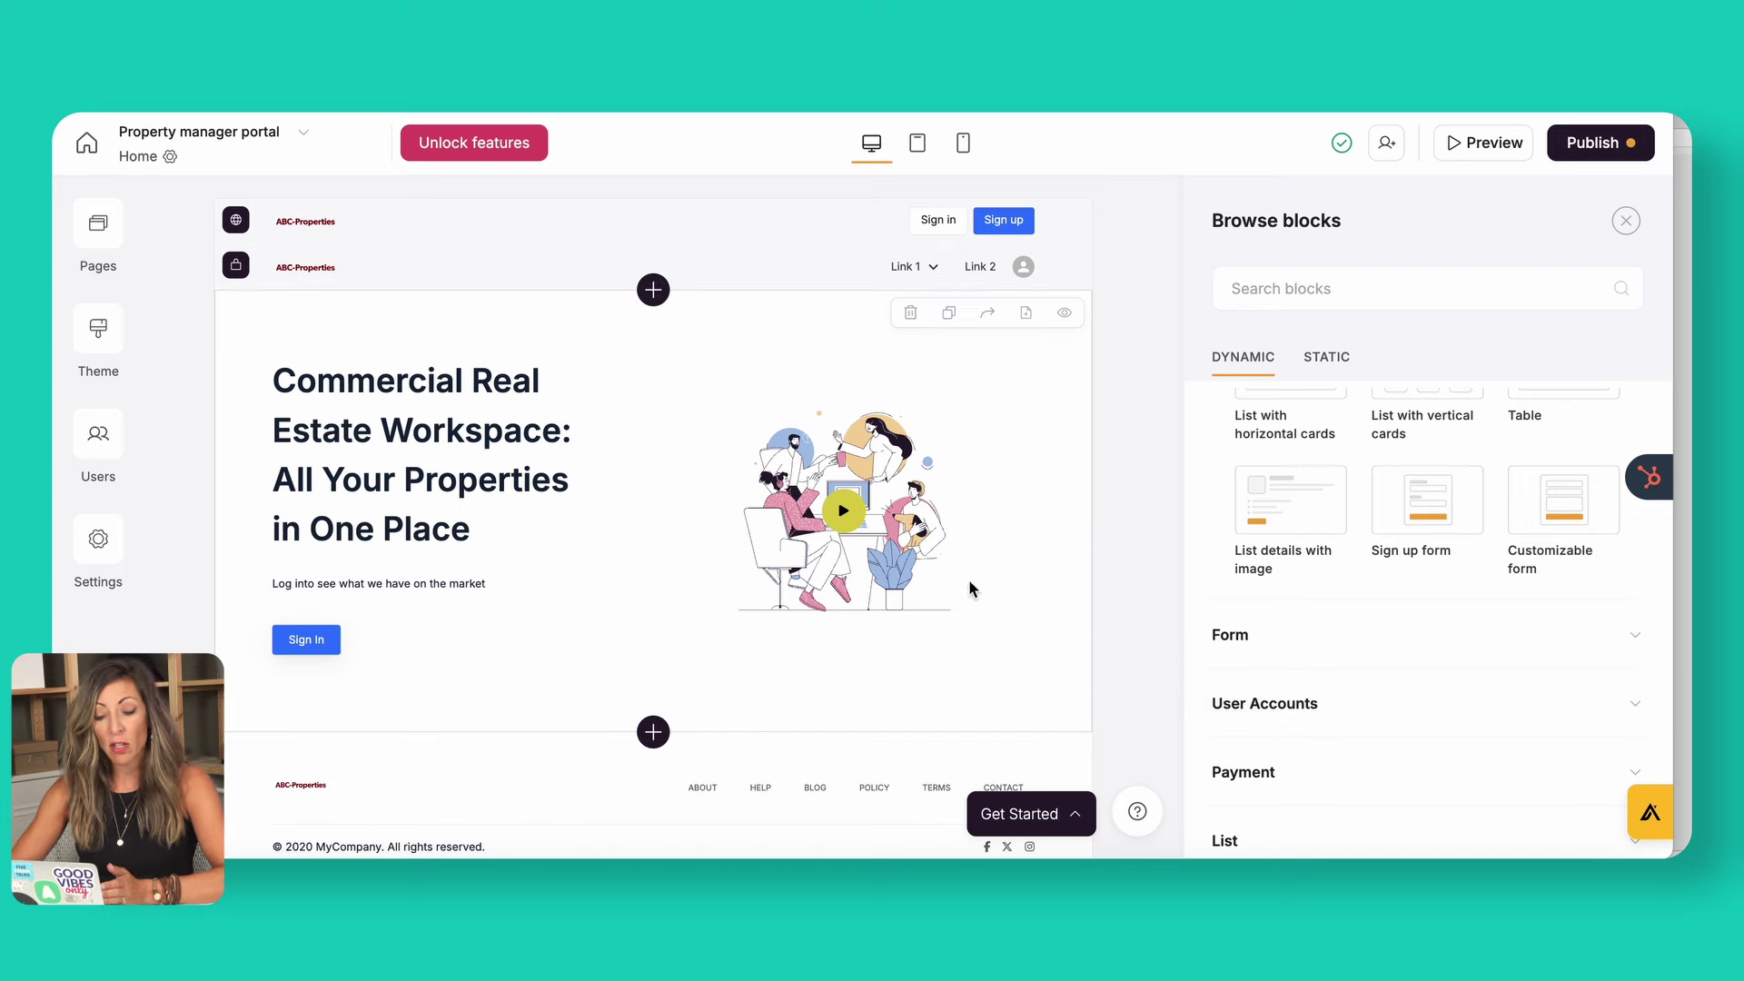
- Browse the static block library and look through the Gallery block layouts
{"action": "left_click", "coordinate": [1327, 357]}
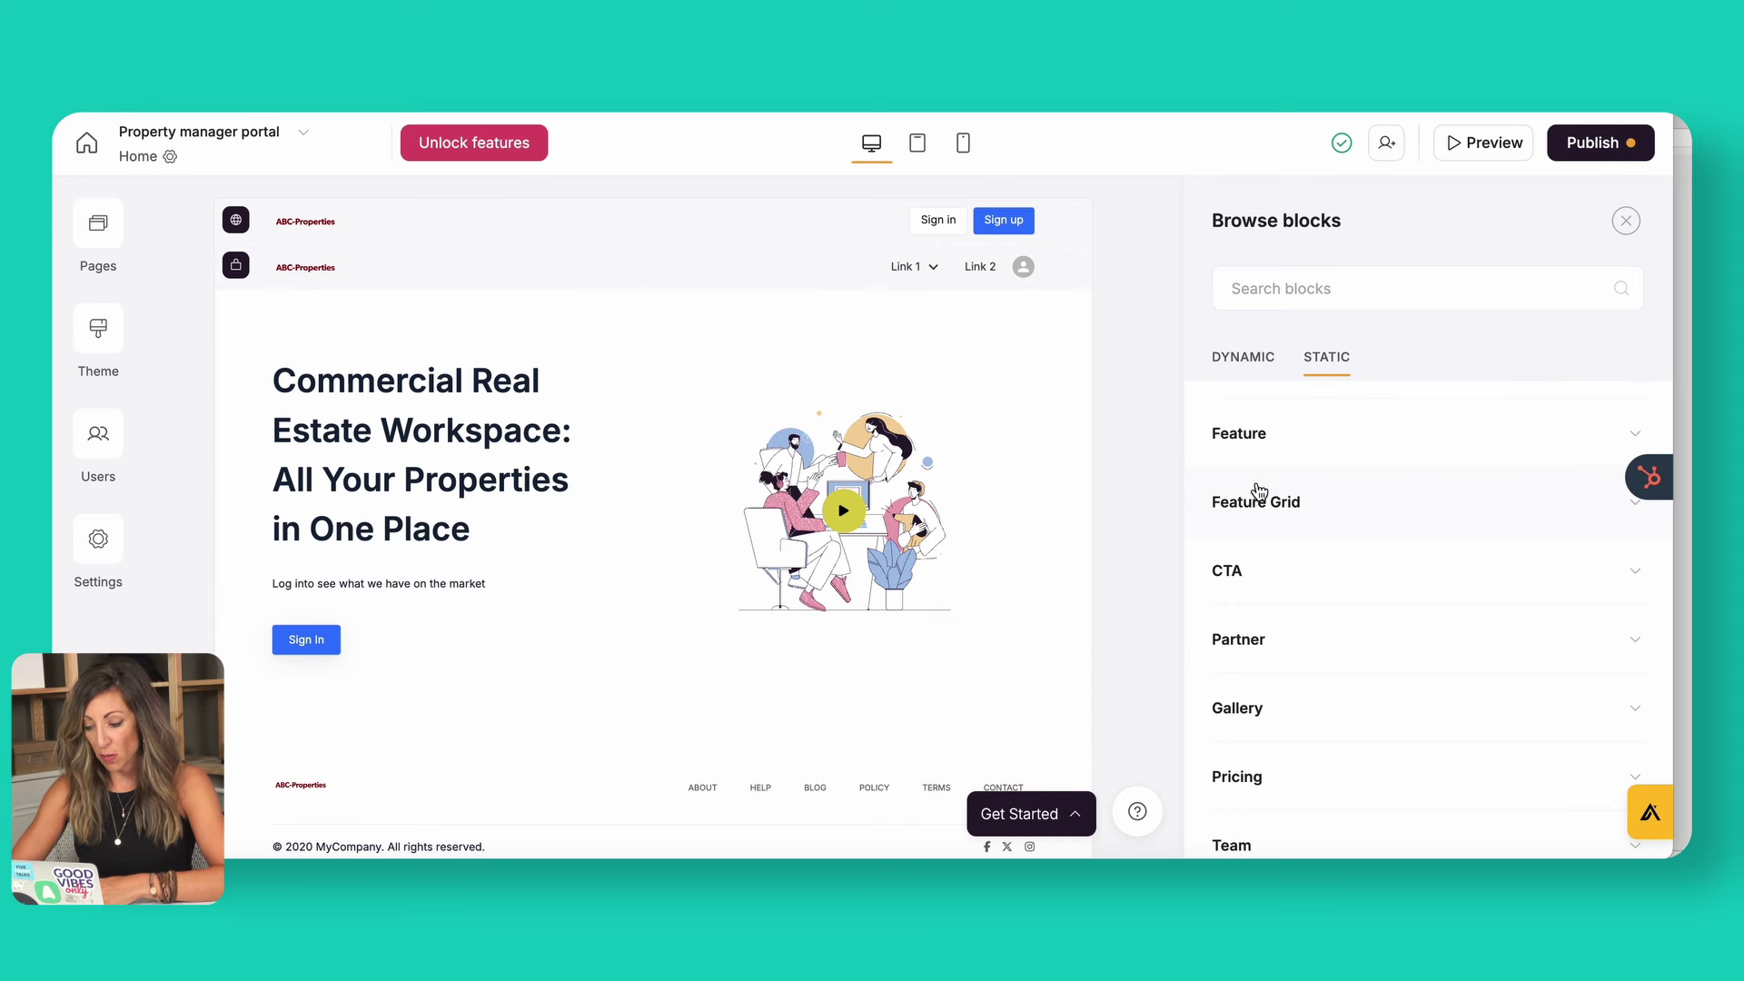
{"action": "scroll", "coordinate": [1274, 667], "scroll_direction": "down", "scroll_amount": 2}
{"action": "left_click", "coordinate": [1267, 643]}
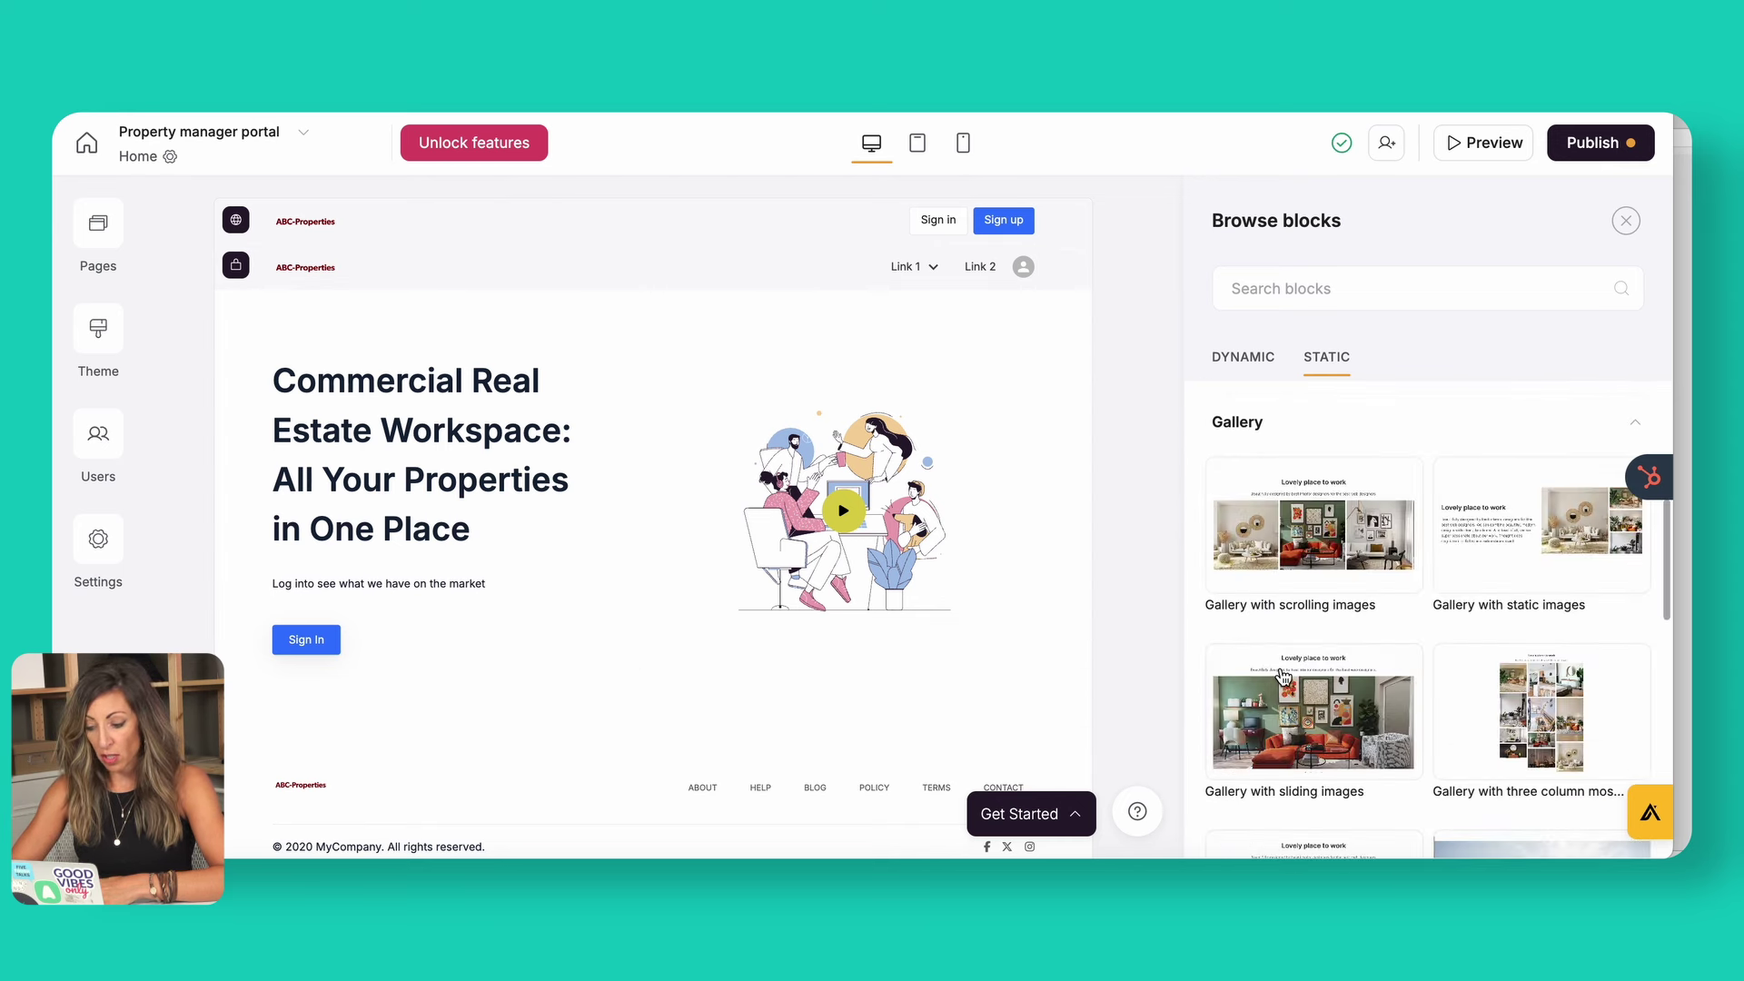
{"action": "mouse_move", "coordinate": [1284, 677]}
{"action": "mouse_move", "coordinate": [1562, 705]}
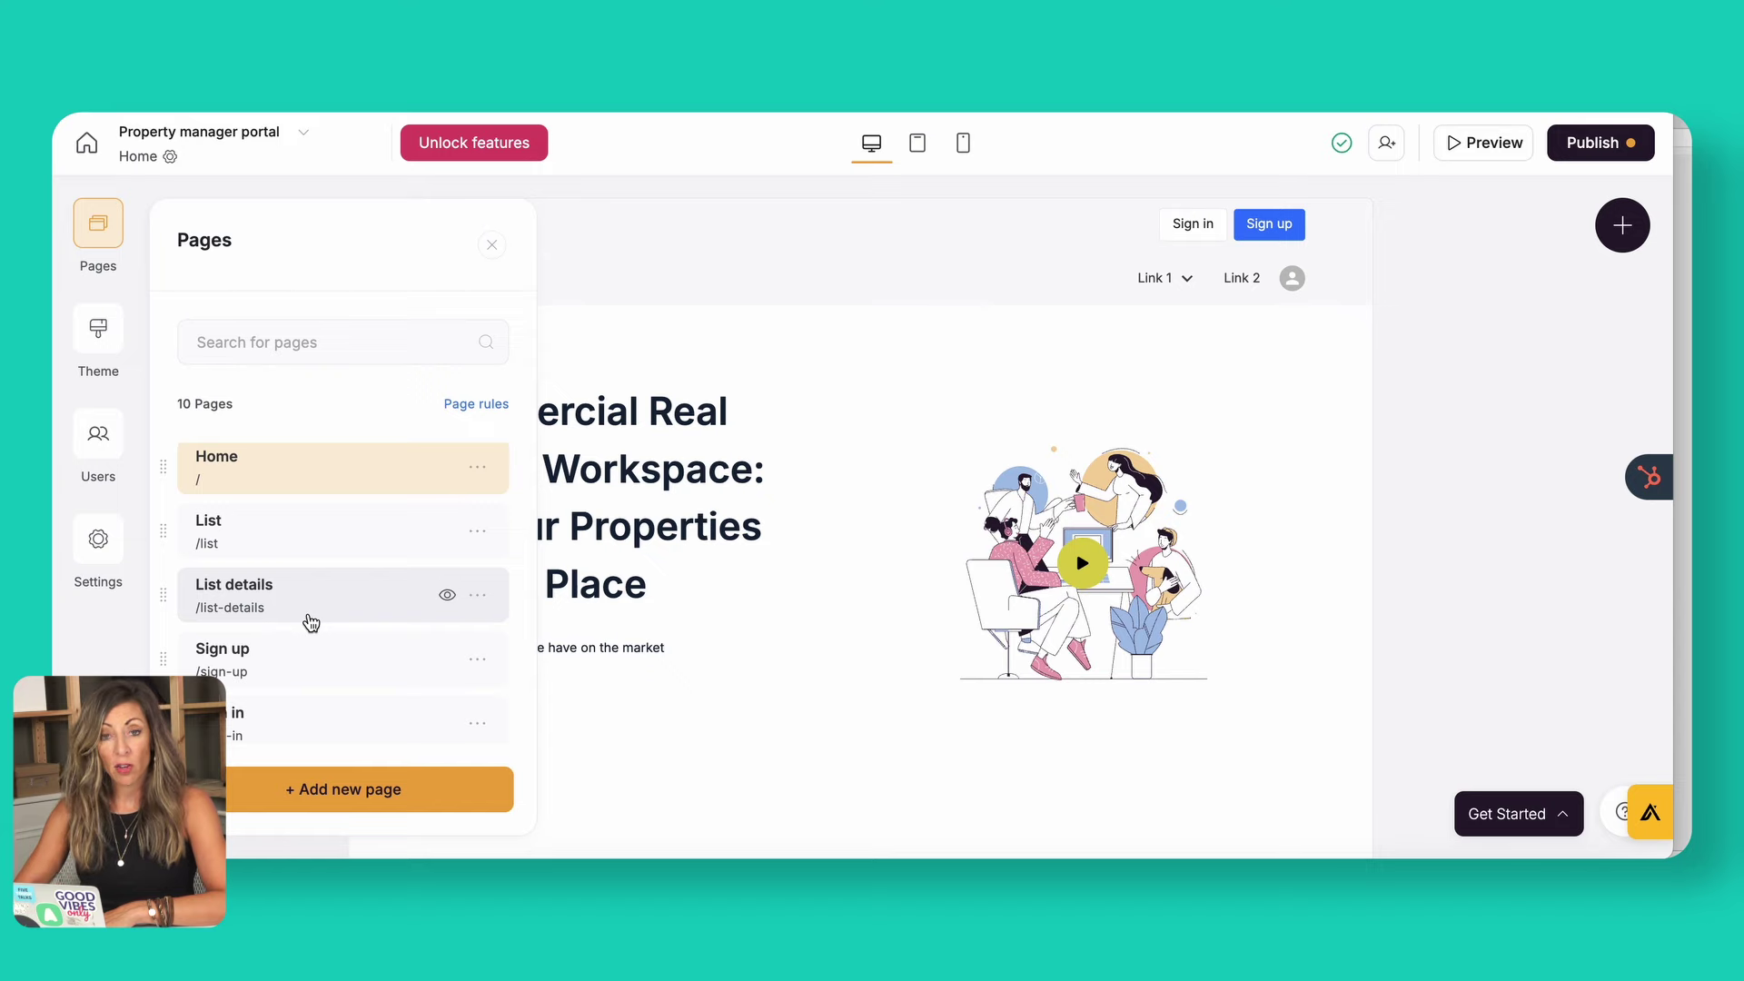
- Open the Sign in page and set its form's logo to the ABC-Properties image from the asset library
{"action": "scroll", "coordinate": [313, 648], "scroll_direction": "down", "scroll_amount": 1}
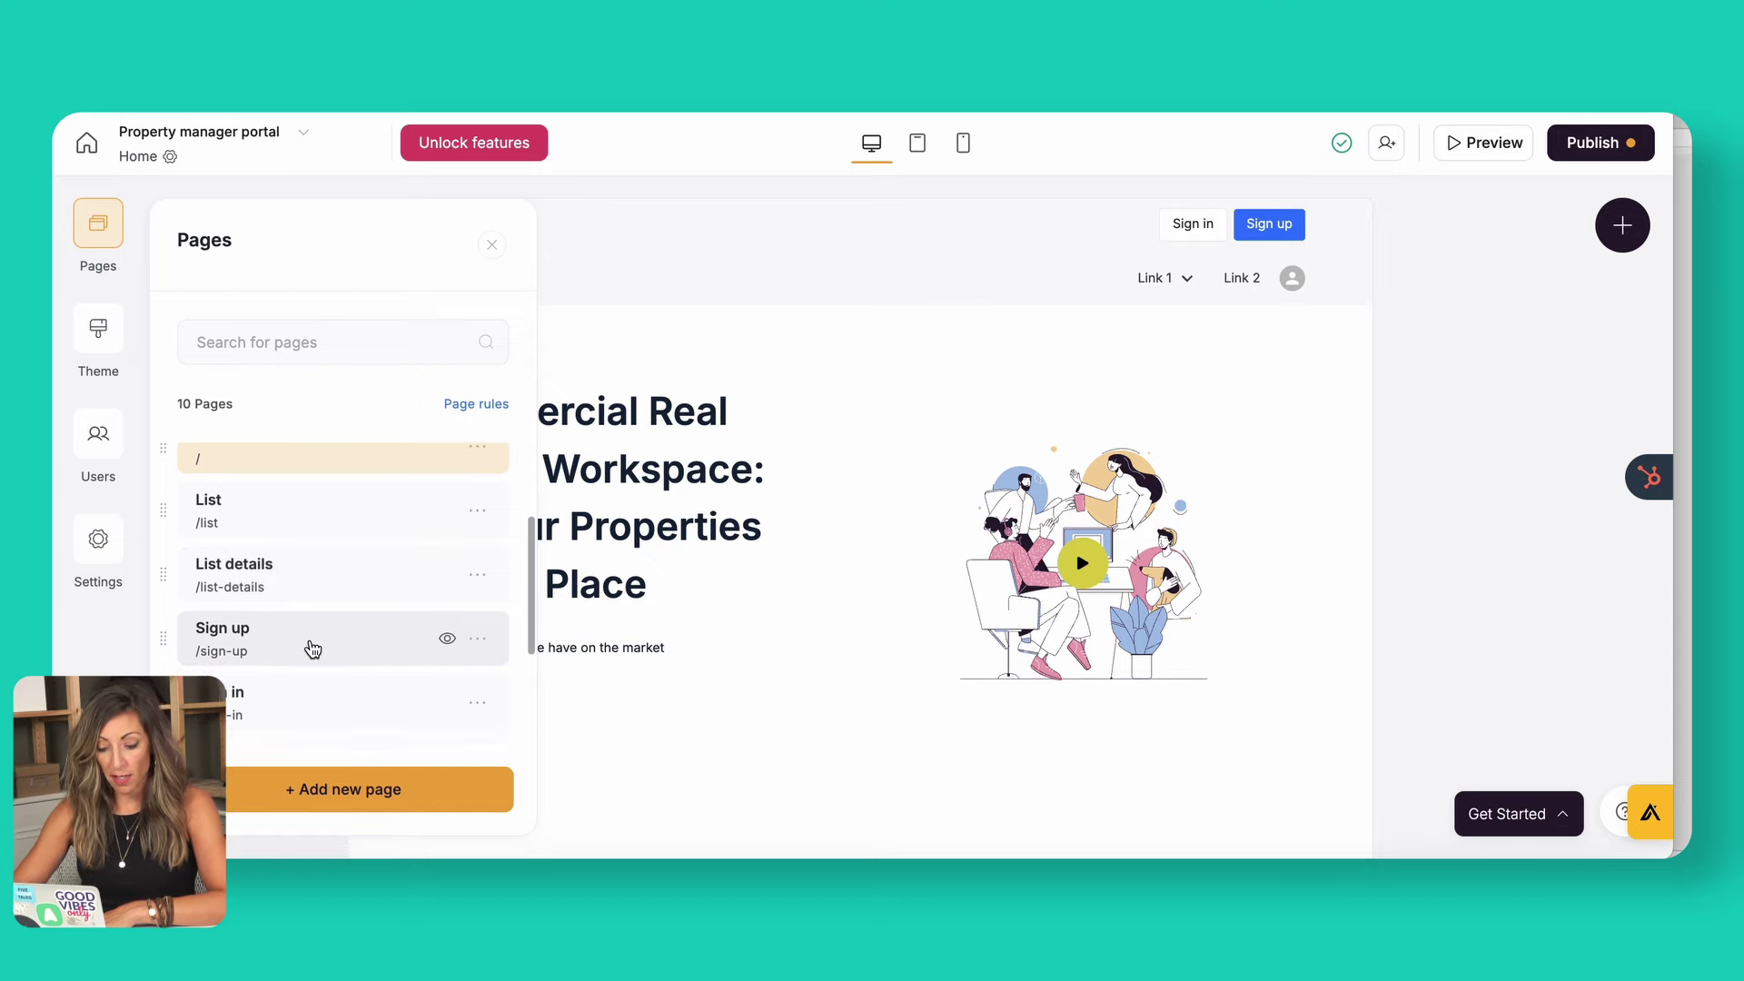
{"action": "scroll", "coordinate": [309, 649], "scroll_direction": "down", "scroll_amount": 1}
{"action": "left_click", "coordinate": [250, 648]}
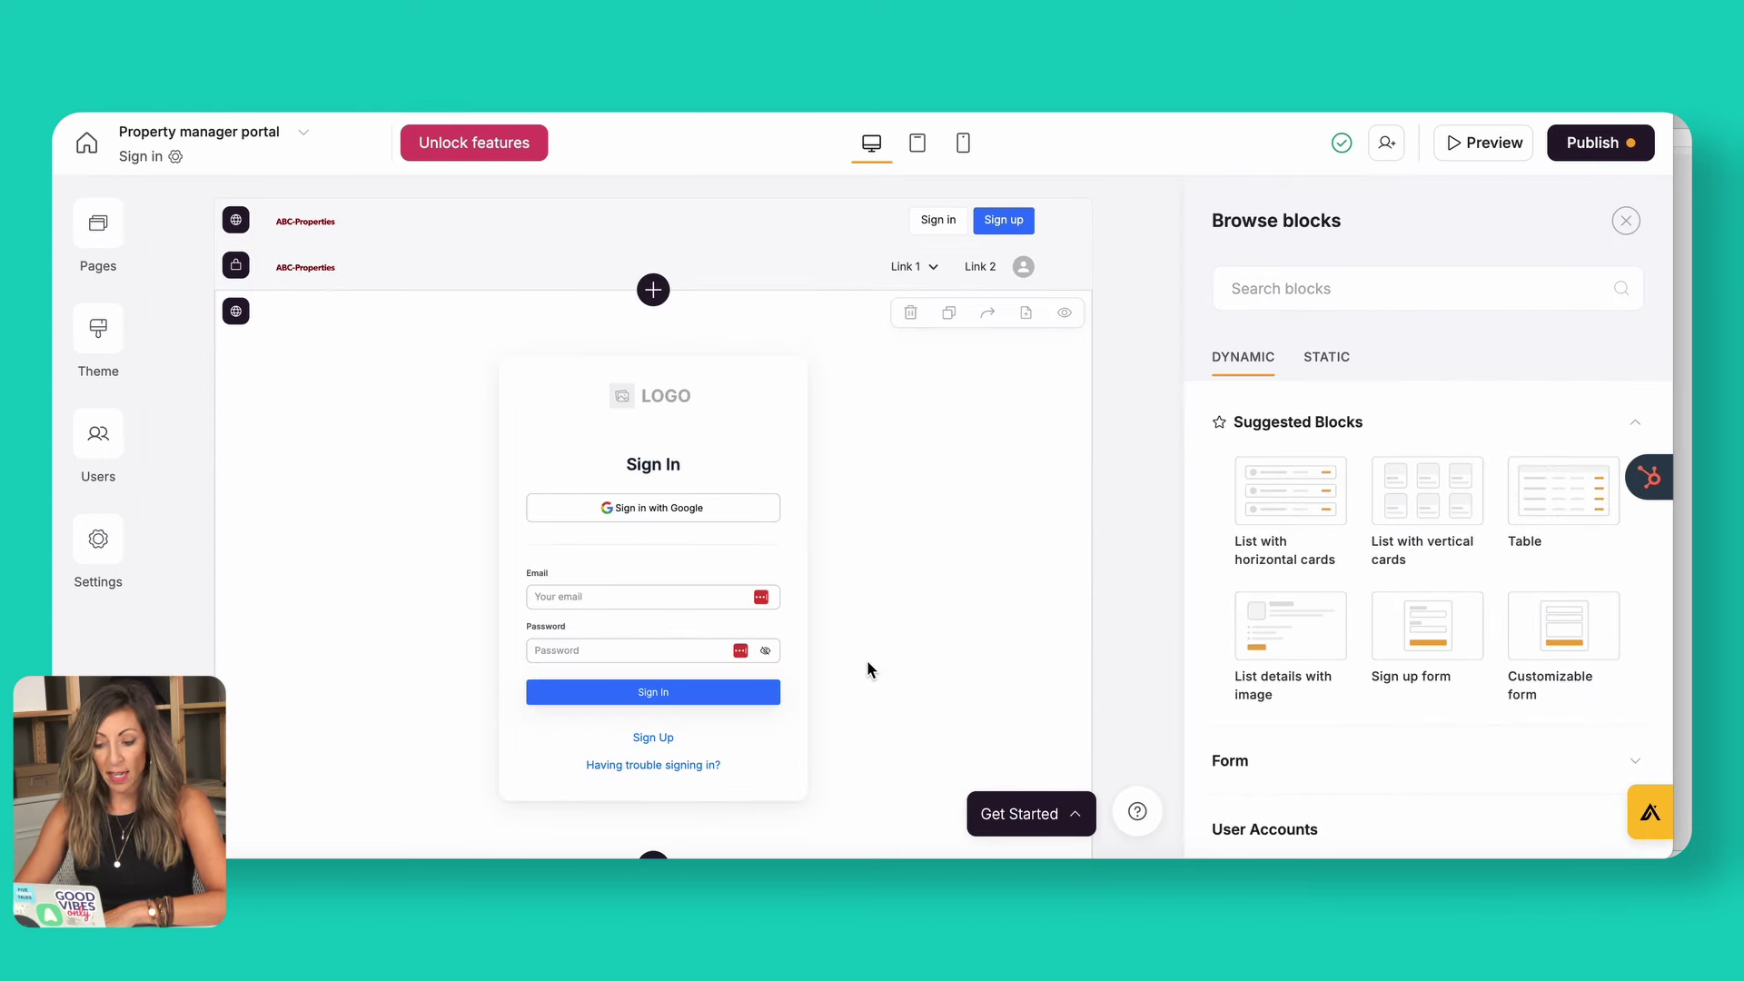
{"action": "left_click", "coordinate": [668, 413]}
{"action": "left_click", "coordinate": [1268, 509]}
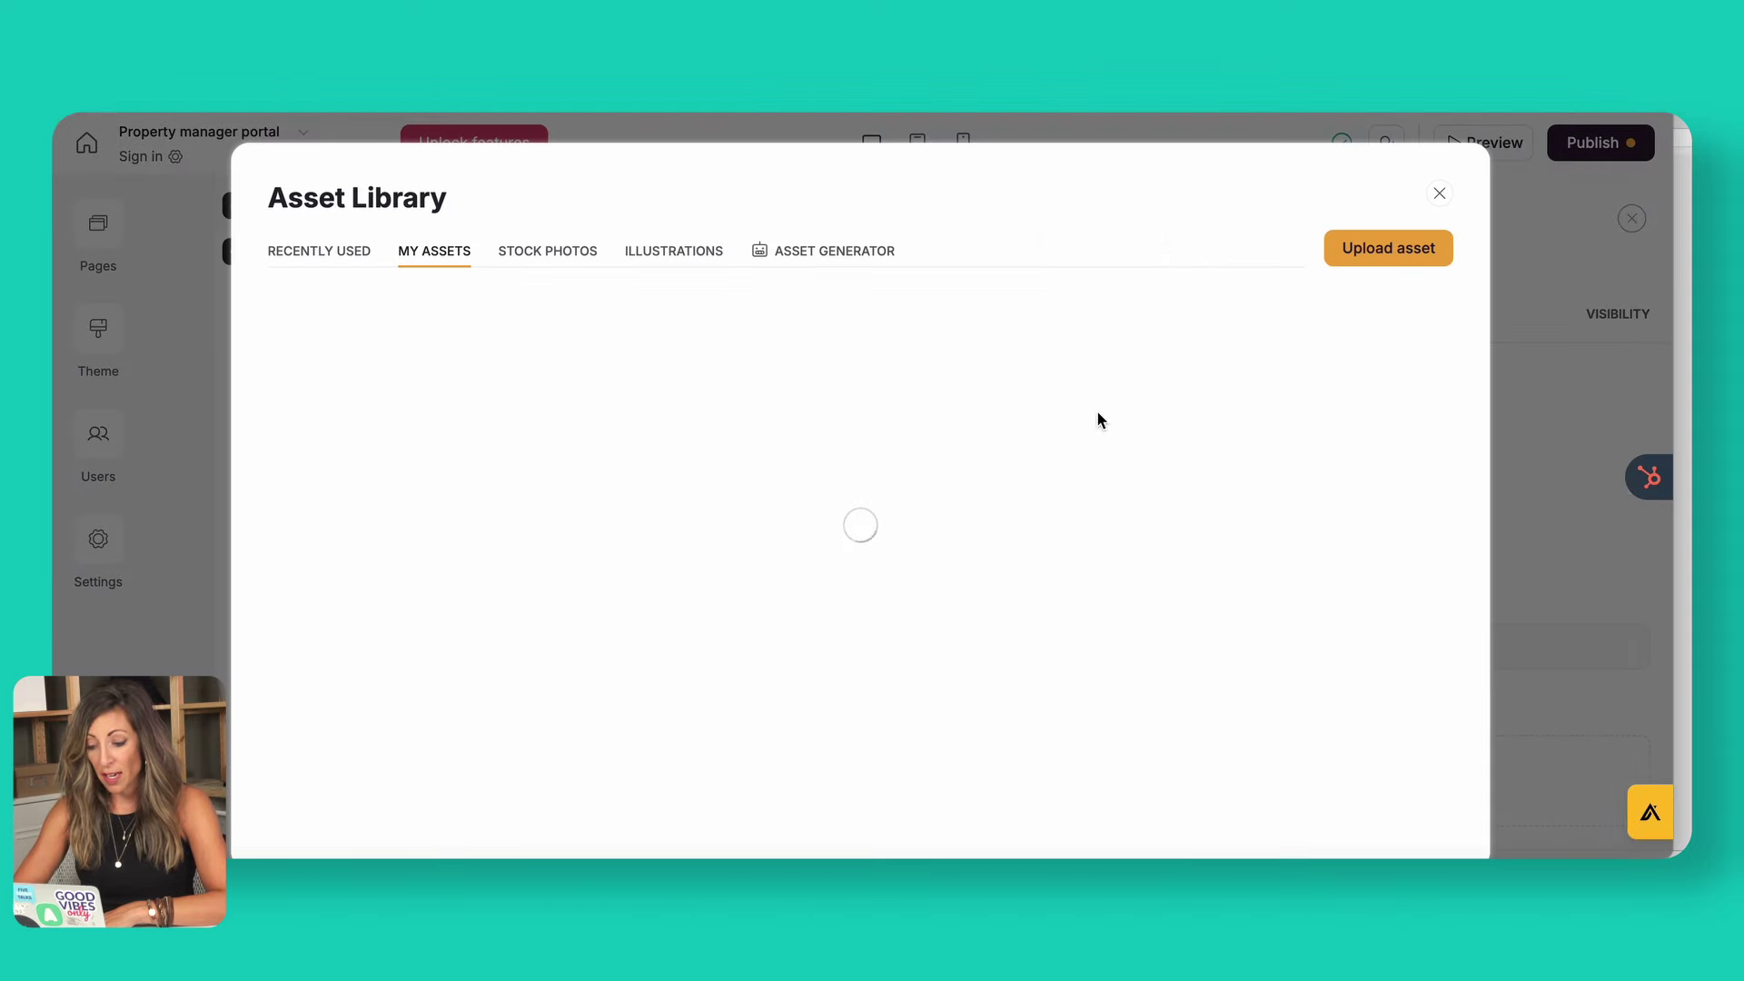
{"action": "mouse_move", "coordinate": [471, 374]}
{"action": "left_click", "coordinate": [417, 403]}
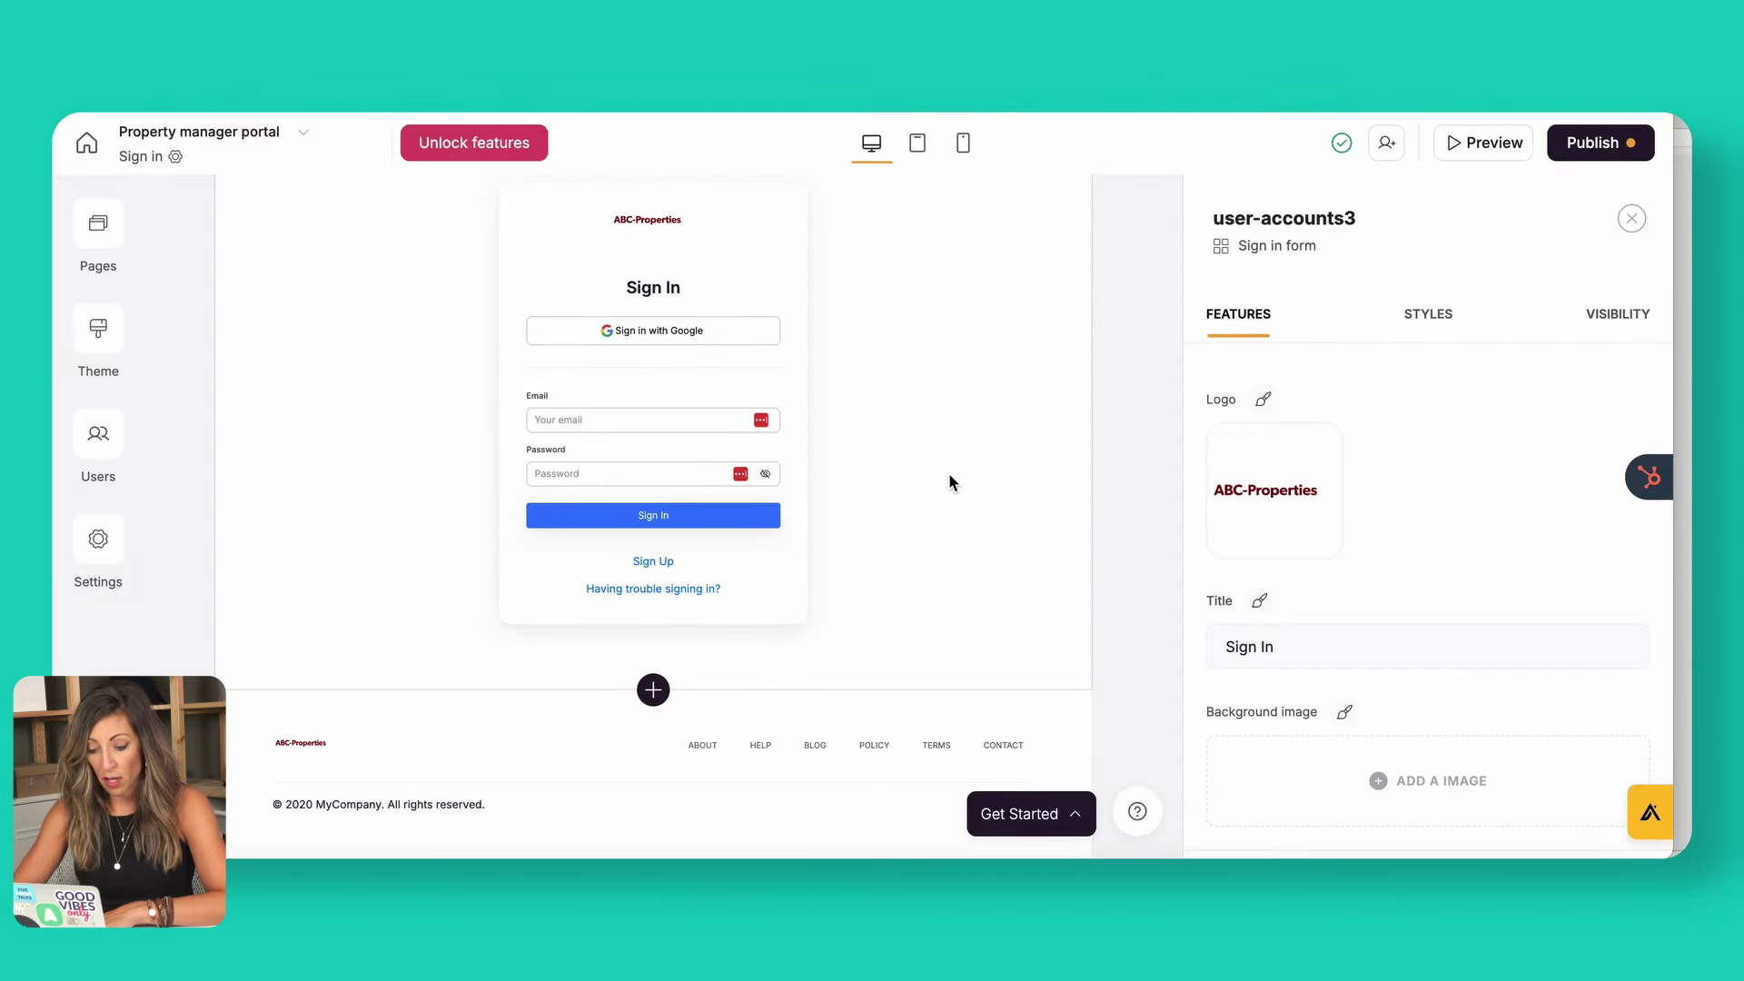
- Open the Sign up page and replace its form's placeholder logo with the ABC-Properties asset
{"action": "scroll", "coordinate": [948, 481], "scroll_direction": "up", "scroll_amount": 2}
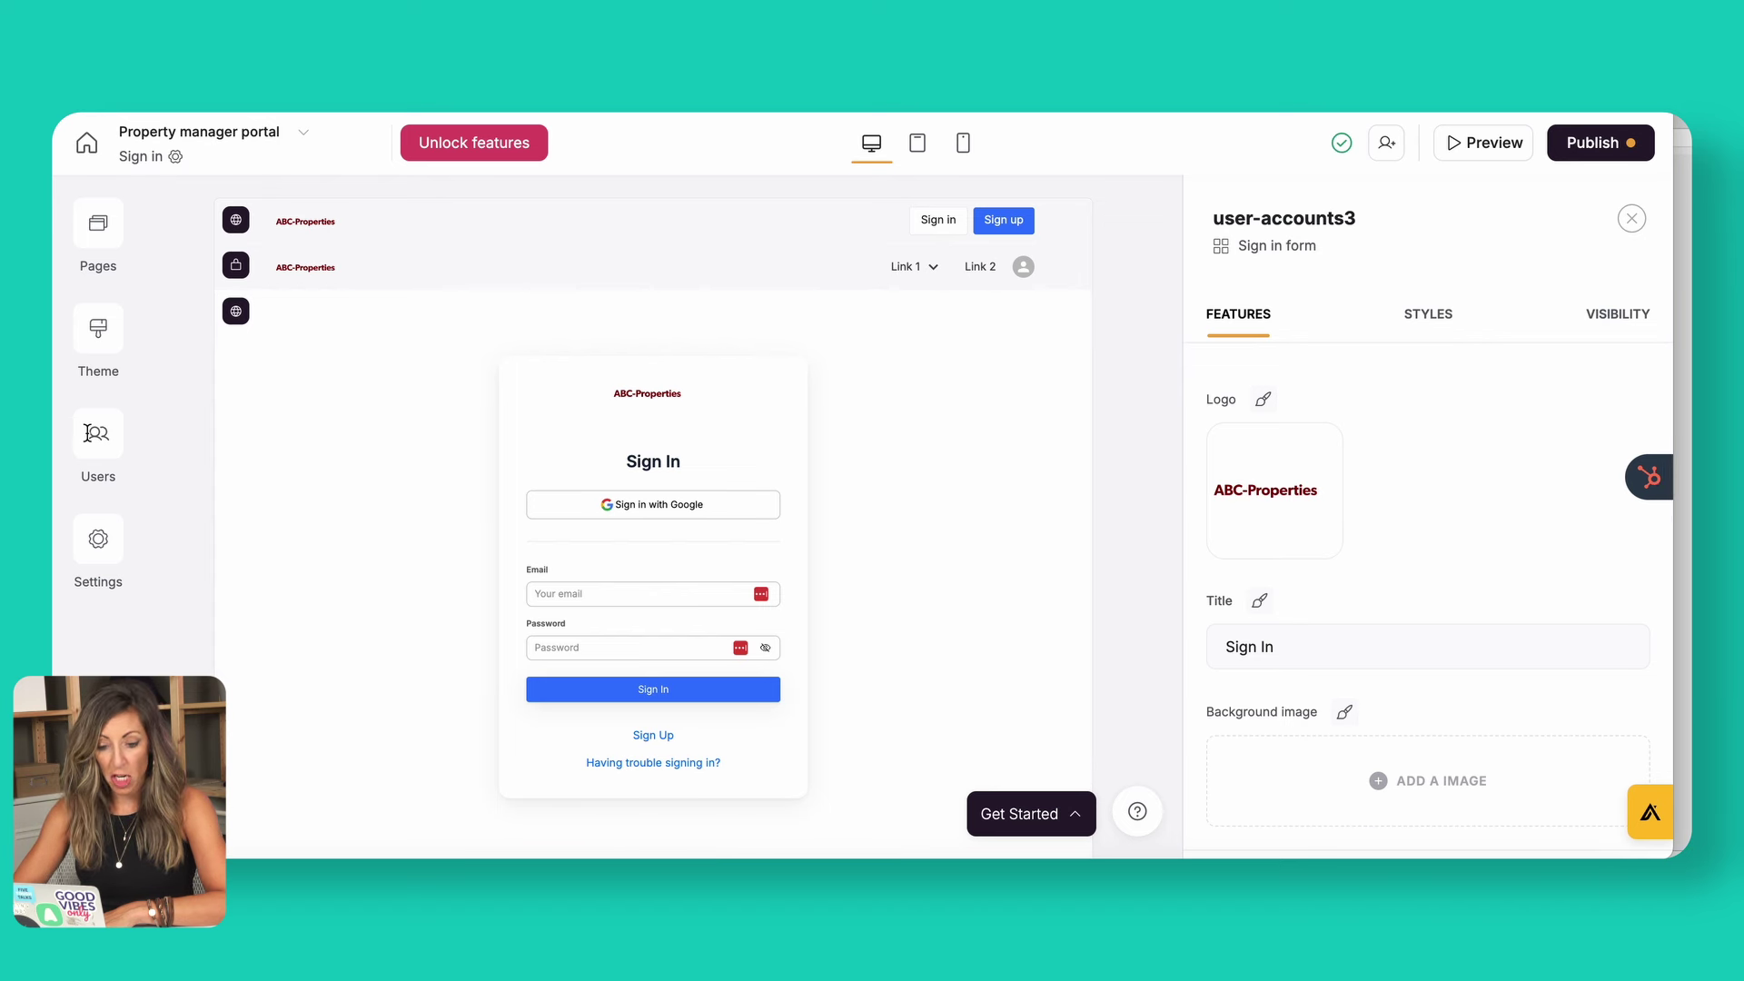
{"action": "left_click", "coordinate": [100, 227]}
{"action": "scroll", "coordinate": [262, 595], "scroll_direction": "down", "scroll_amount": 5}
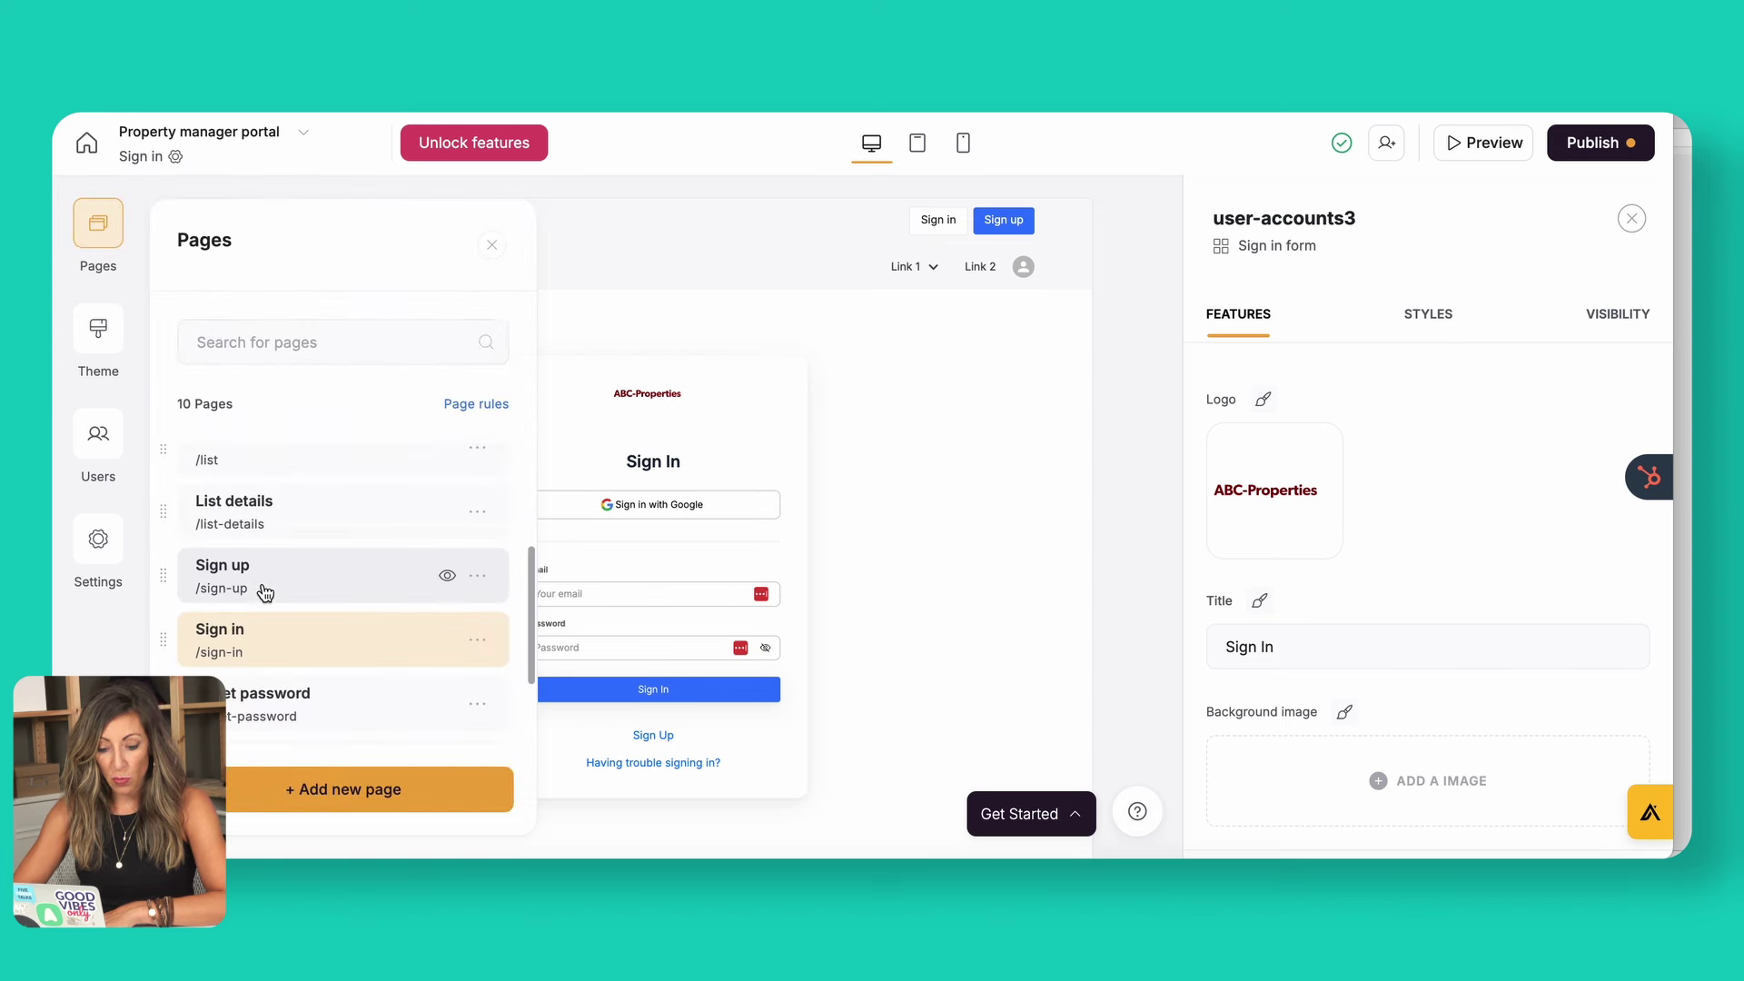
{"action": "left_click", "coordinate": [264, 505]}
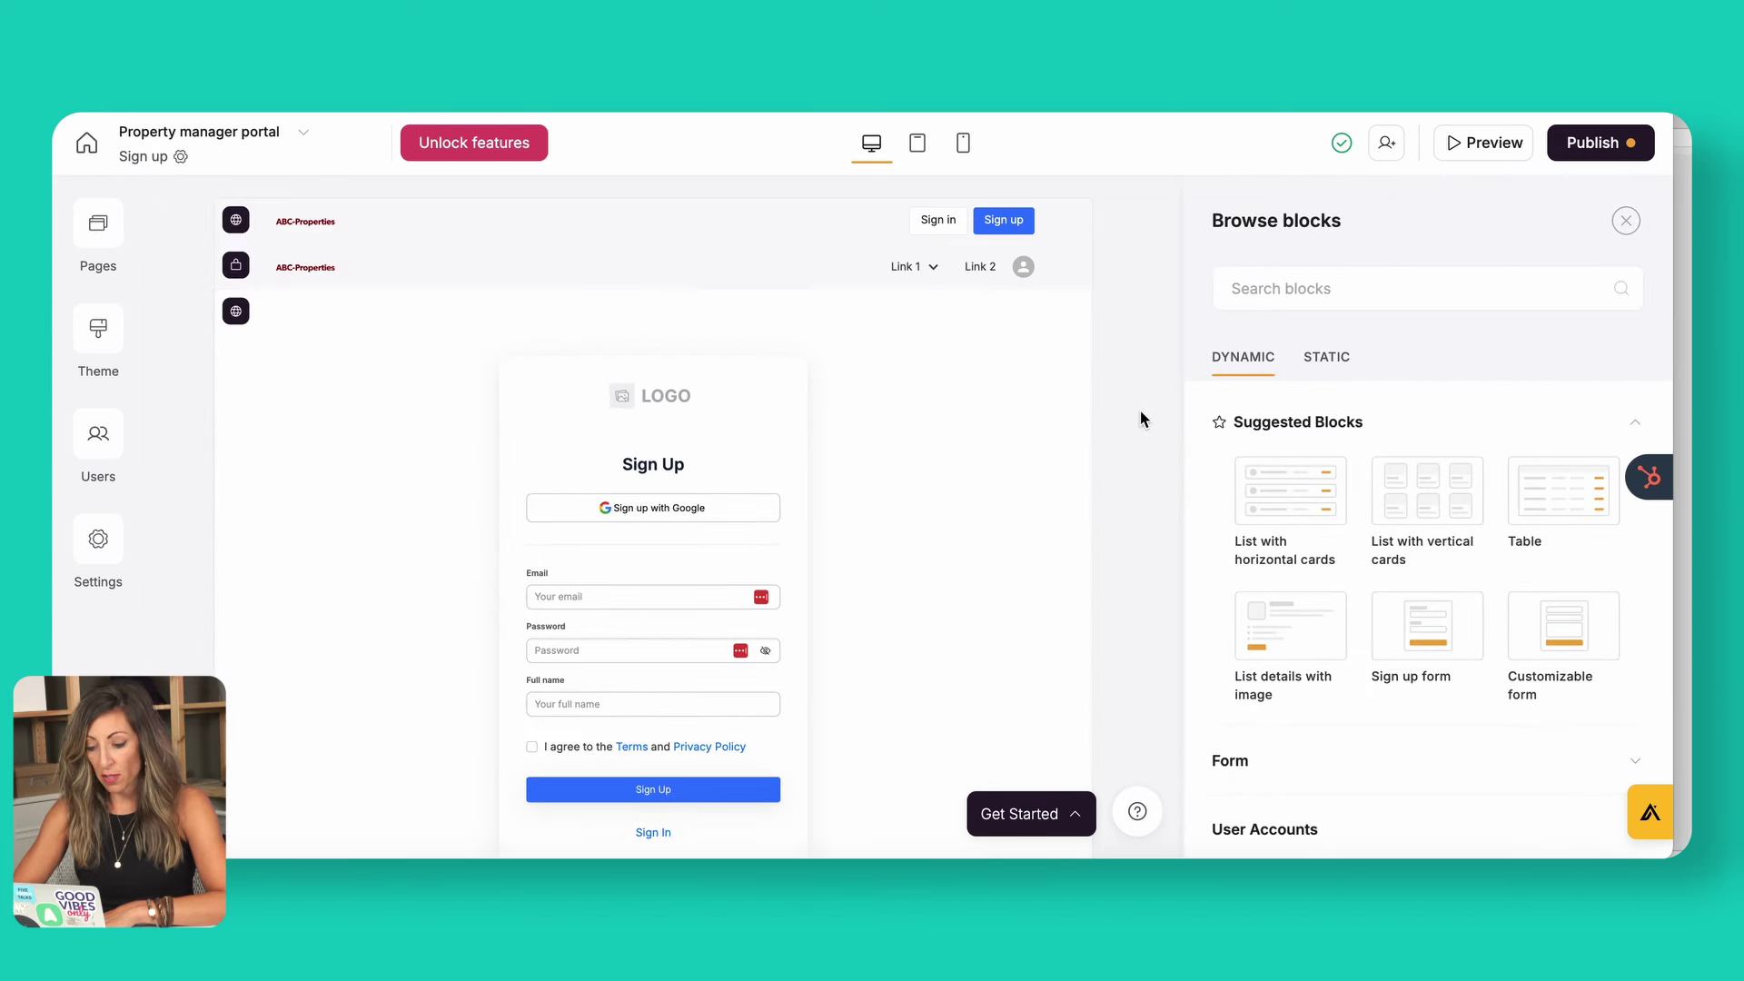
{"action": "left_click", "coordinate": [743, 440]}
{"action": "left_click", "coordinate": [1303, 499]}
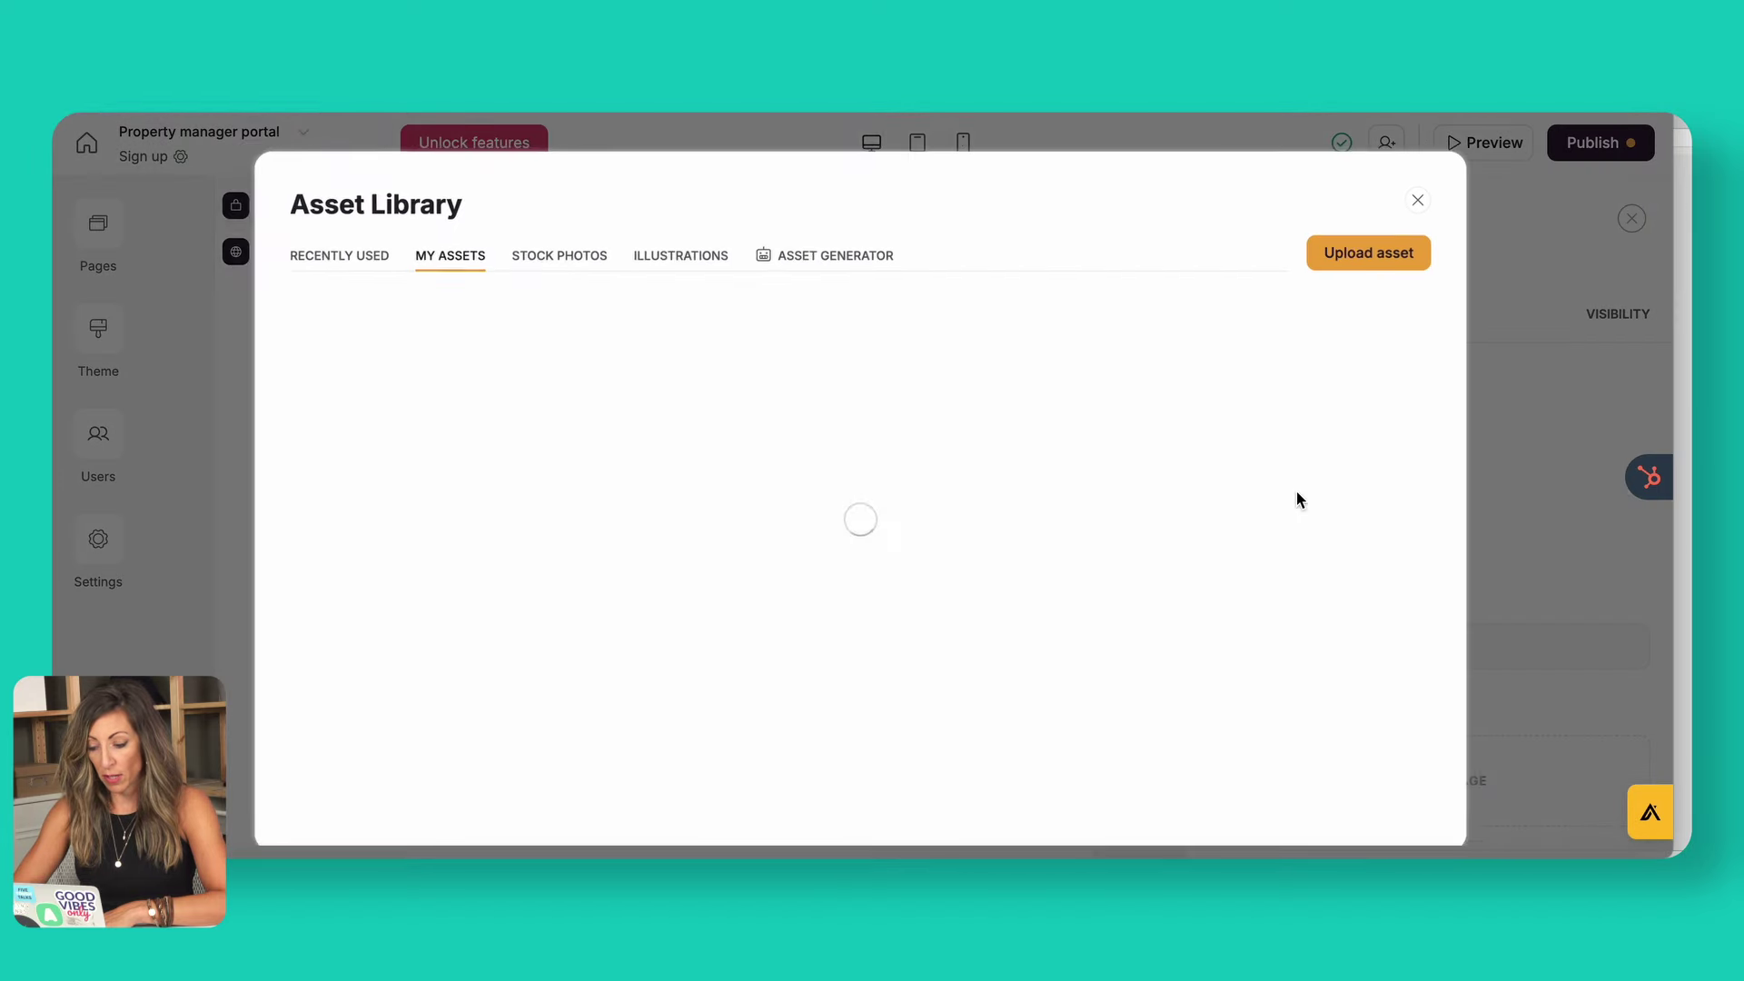
{"action": "mouse_move", "coordinate": [646, 358]}
{"action": "left_click", "coordinate": [414, 396]}
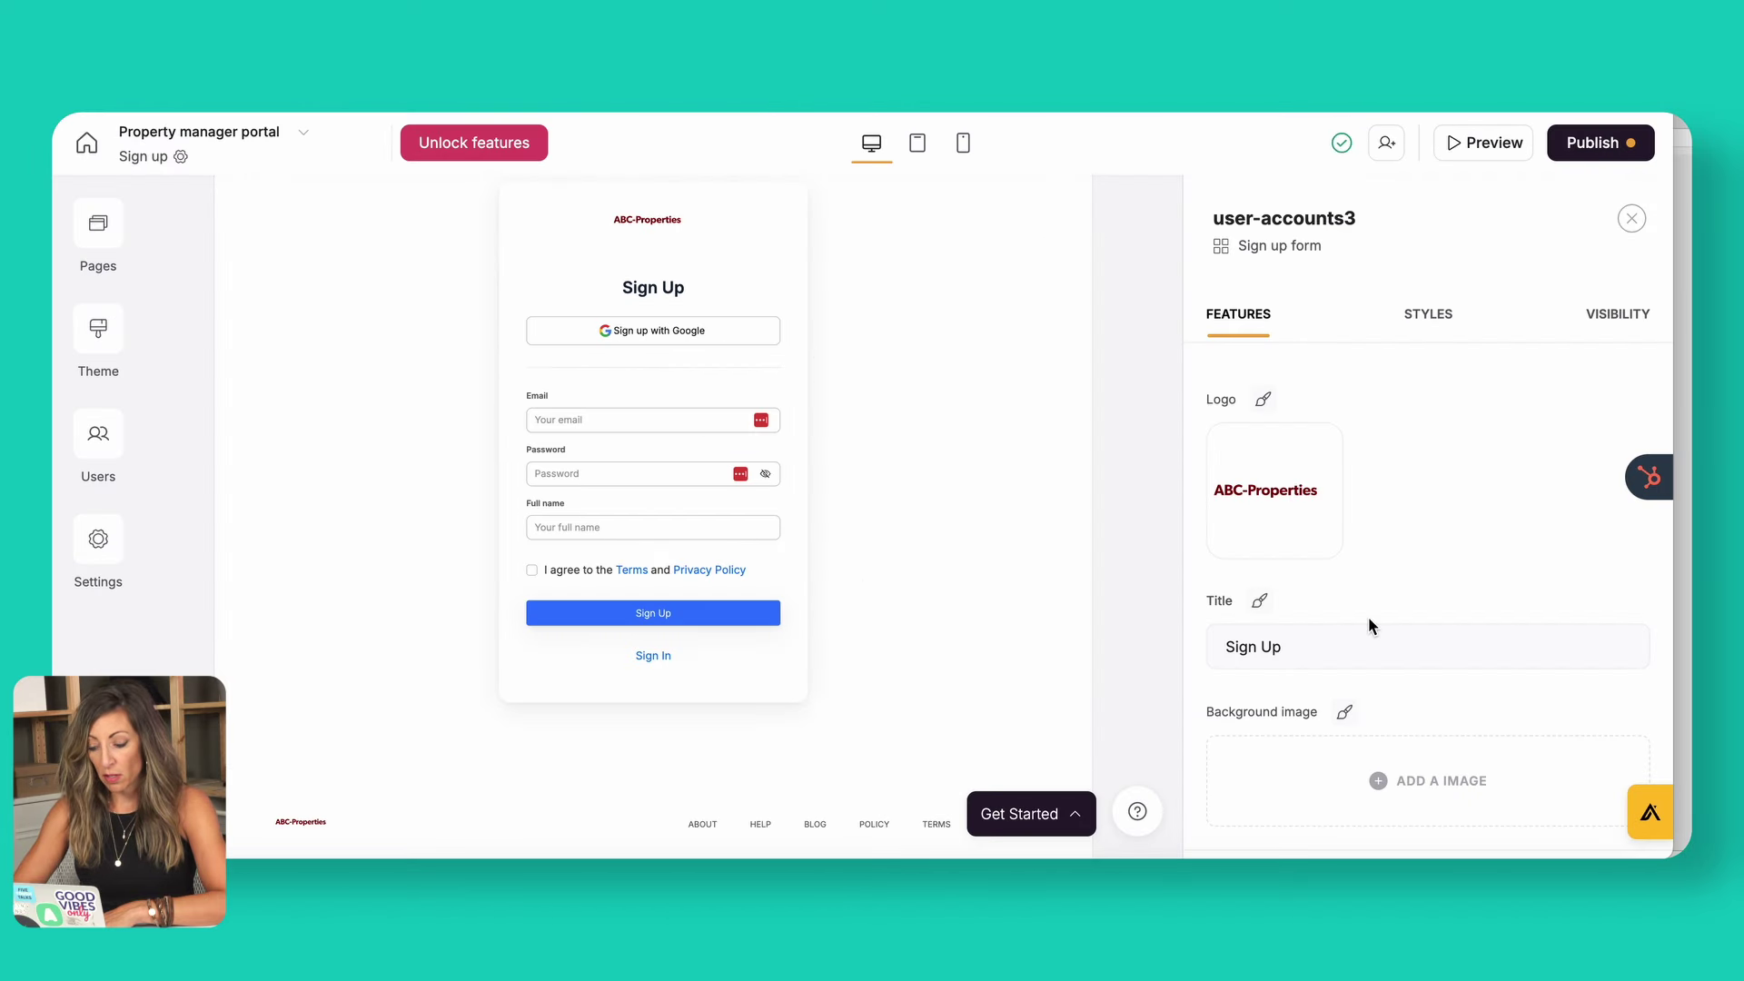
- Review the sign-up form's datasource connection and Google sign-up settings
{"action": "scroll", "coordinate": [1368, 618], "scroll_direction": "down", "scroll_amount": 5}
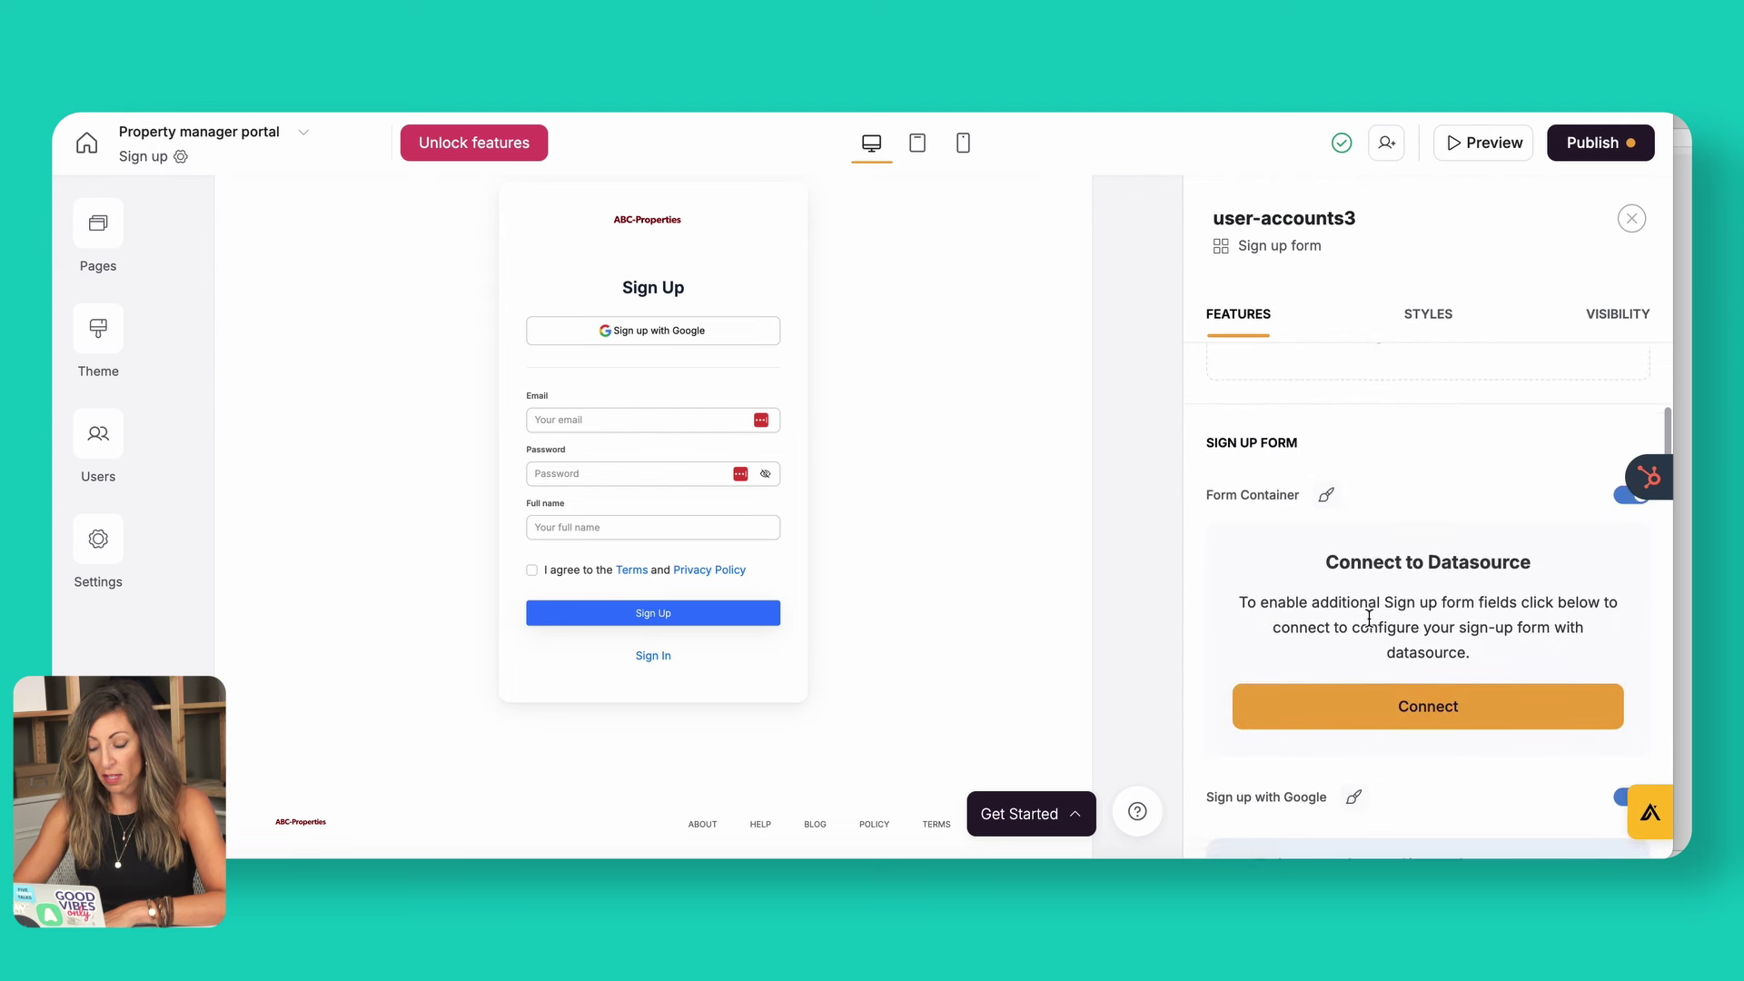
{"action": "scroll", "coordinate": [1368, 618], "scroll_direction": "down", "scroll_amount": 2}
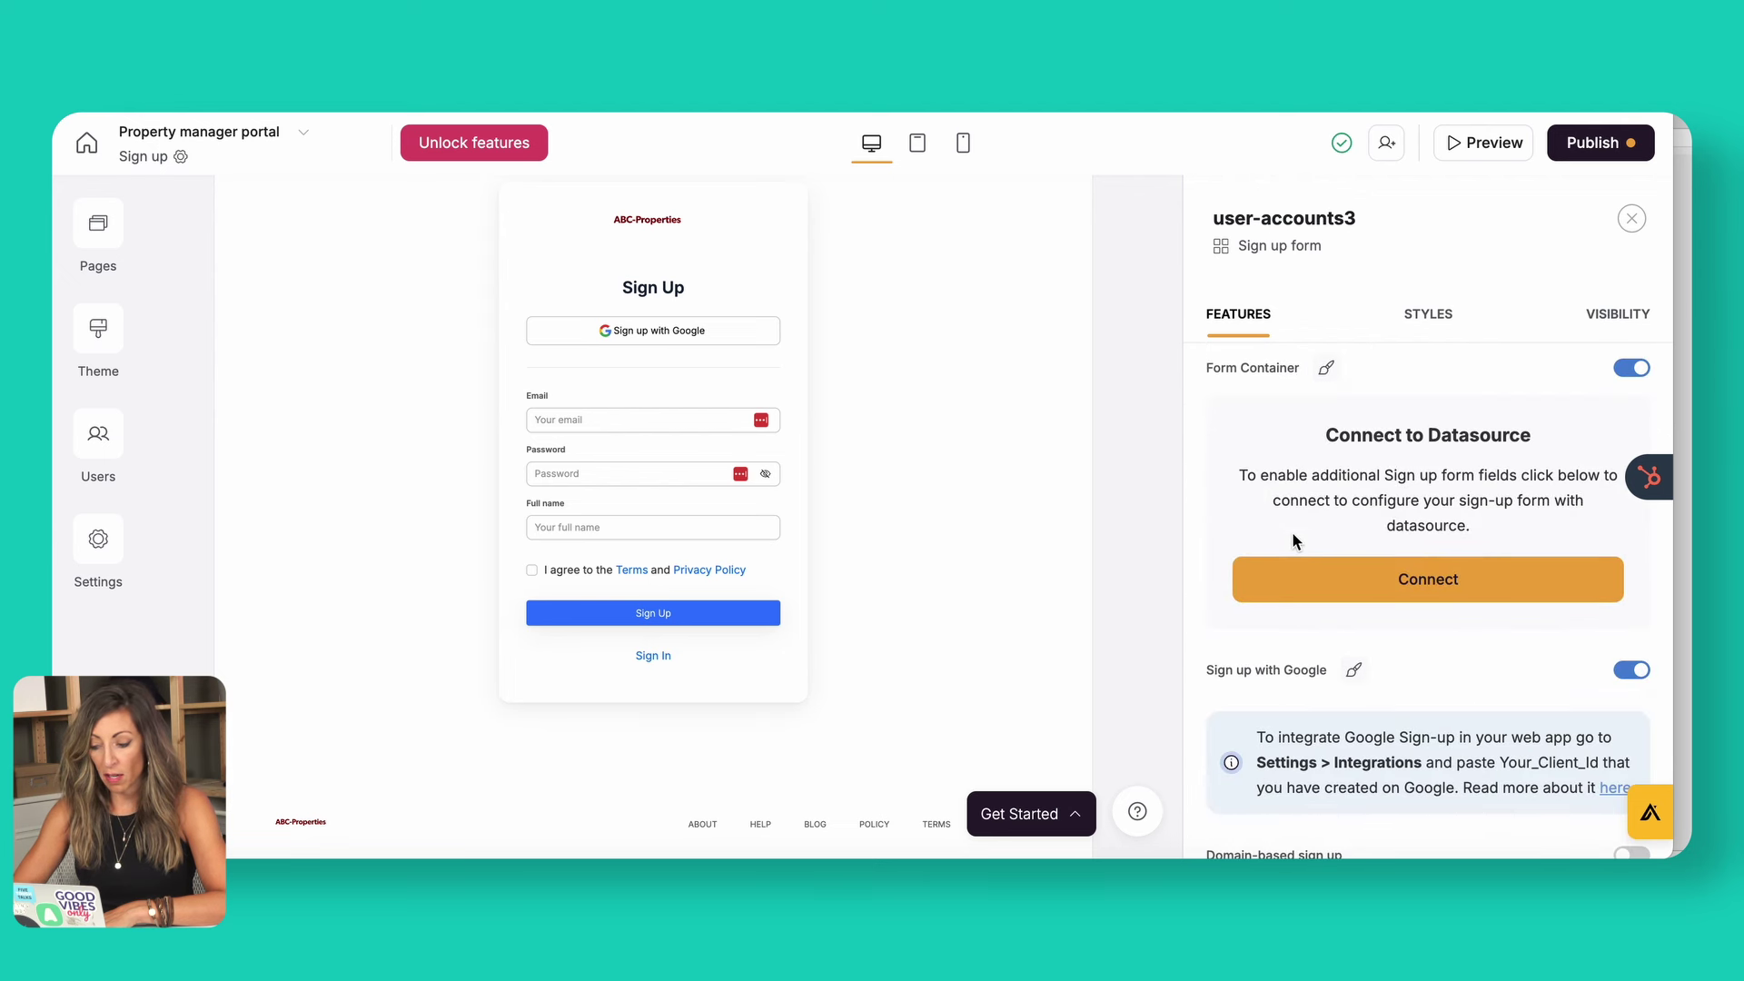
{"action": "scroll", "coordinate": [1403, 679], "scroll_direction": "up", "scroll_amount": 7}
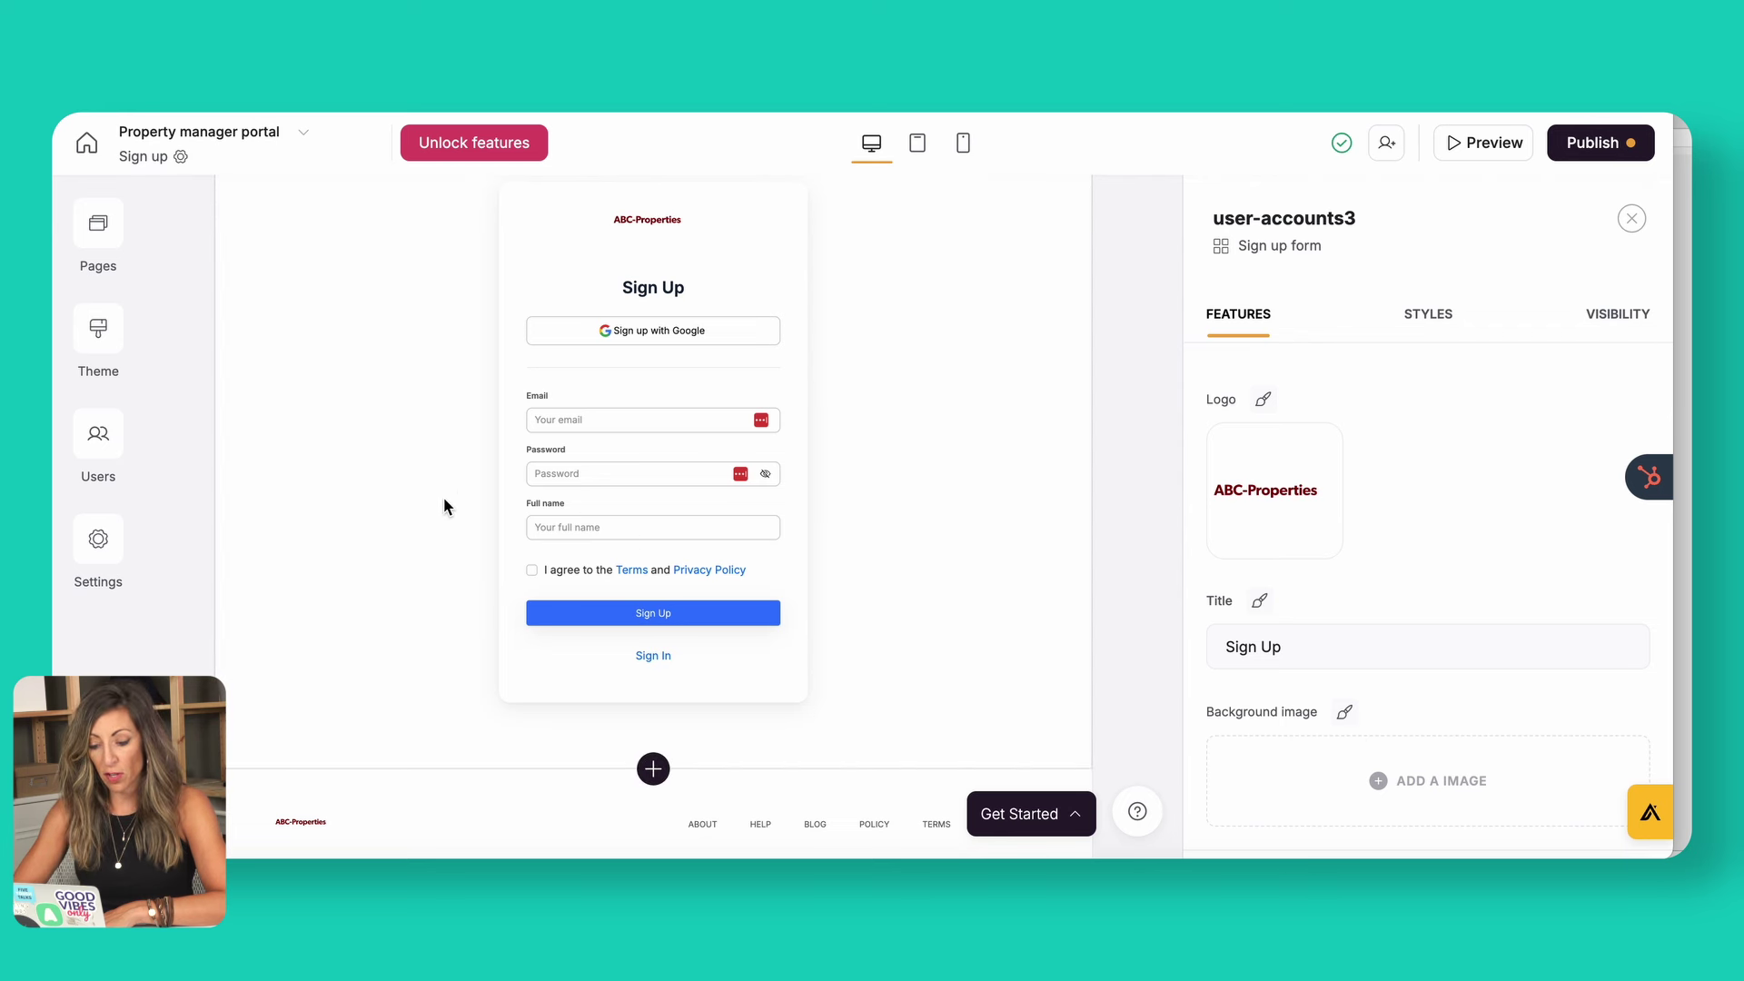
{"action": "scroll", "coordinate": [443, 507], "scroll_direction": "up", "scroll_amount": 2}
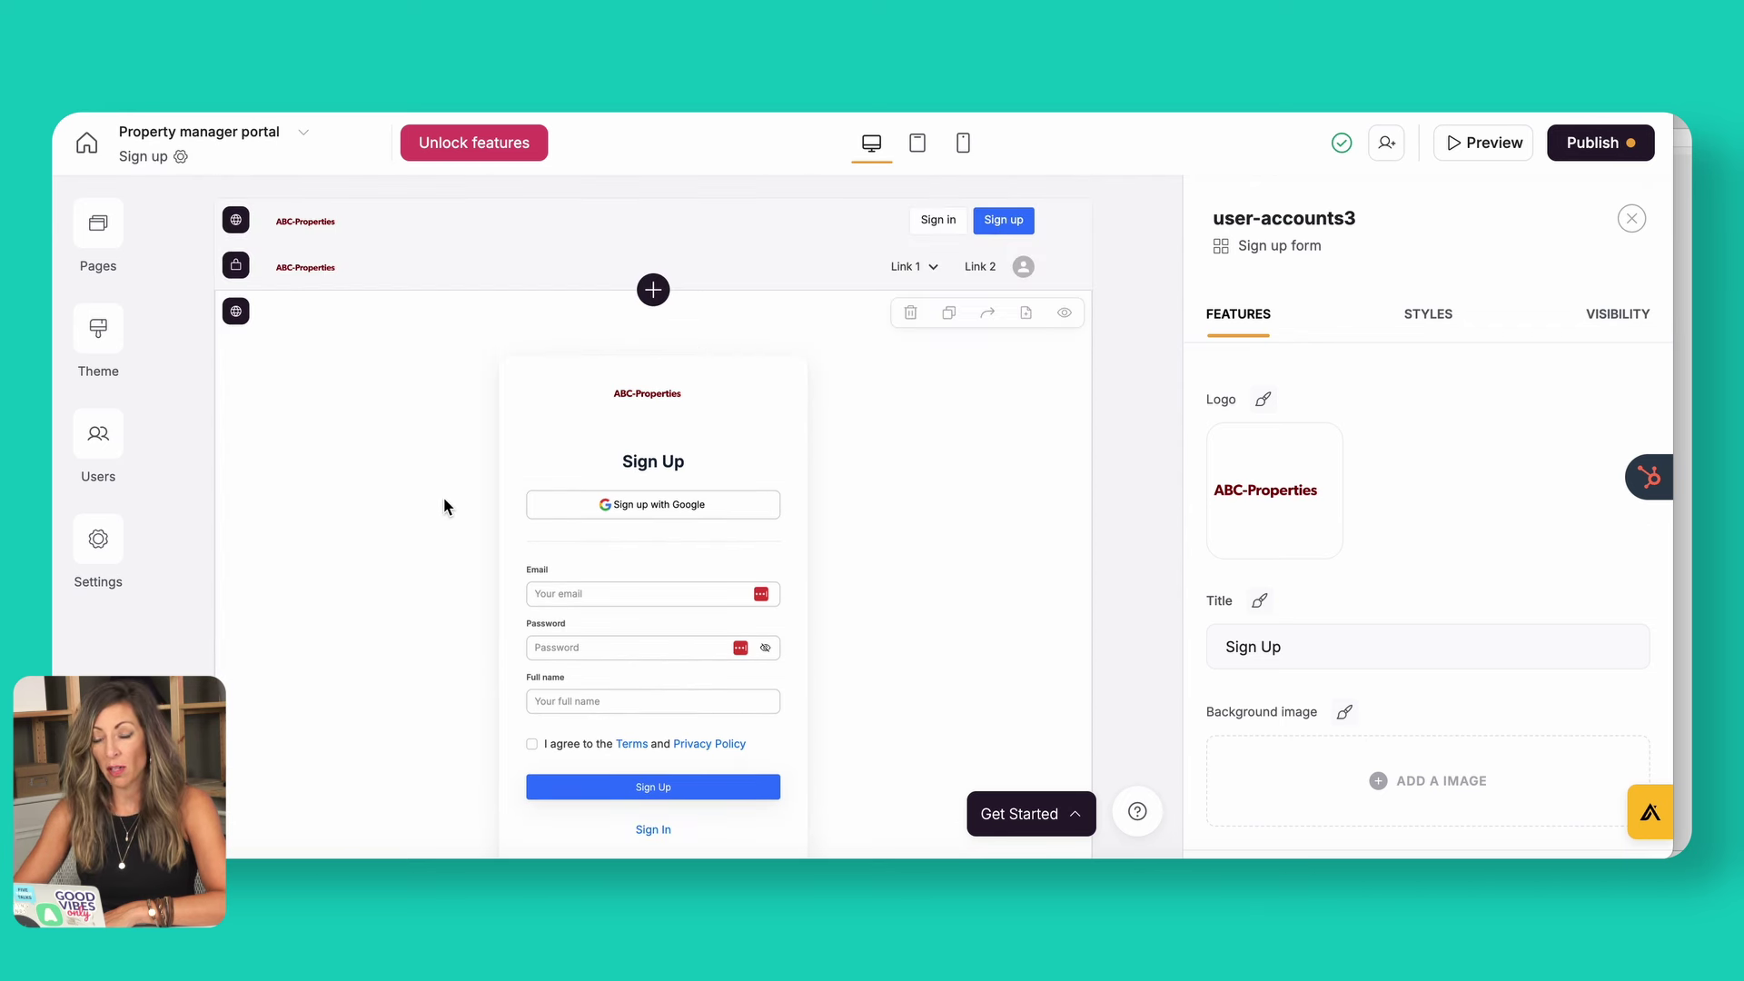
- Open the List page and bring up the source settings of its View All Listings Here block
{"action": "left_click", "coordinate": [96, 238]}
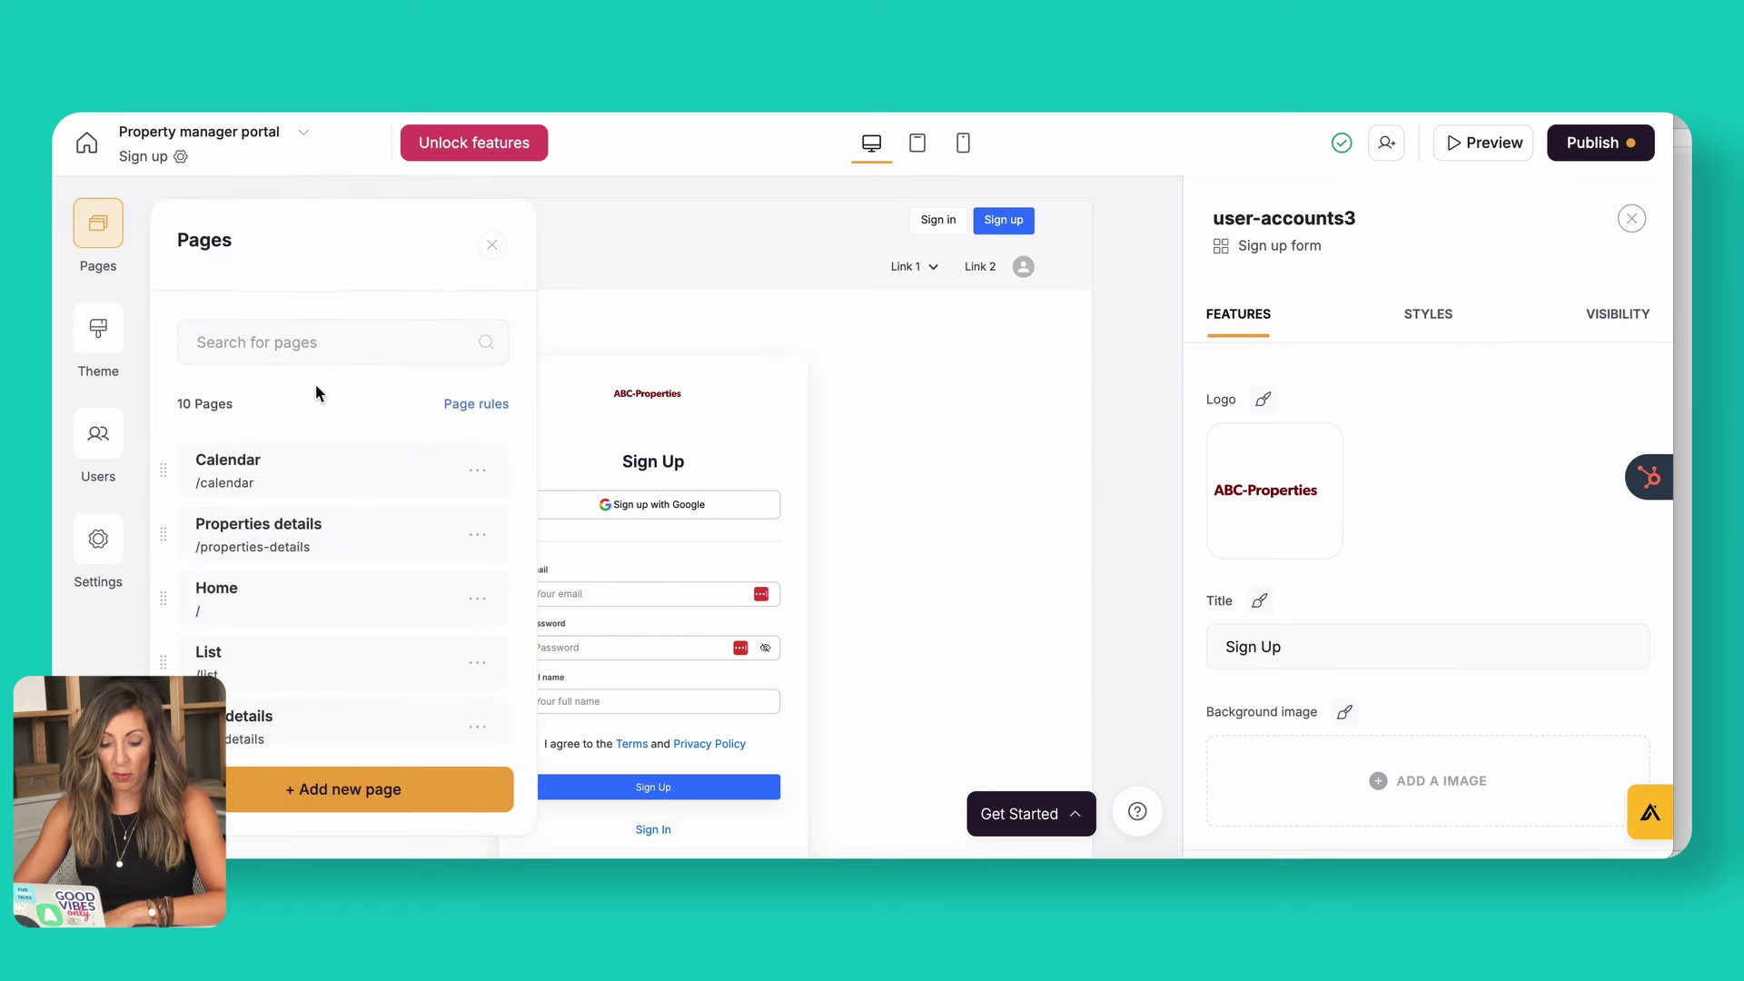
{"action": "scroll", "coordinate": [307, 600], "scroll_direction": "down", "scroll_amount": 5}
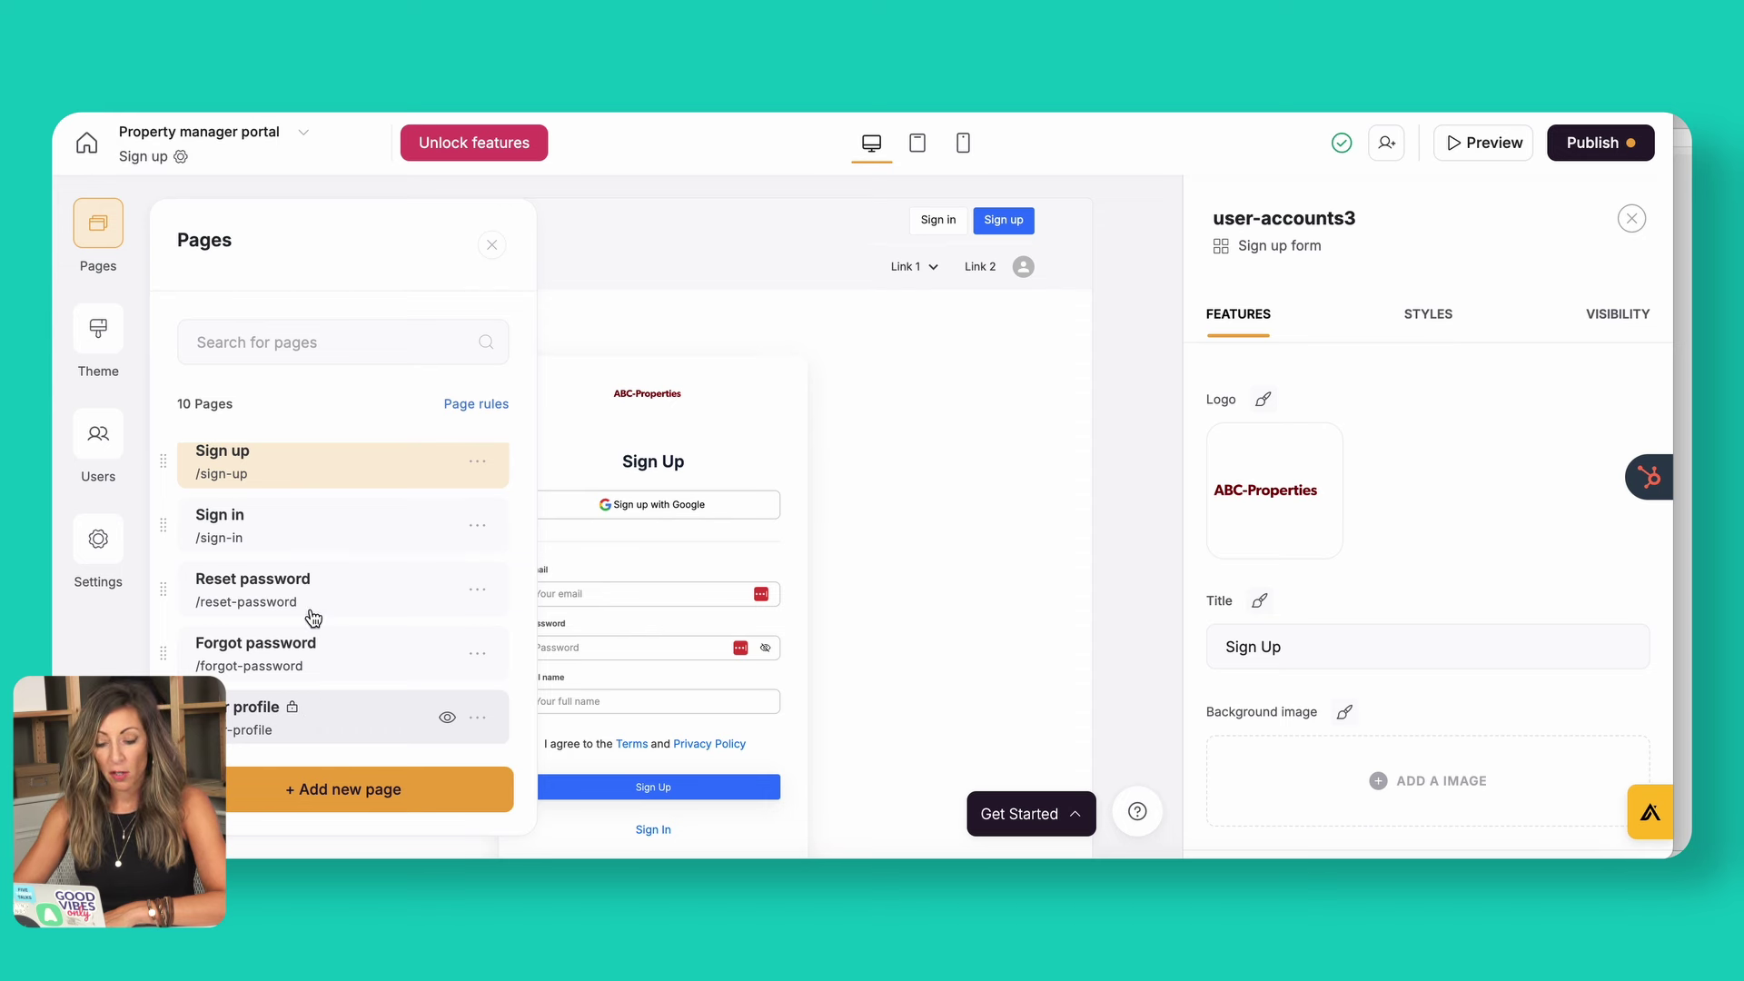
{"action": "scroll", "coordinate": [313, 618], "scroll_direction": "up", "scroll_amount": 5}
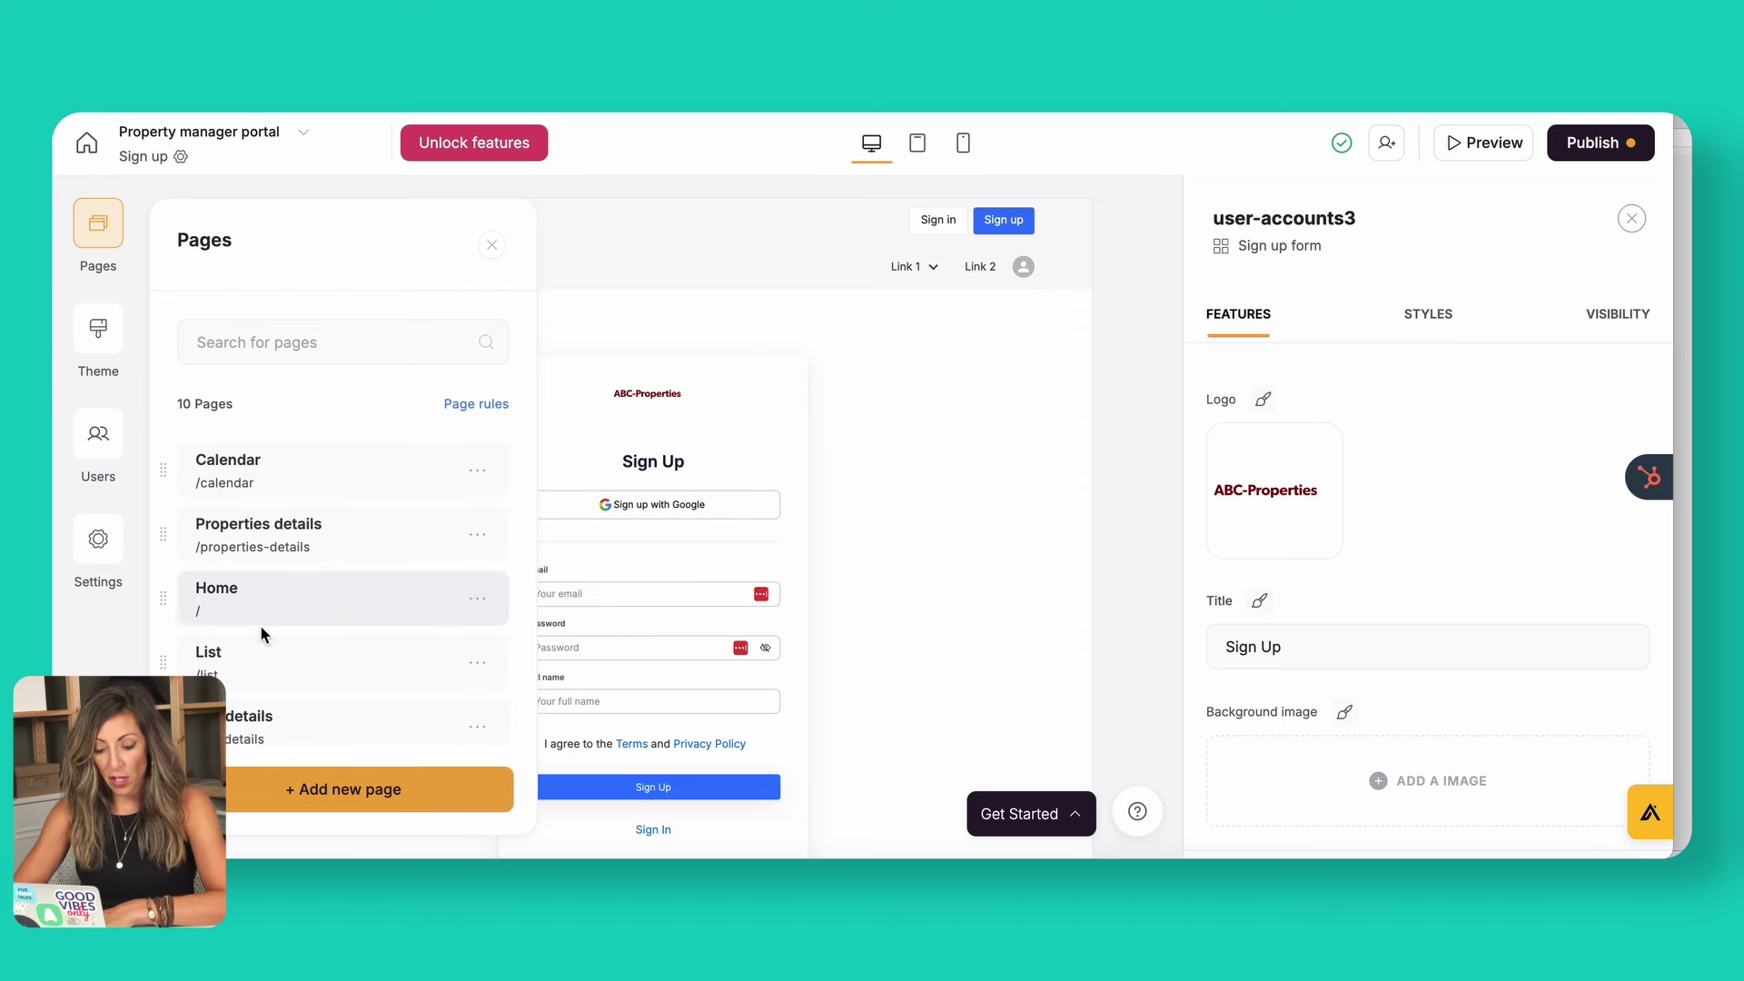
{"action": "left_click", "coordinate": [247, 667]}
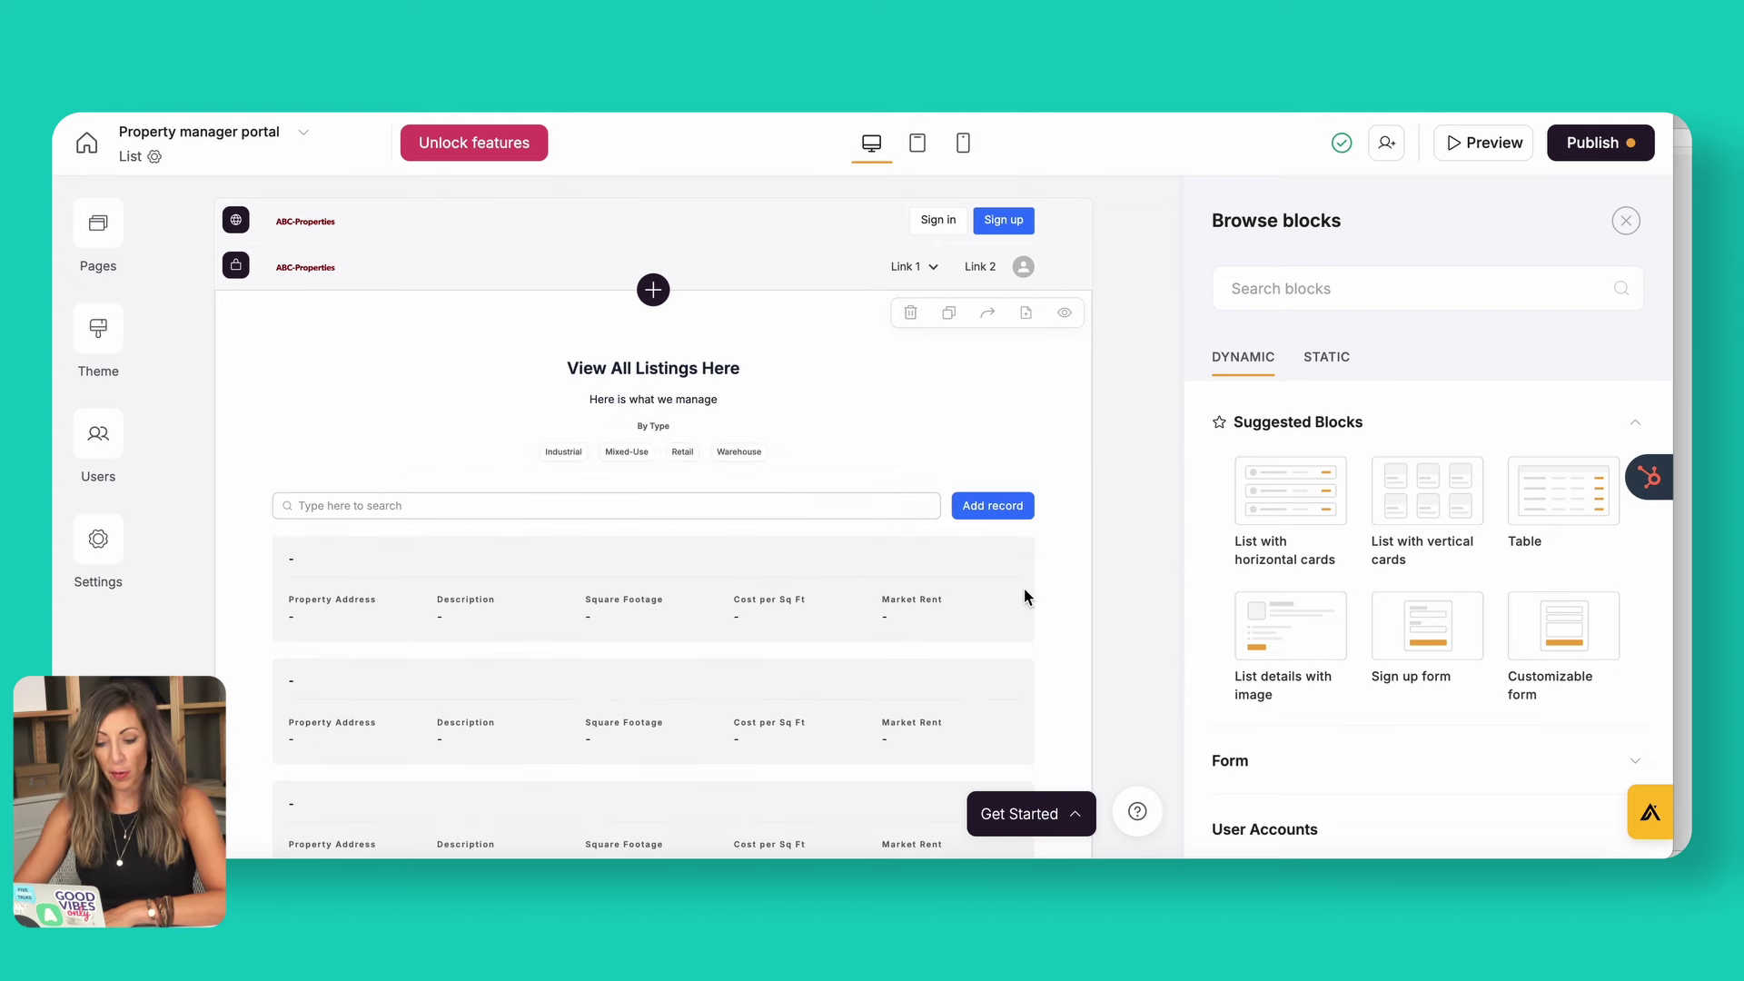
{"action": "left_click", "coordinate": [771, 387]}
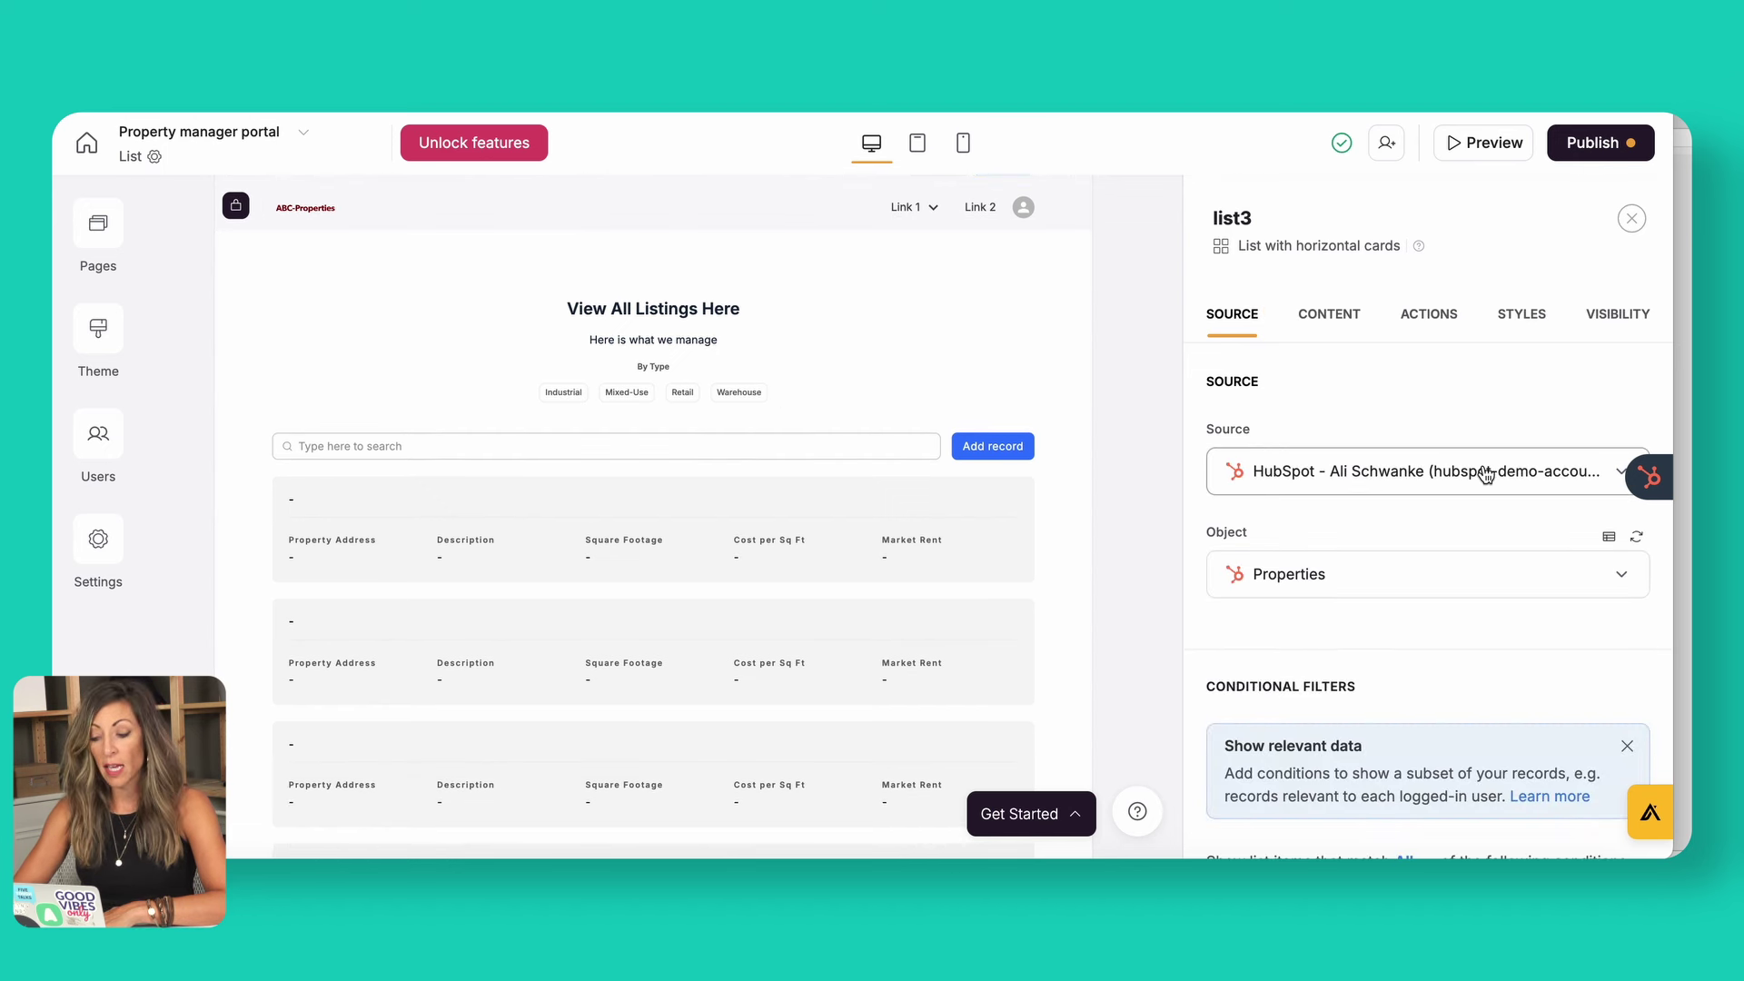
- Look through the data sources and HubSpot objects available to the listings block, leaving Properties selected
{"action": "left_click", "coordinate": [1436, 492]}
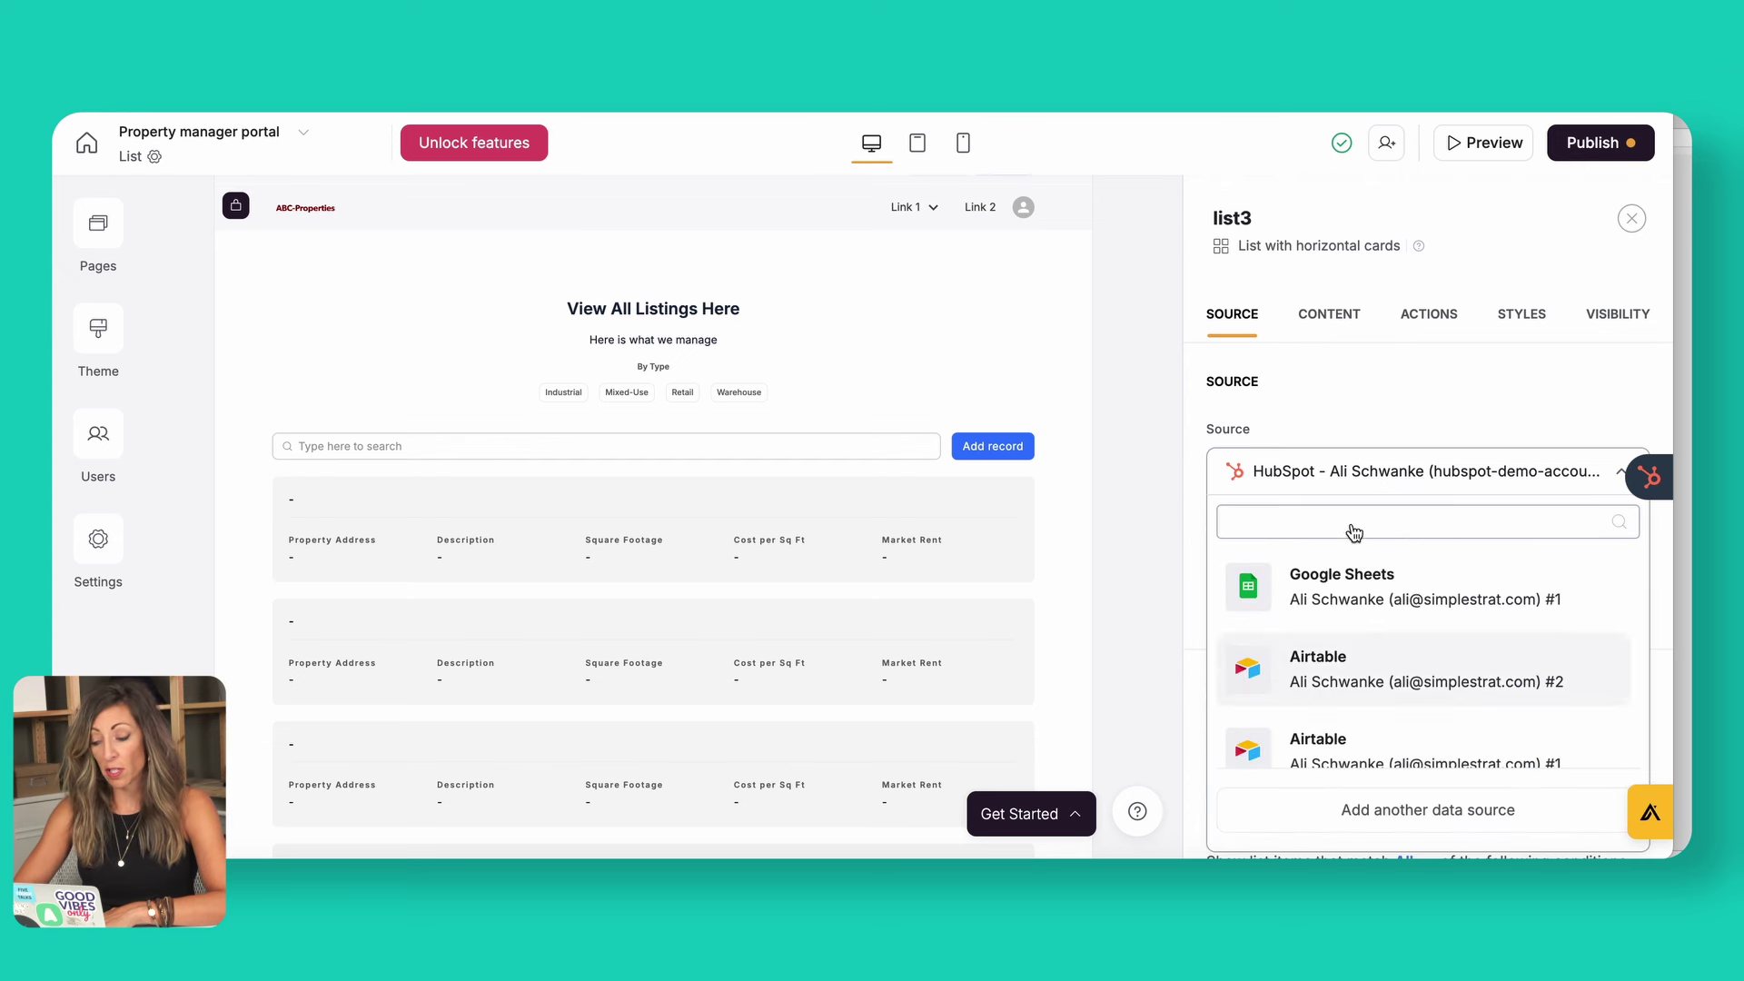
{"action": "left_click", "coordinate": [1359, 412]}
{"action": "left_click", "coordinate": [1328, 576]}
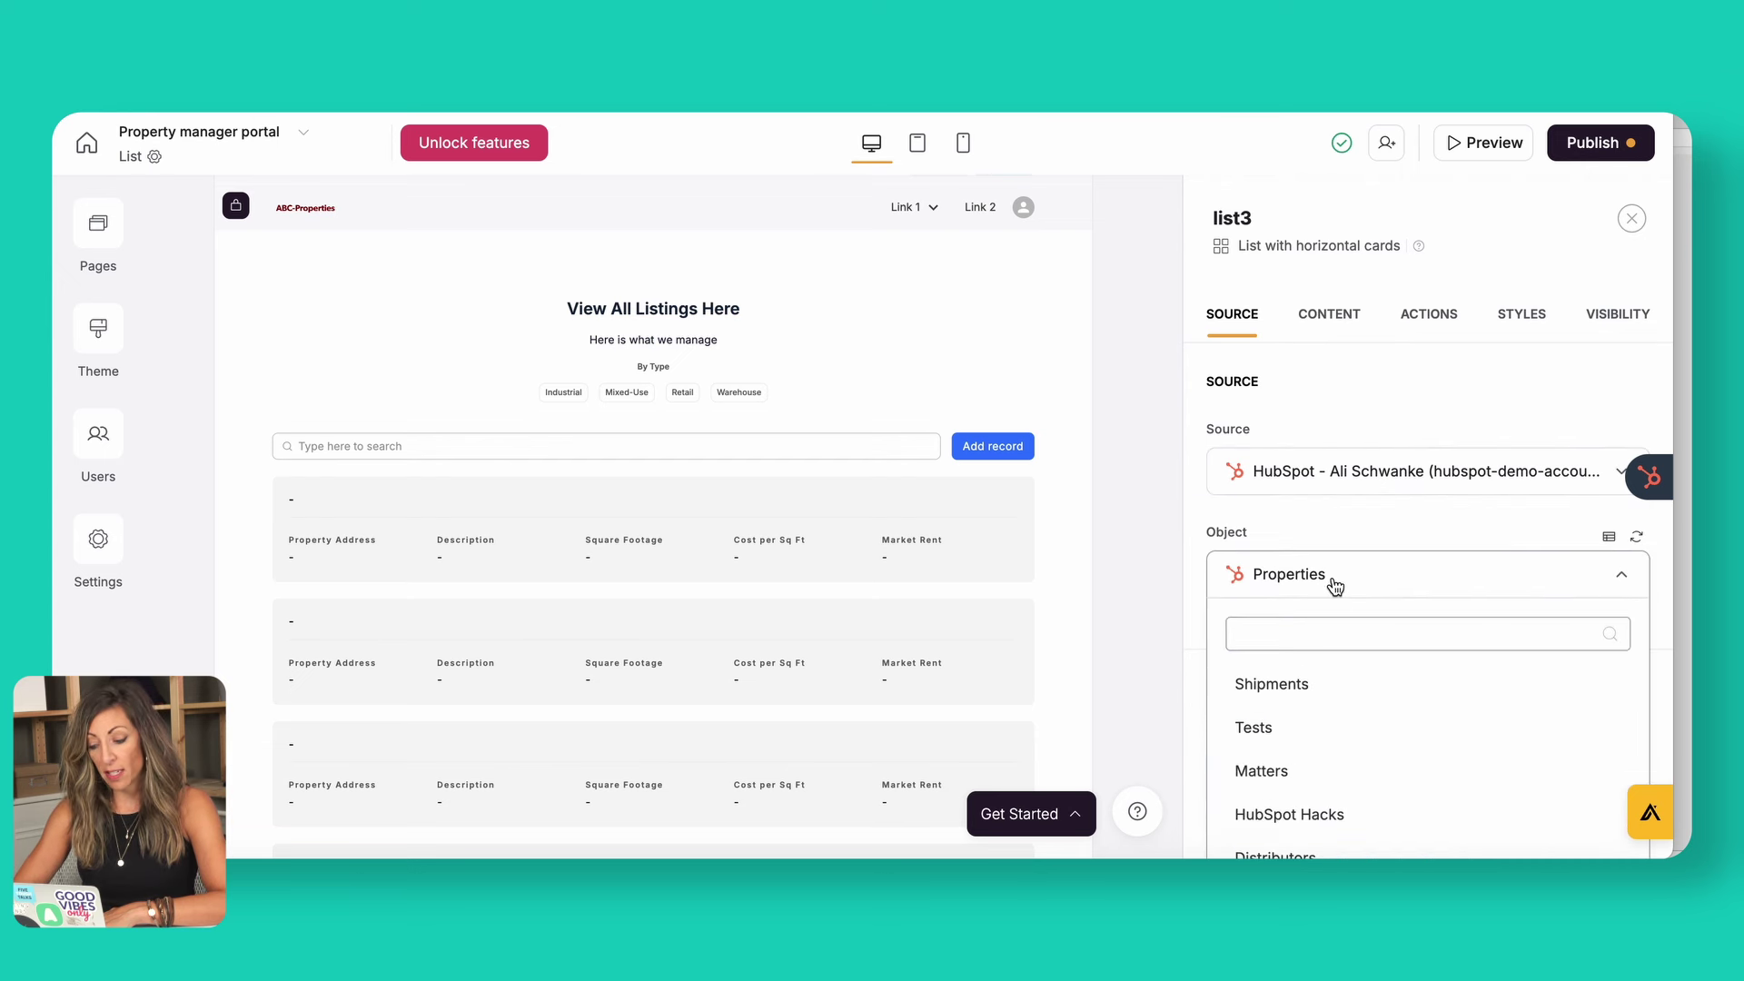
{"action": "scroll", "coordinate": [1338, 695], "scroll_direction": "down", "scroll_amount": 10}
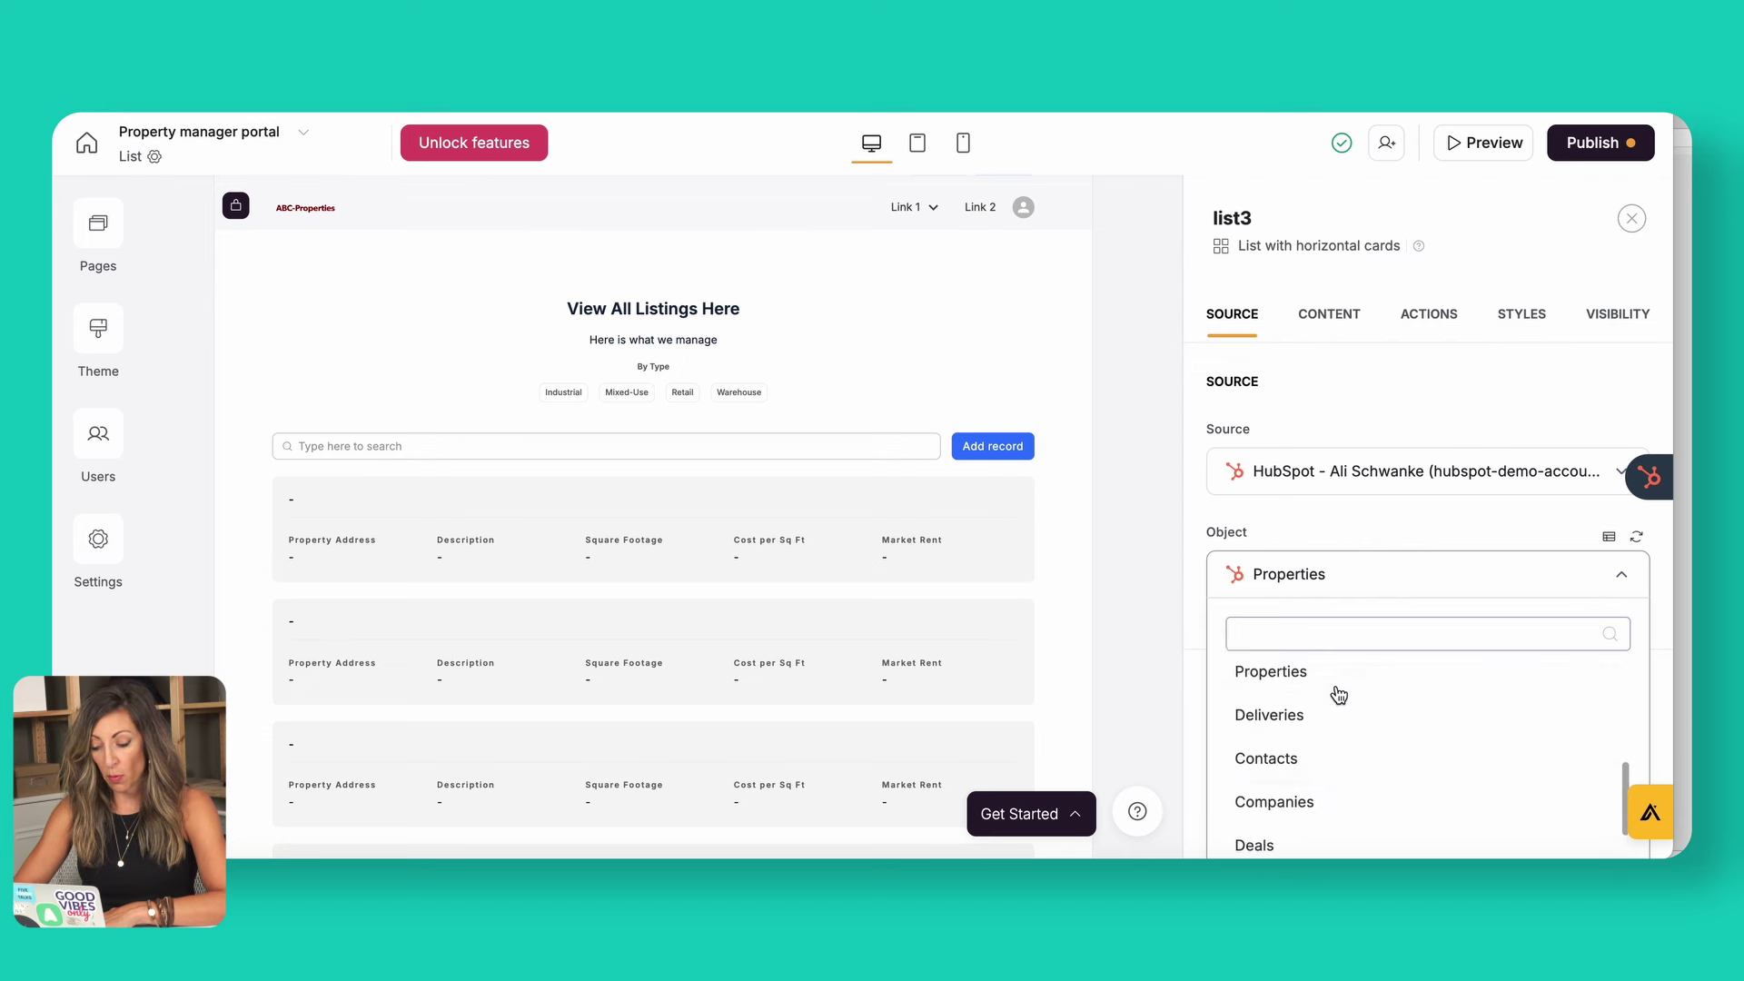
{"action": "scroll", "coordinate": [1316, 472], "scroll_direction": "up", "scroll_amount": 10}
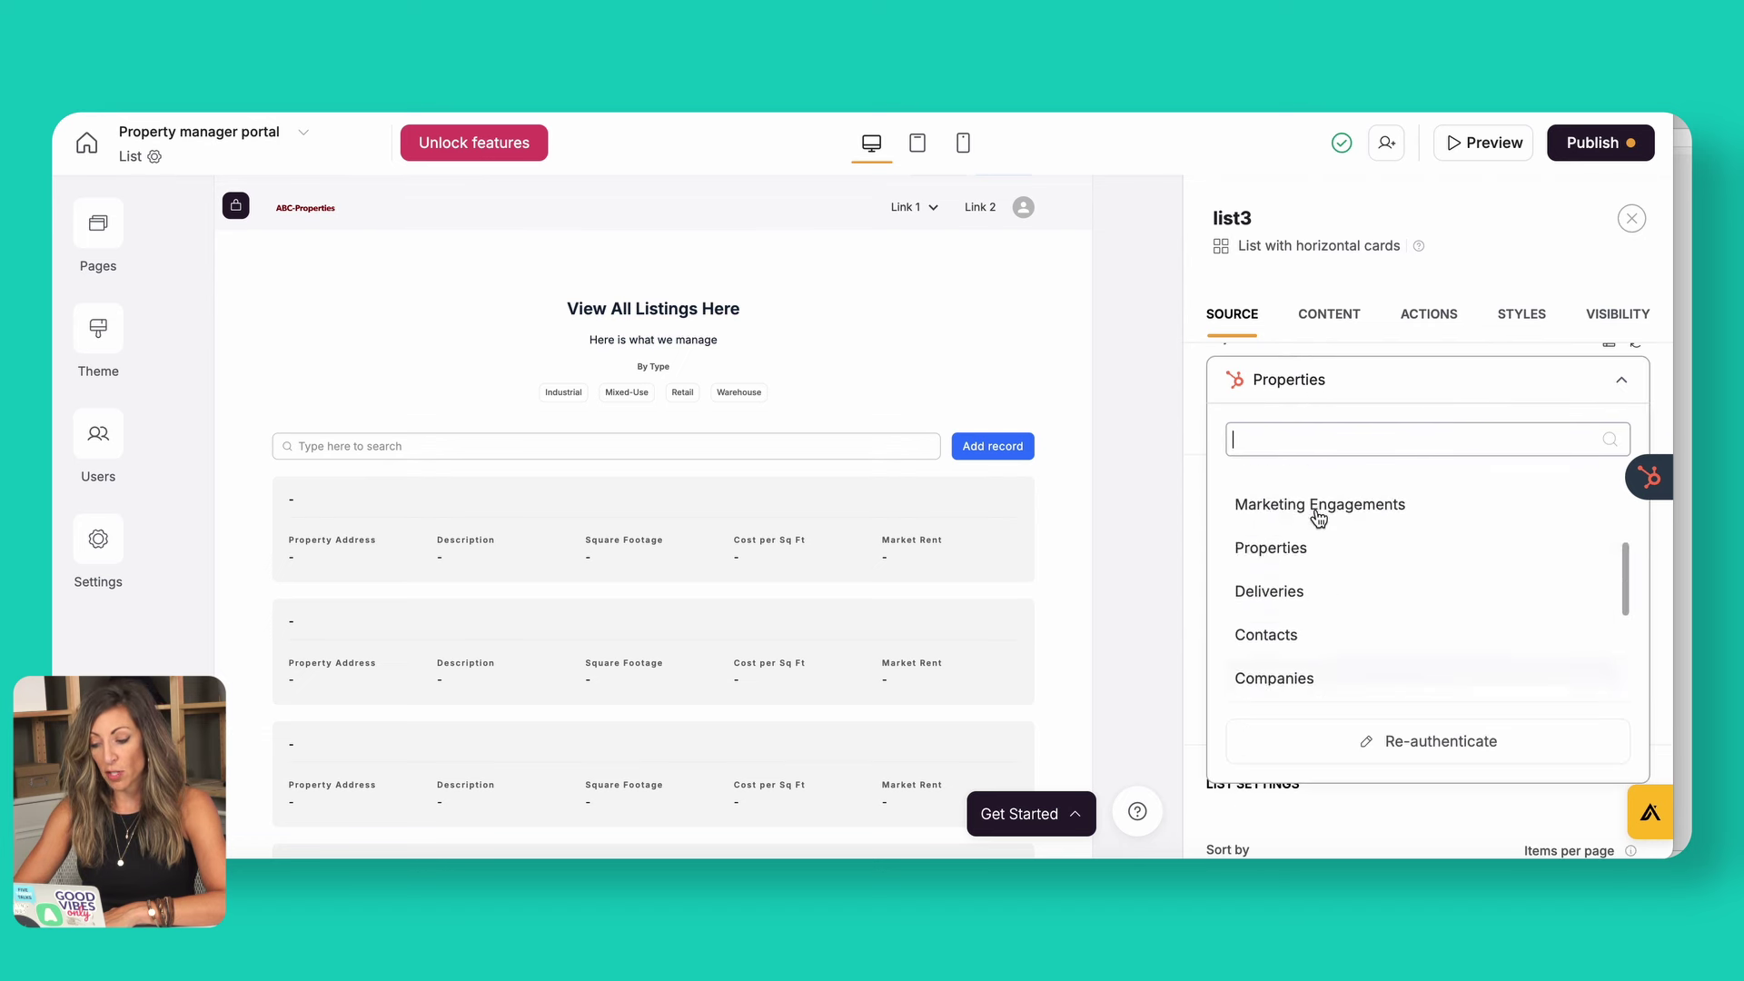
{"action": "left_click", "coordinate": [1315, 443]}
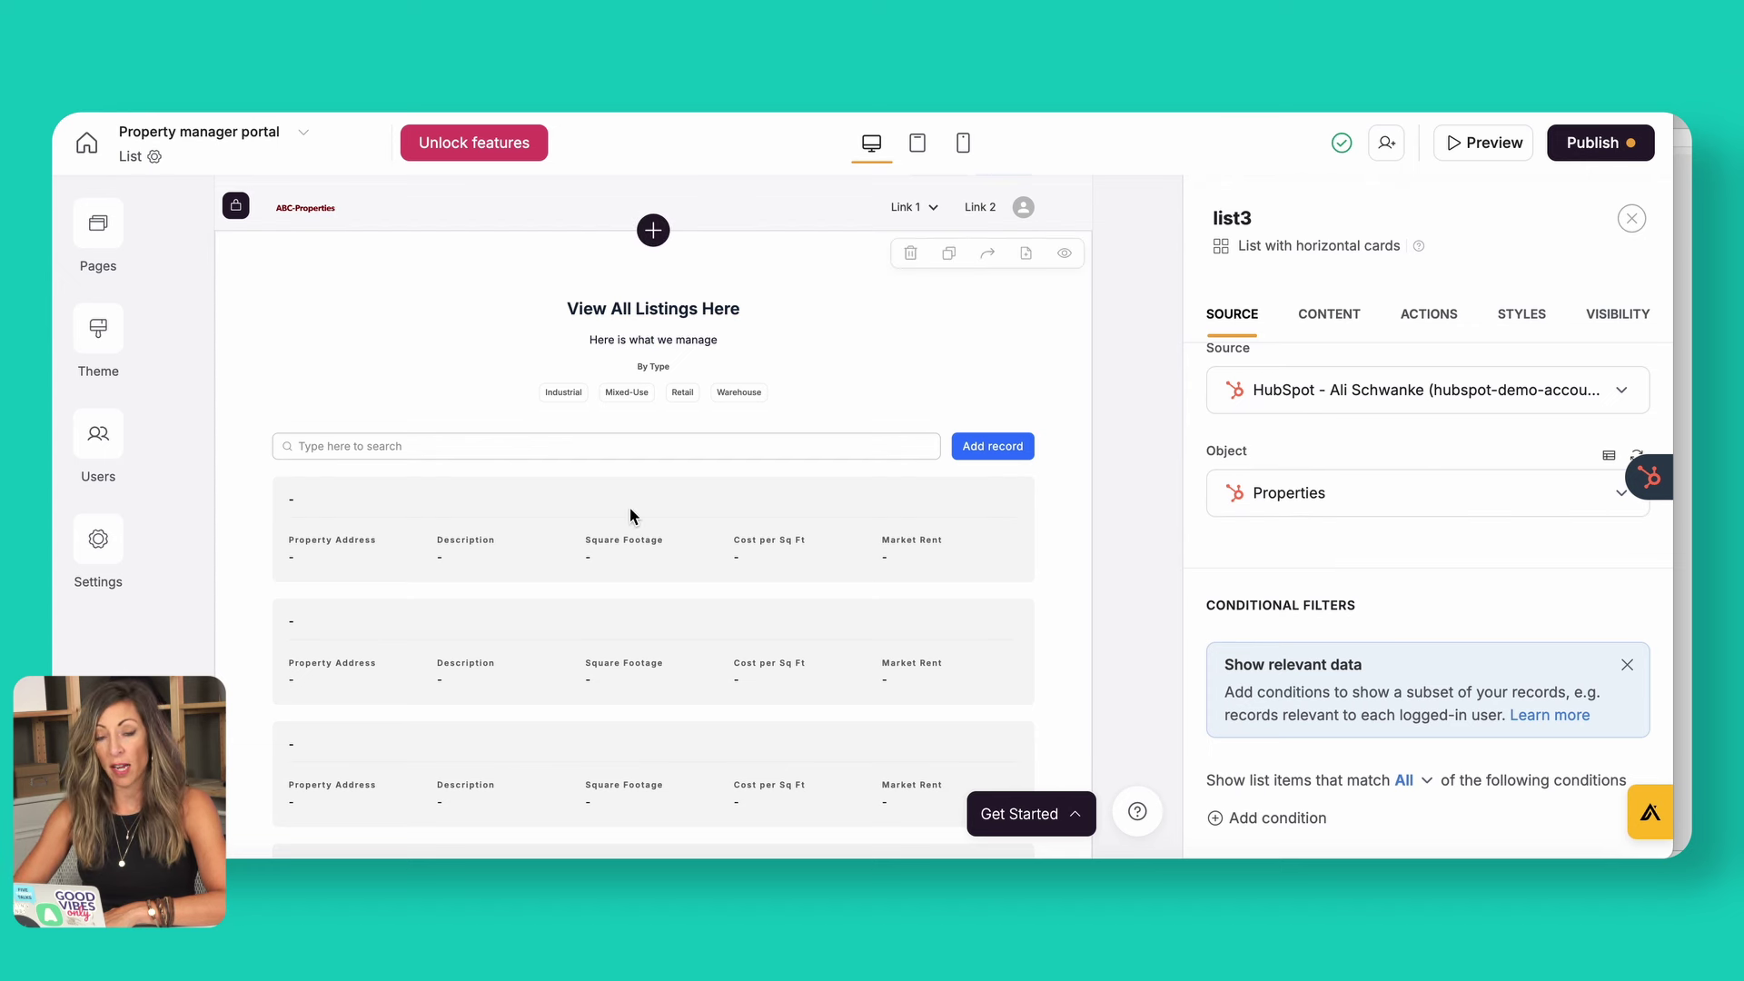
- Preview the List page as a non-logged-in user, filter the listings by Retail and look through the properties
{"action": "left_click", "coordinate": [1479, 150]}
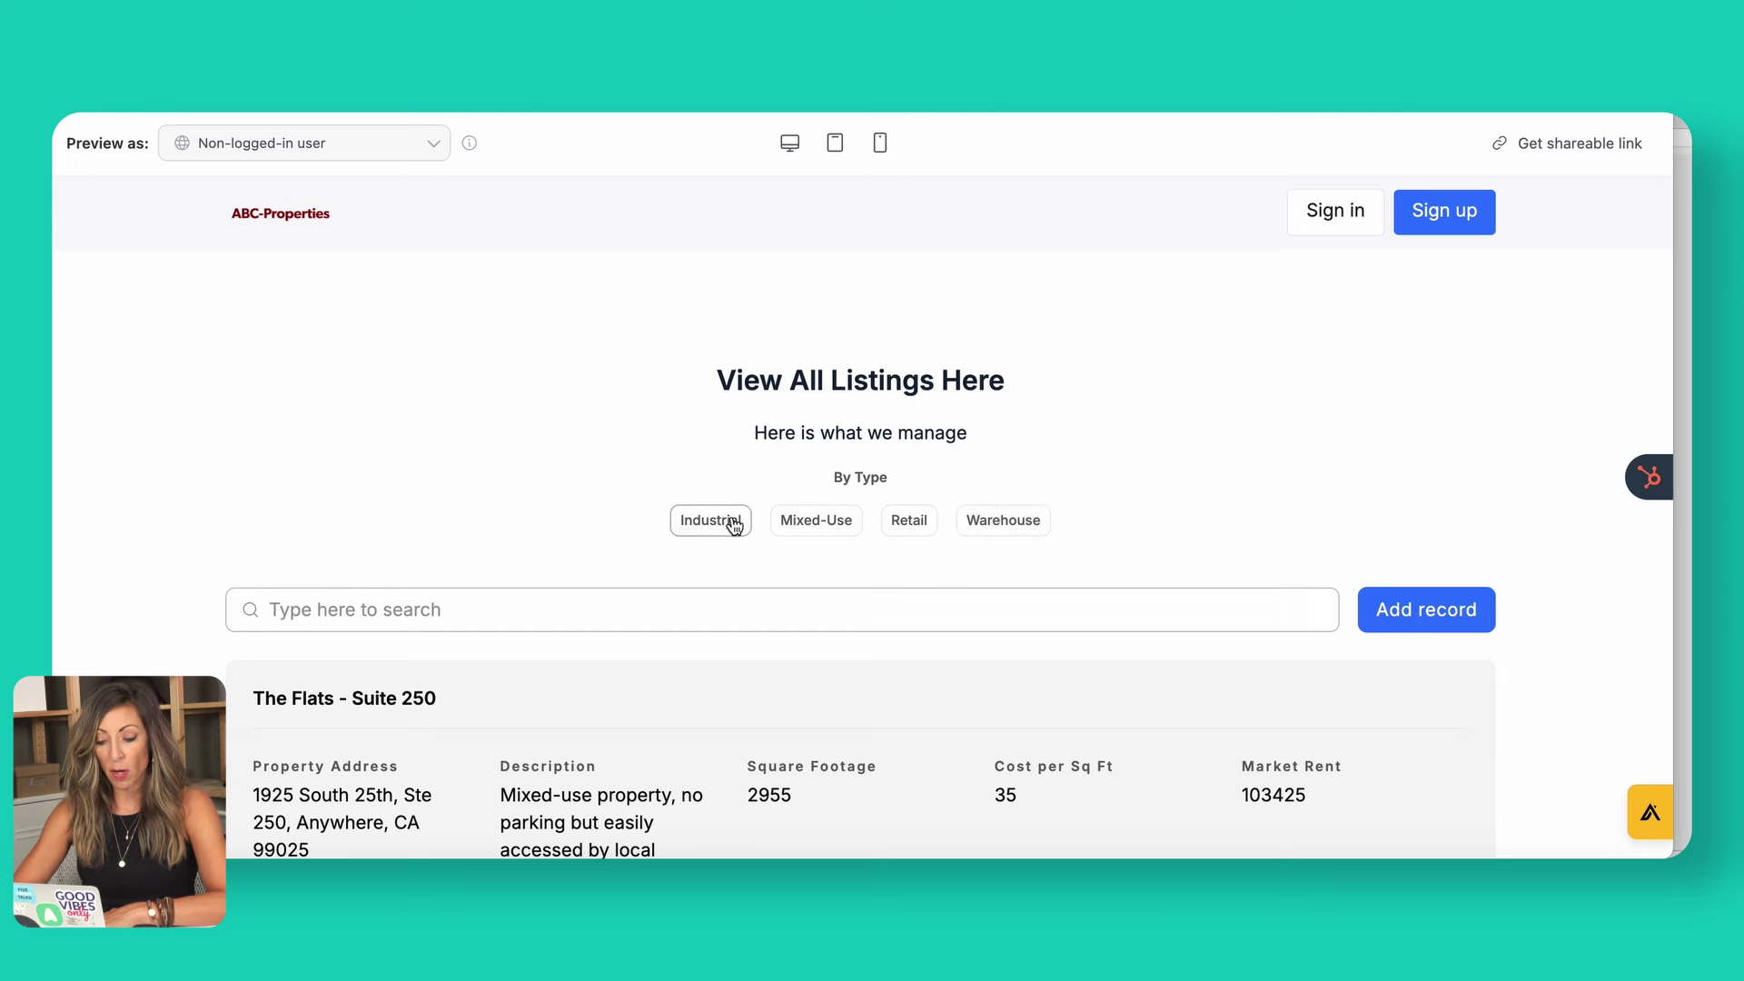
{"action": "scroll", "coordinate": [699, 557], "scroll_direction": "down", "scroll_amount": 2}
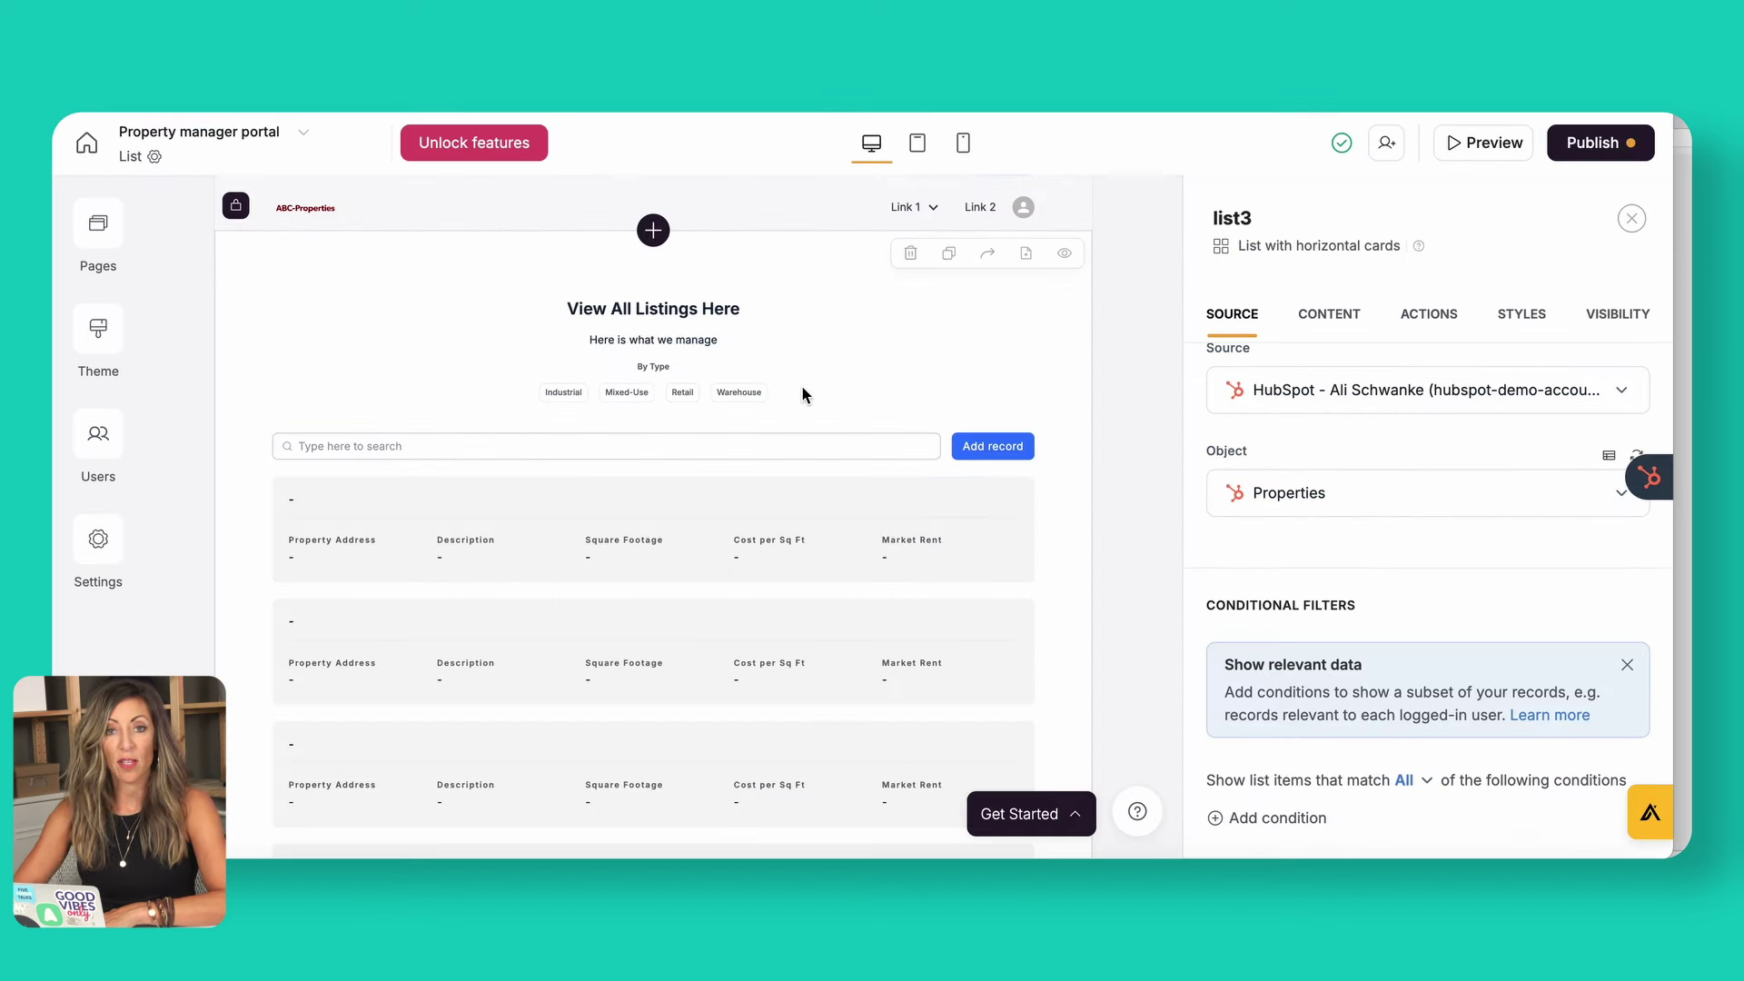
{"action": "left_click", "coordinate": [1483, 143]}
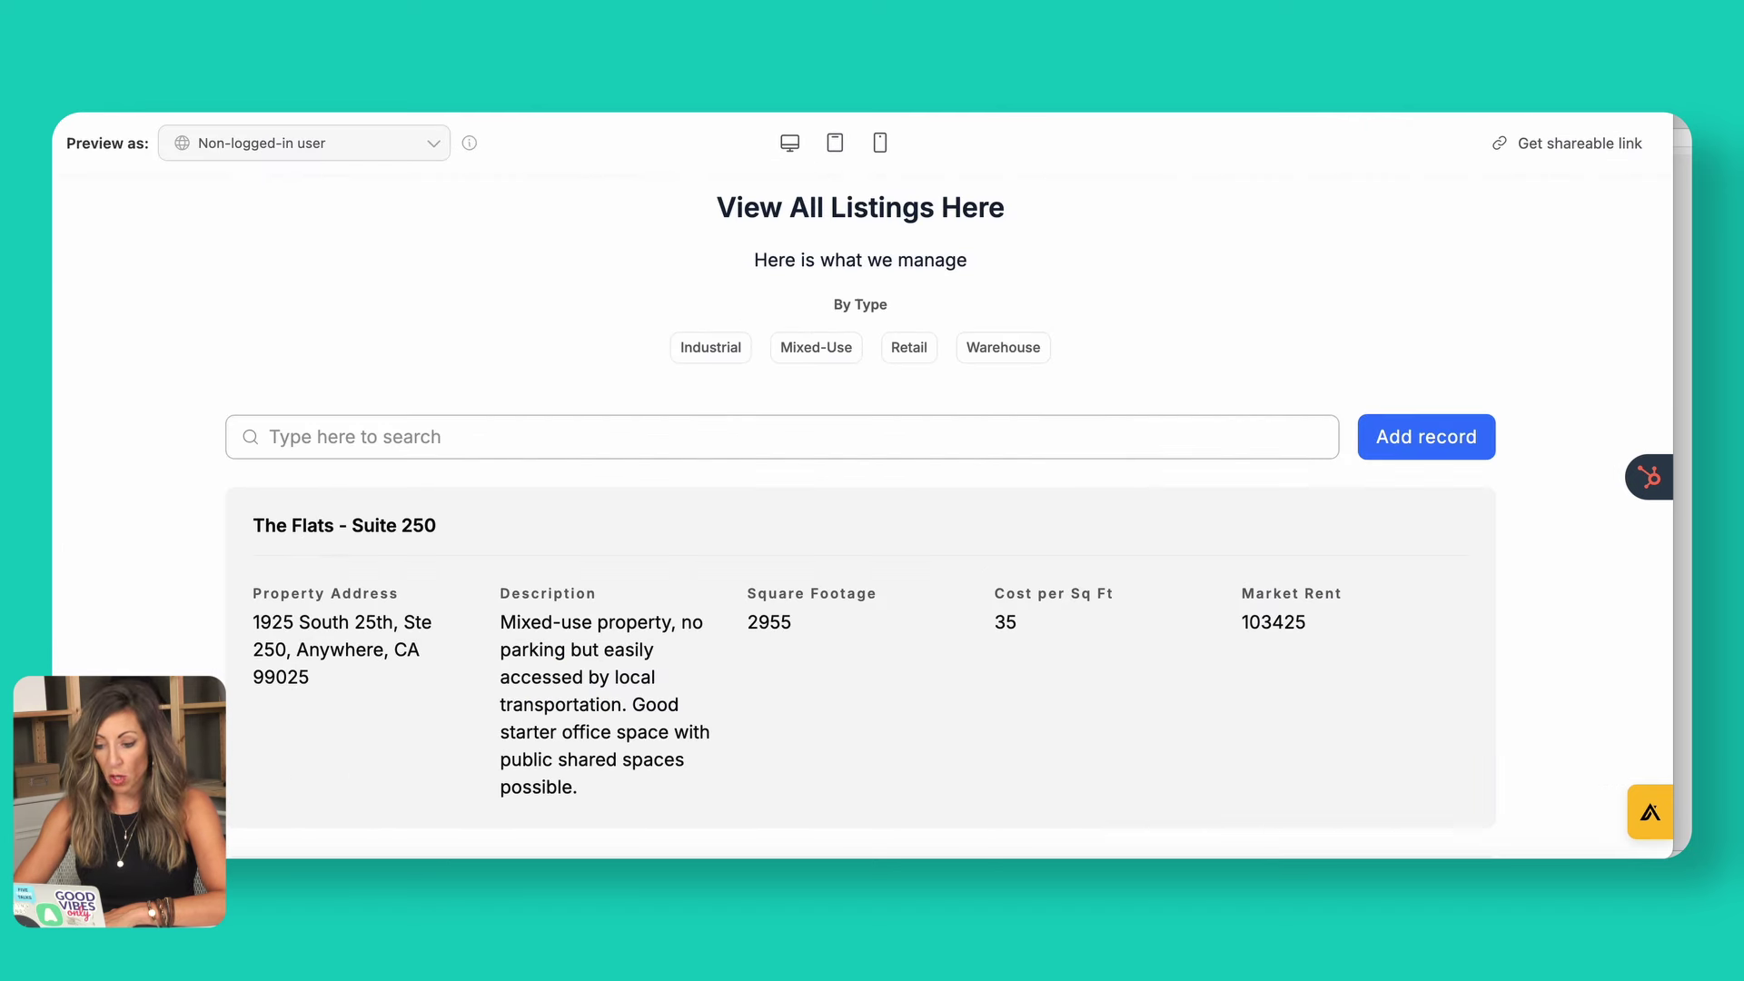
{"action": "left_click", "coordinate": [912, 352]}
{"action": "scroll", "coordinate": [1163, 512], "scroll_direction": "down", "scroll_amount": 3}
{"action": "scroll", "coordinate": [1165, 515], "scroll_direction": "down", "scroll_amount": 12}
{"action": "scroll", "coordinate": [1166, 515], "scroll_direction": "up", "scroll_amount": 4}
{"action": "scroll", "coordinate": [1166, 516], "scroll_direction": "up", "scroll_amount": 15}
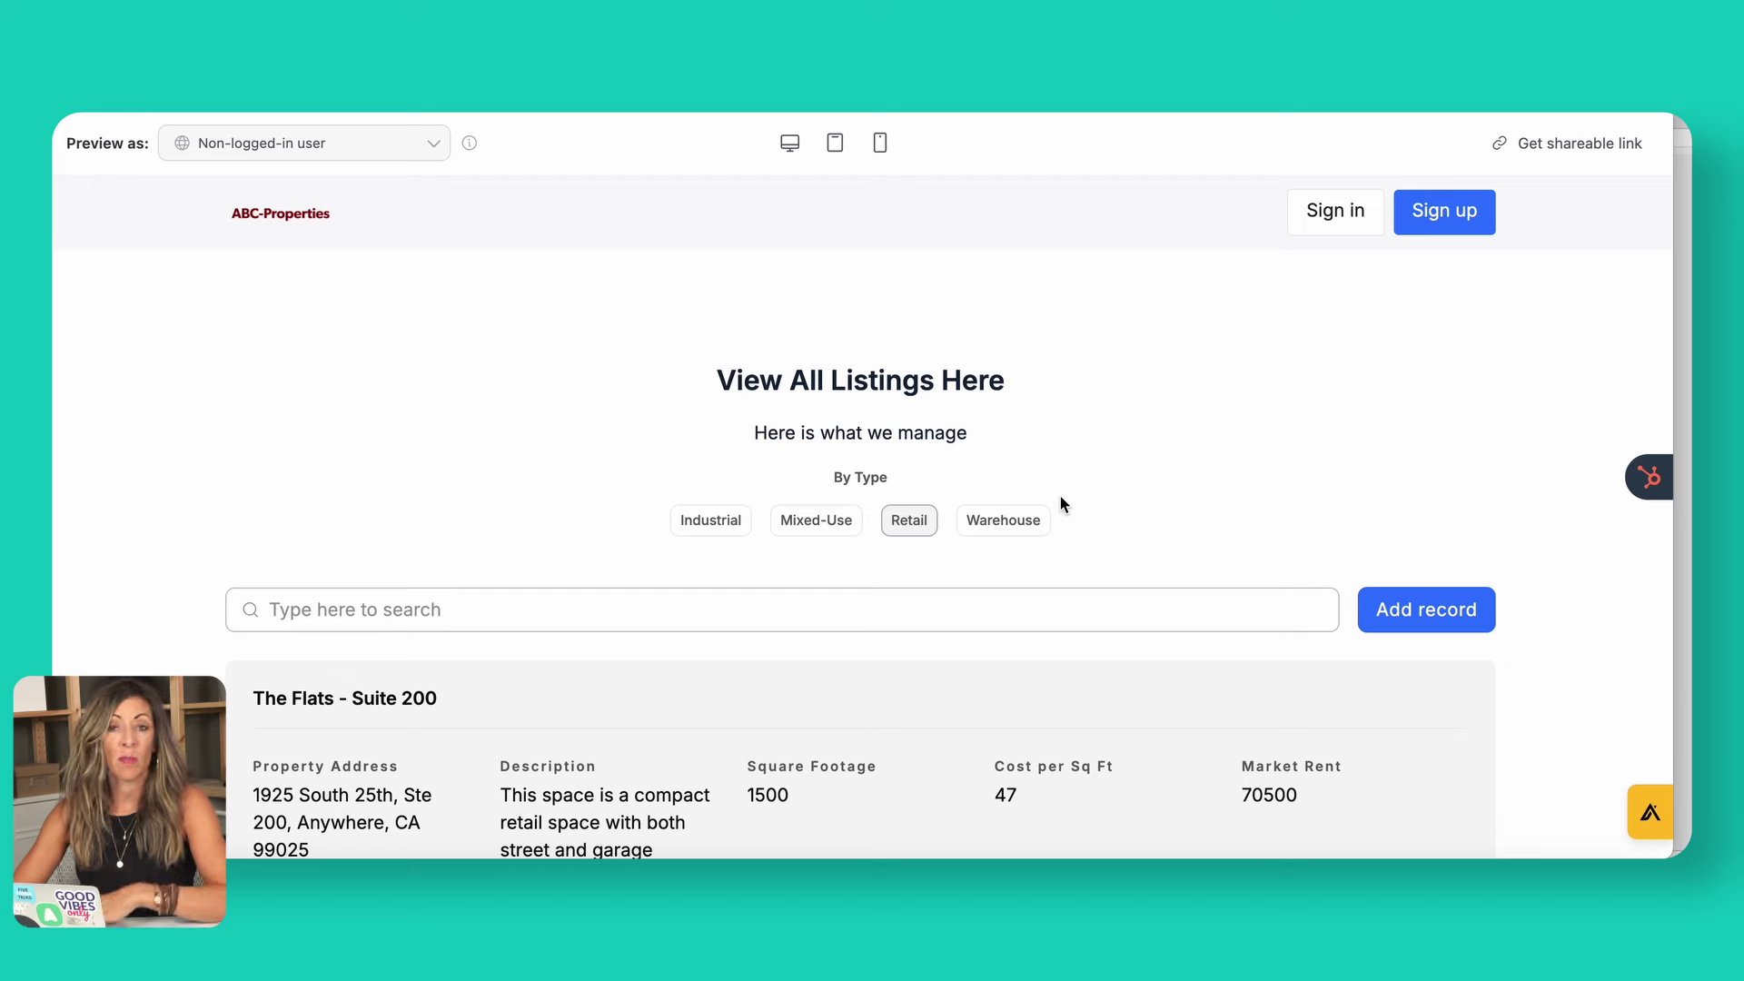
{"action": "scroll", "coordinate": [1083, 569], "scroll_direction": "down", "scroll_amount": 3}
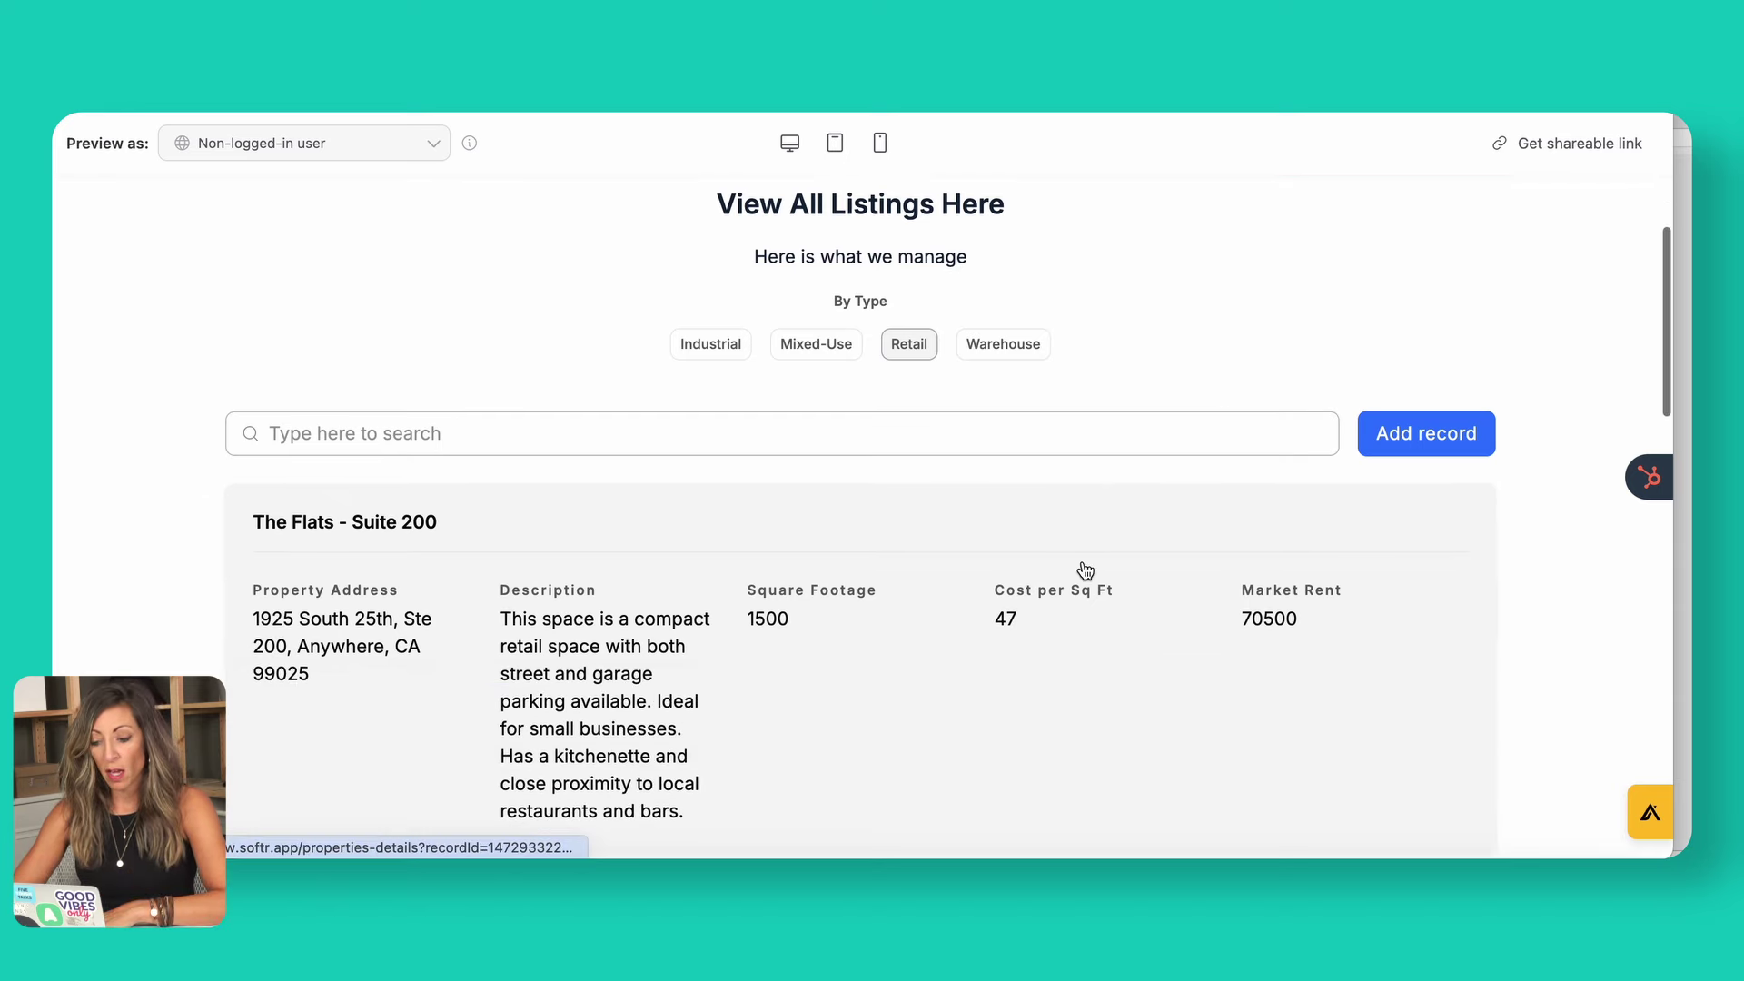
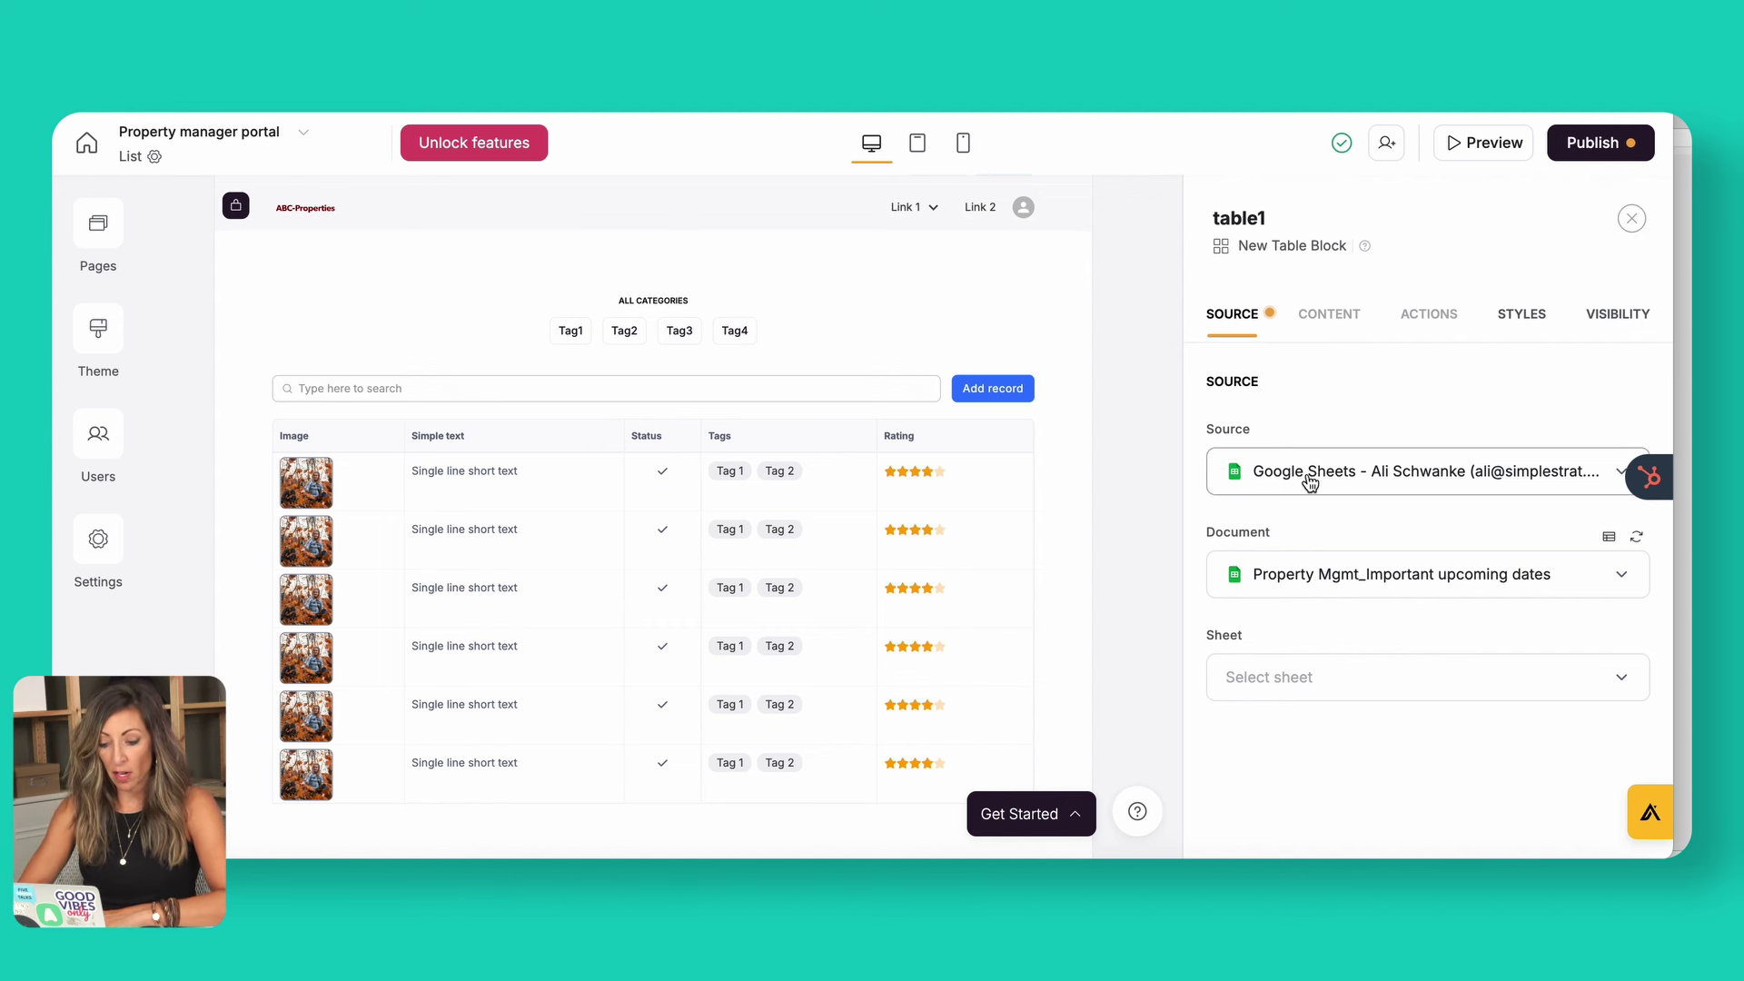
- Connect the new table block to the HubSpot demo account source with Properties as its object
{"action": "left_click", "coordinate": [1342, 482]}
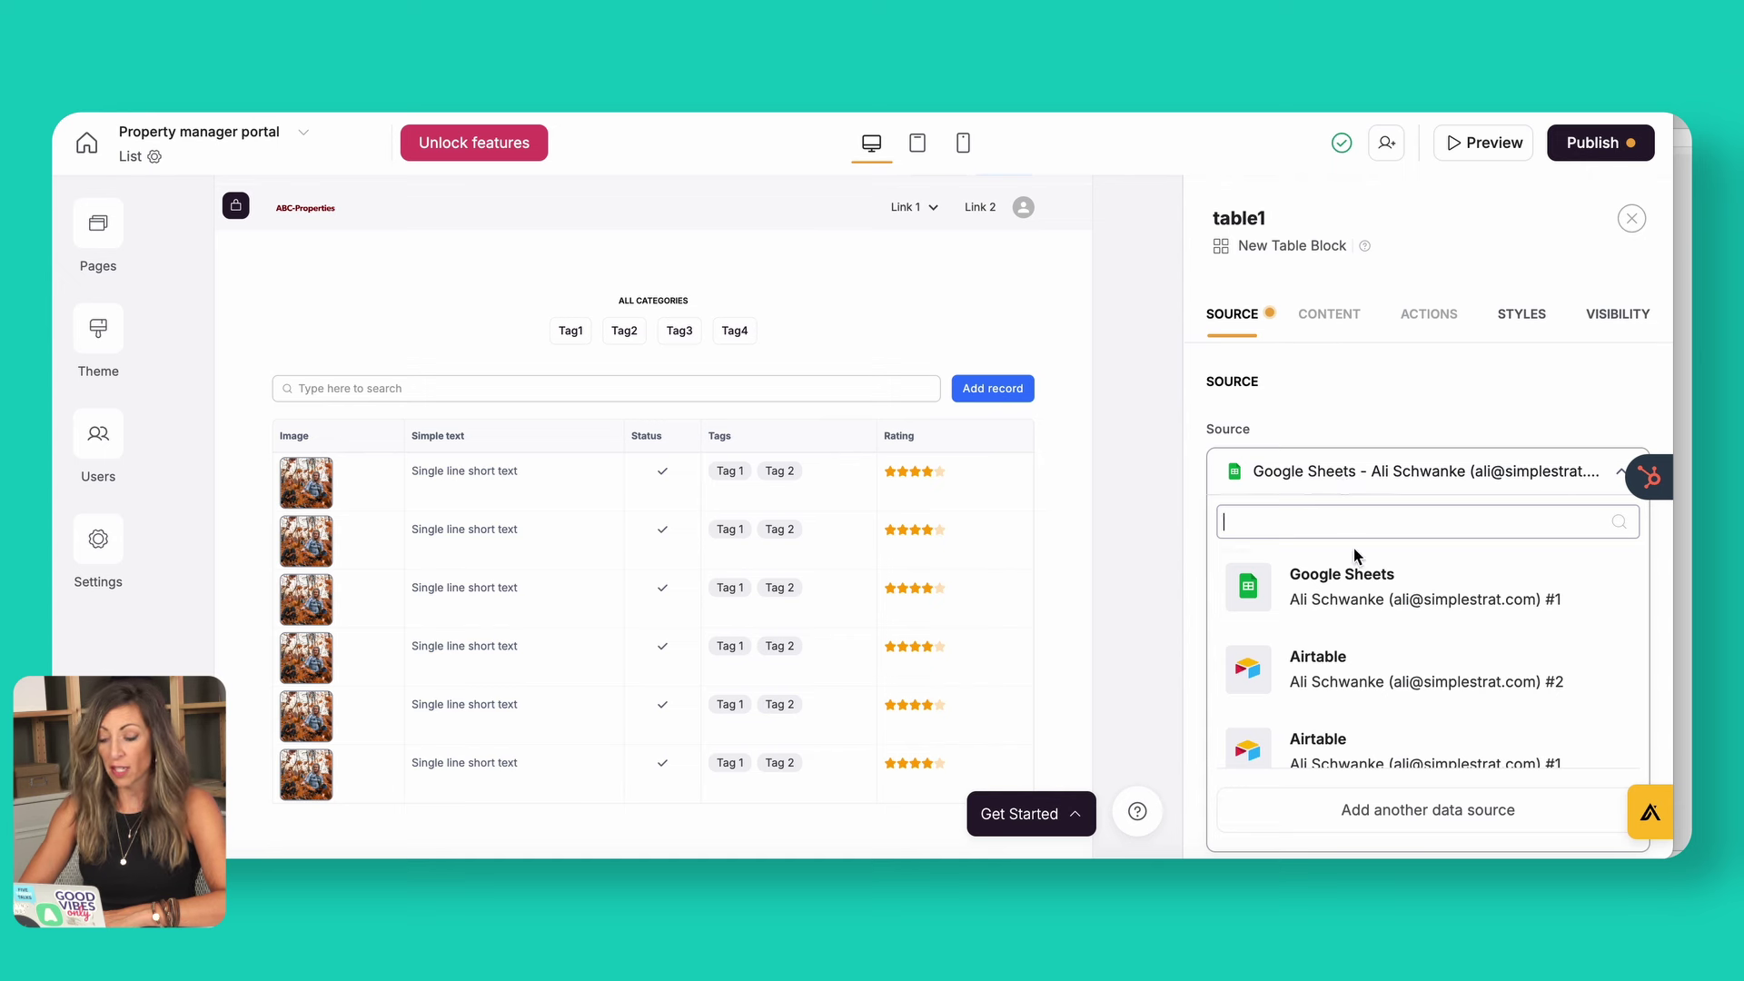
{"action": "scroll", "coordinate": [1335, 691], "scroll_direction": "down", "scroll_amount": 2}
{"action": "left_click", "coordinate": [1349, 733]}
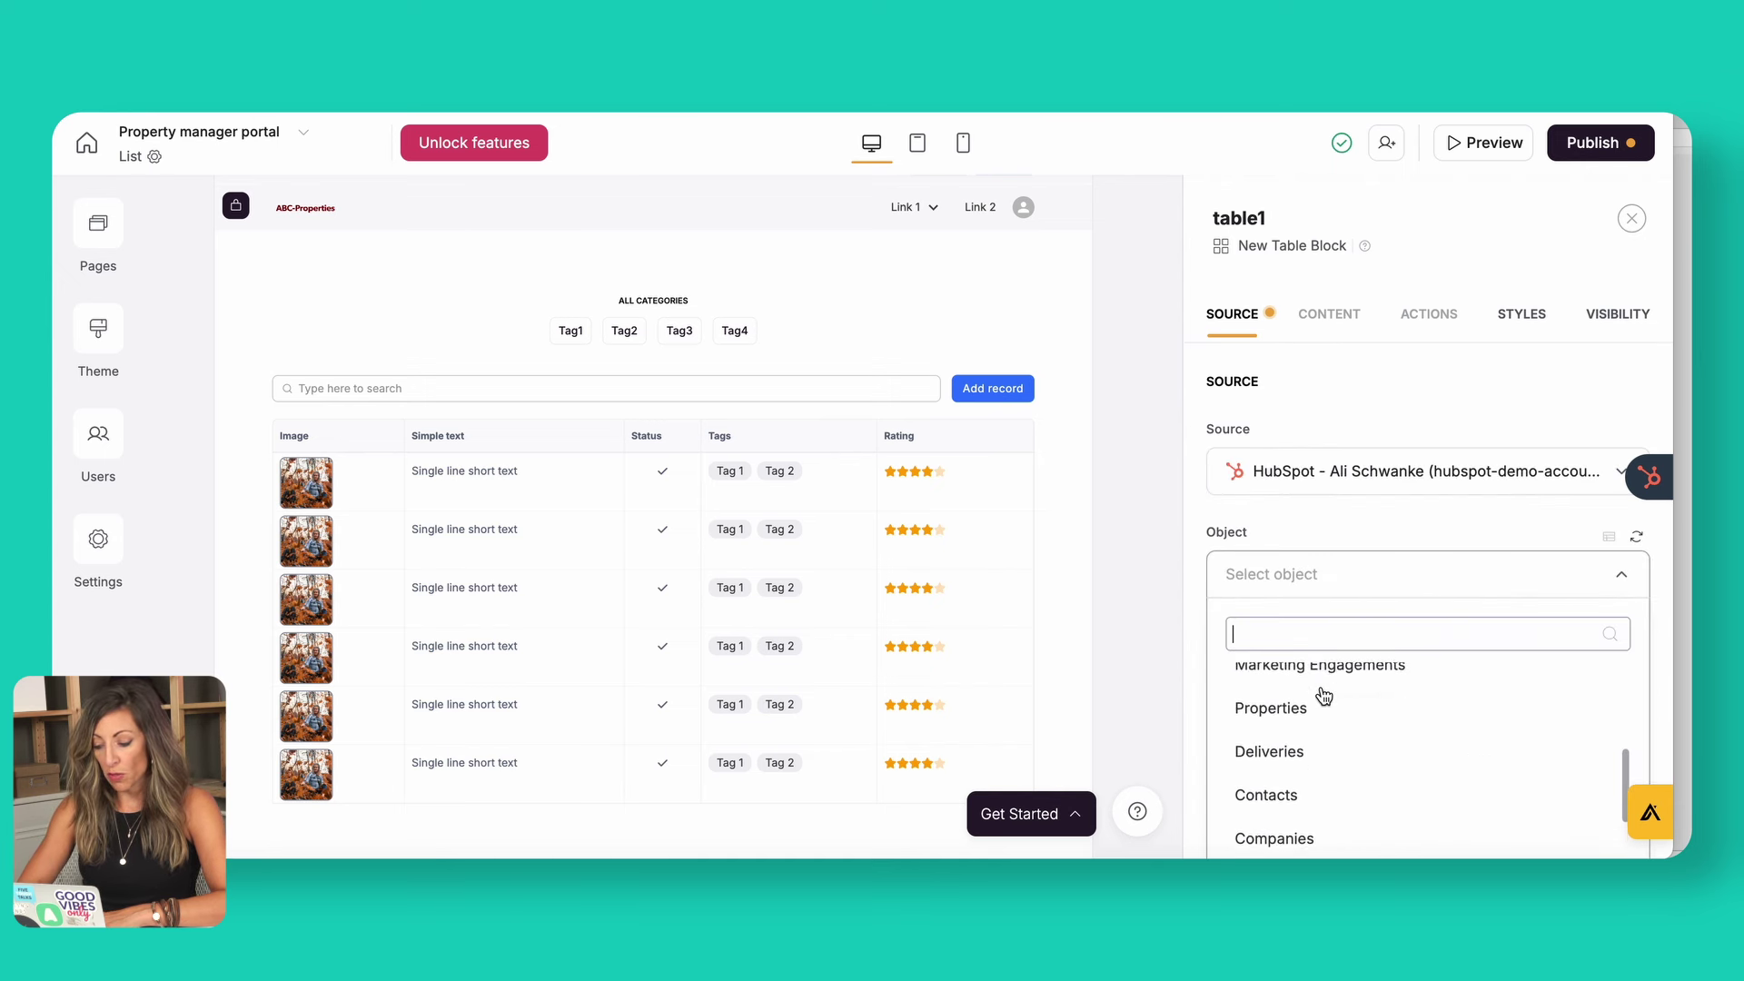
{"action": "left_click", "coordinate": [1272, 693]}
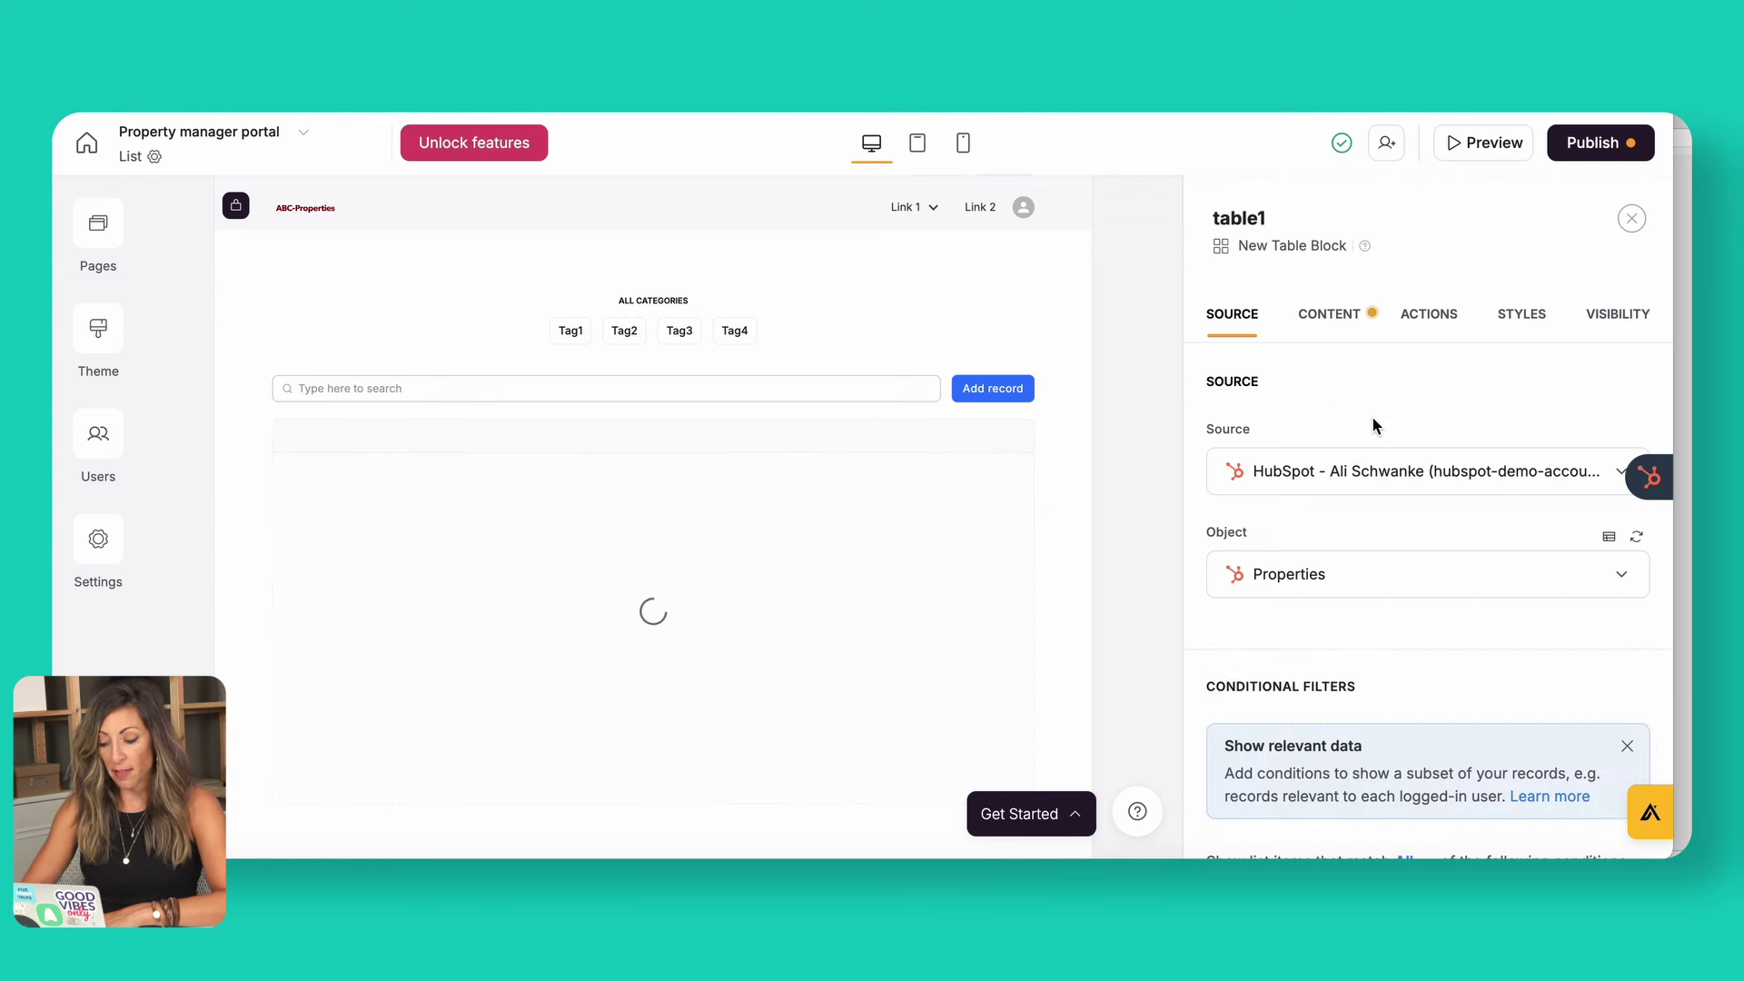
- Delete the table block's Image field and map its first two text fields to Property Name and Market Rent
{"action": "left_click", "coordinate": [1331, 318]}
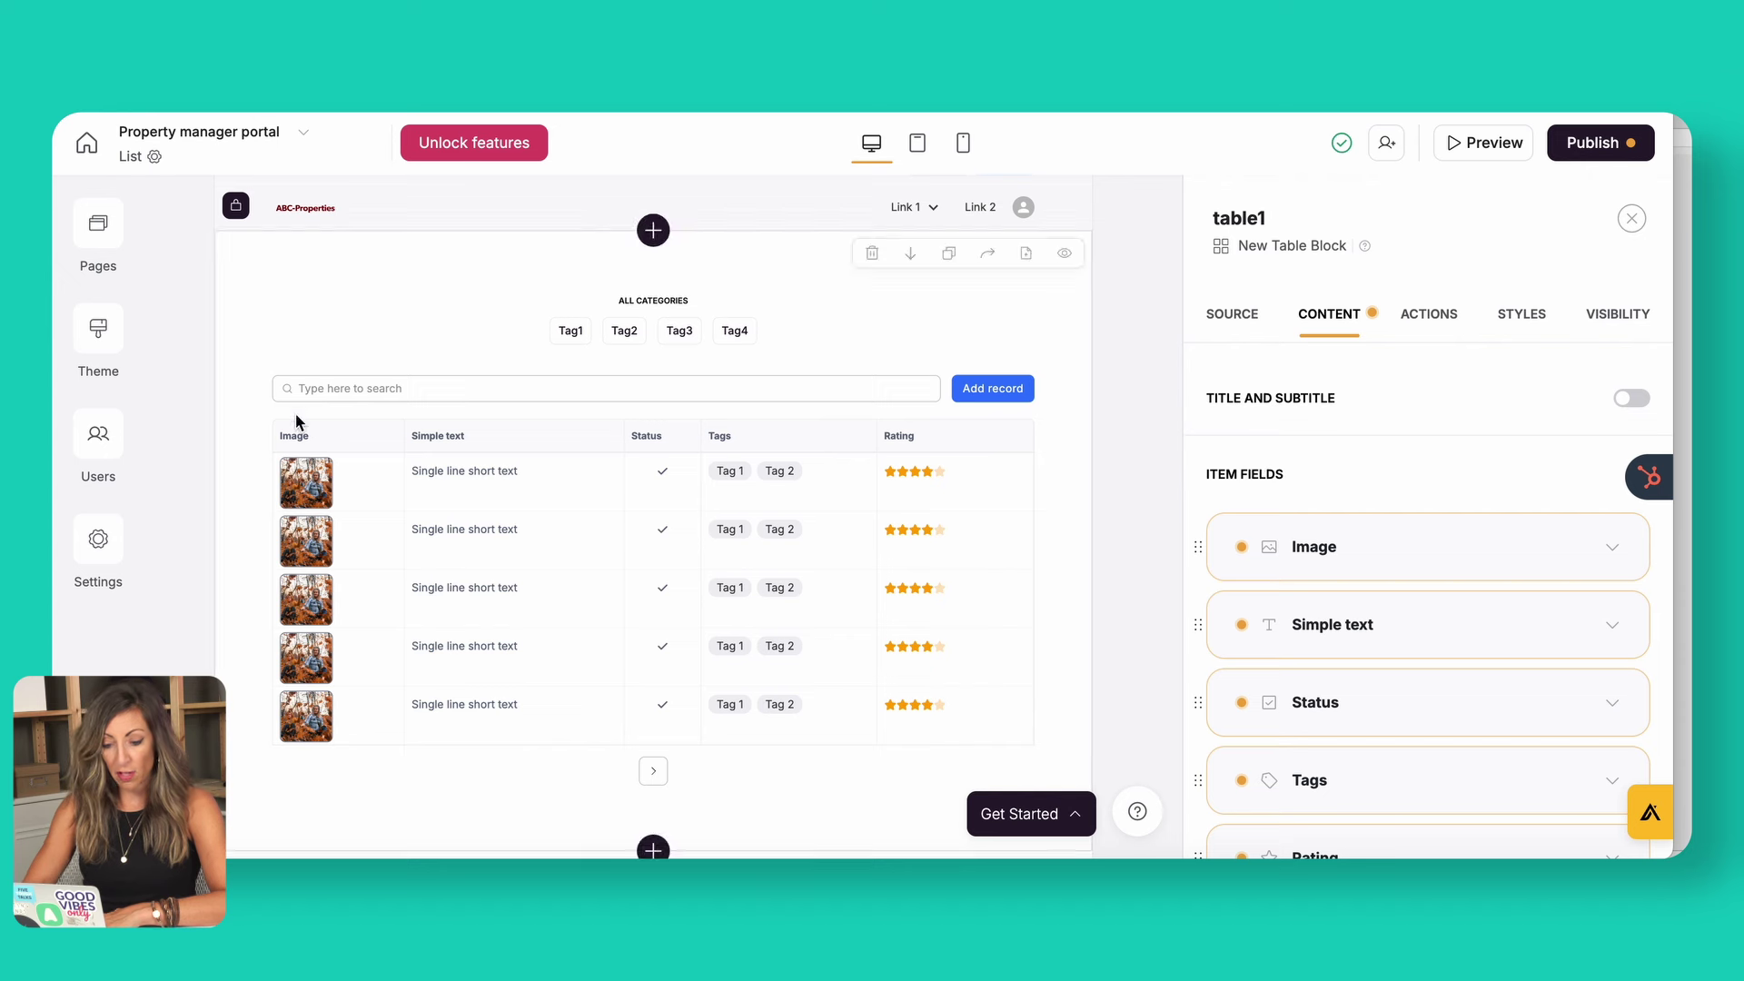
{"action": "mouse_move", "coordinate": [1594, 561]}
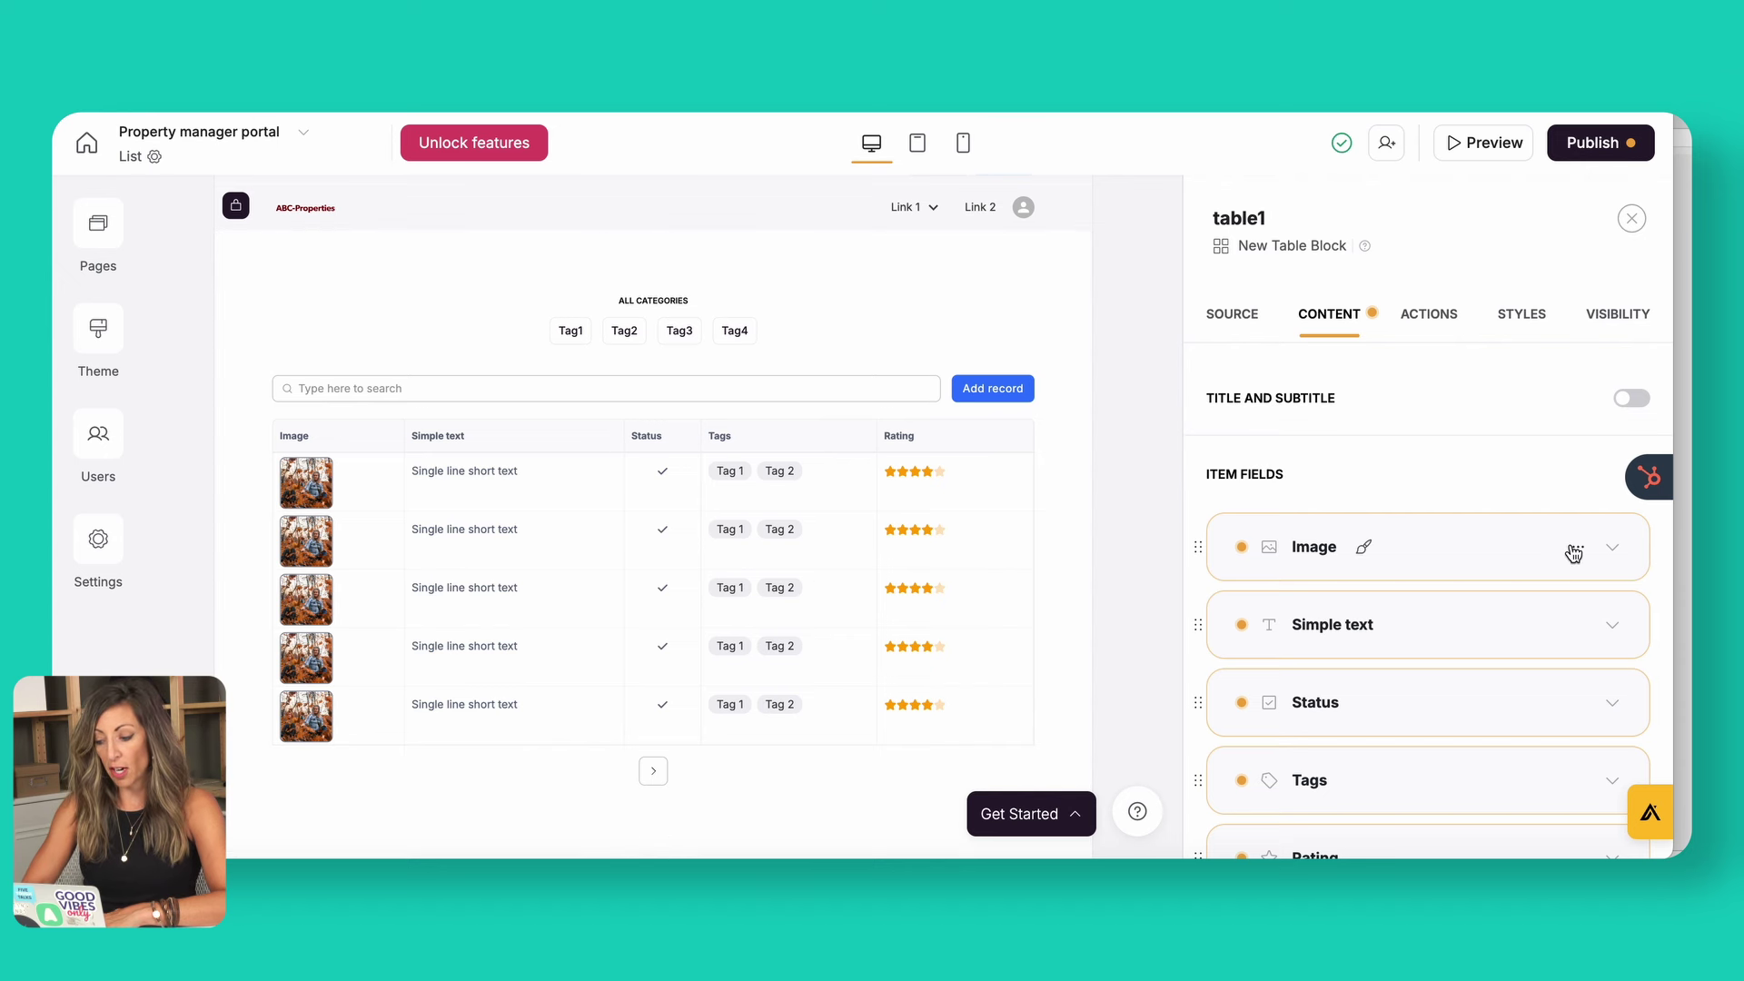
{"action": "left_click", "coordinate": [1395, 567]}
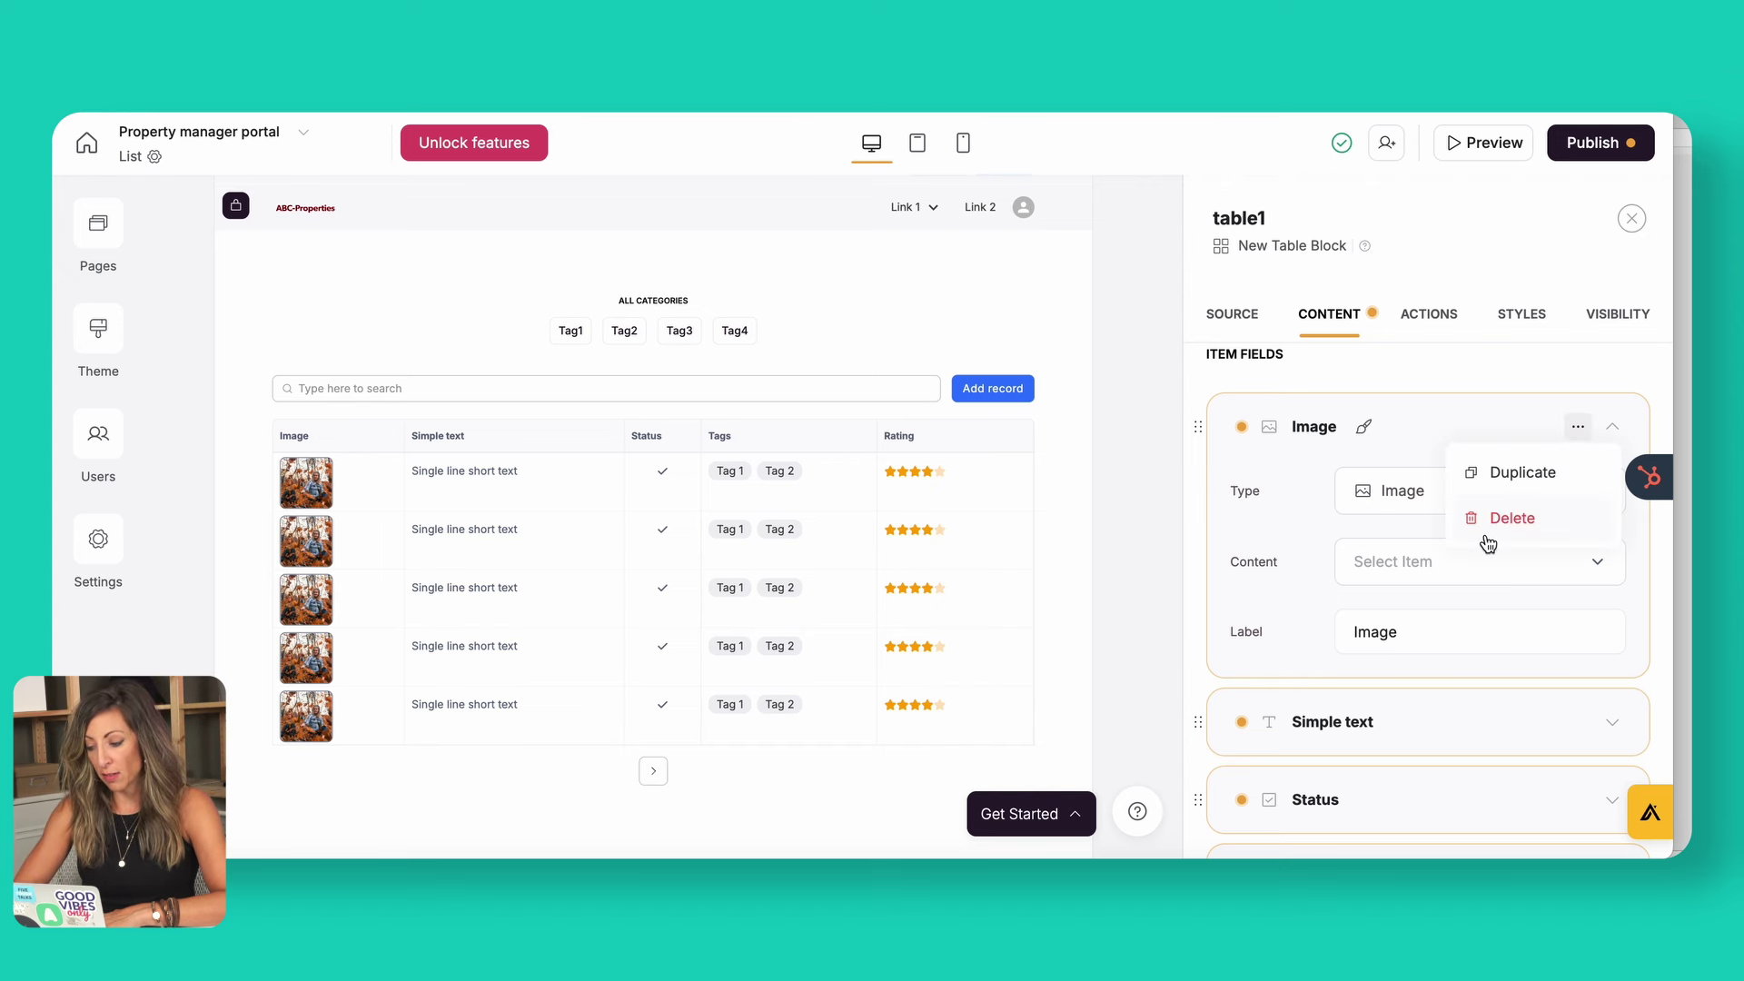
{"action": "left_click", "coordinate": [1512, 520]}
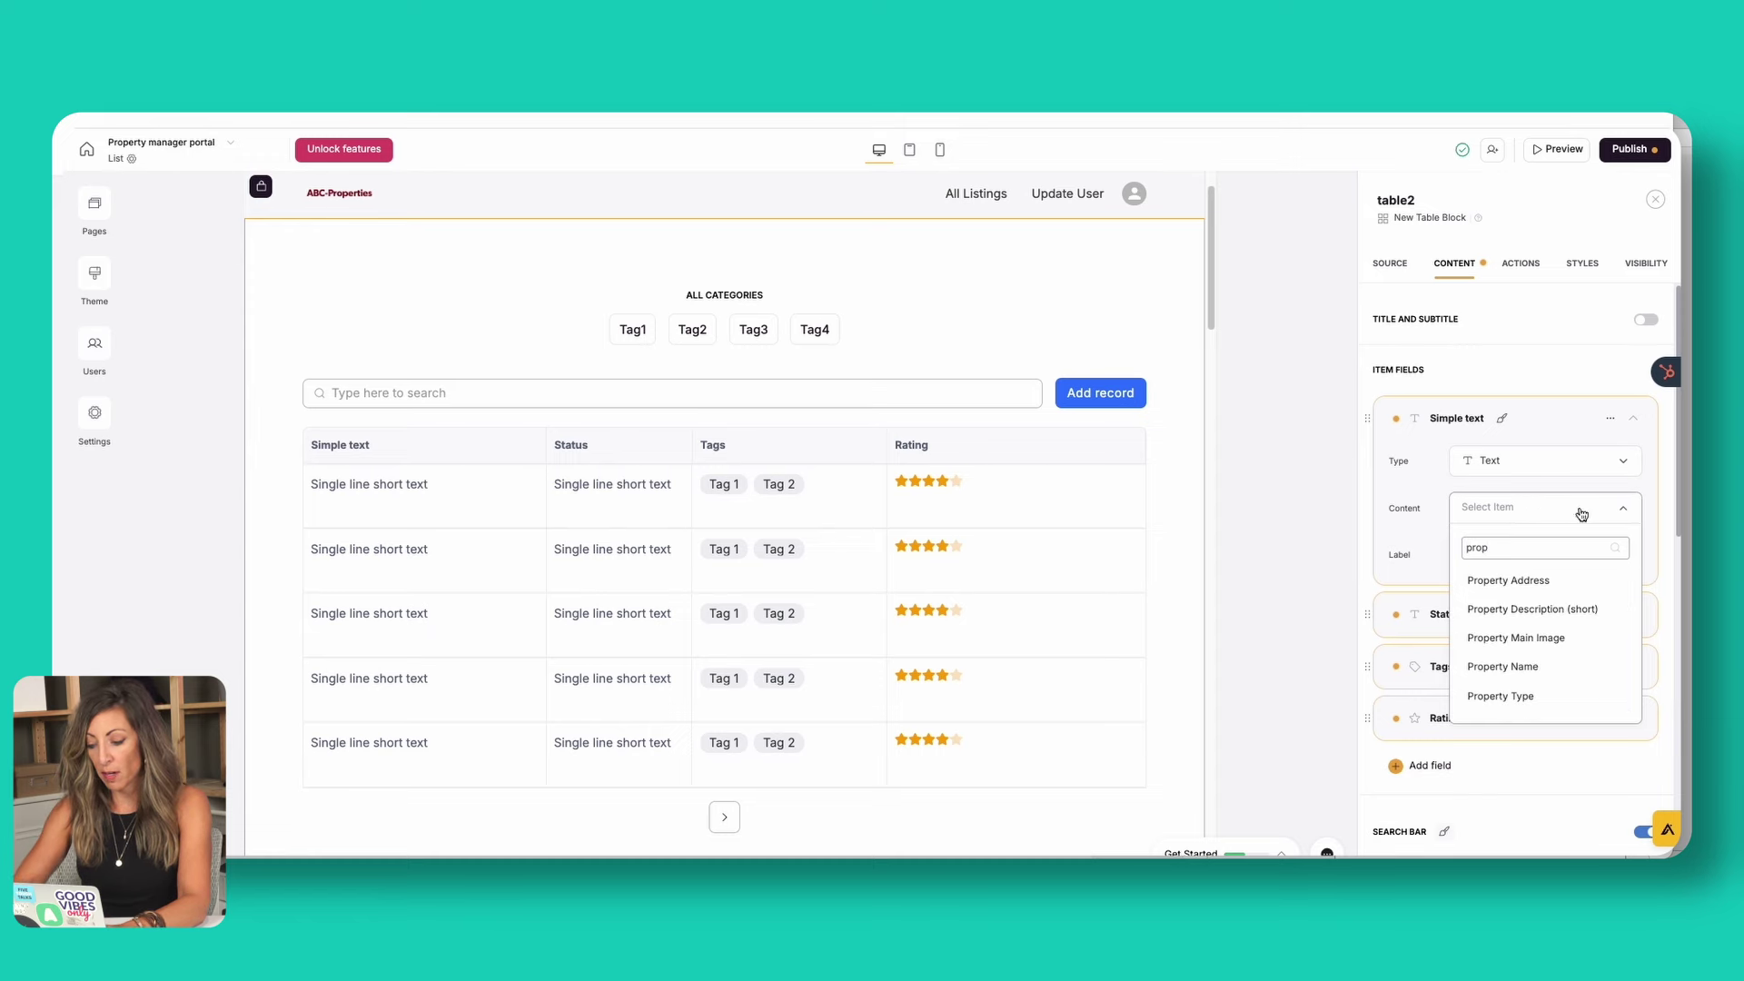
{"action": "left_click", "coordinate": [1519, 665]}
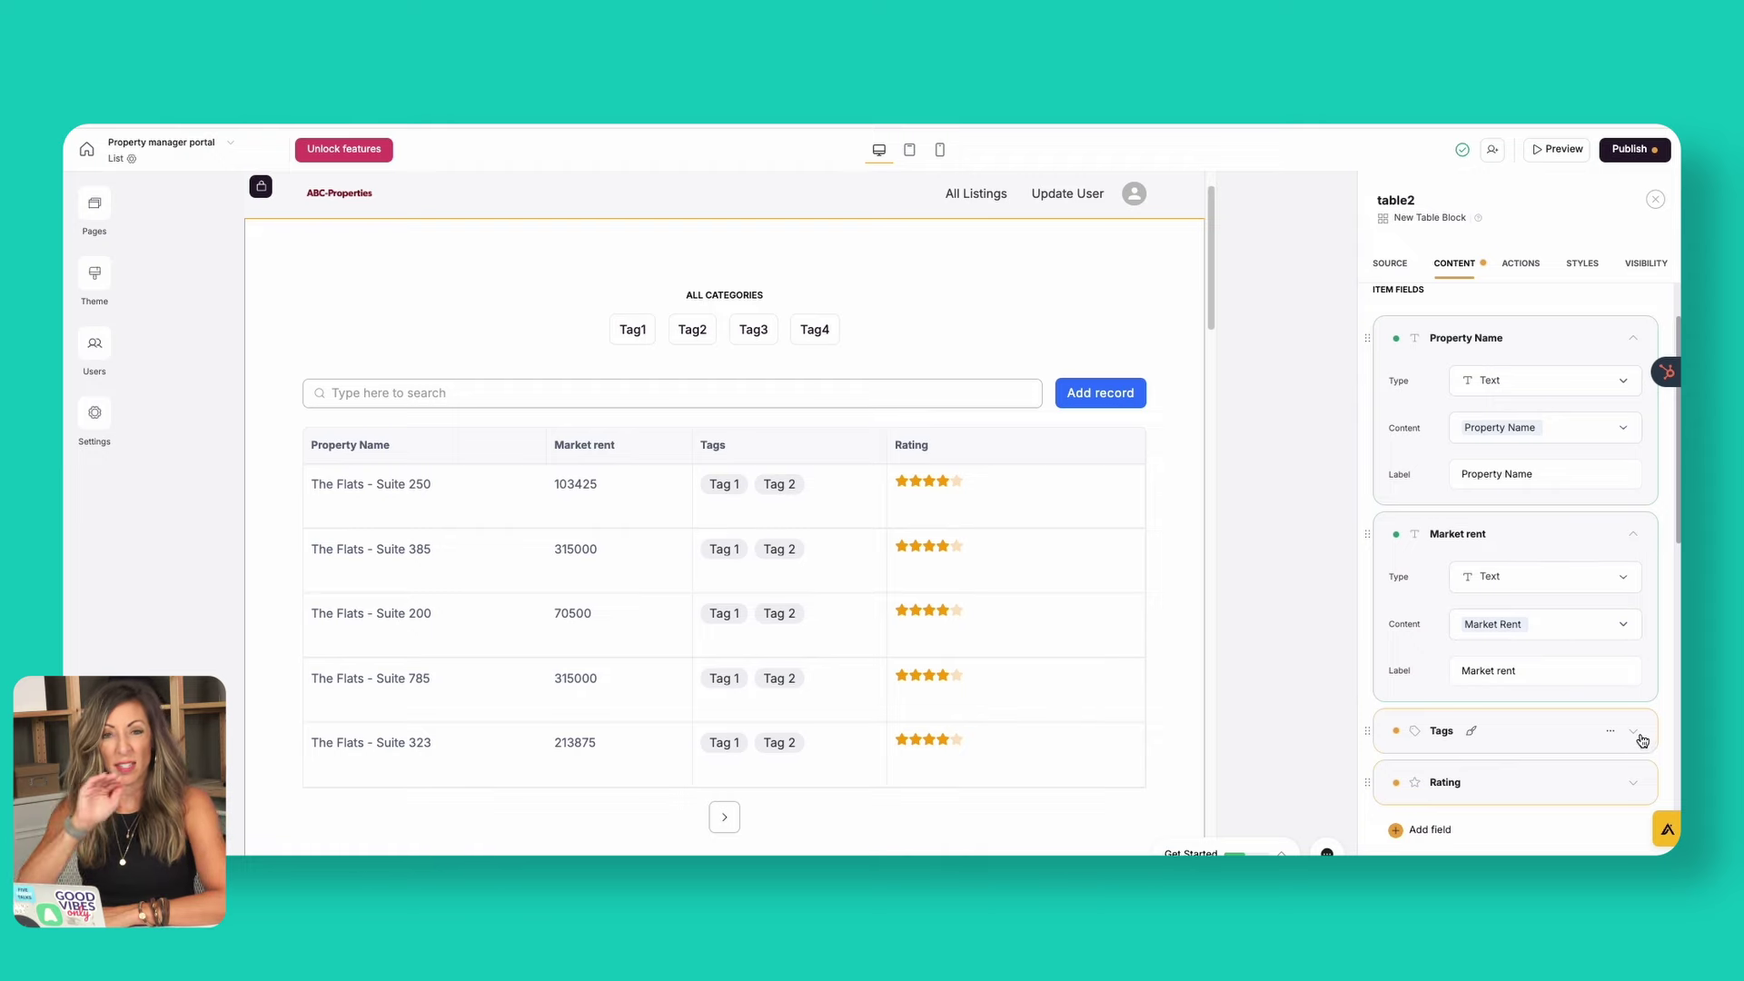
- Delete the Tags field from the table block and turn its search bar back on
{"action": "scroll", "coordinate": [1599, 718], "scroll_direction": "down", "scroll_amount": 3}
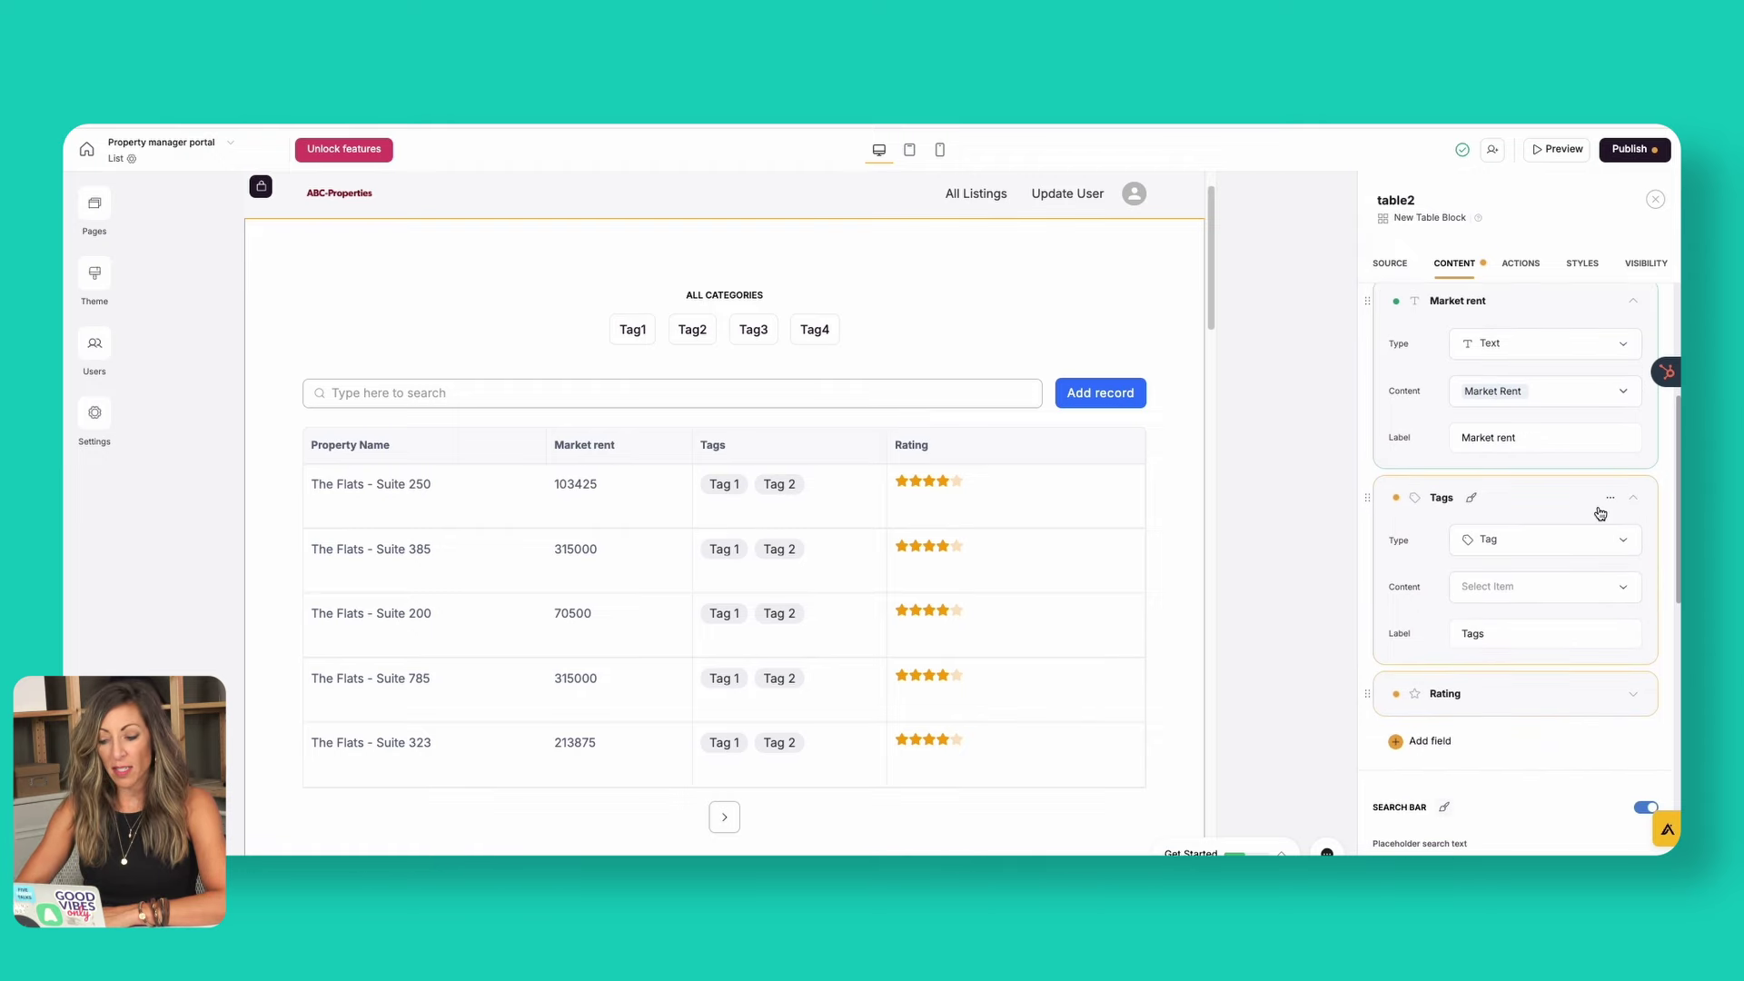
{"action": "left_click", "coordinate": [1590, 556]}
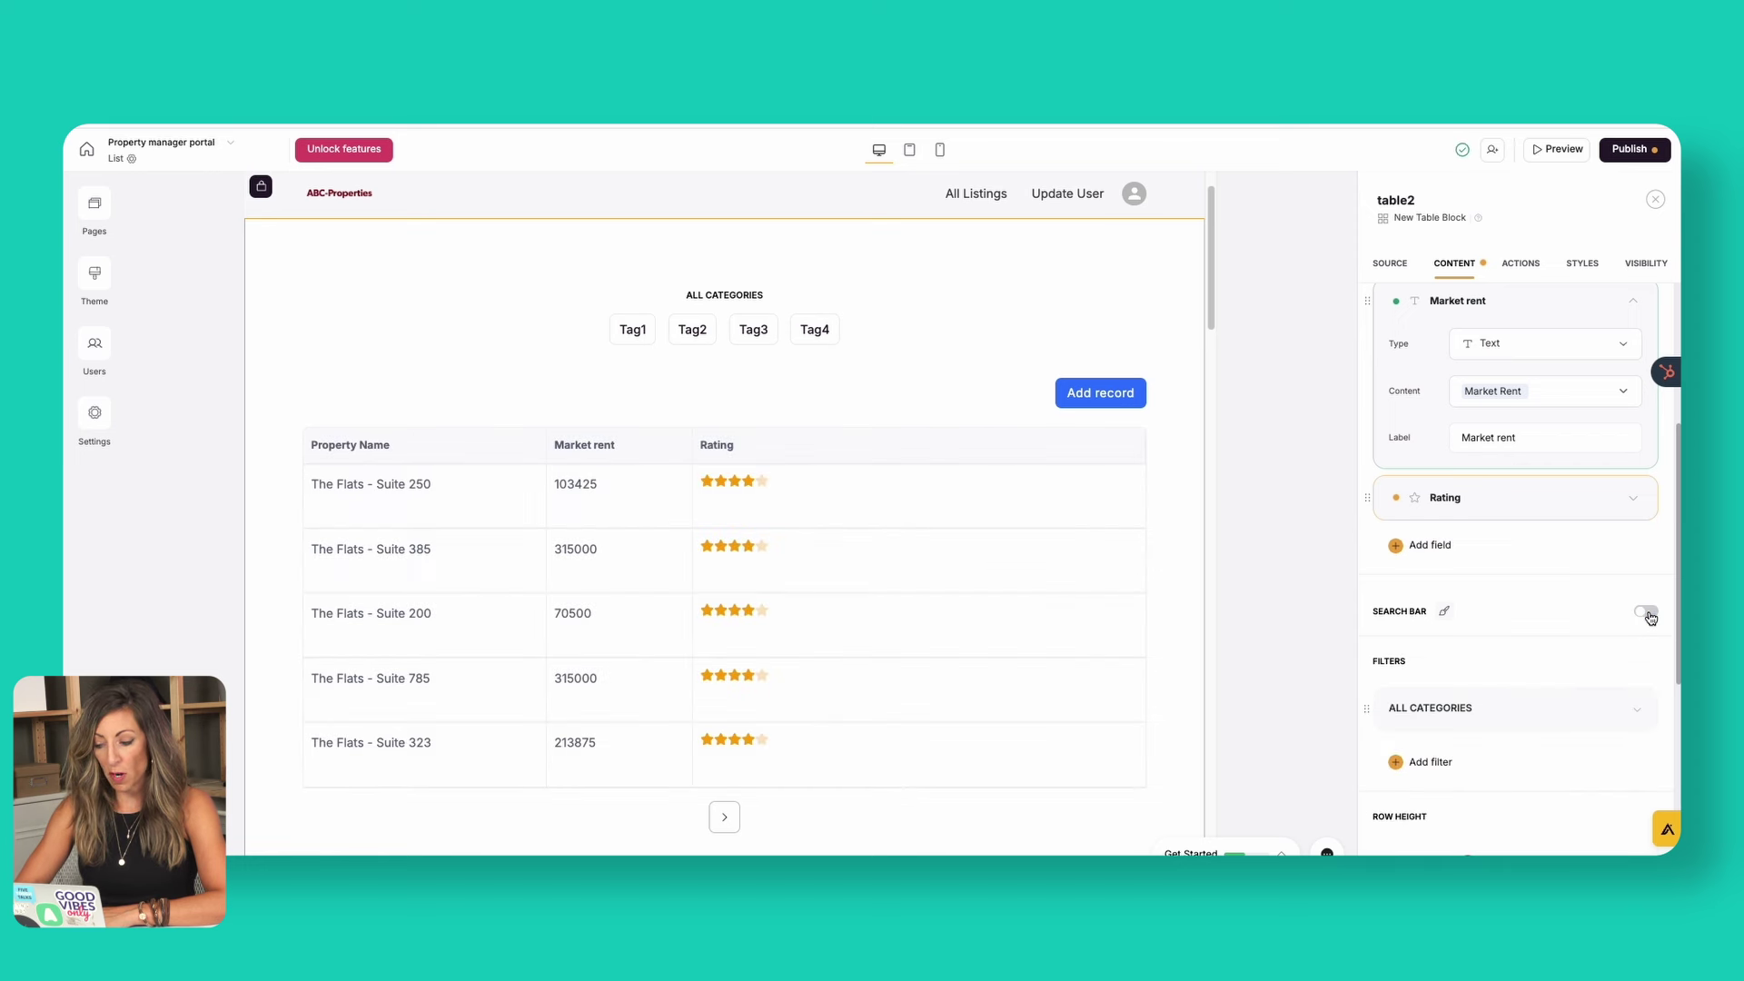
{"action": "left_click", "coordinate": [1648, 613]}
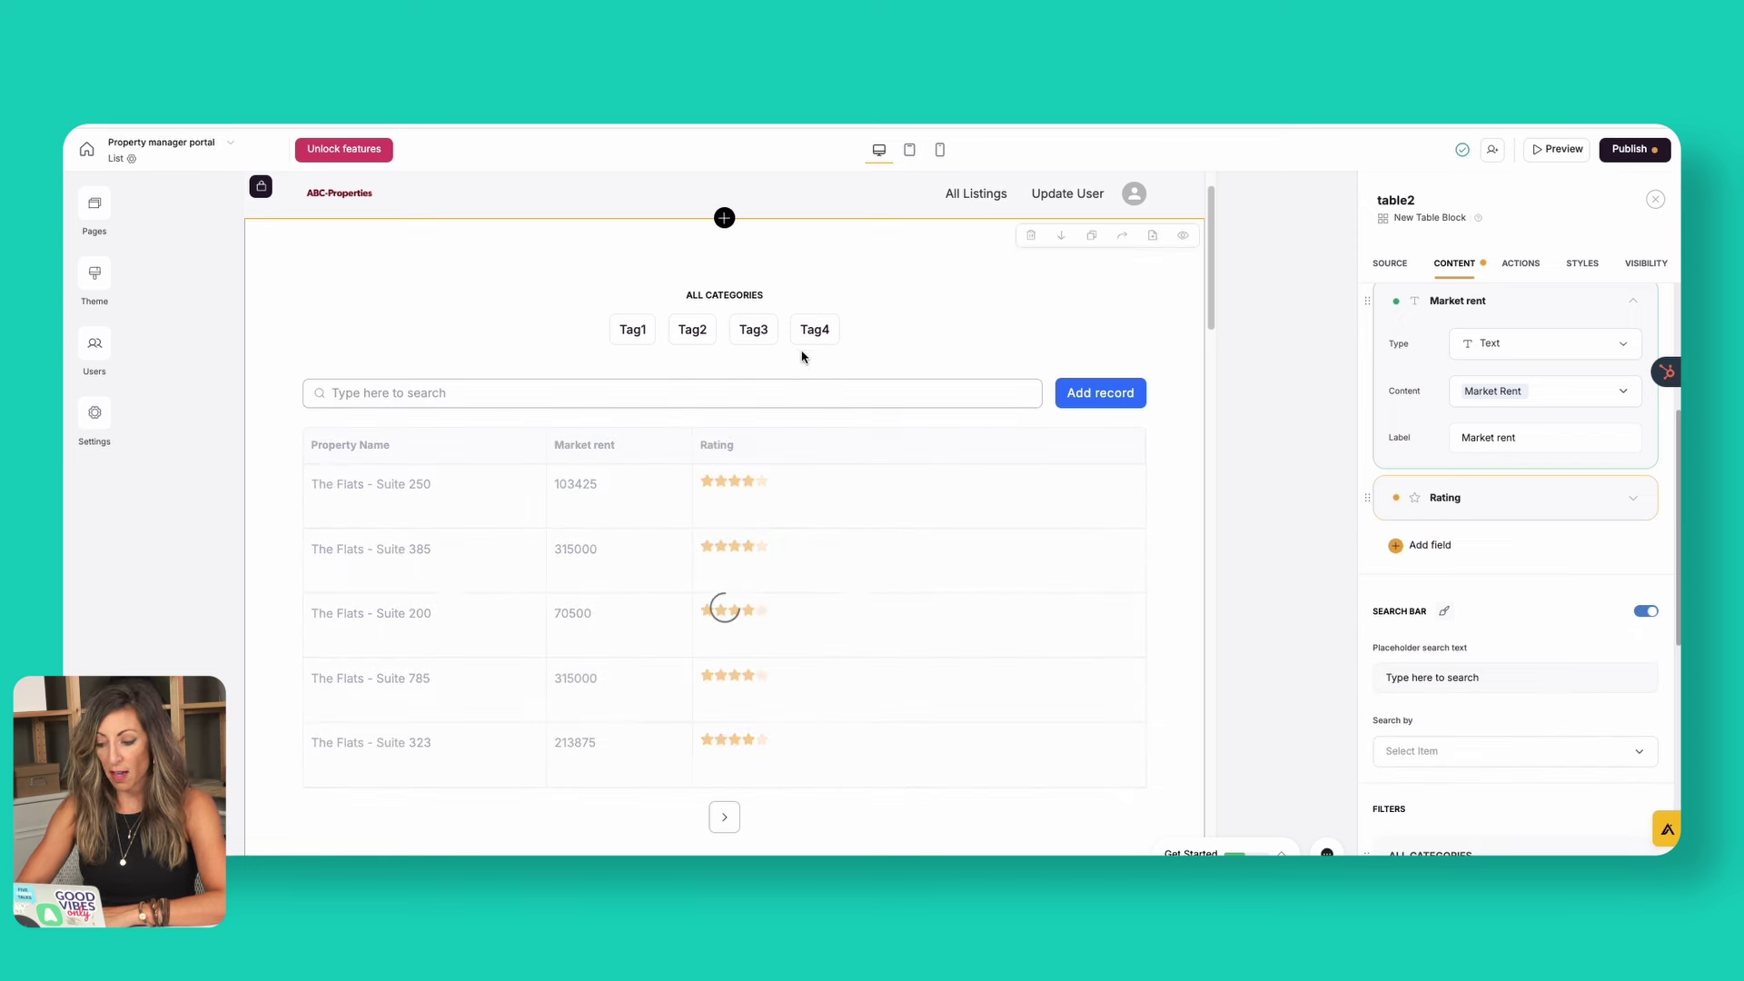
- Open the ALL CATEGORIES filter's Filter by choices and switch to HubSpot to check the property types of the Properties records
{"action": "scroll", "coordinate": [1620, 781], "scroll_direction": "down", "scroll_amount": 4}
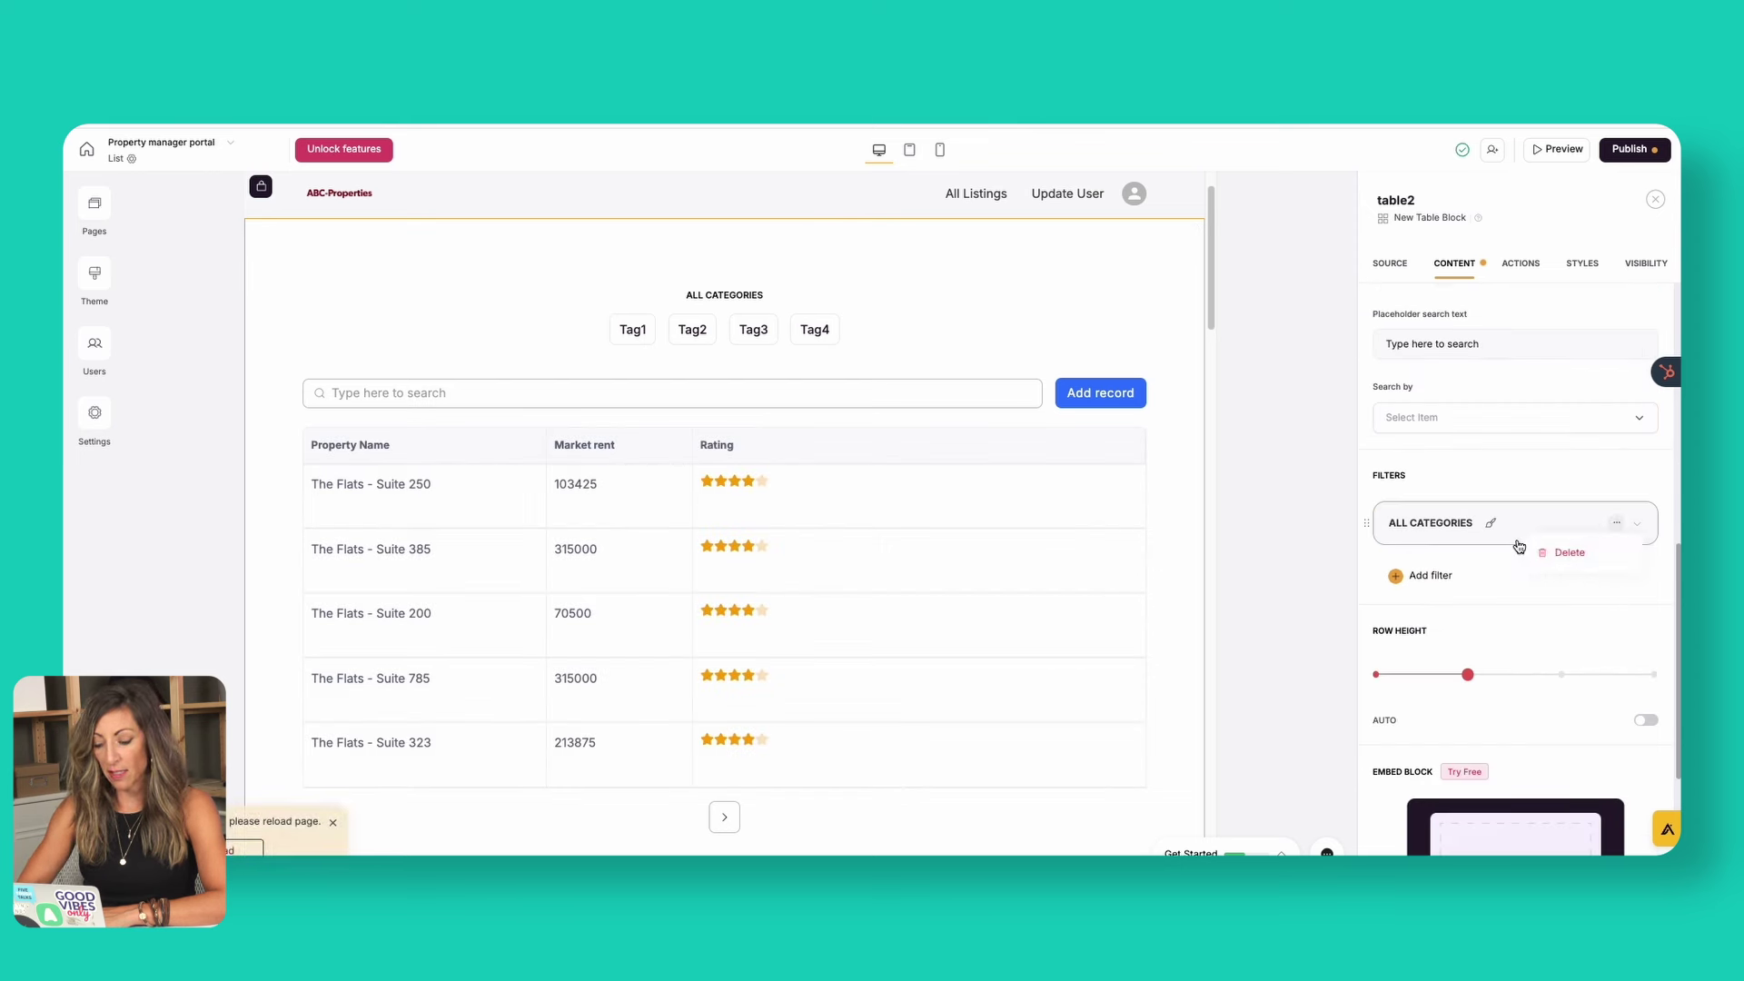
{"action": "left_click", "coordinate": [1623, 525]}
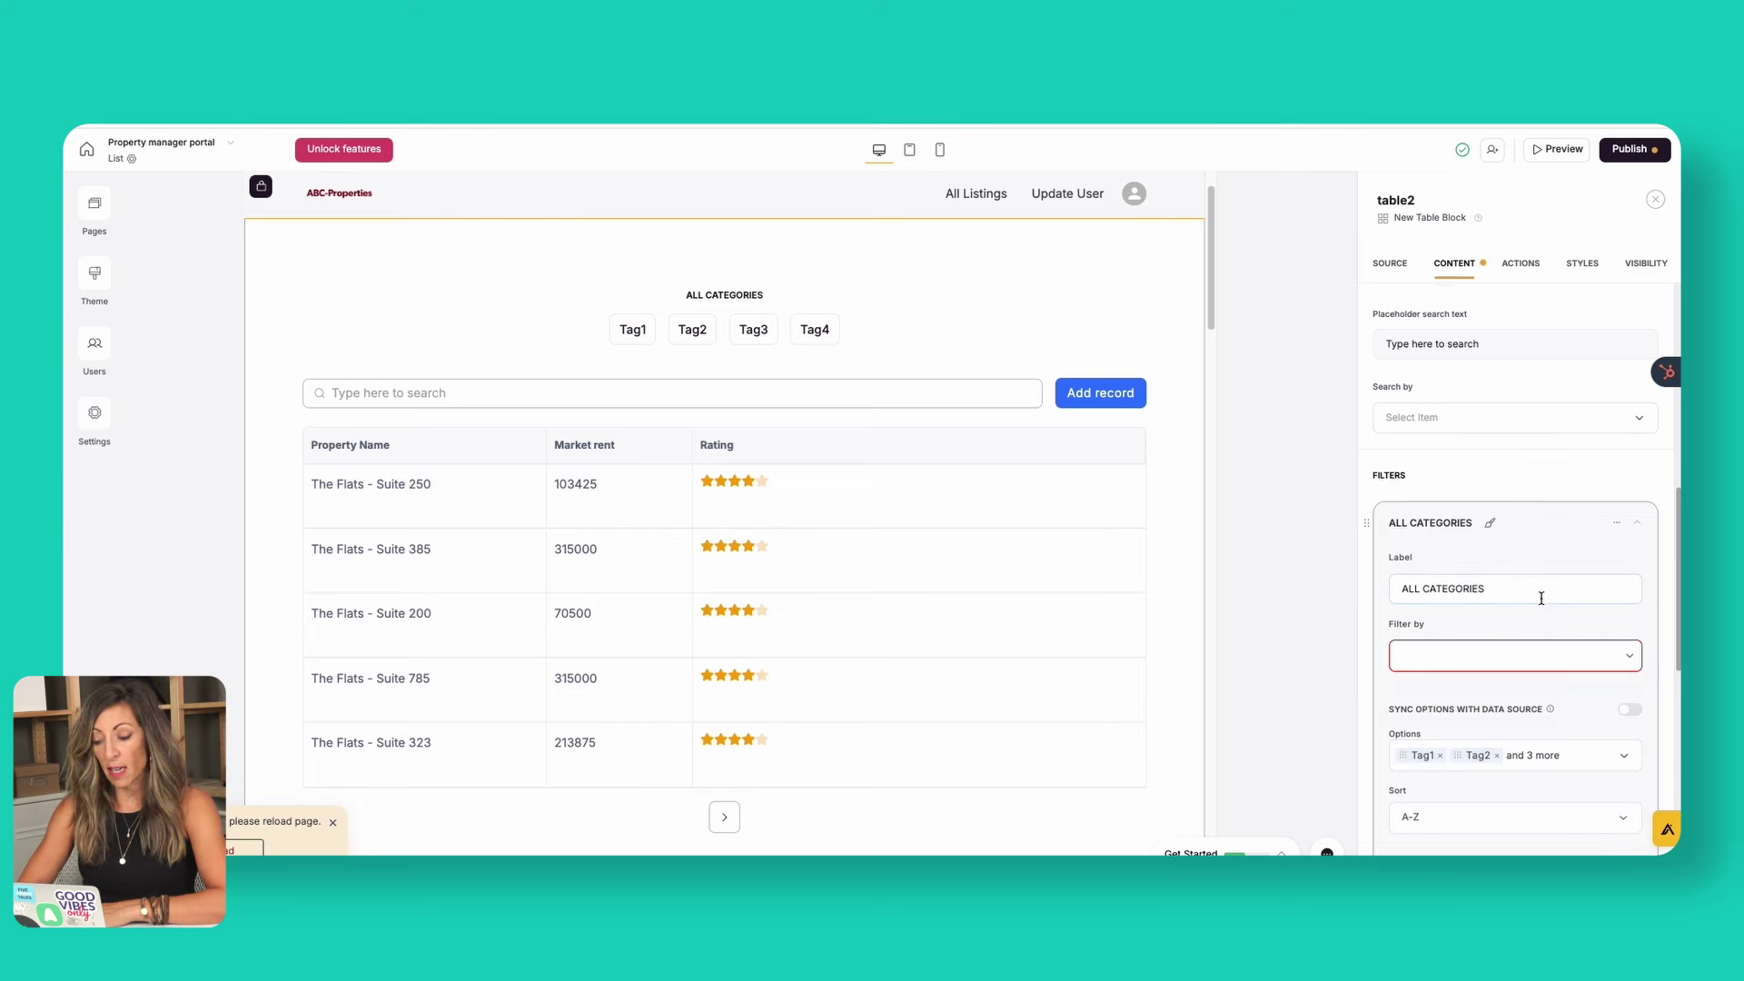
{"action": "left_click", "coordinate": [1555, 658]}
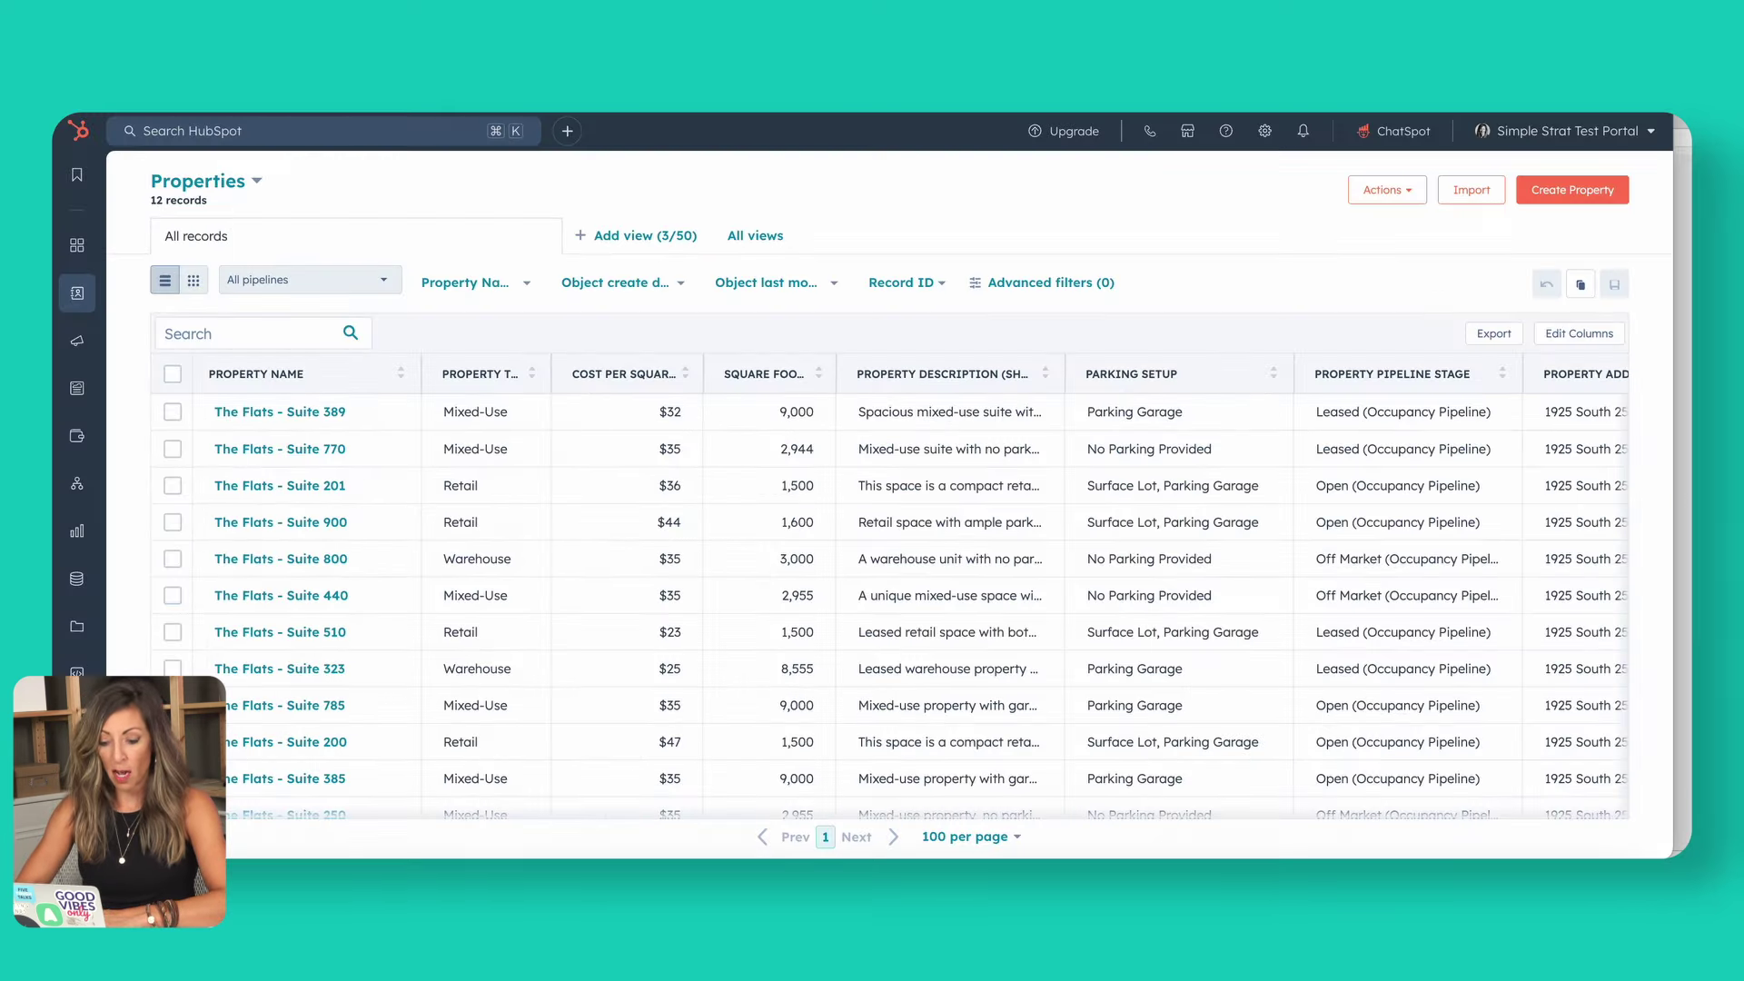
{"action": "left_click", "coordinate": [491, 412]}
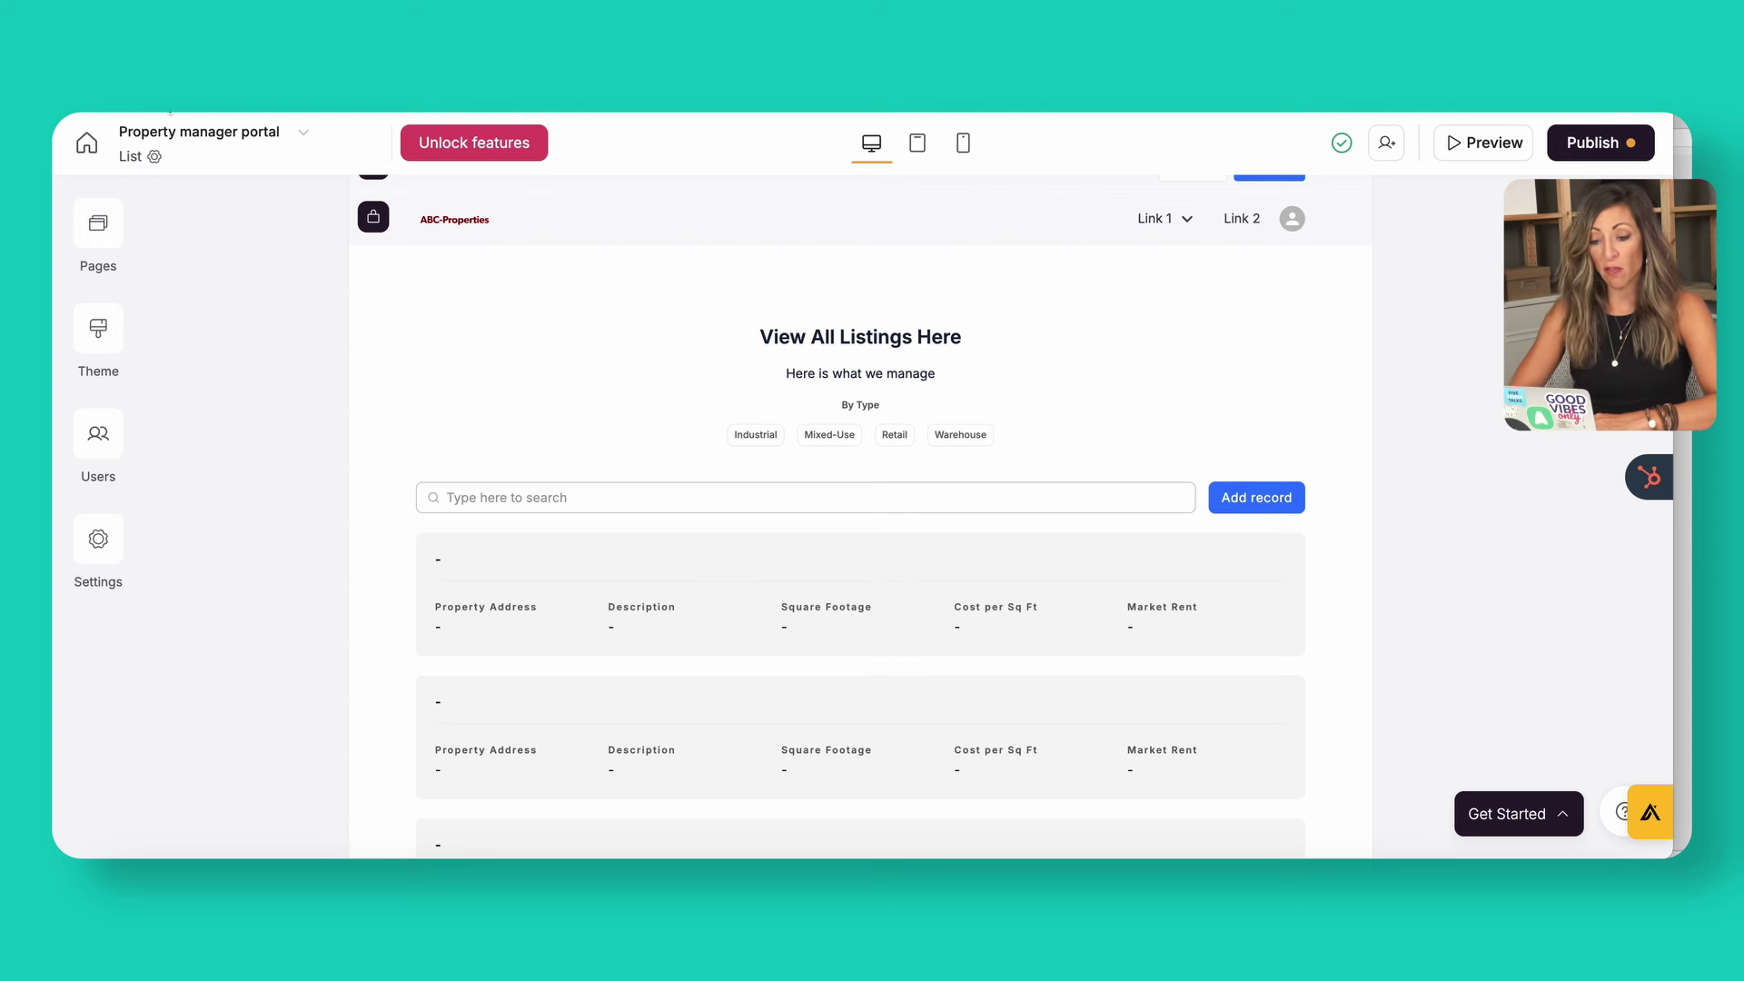
- Open the Properties details page and hide the Rich text field of its list details block
{"action": "left_click", "coordinate": [94, 230]}
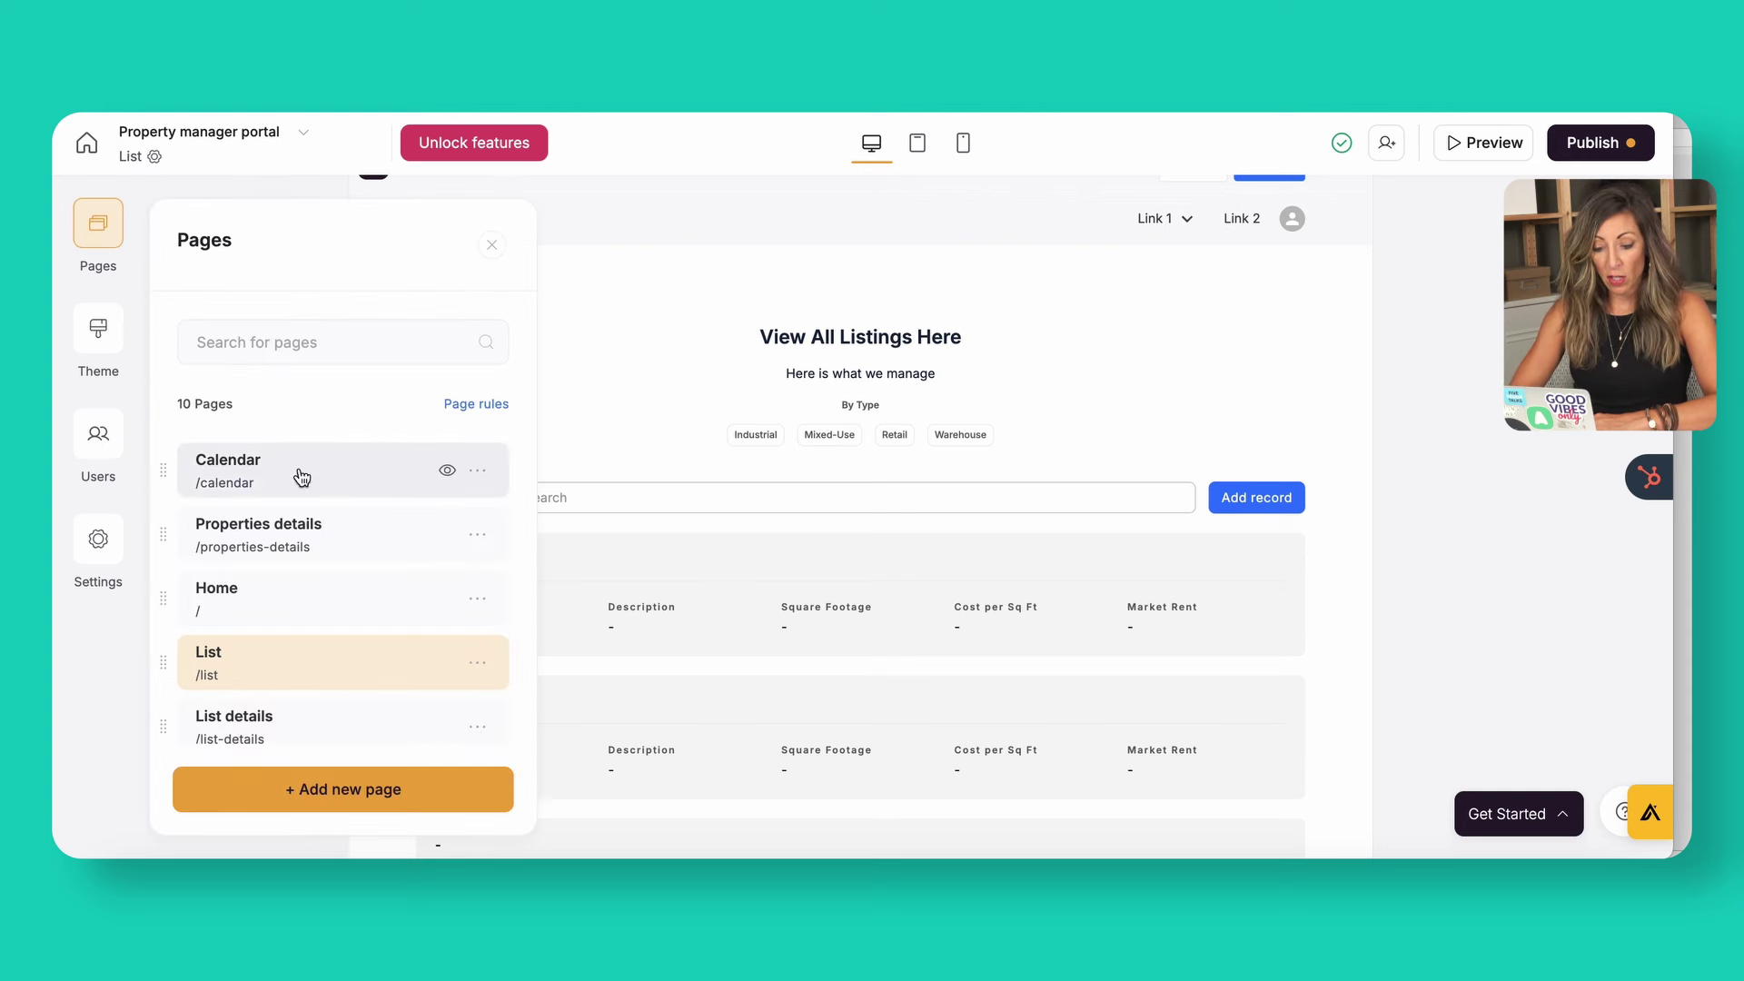
{"action": "left_click", "coordinate": [299, 528]}
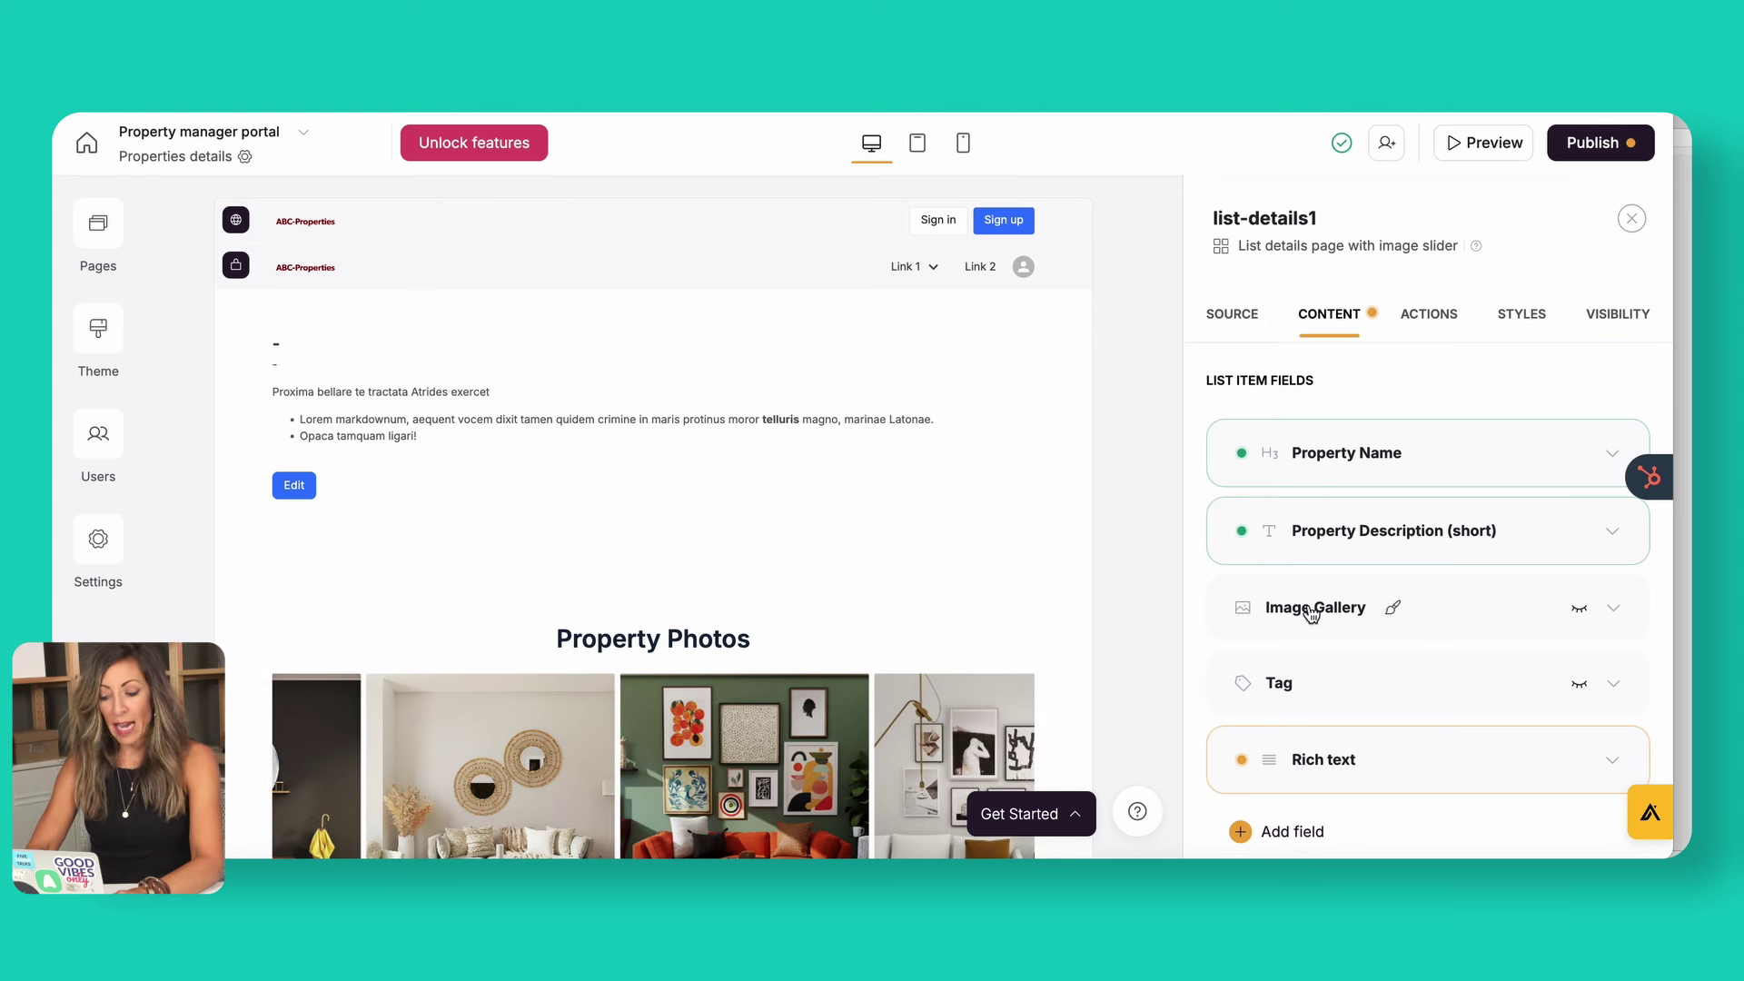
{"action": "scroll", "coordinate": [1437, 682], "scroll_direction": "down", "scroll_amount": 2}
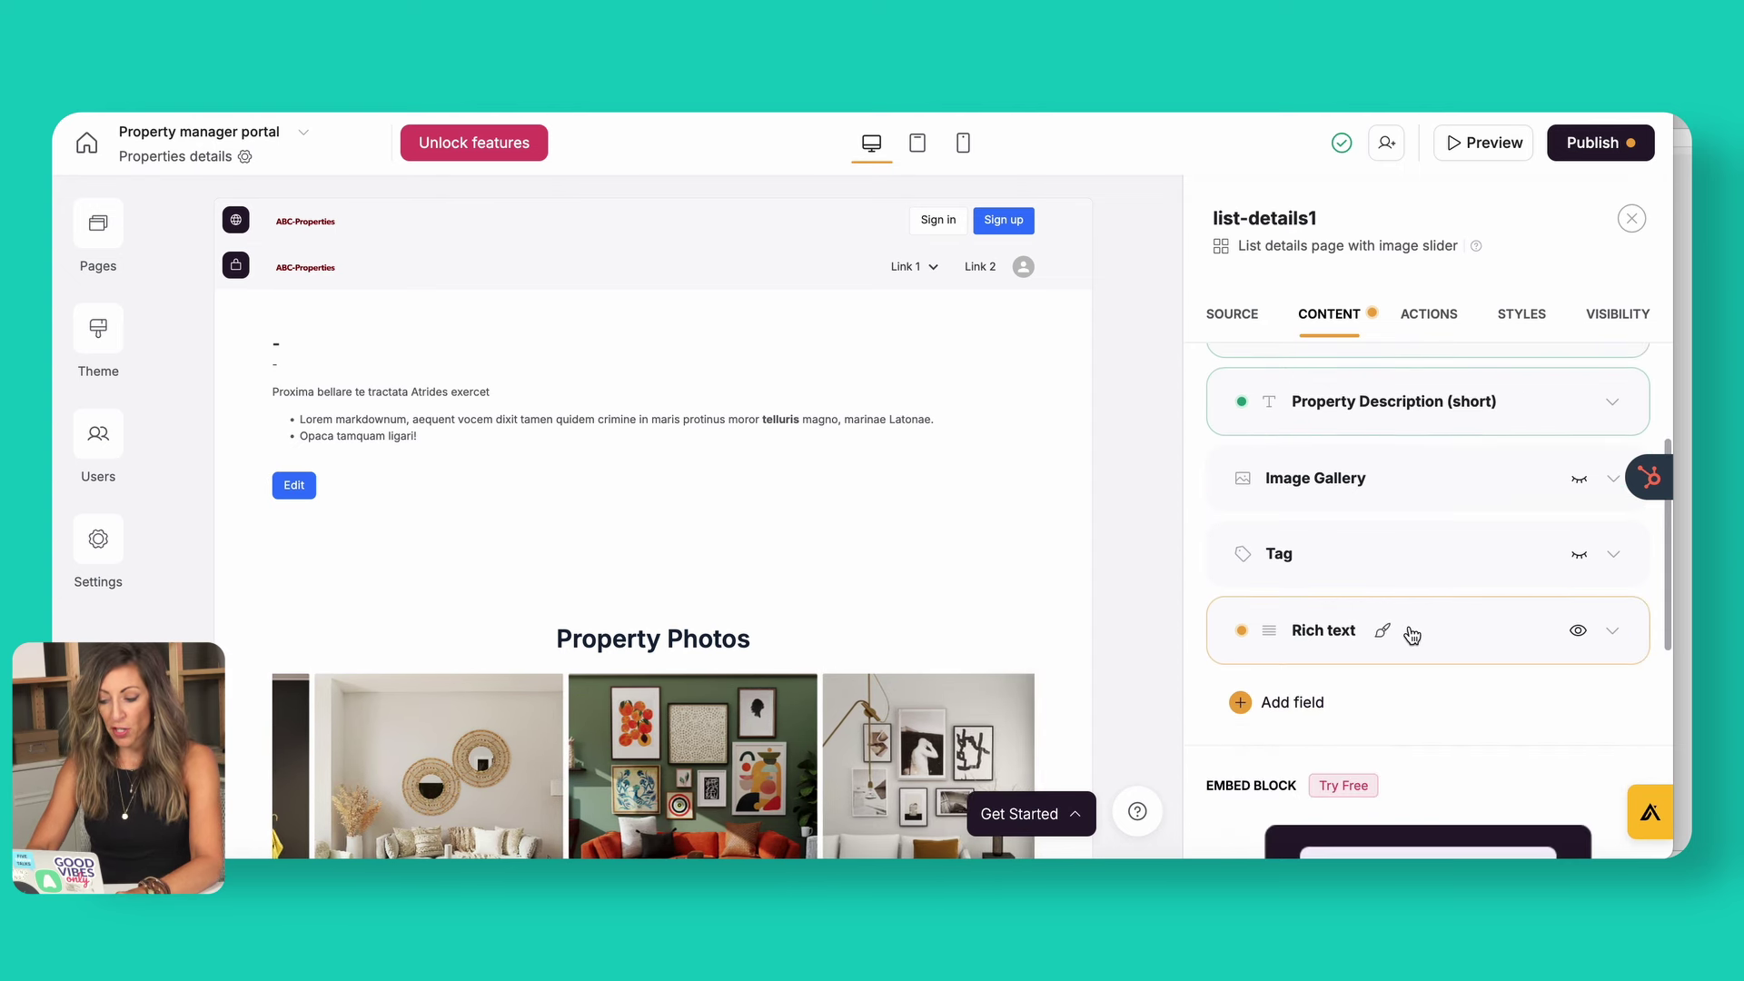
{"action": "left_click", "coordinate": [1613, 633]}
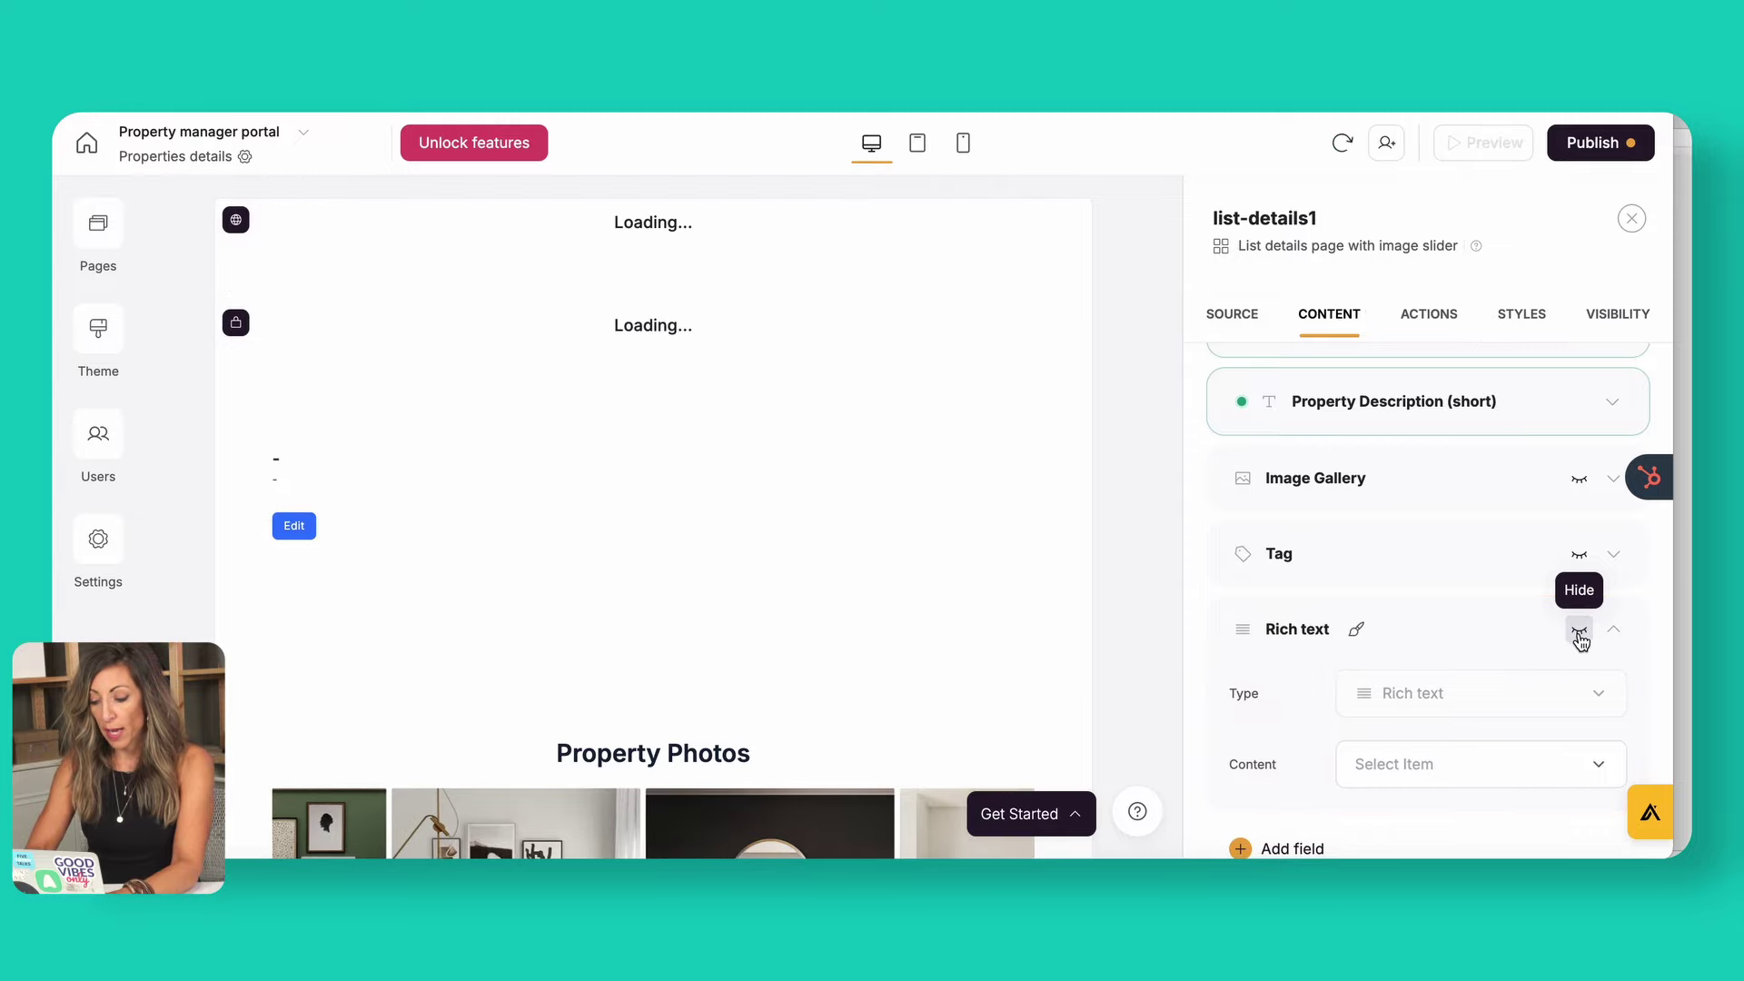
- Examine the Property Photos gallery's settings and preview the Properties details page as a non-logged-in user
{"action": "scroll", "coordinate": [1166, 627], "scroll_direction": "down", "scroll_amount": 1}
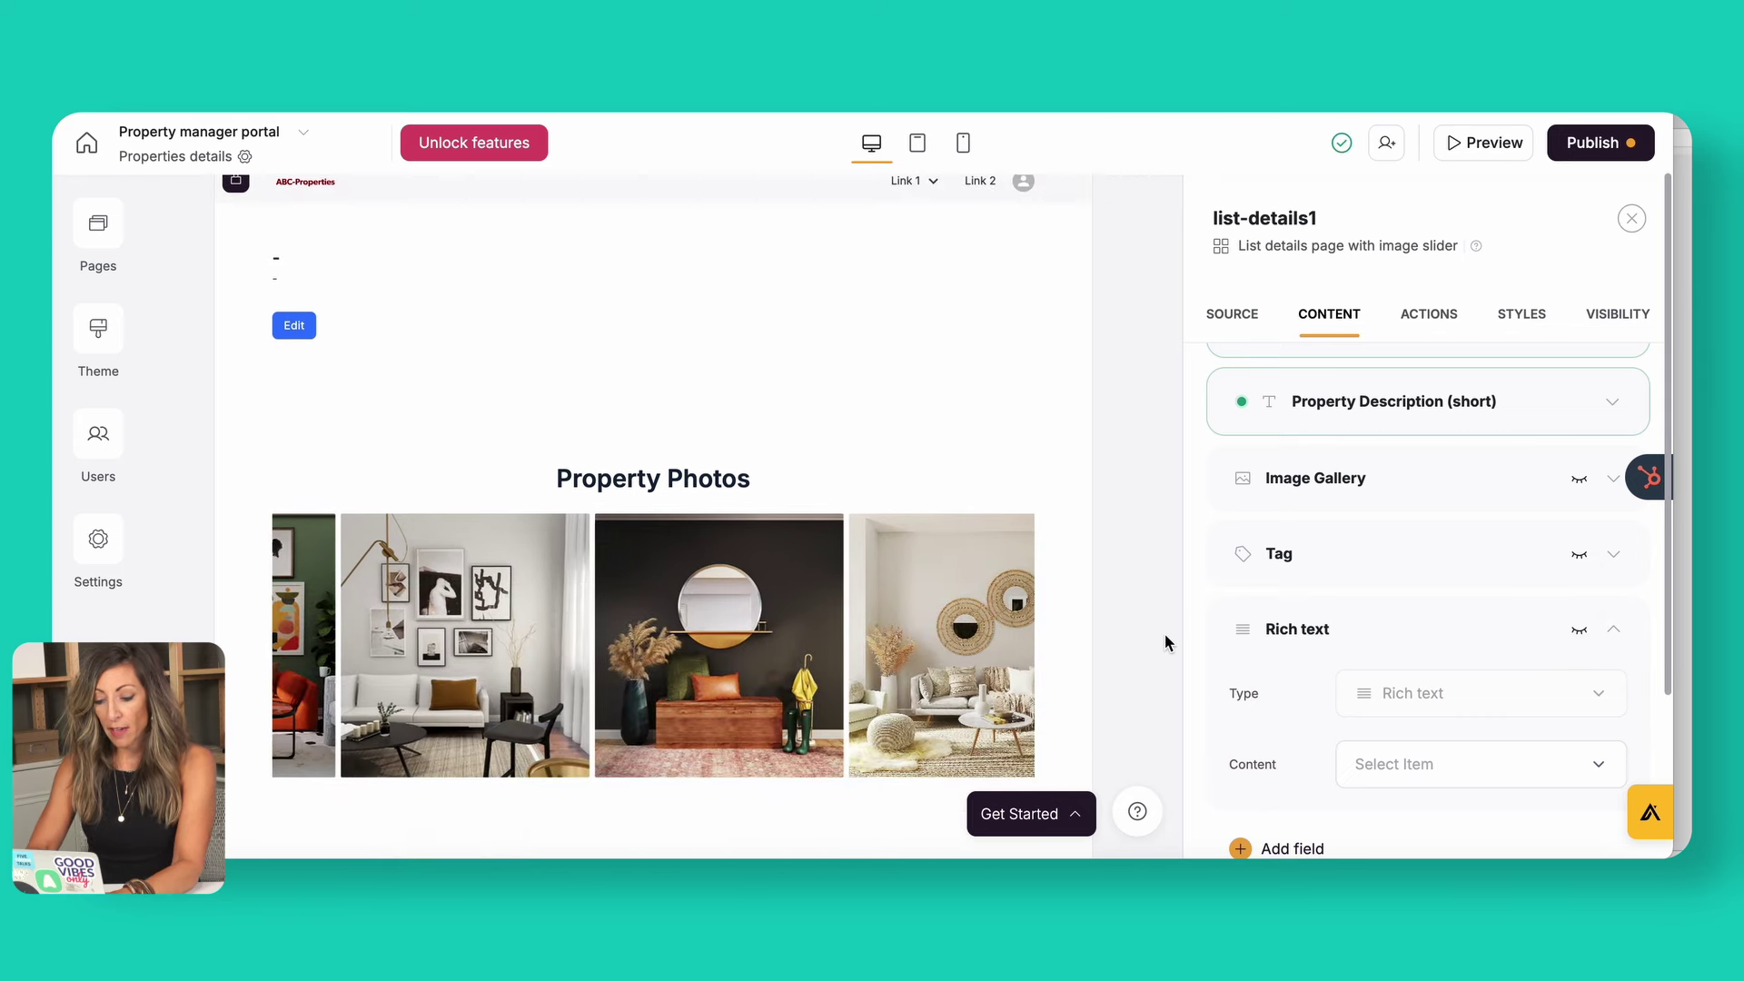
{"action": "scroll", "coordinate": [1165, 634], "scroll_direction": "down", "scroll_amount": 1}
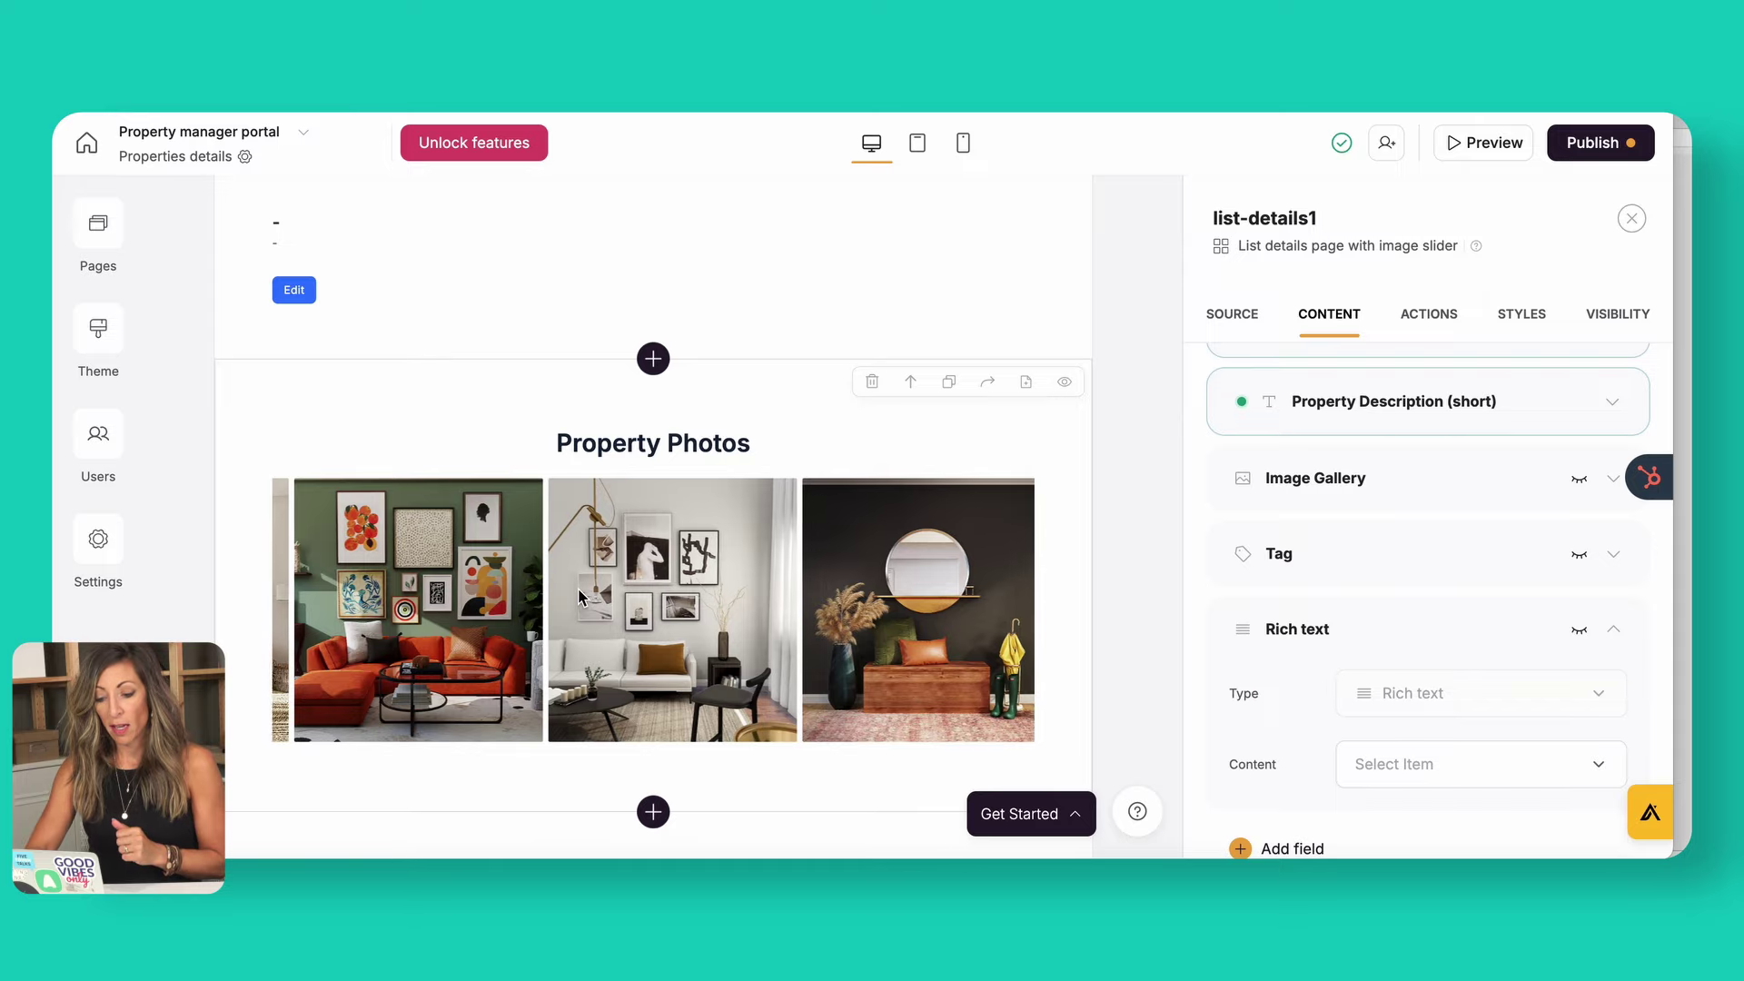
{"action": "left_click", "coordinate": [579, 595]}
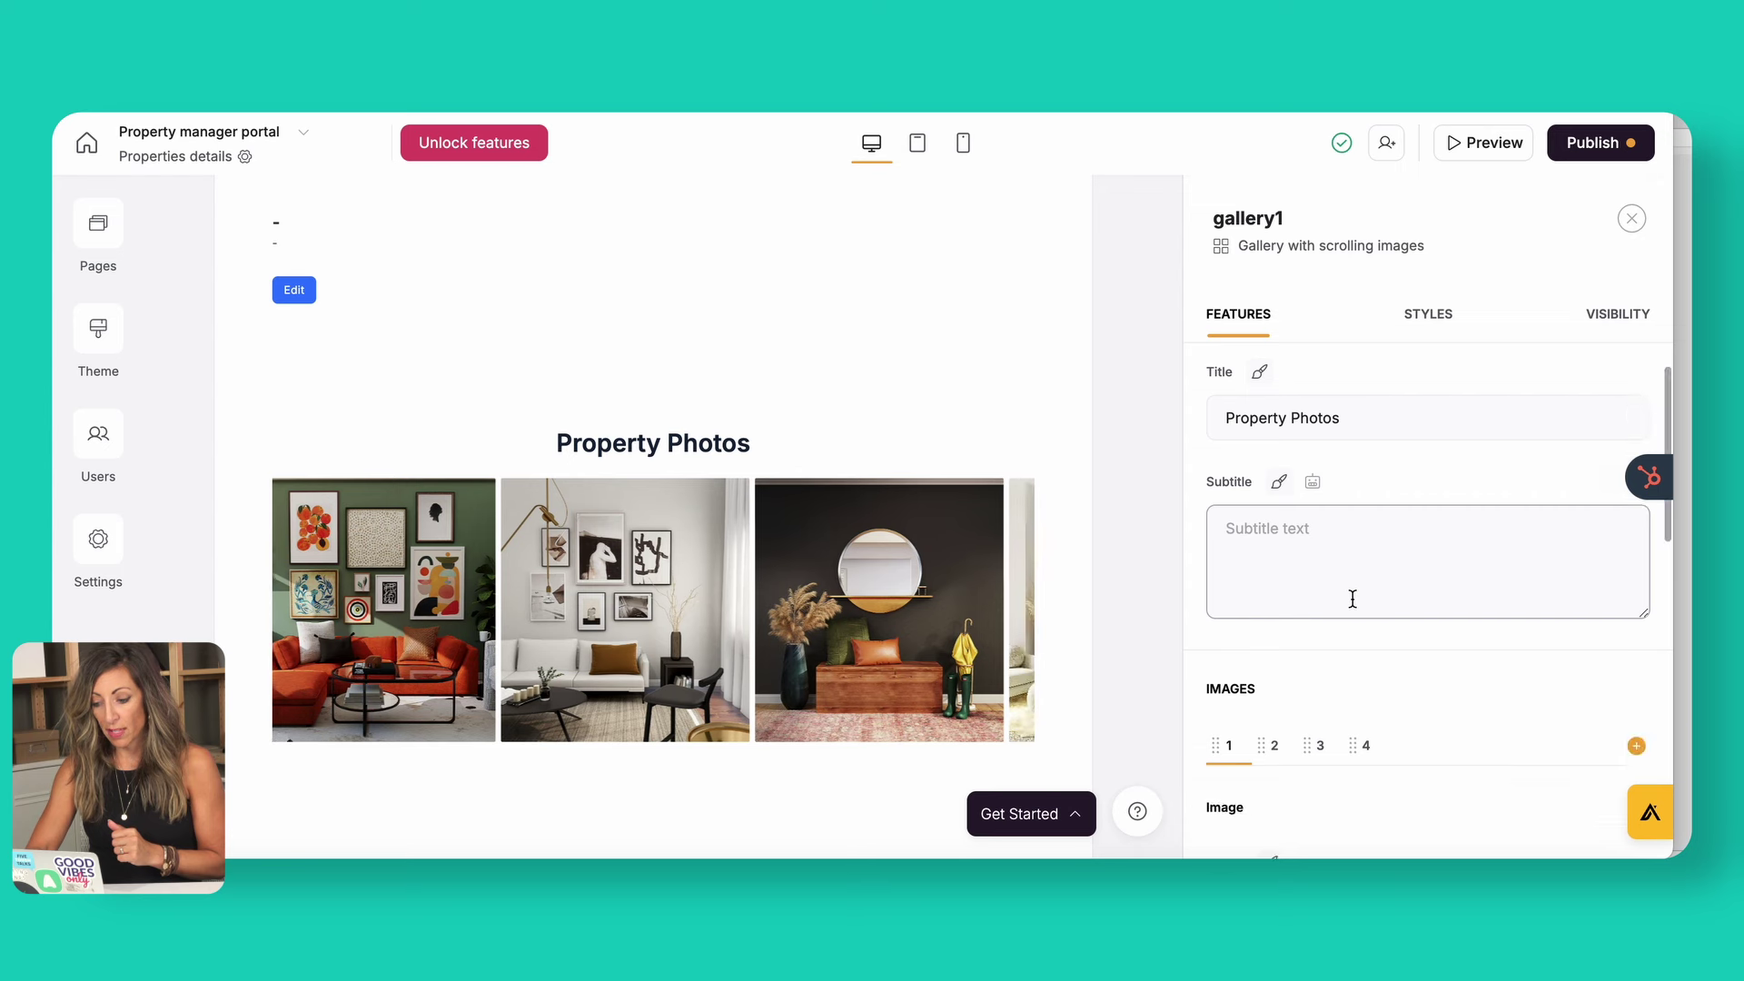
{"action": "scroll", "coordinate": [1353, 599], "scroll_direction": "down", "scroll_amount": 3}
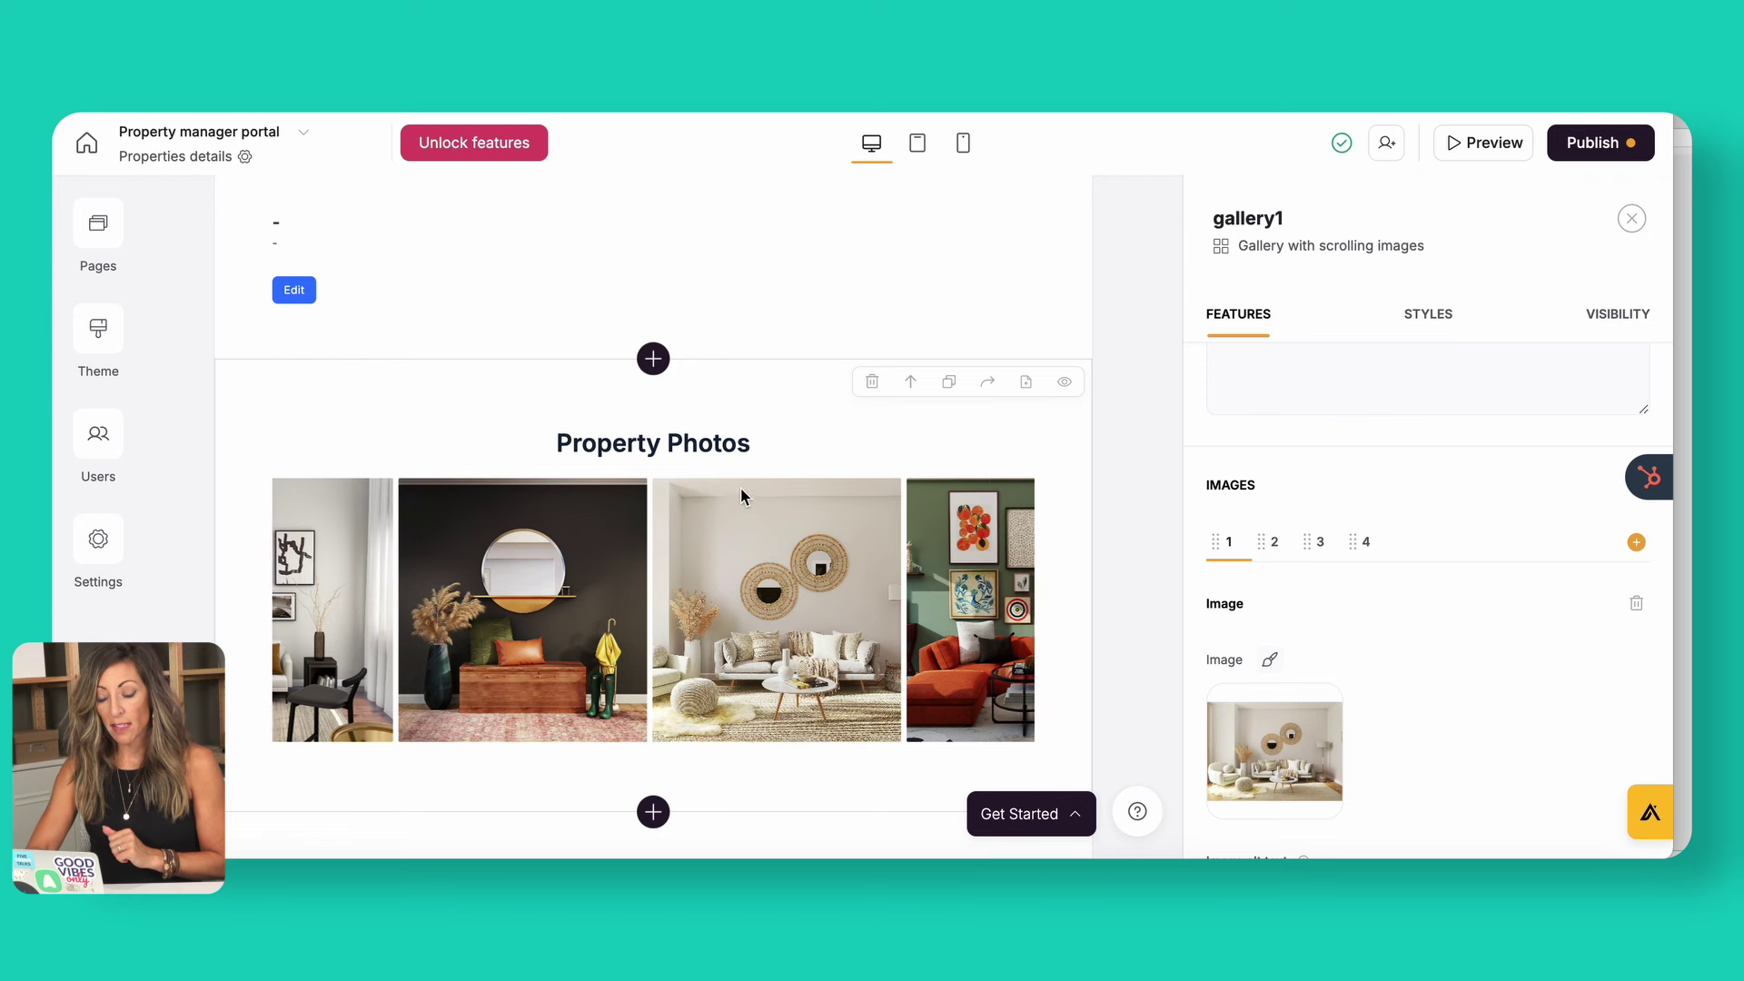
{"action": "left_click", "coordinate": [1491, 144]}
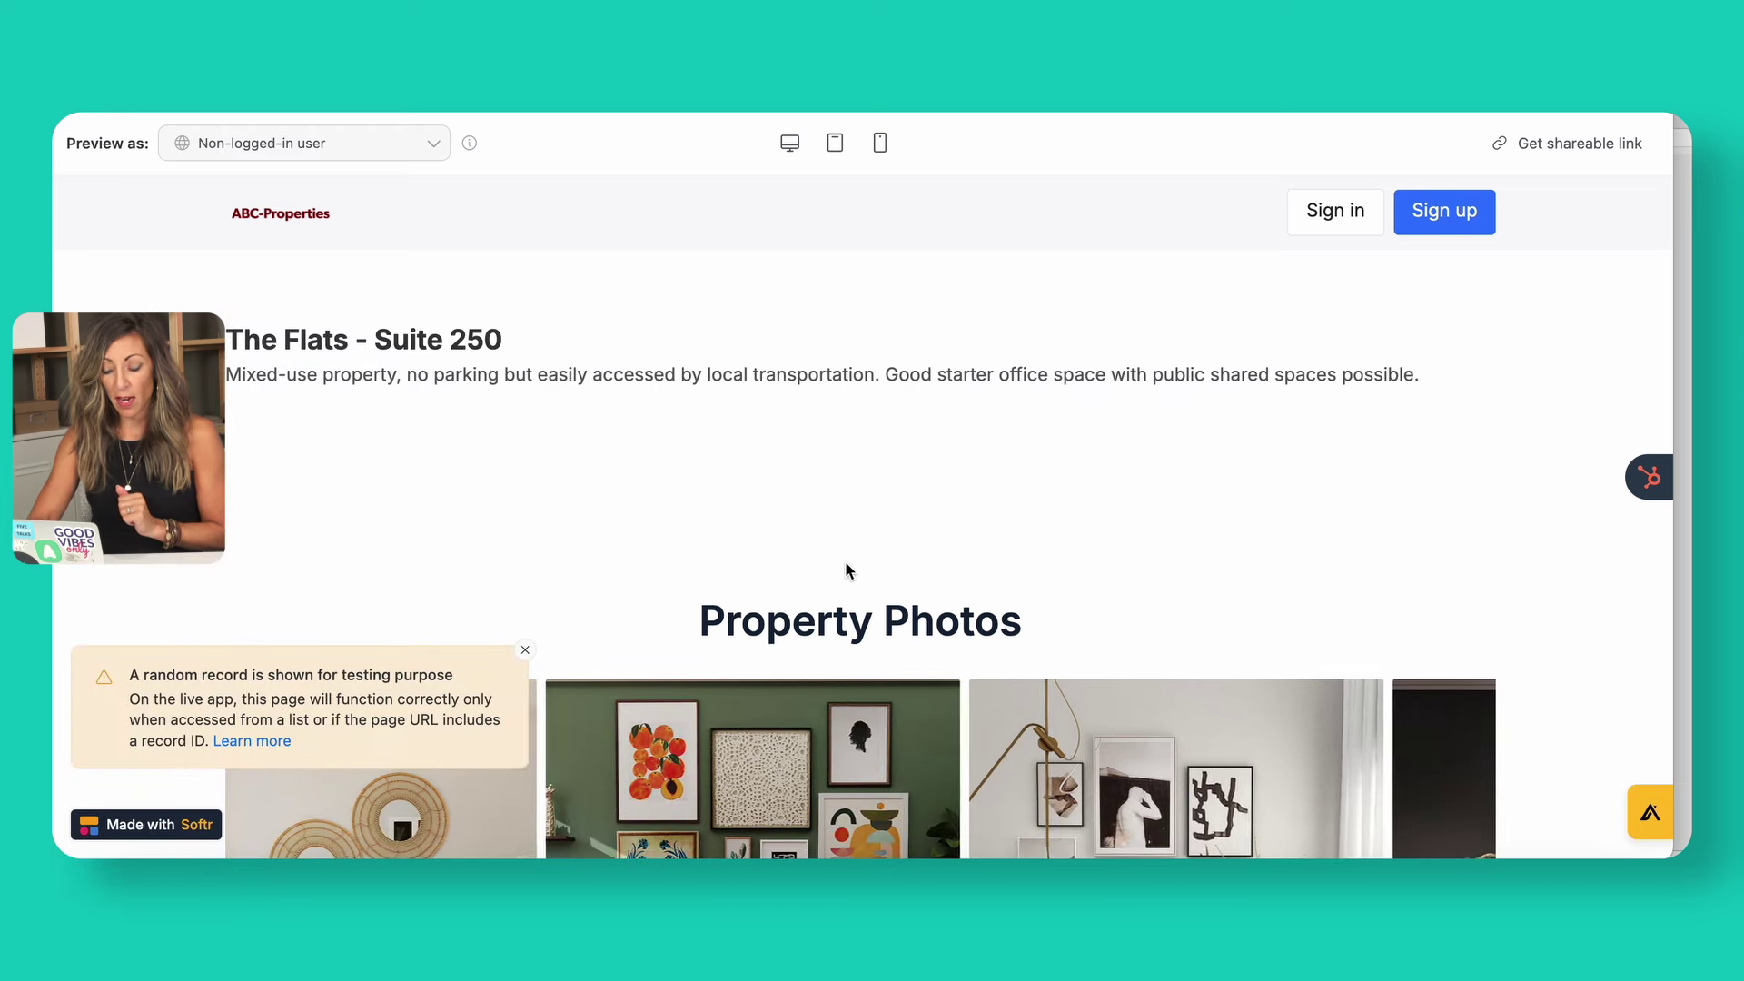
{"action": "scroll", "coordinate": [557, 683], "scroll_direction": "down", "scroll_amount": 3}
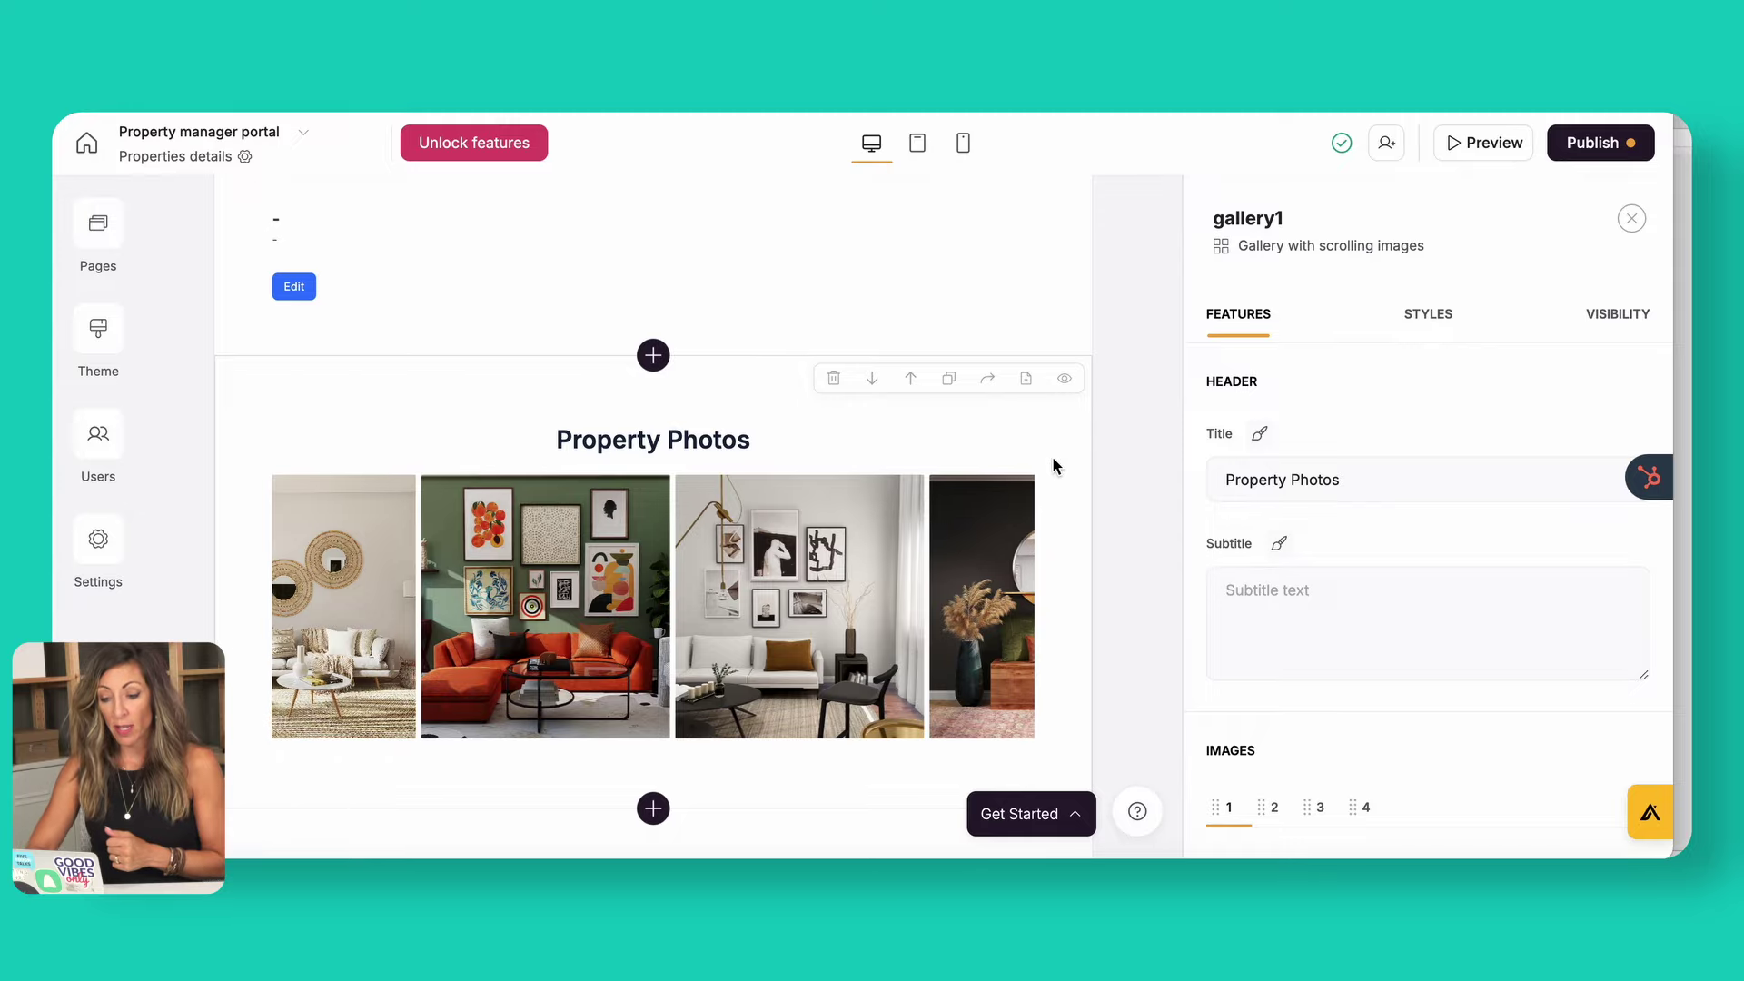
- Examine the data source and the conditional filter of the Property Tickets list block
{"action": "scroll", "coordinate": [1054, 466], "scroll_direction": "down", "scroll_amount": 4}
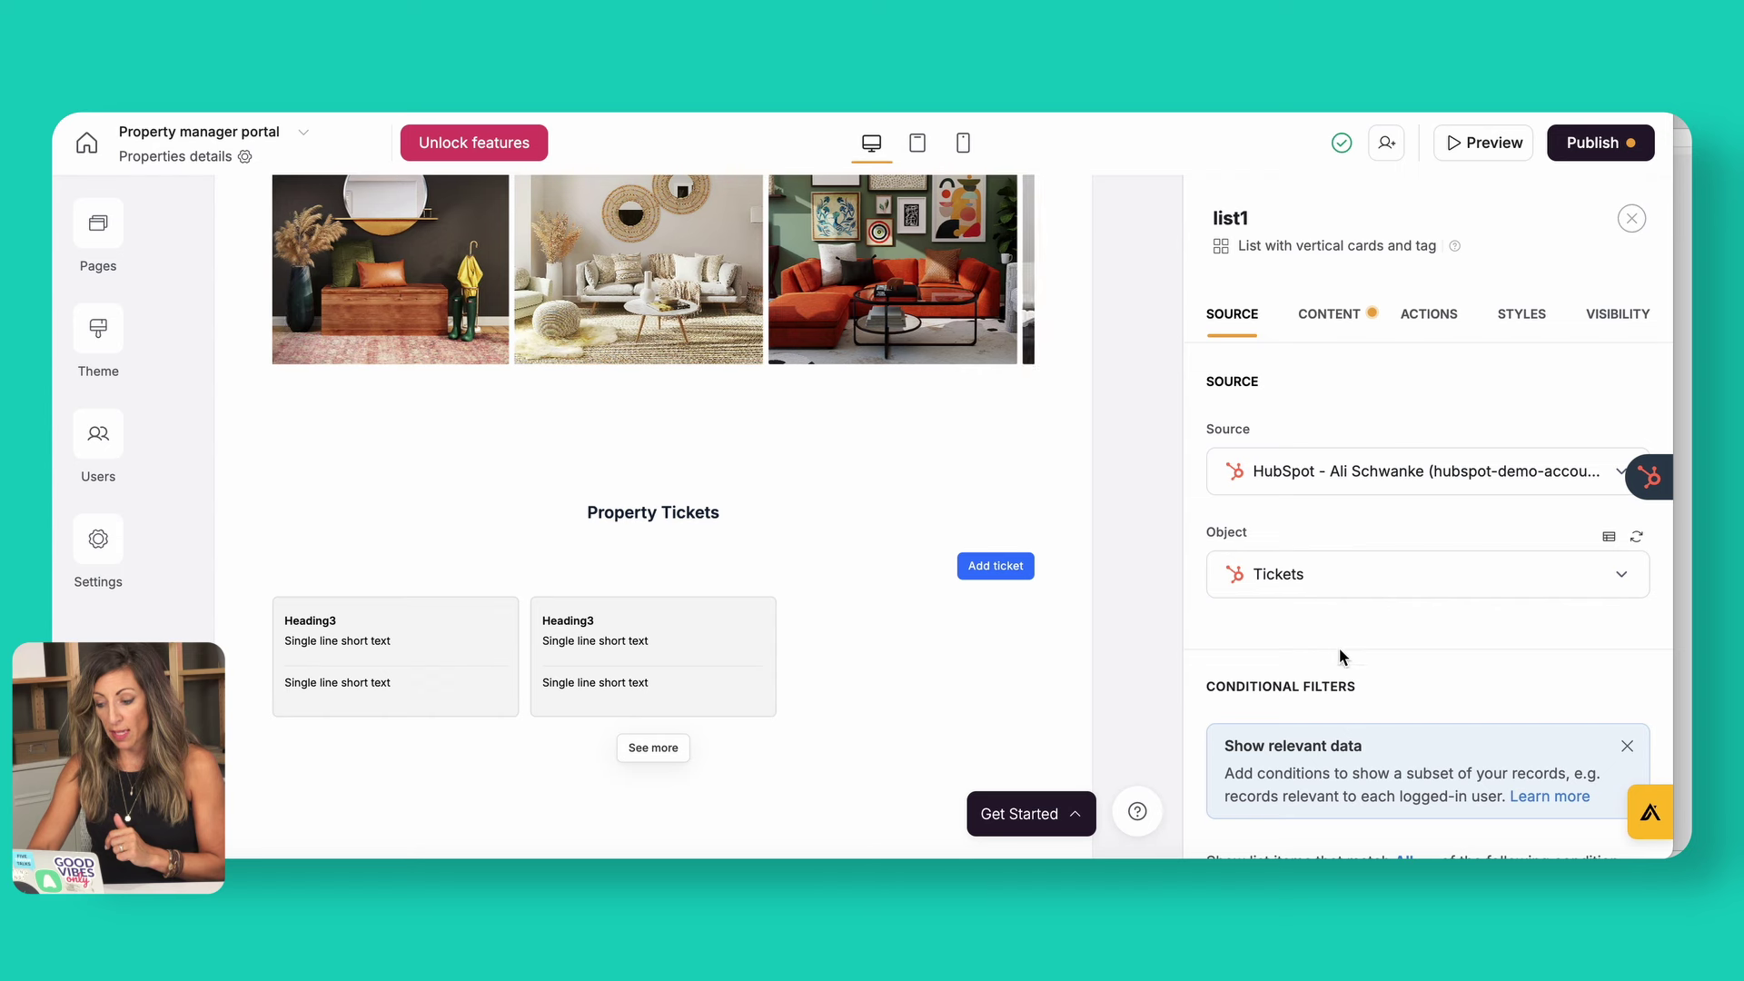
{"action": "scroll", "coordinate": [1339, 646], "scroll_direction": "down", "scroll_amount": 3}
{"action": "scroll", "coordinate": [1375, 727], "scroll_direction": "down", "scroll_amount": 4}
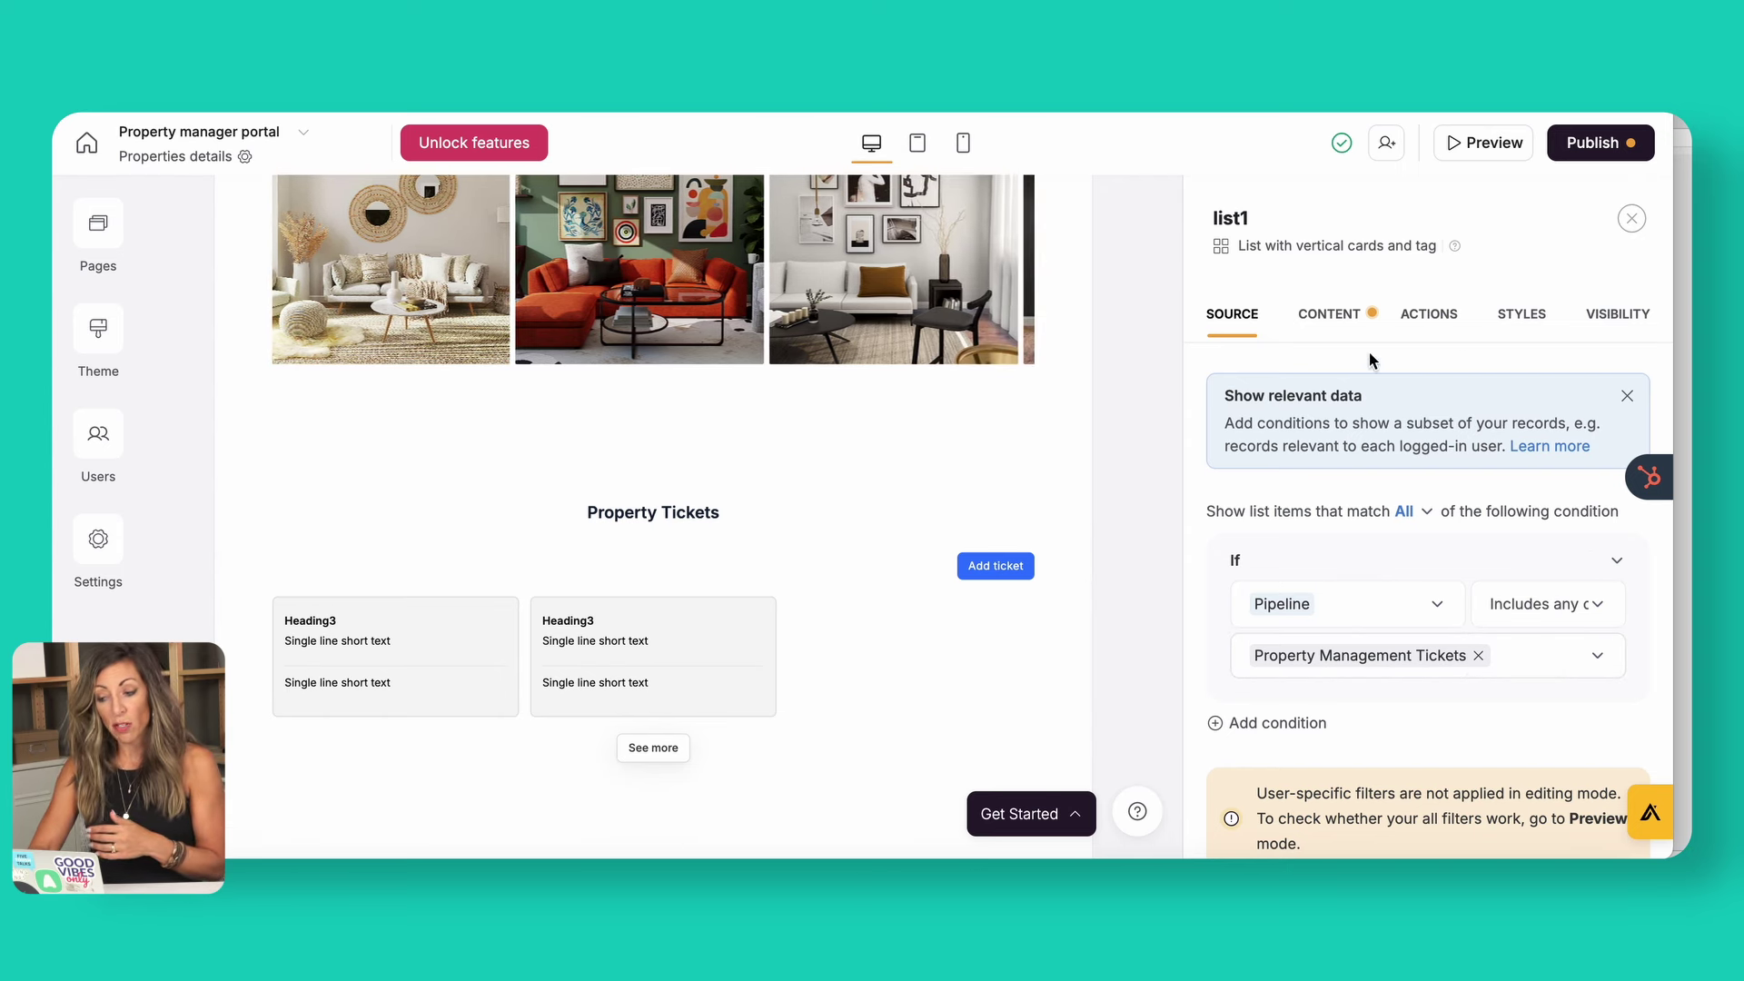
- Look through the Add ticket button's Add record settings and preview the Properties details page down to its ticket section
{"action": "left_click", "coordinate": [1431, 318]}
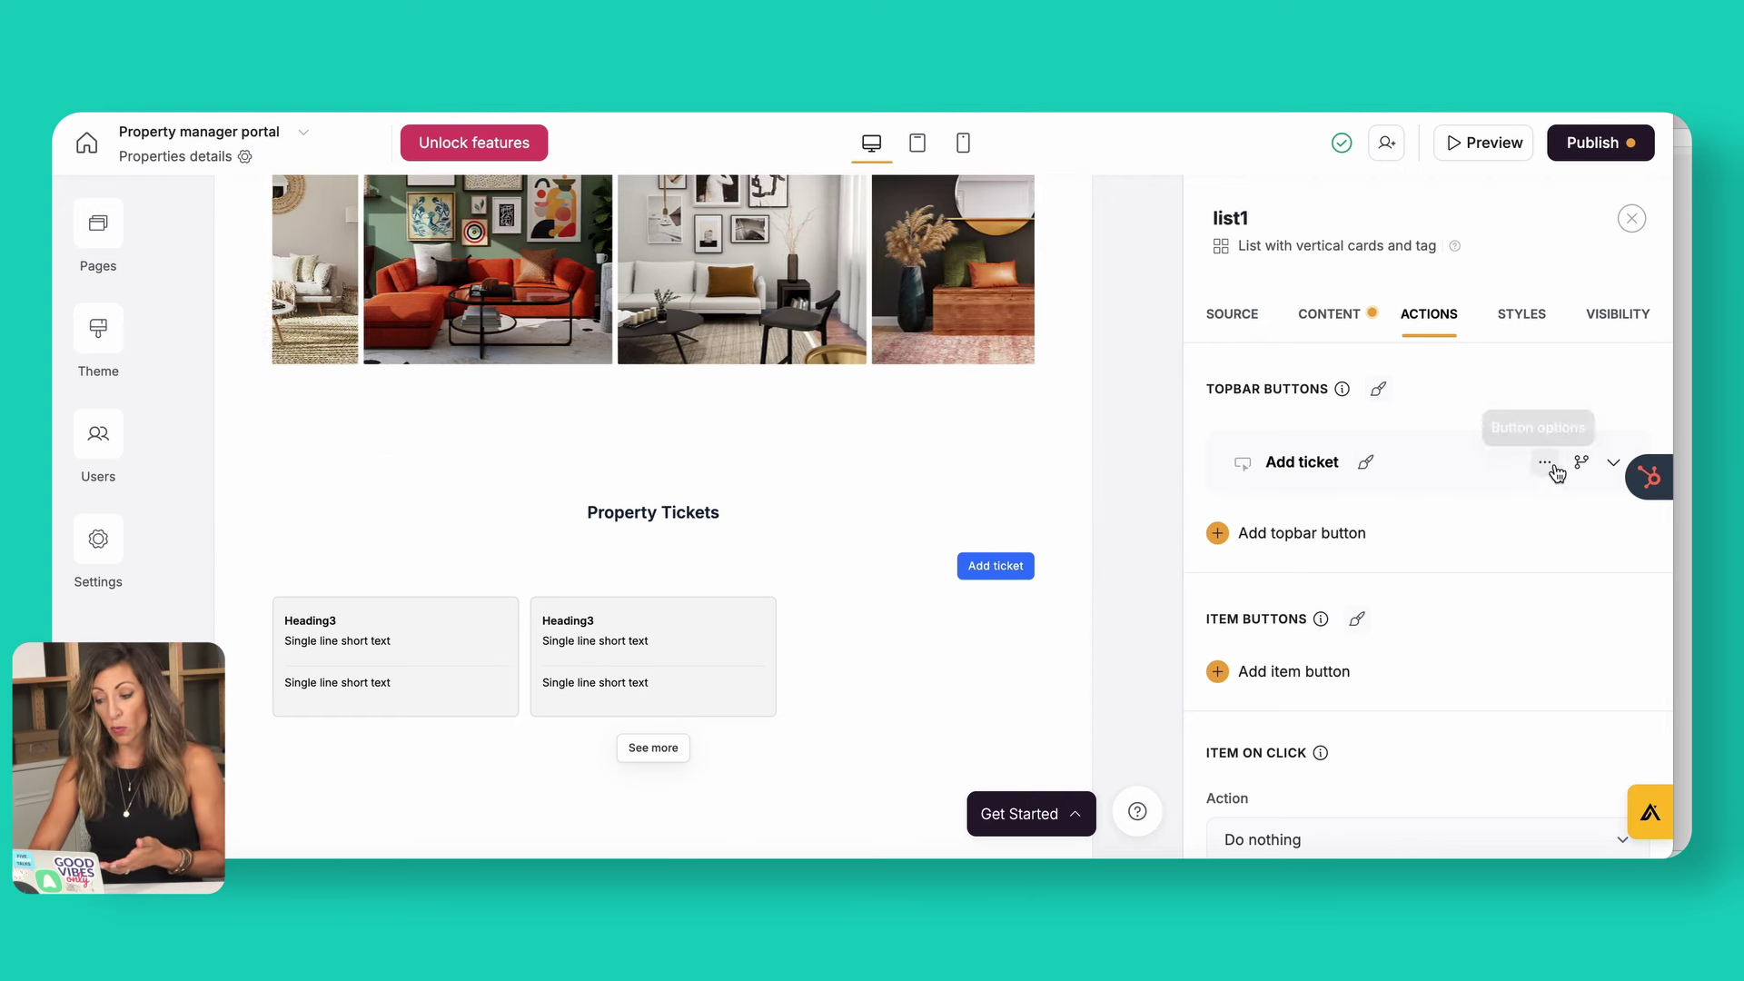
{"action": "left_click", "coordinate": [1547, 465]}
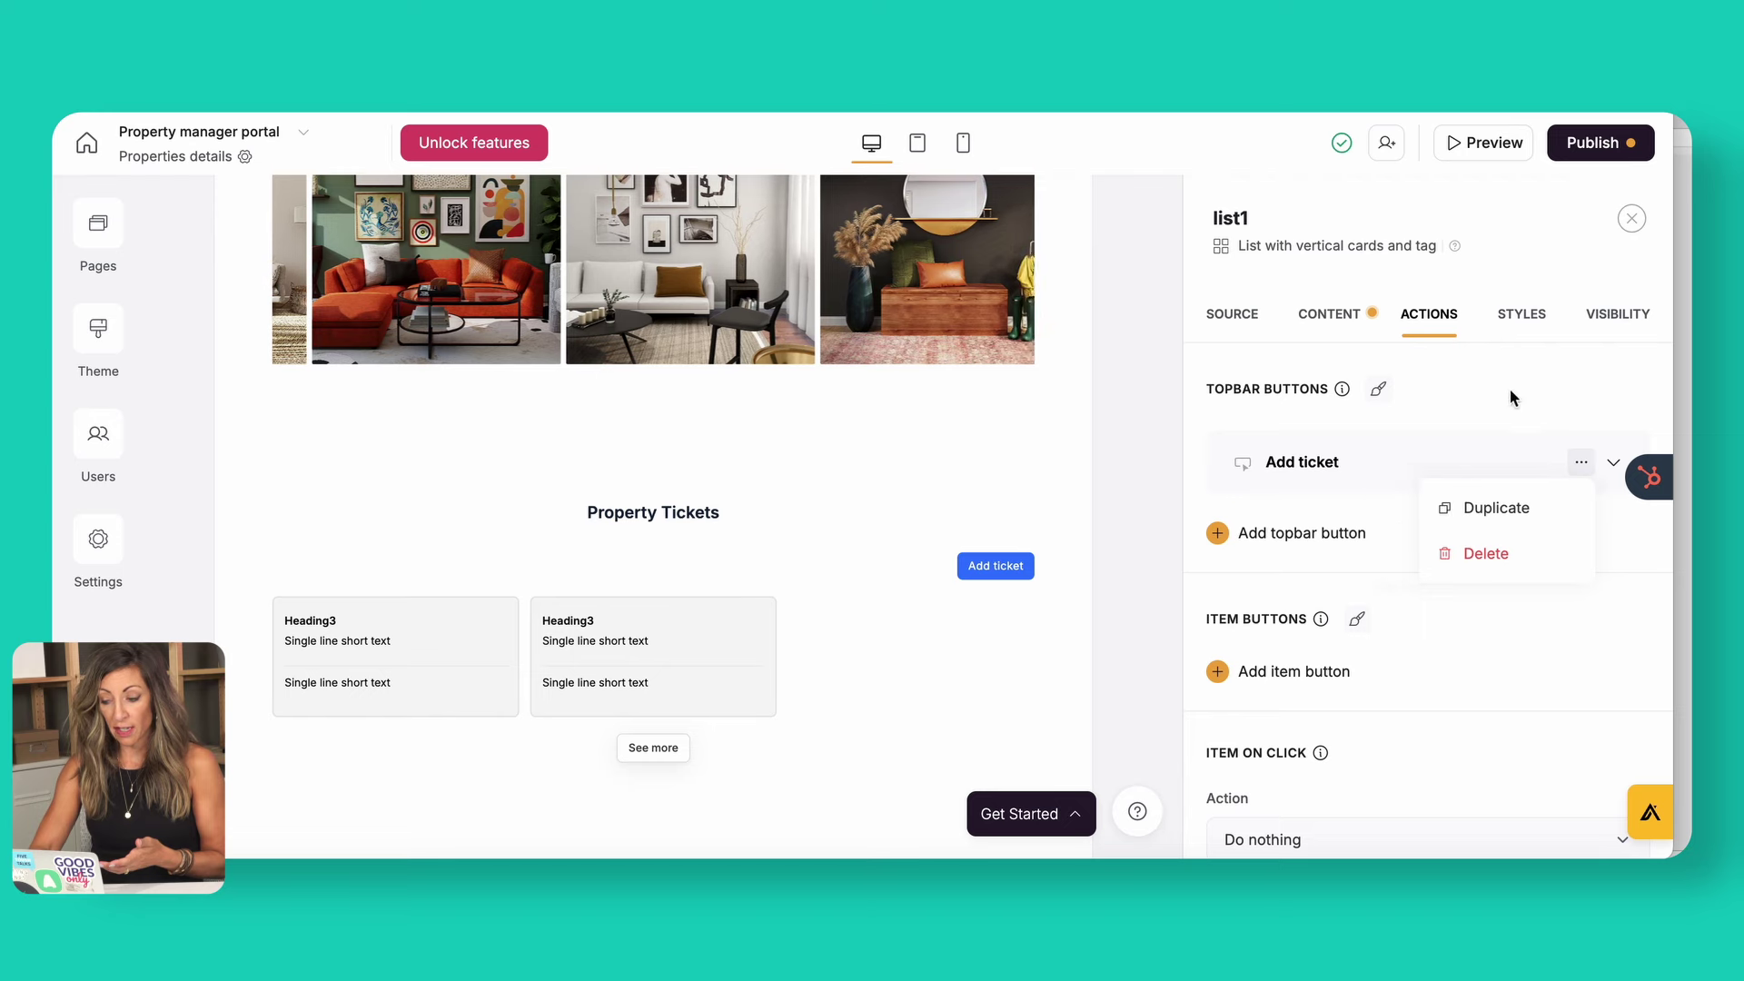
{"action": "left_click", "coordinate": [1611, 465]}
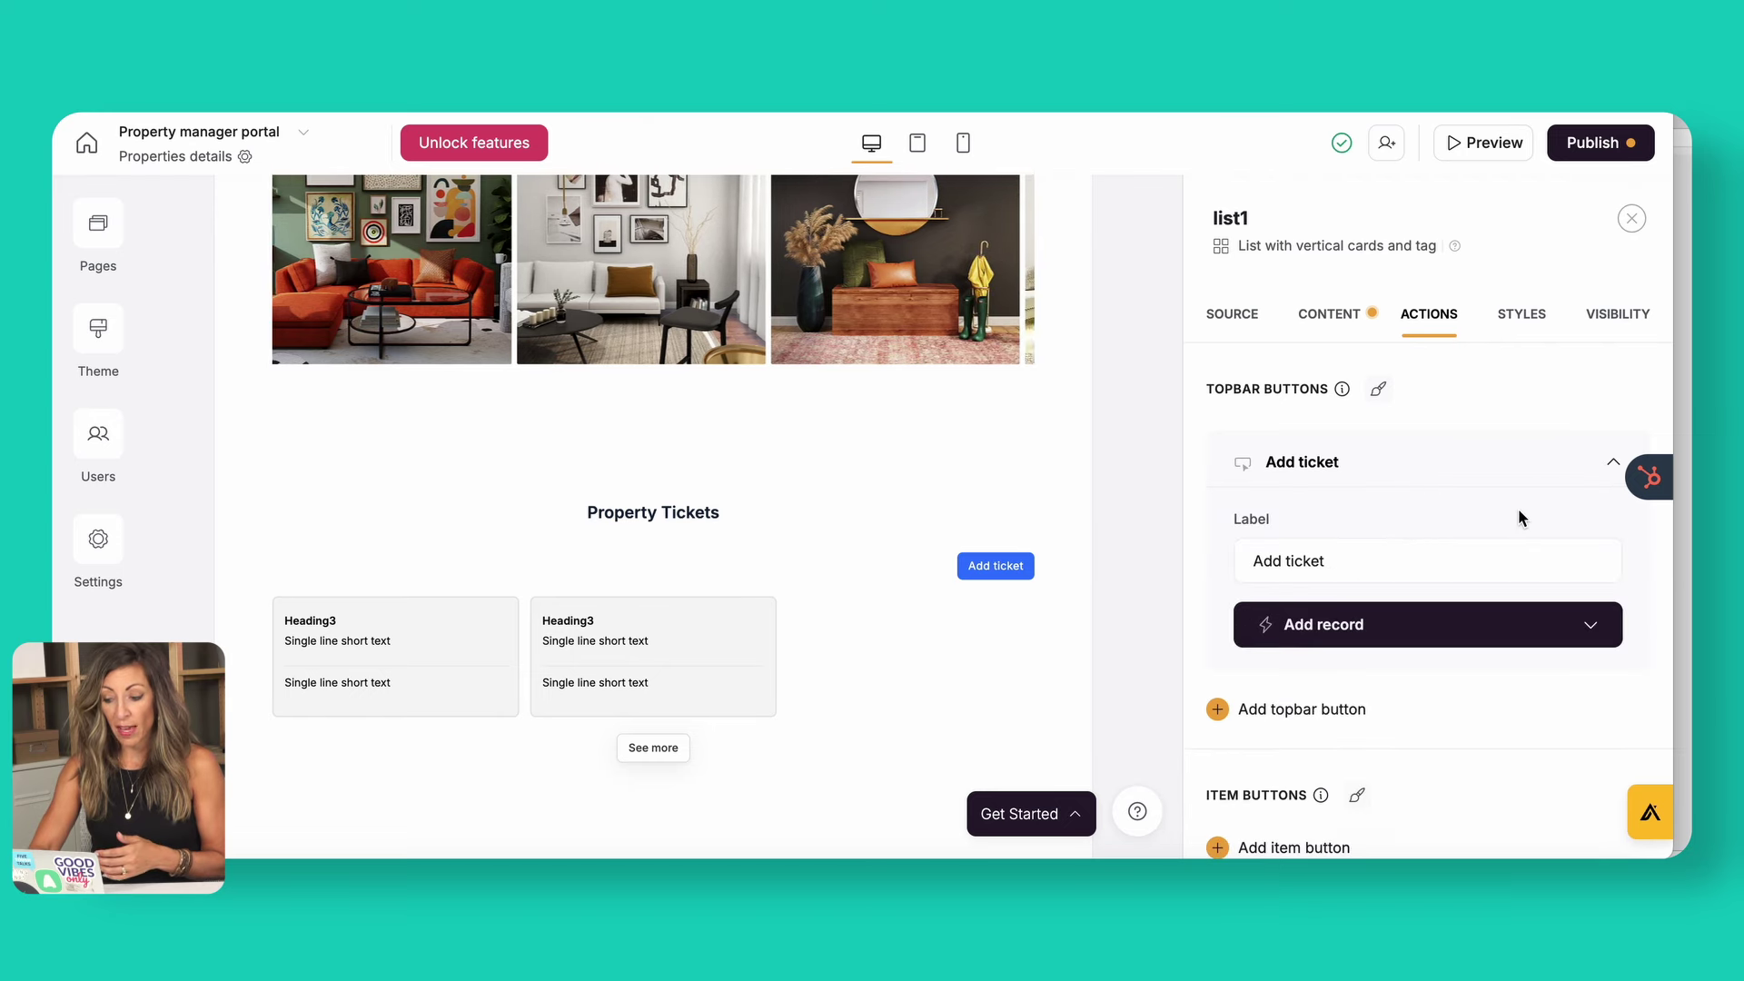
{"action": "left_click", "coordinate": [1404, 626]}
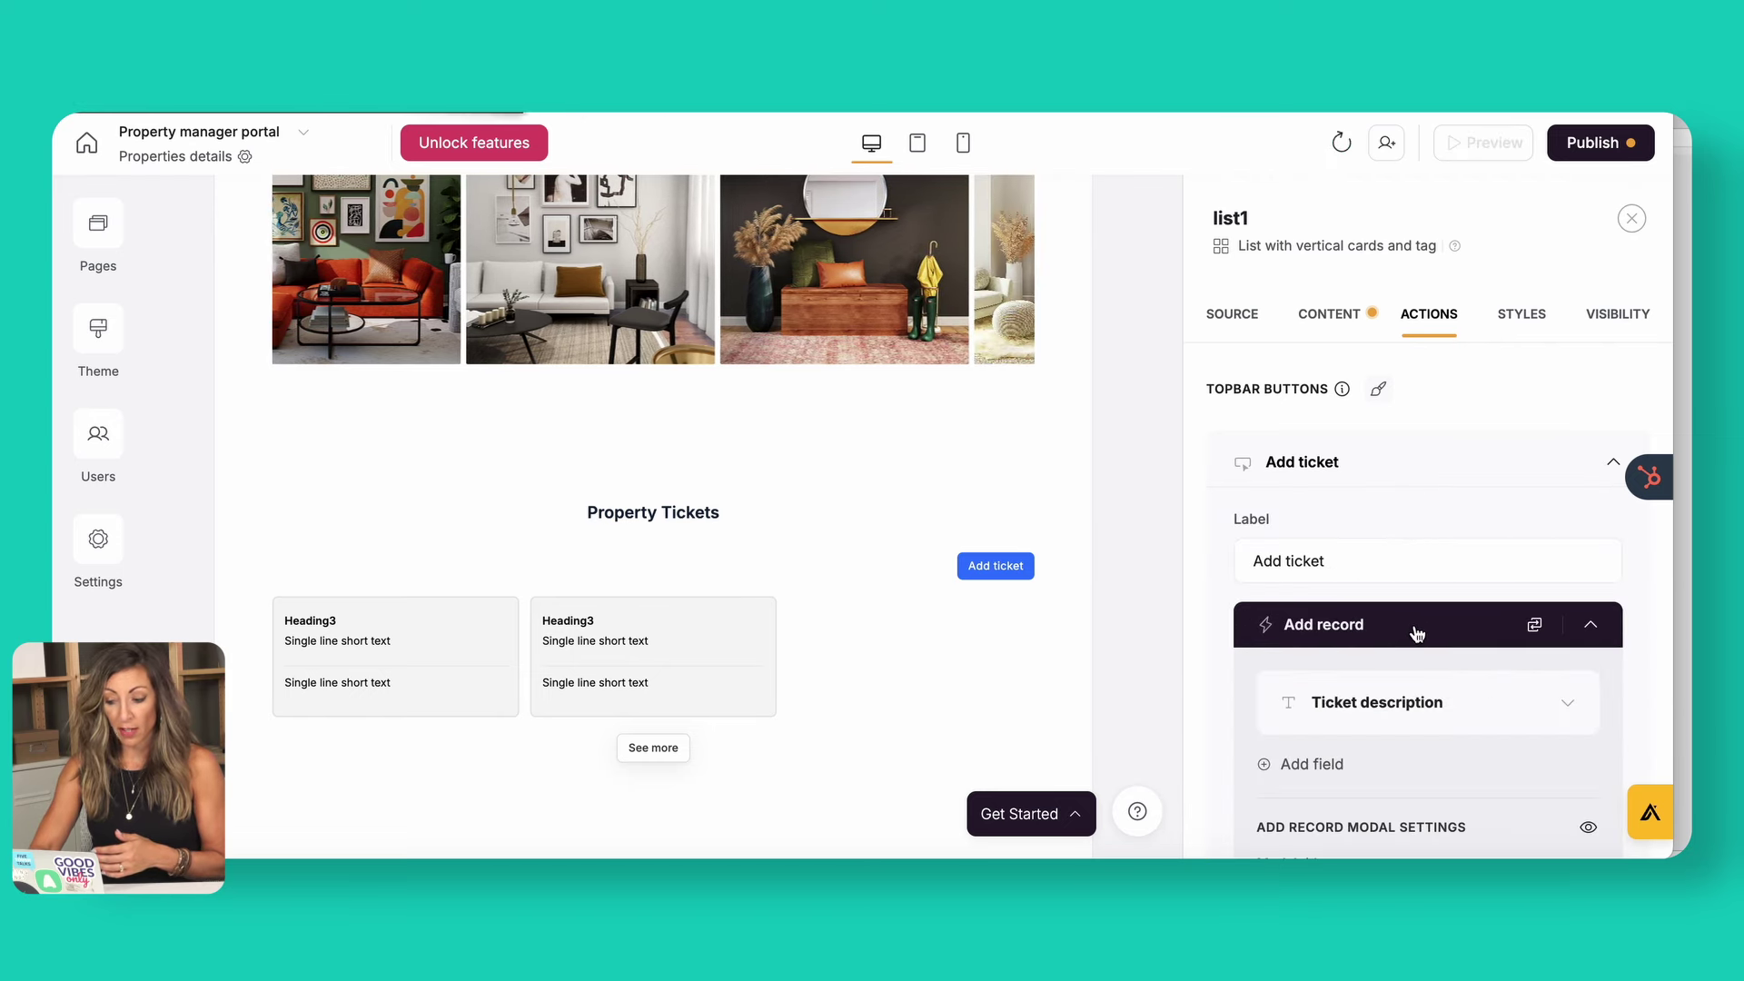
{"action": "left_click", "coordinate": [1436, 629]}
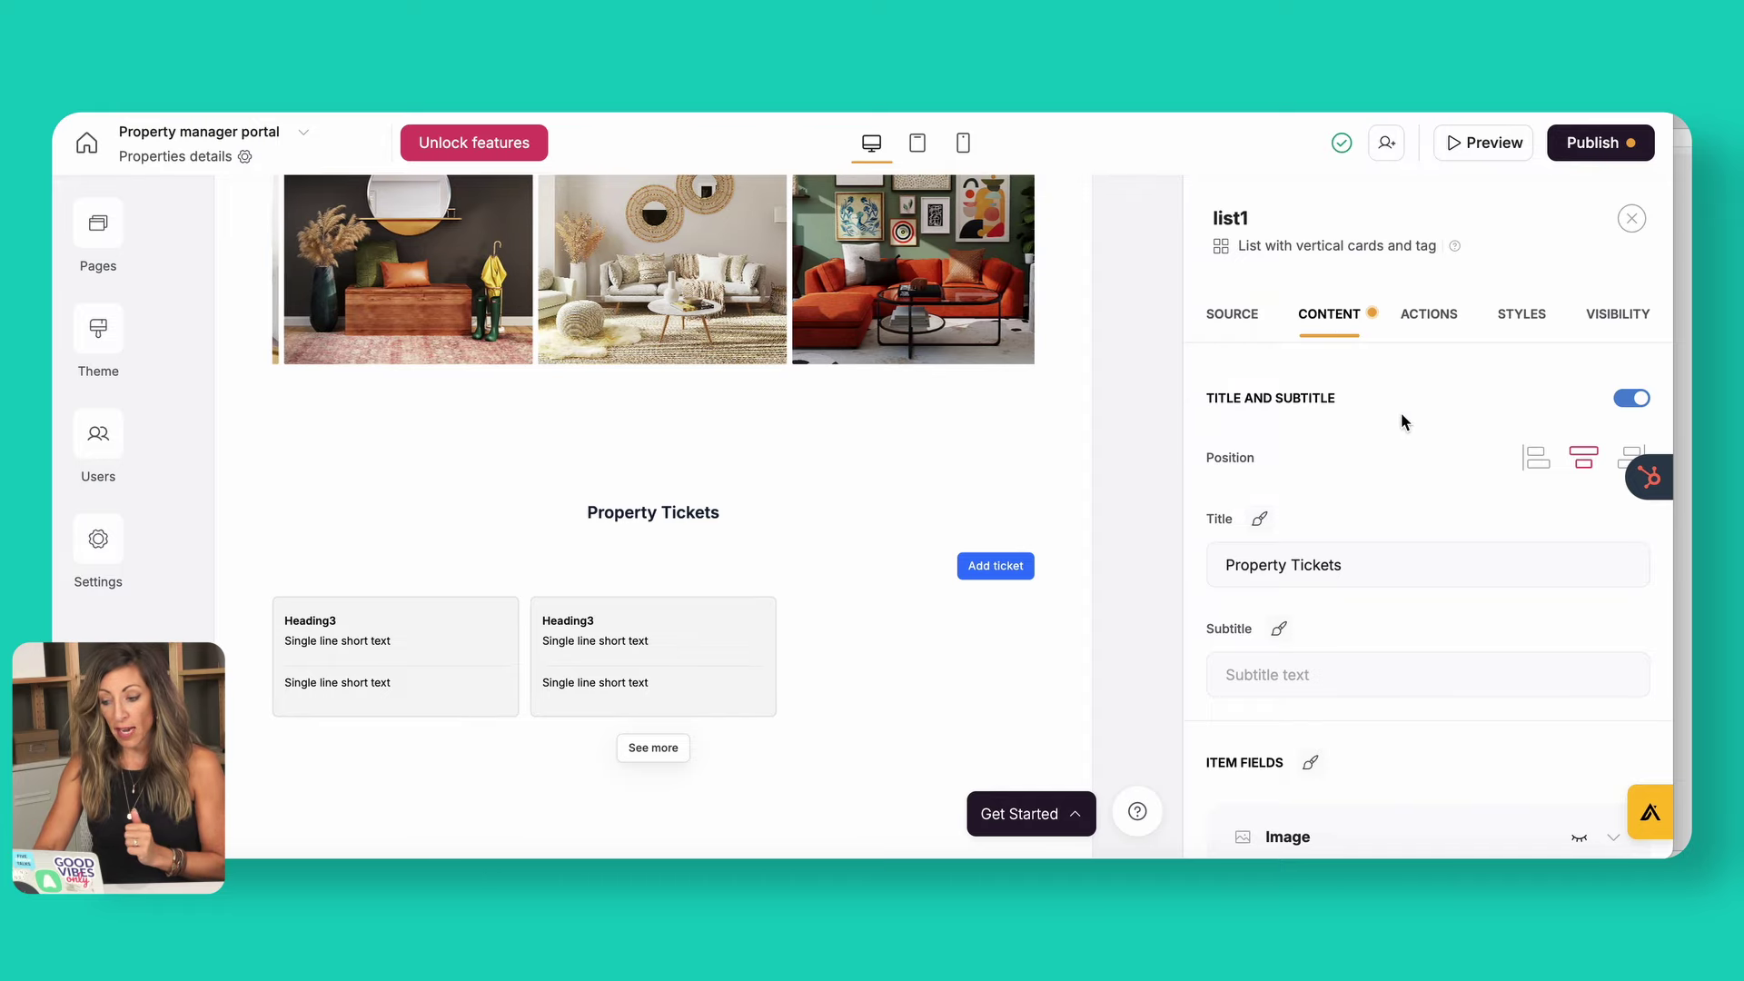
{"action": "left_click", "coordinate": [1498, 140]}
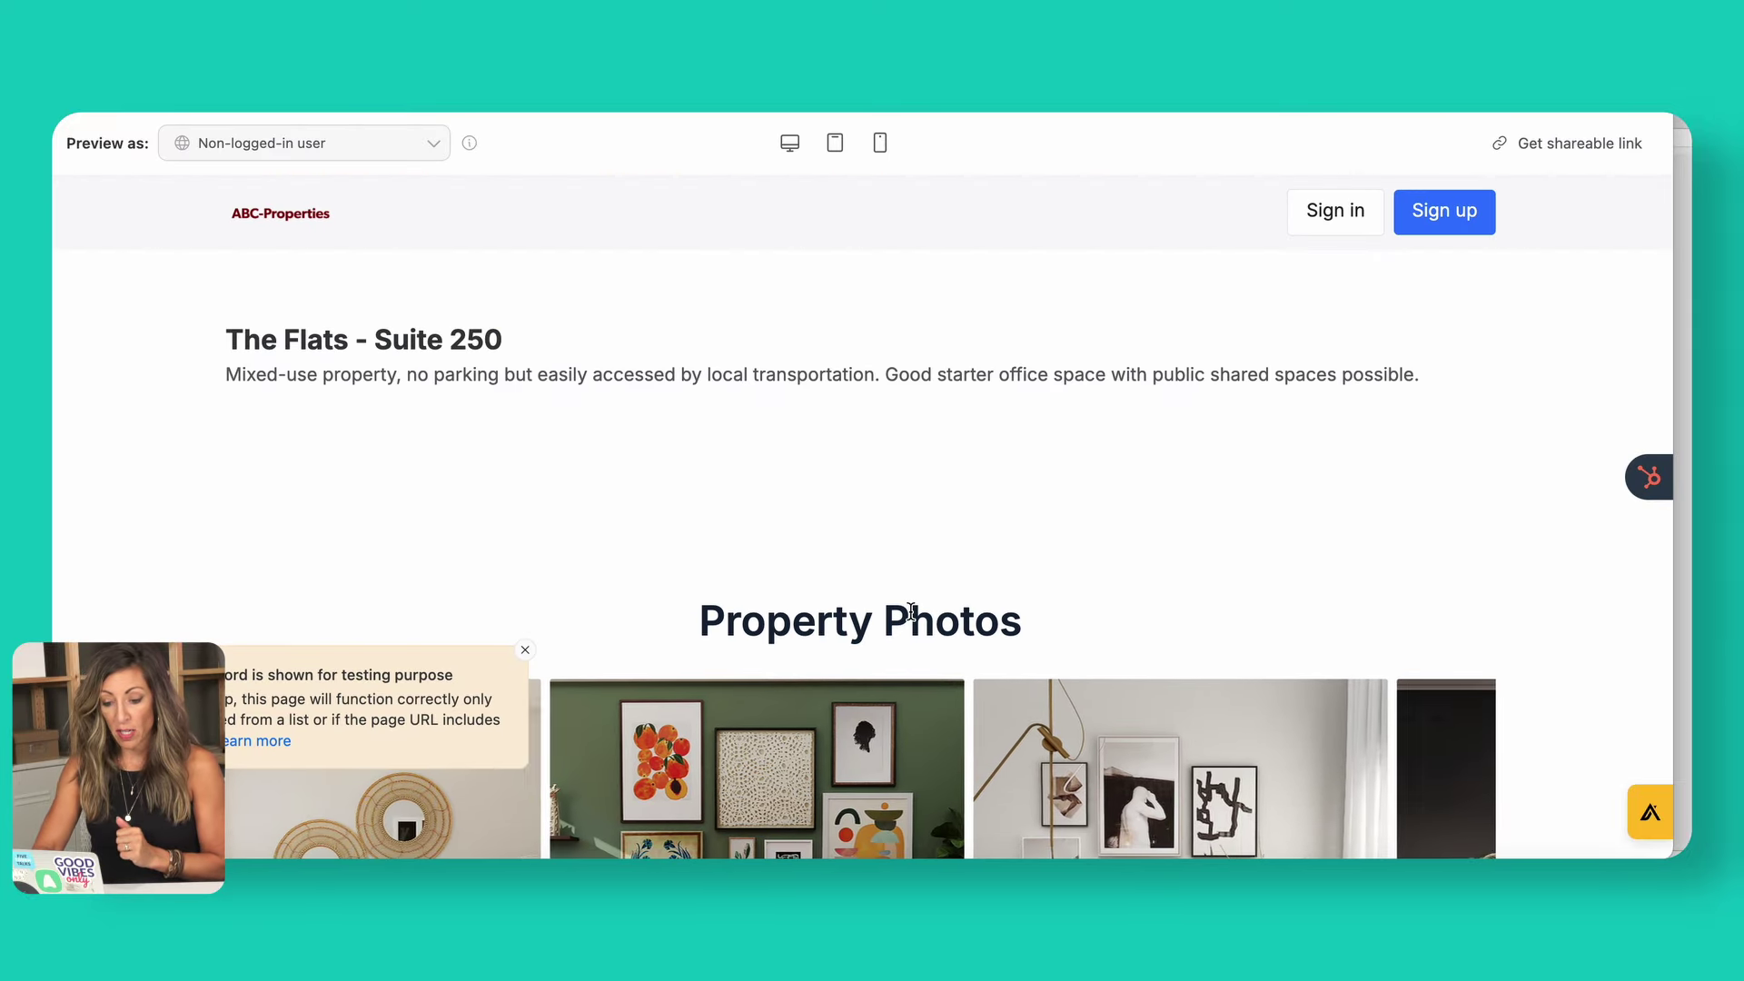
{"action": "scroll", "coordinate": [818, 545], "scroll_direction": "down", "scroll_amount": 12}
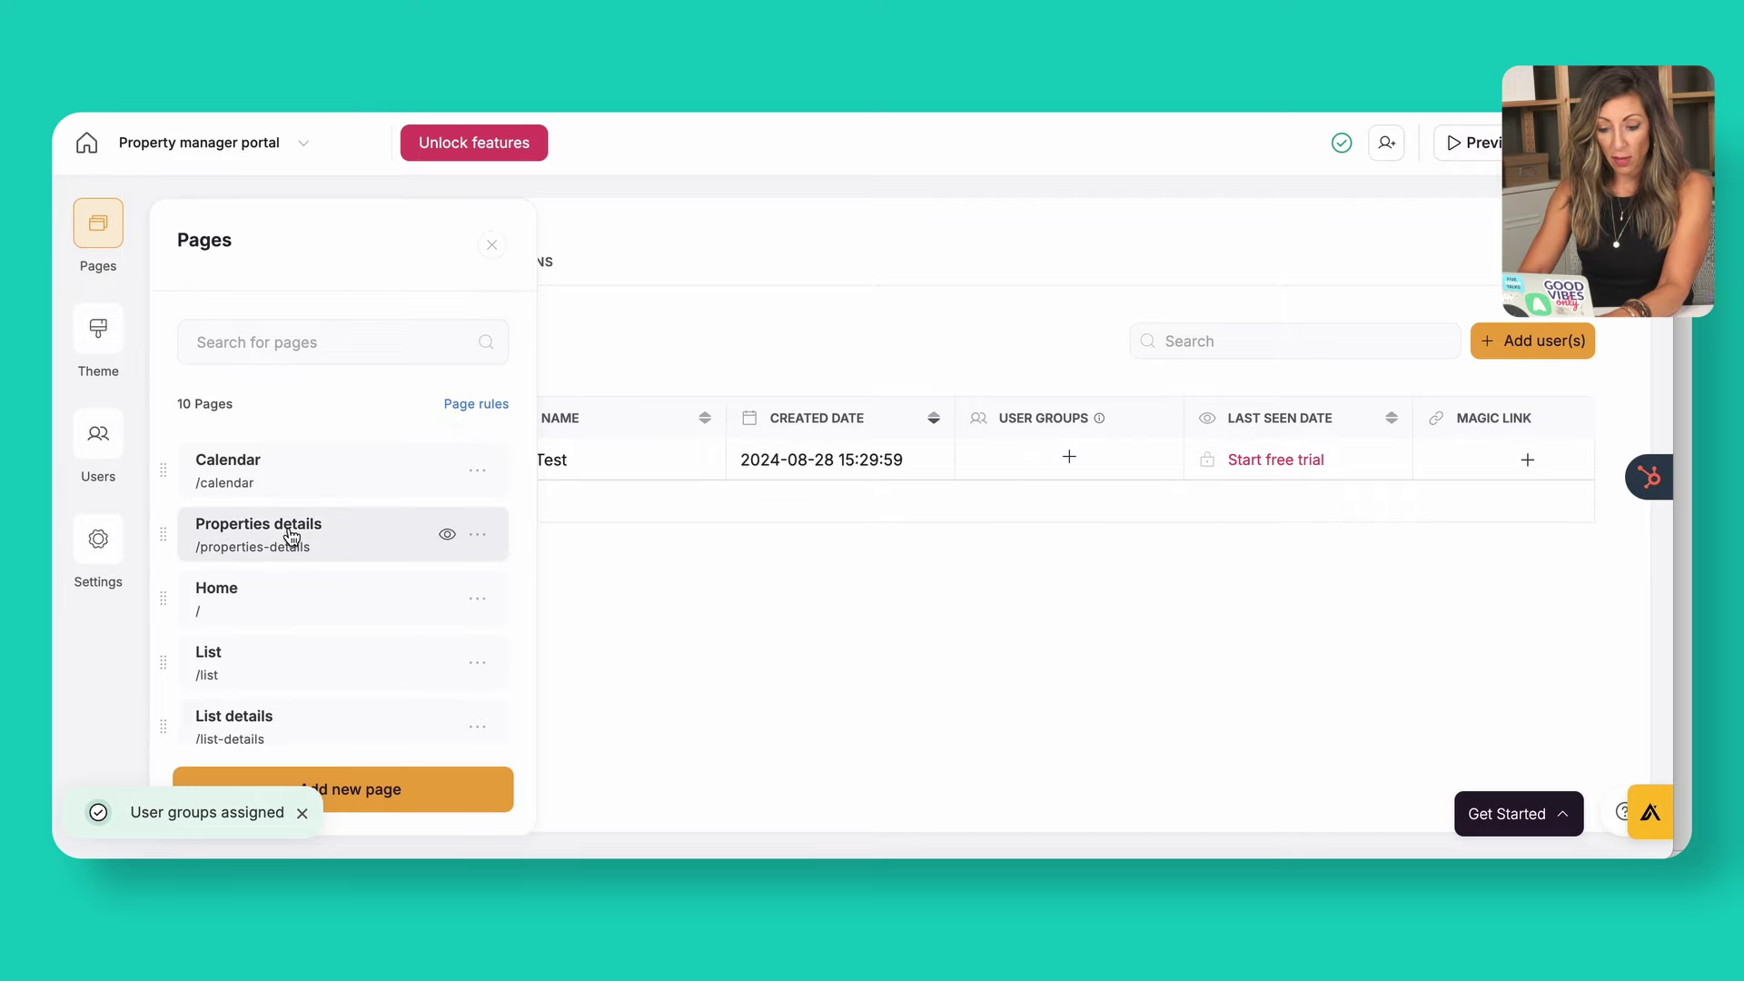
- Open the Properties details page and add a Table block below the Property Tickets section
{"action": "left_click", "coordinate": [279, 520]}
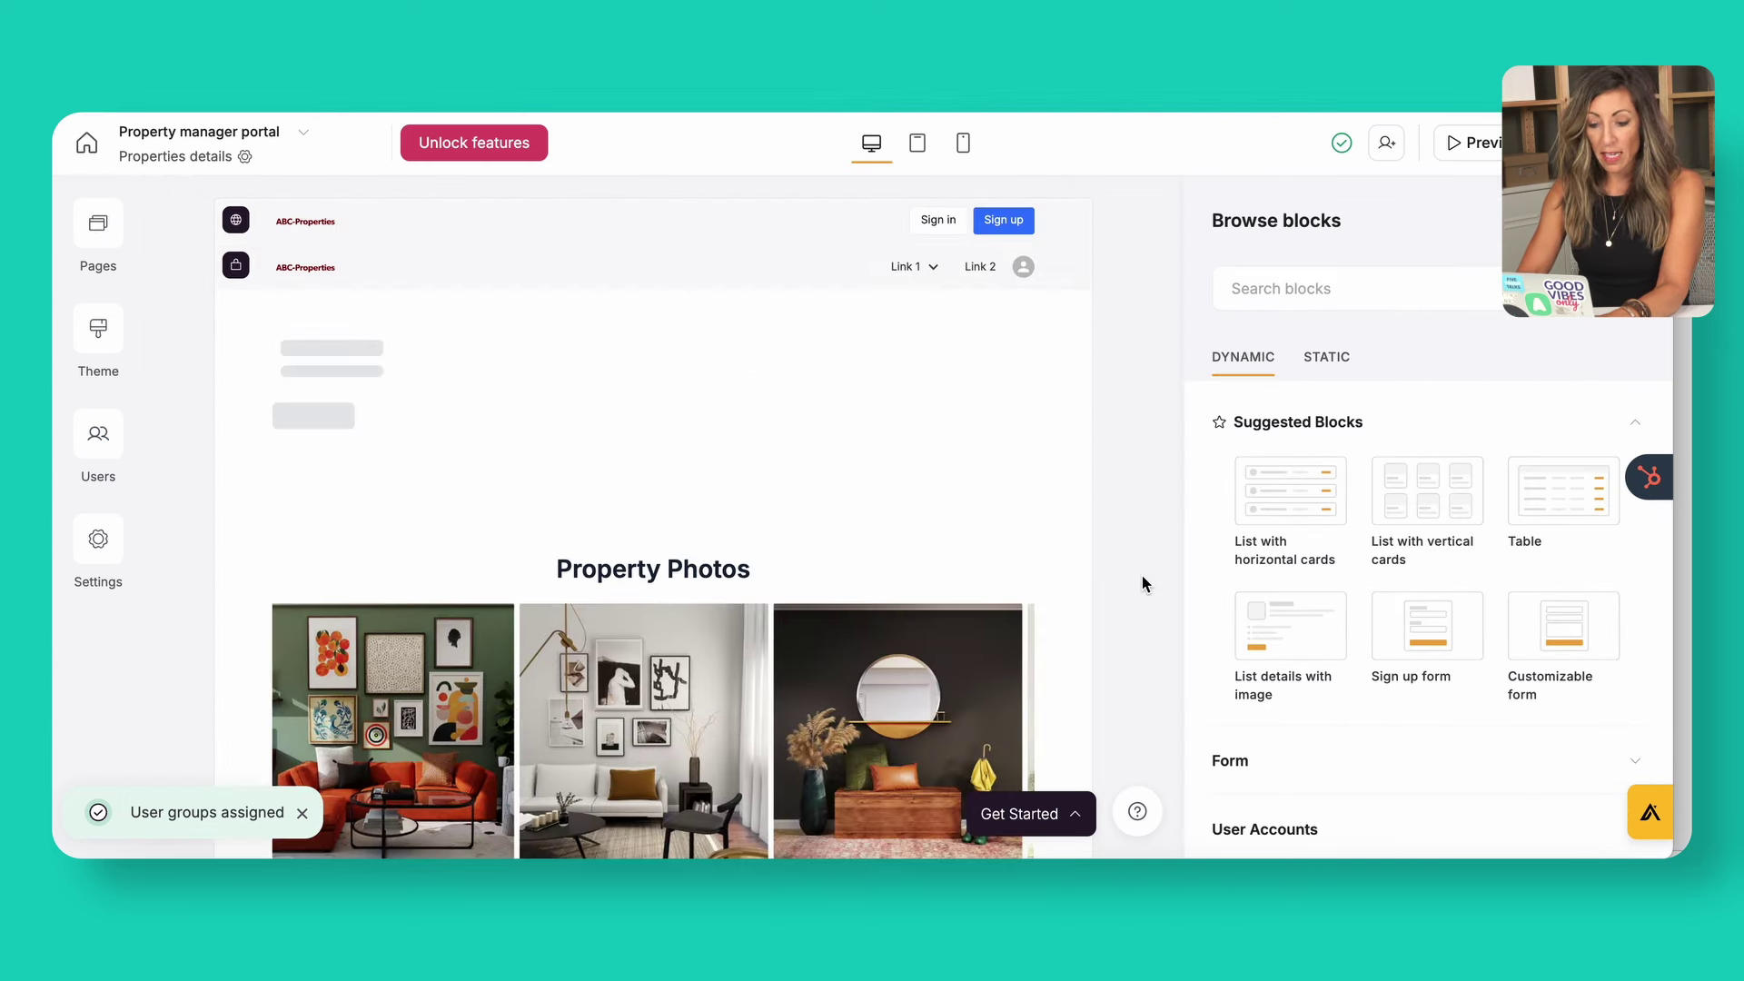
{"action": "scroll", "coordinate": [965, 537], "scroll_direction": "down", "scroll_amount": 10}
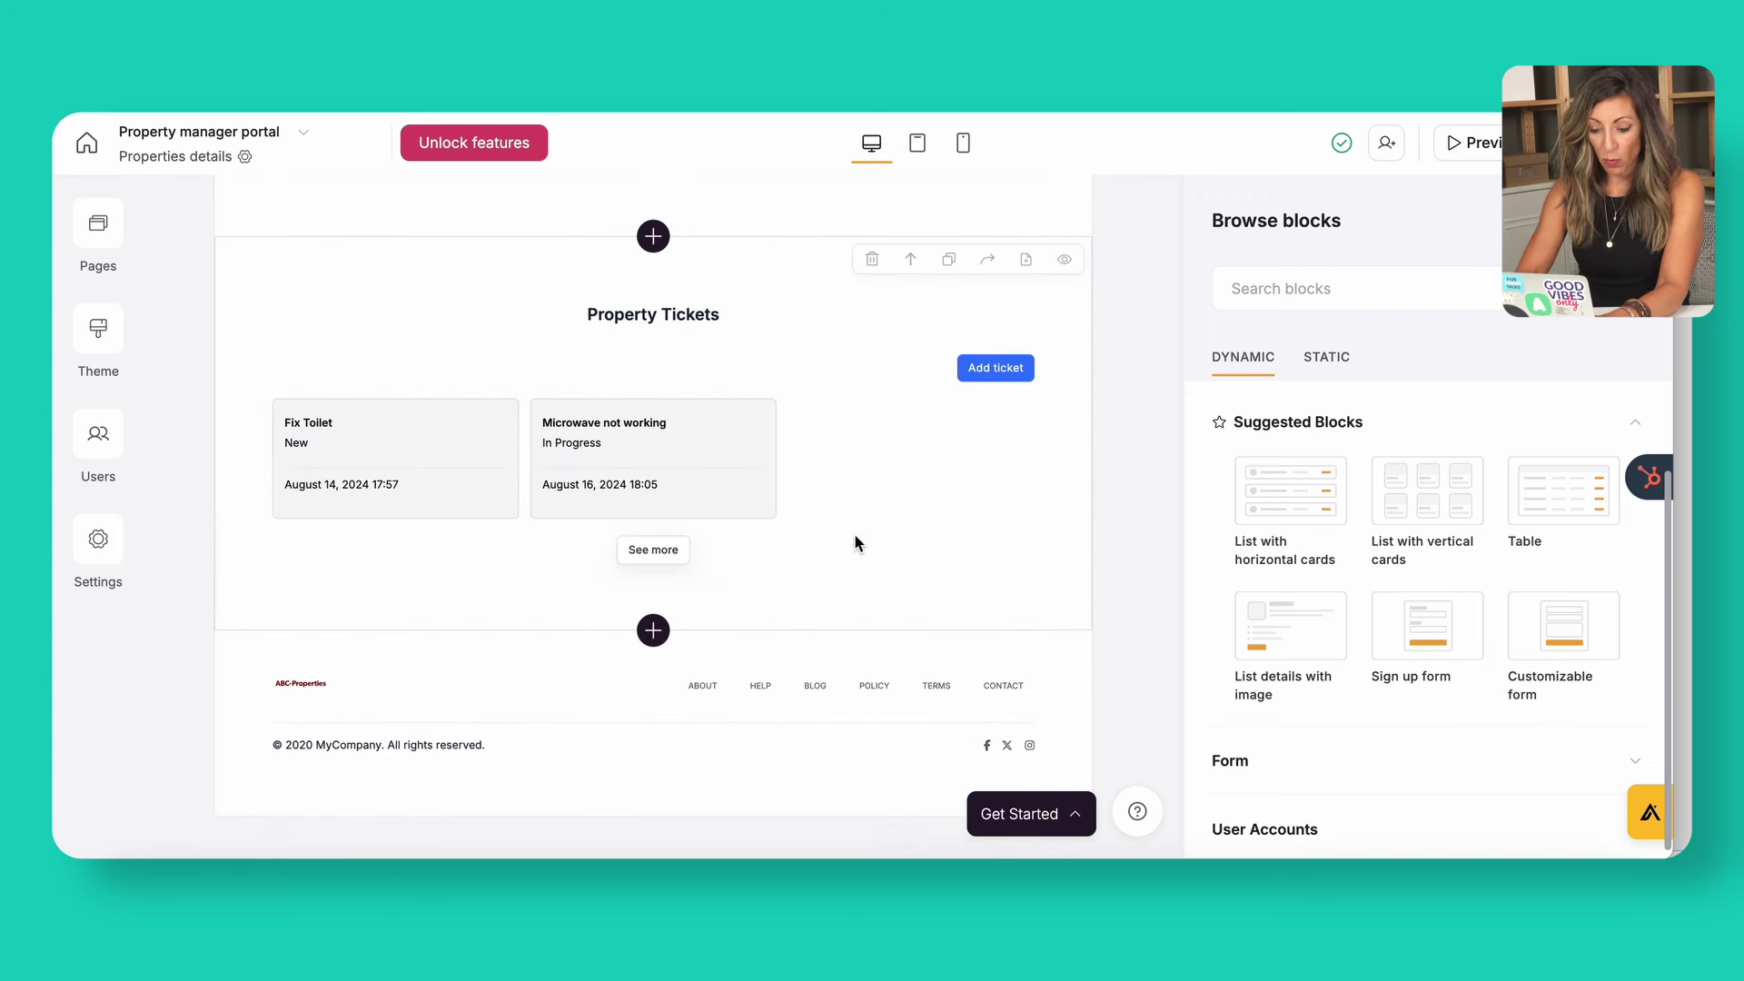
{"action": "left_click", "coordinate": [653, 630]}
{"action": "mouse_move", "coordinate": [1262, 529]}
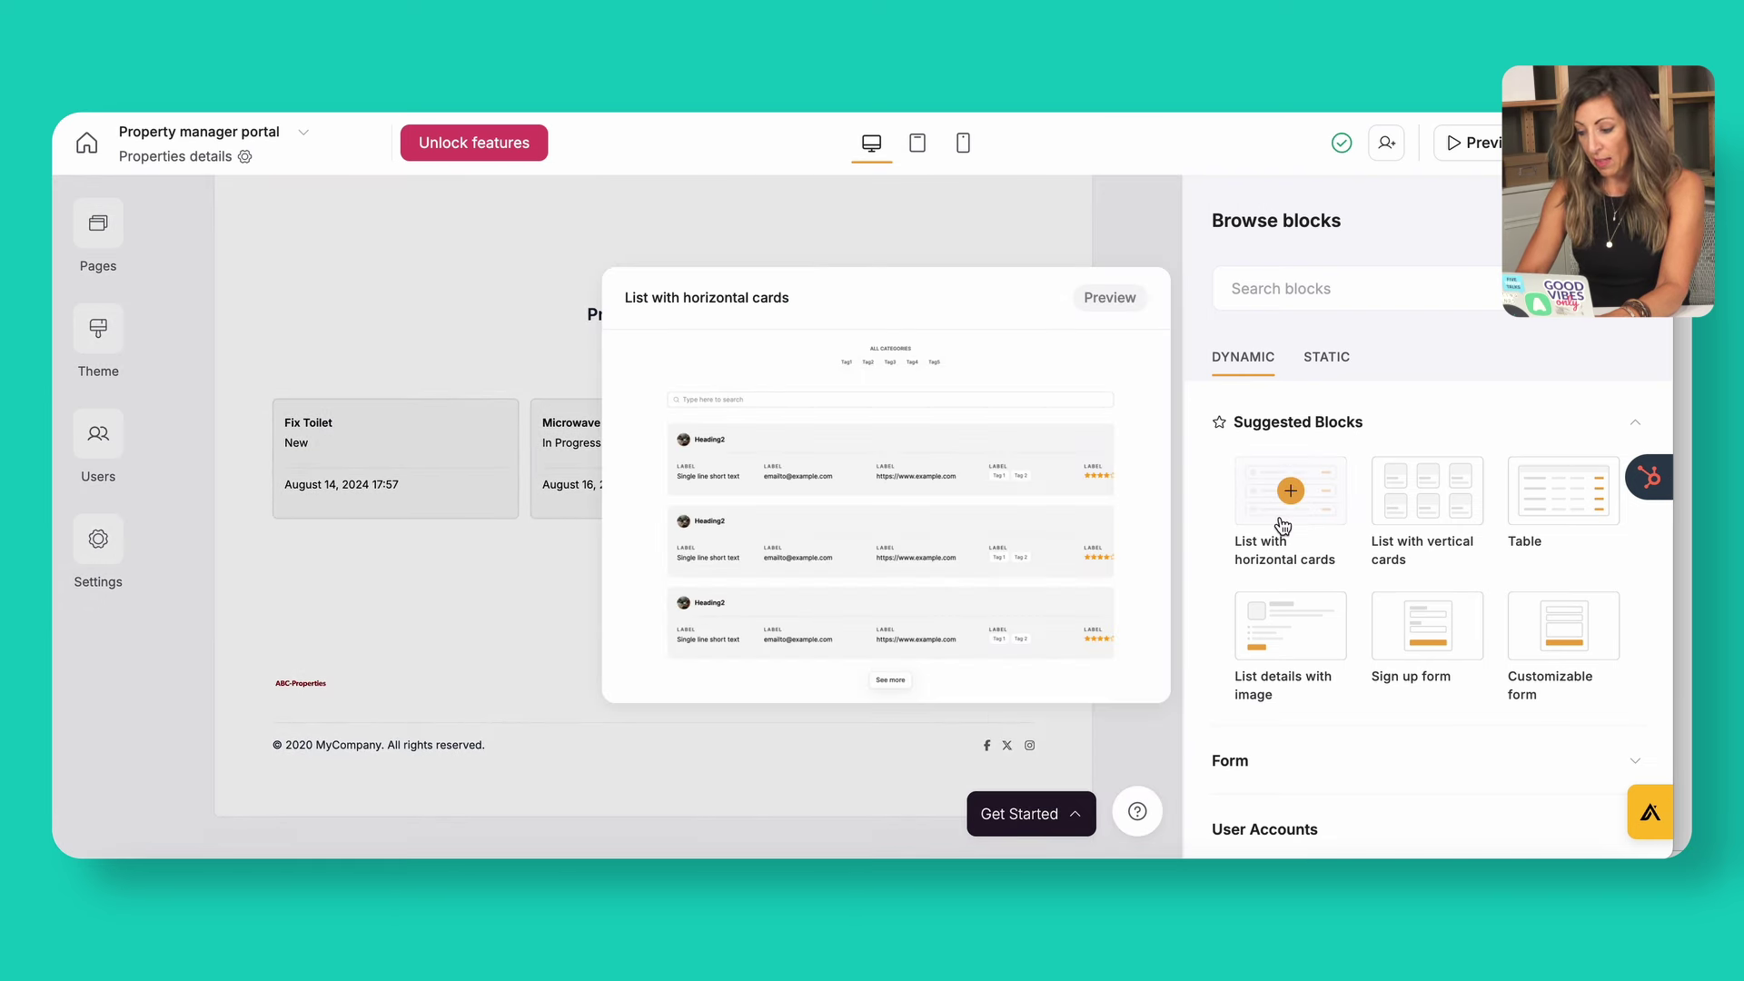
{"action": "left_click", "coordinate": [1564, 492]}
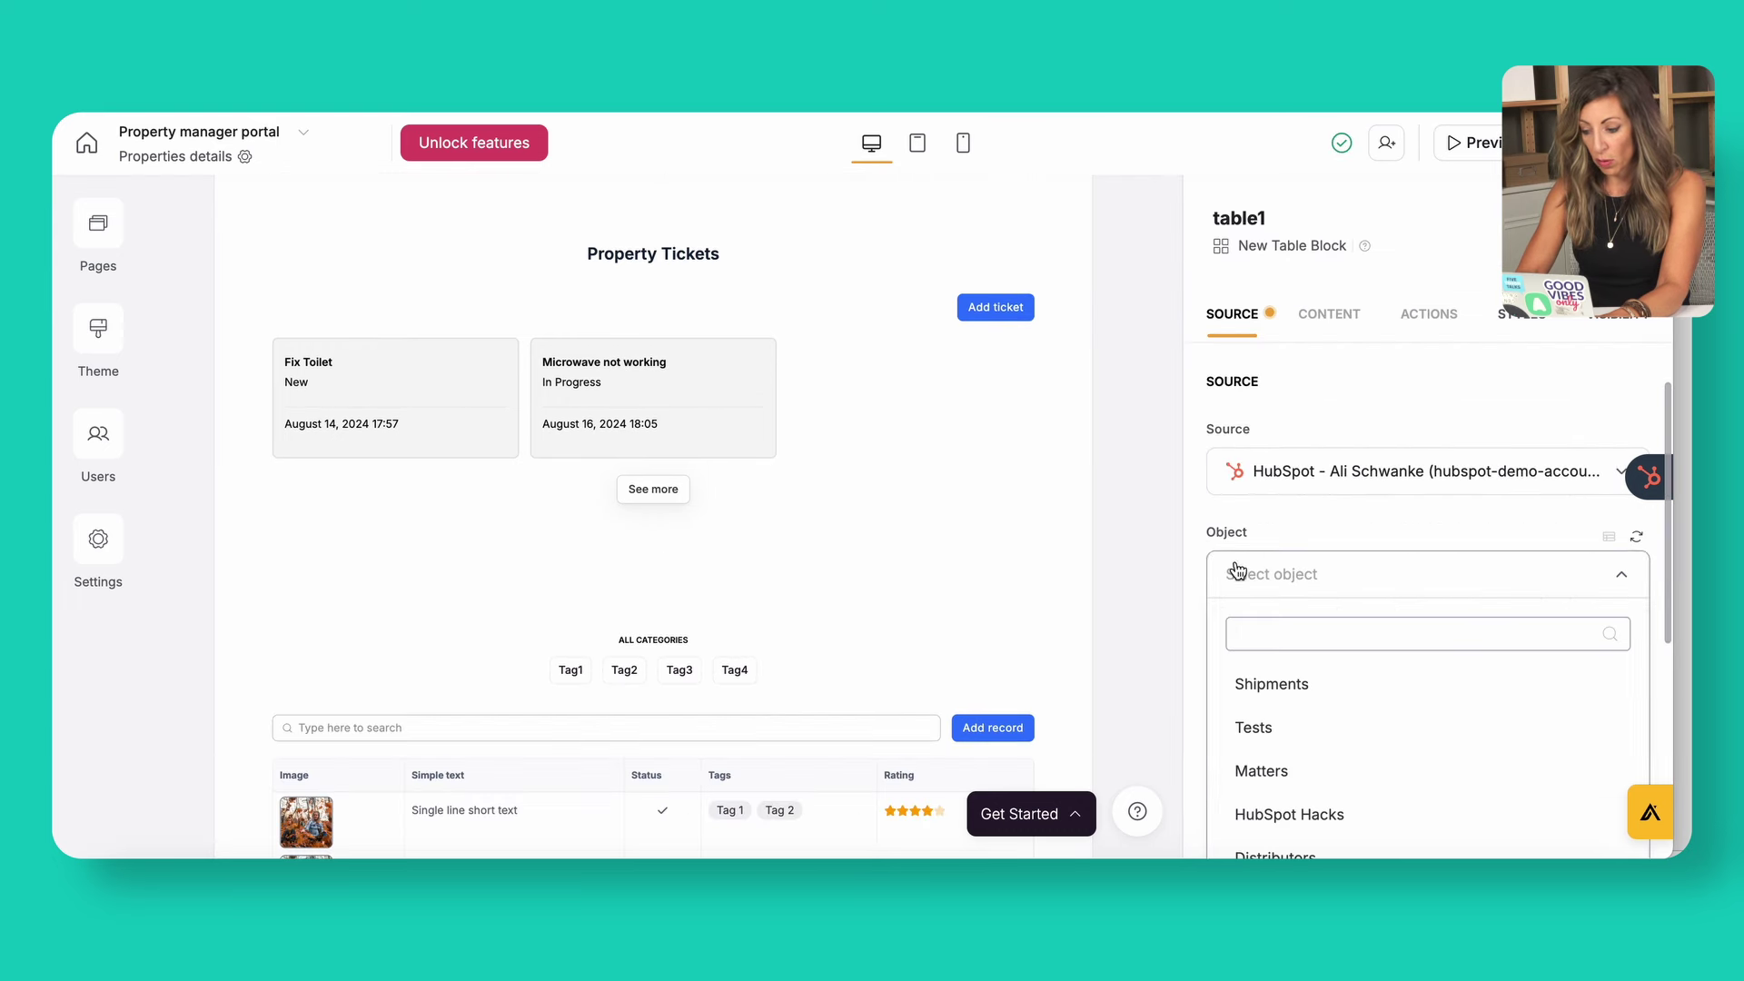
- Connect the table block to Google Sheets, using Sheet1 of the Property Mgmt_Important upcoming dates document
{"action": "left_click", "coordinate": [1396, 480]}
{"action": "left_click", "coordinate": [1396, 599]}
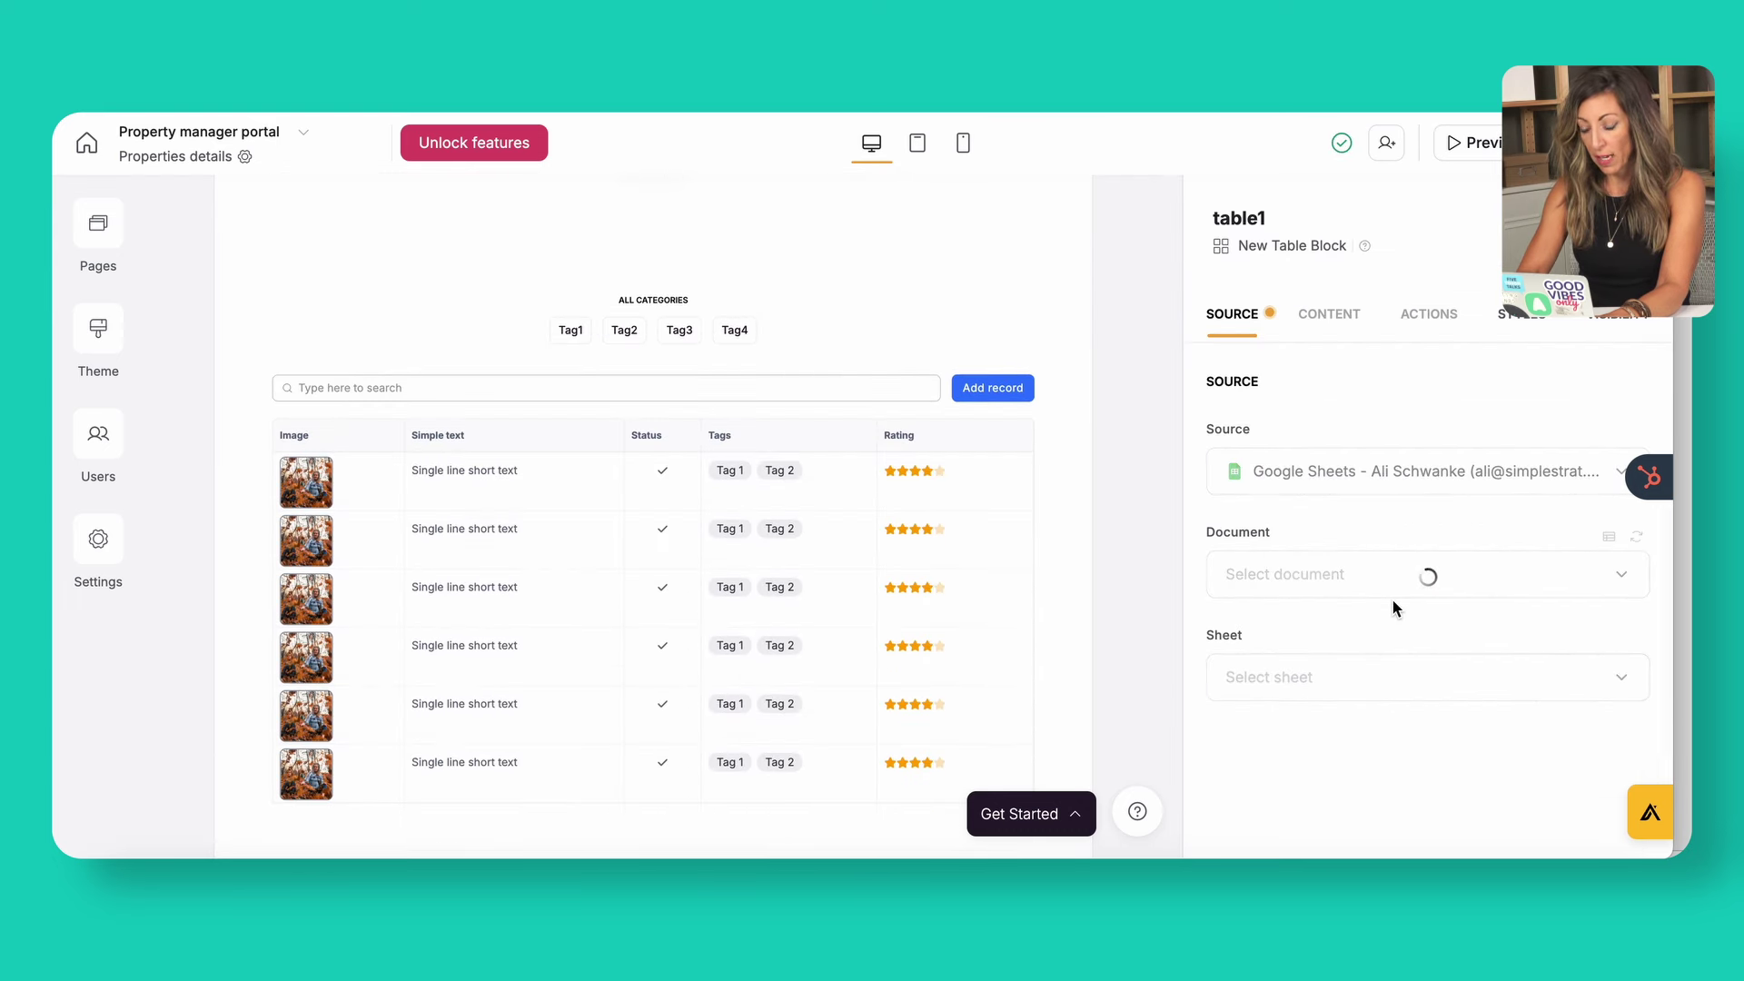
{"action": "left_click", "coordinate": [1303, 571]}
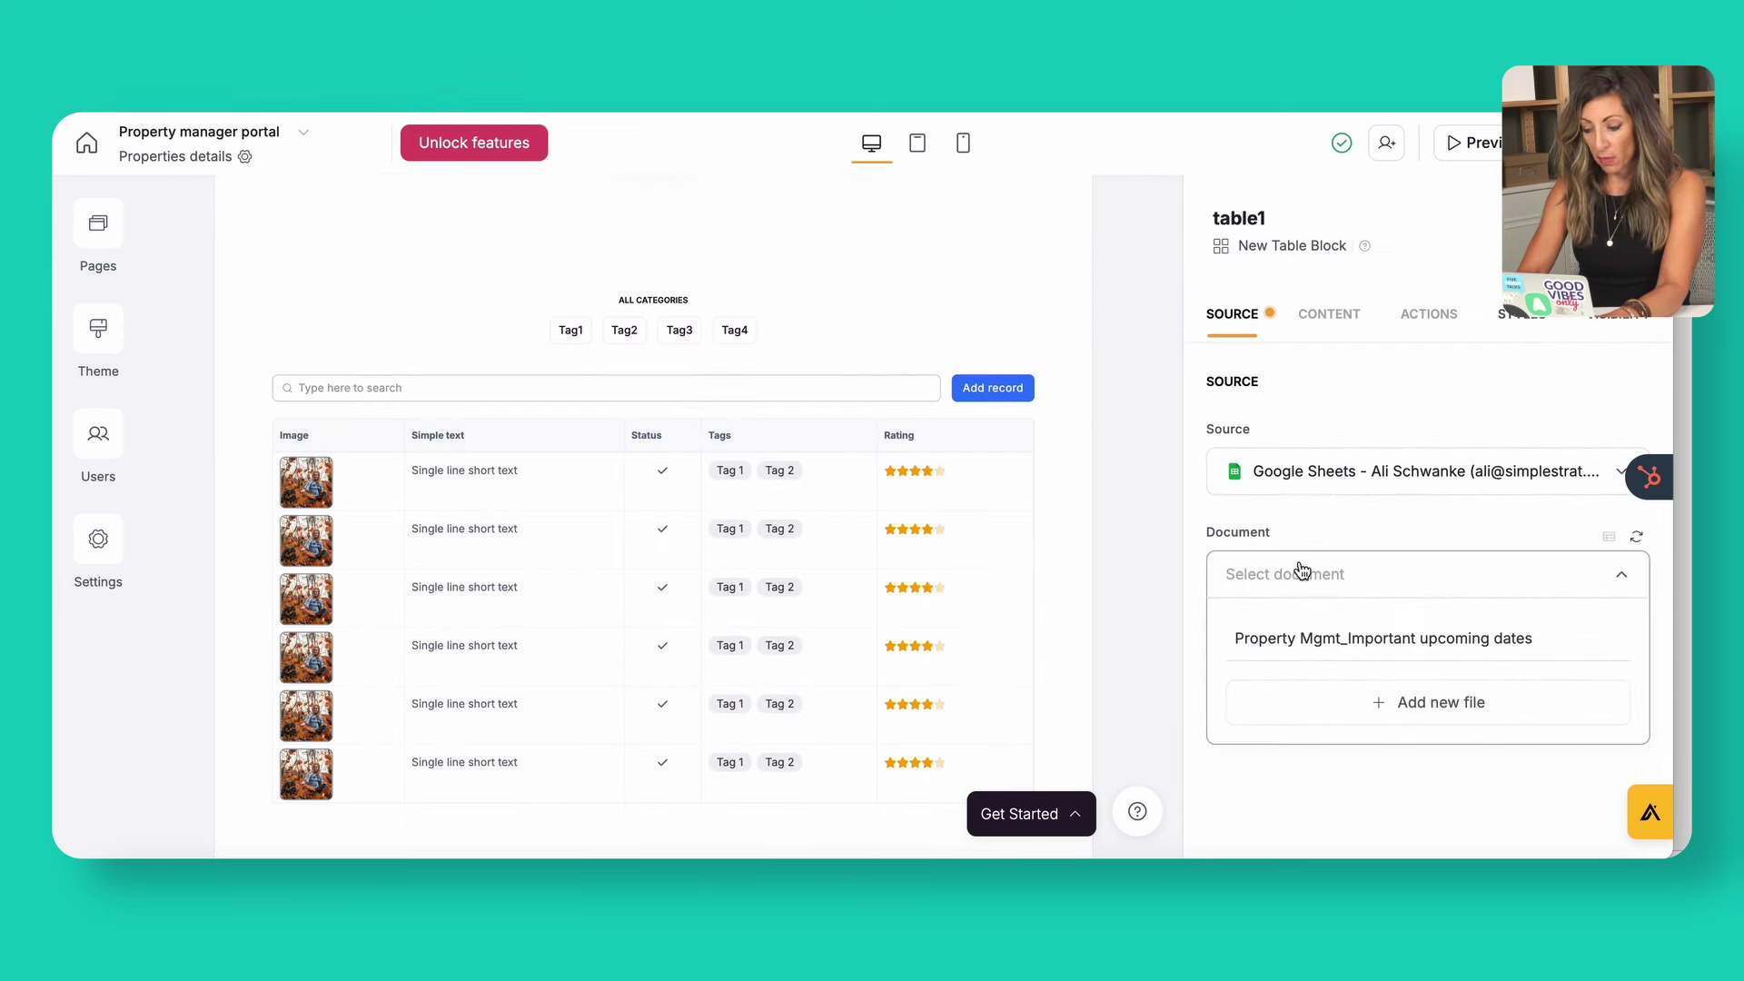
{"action": "left_click", "coordinate": [1367, 636]}
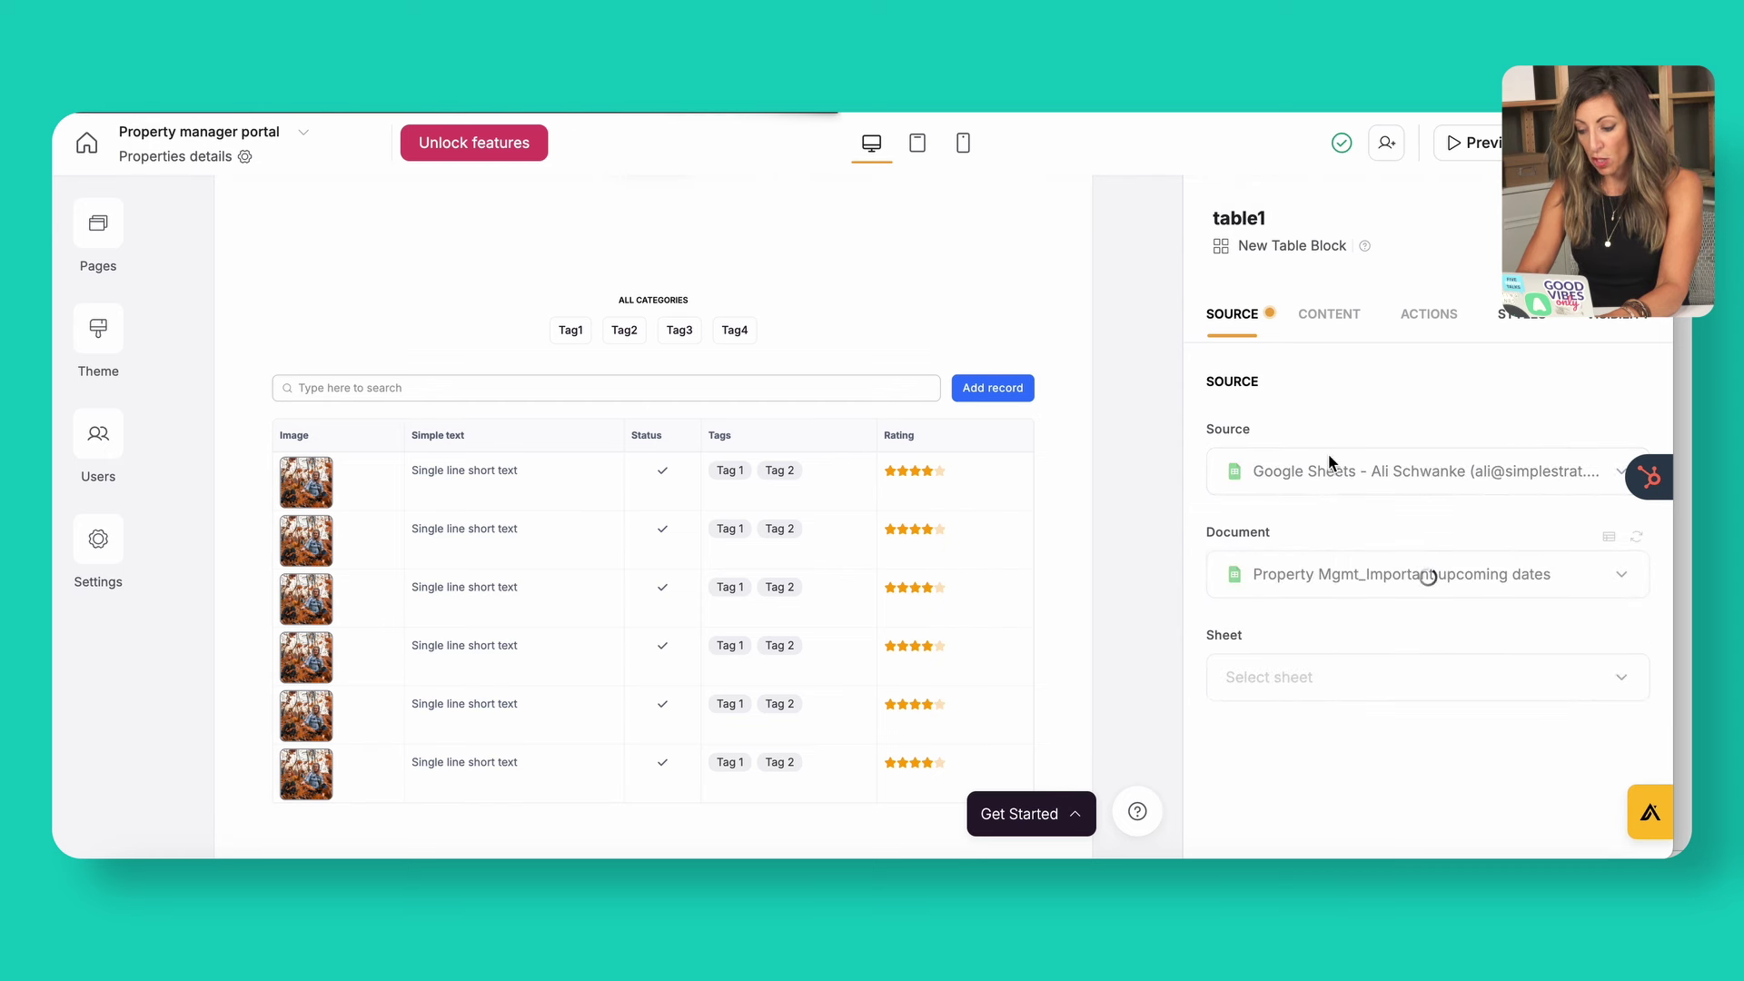
{"action": "left_click", "coordinate": [1312, 680]}
{"action": "left_click", "coordinate": [1276, 749]}
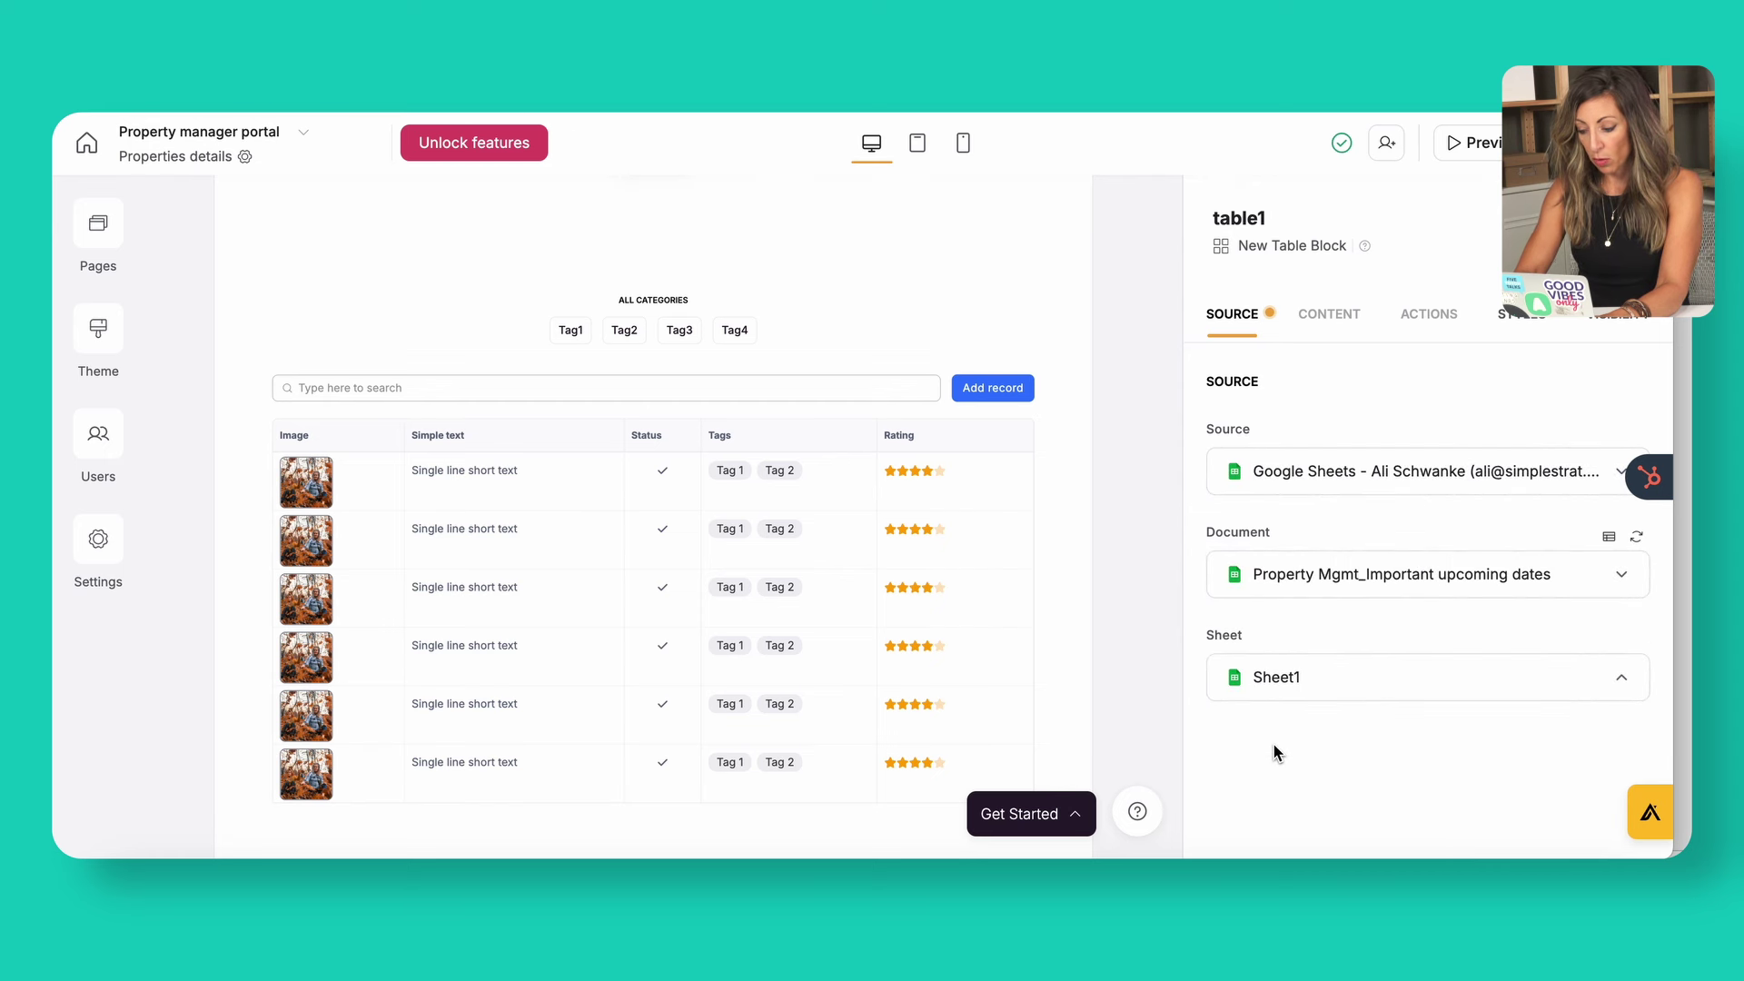
- Change the table's Image field to the Text type, map it to the Date column and label it Date
{"action": "left_click", "coordinate": [1334, 323]}
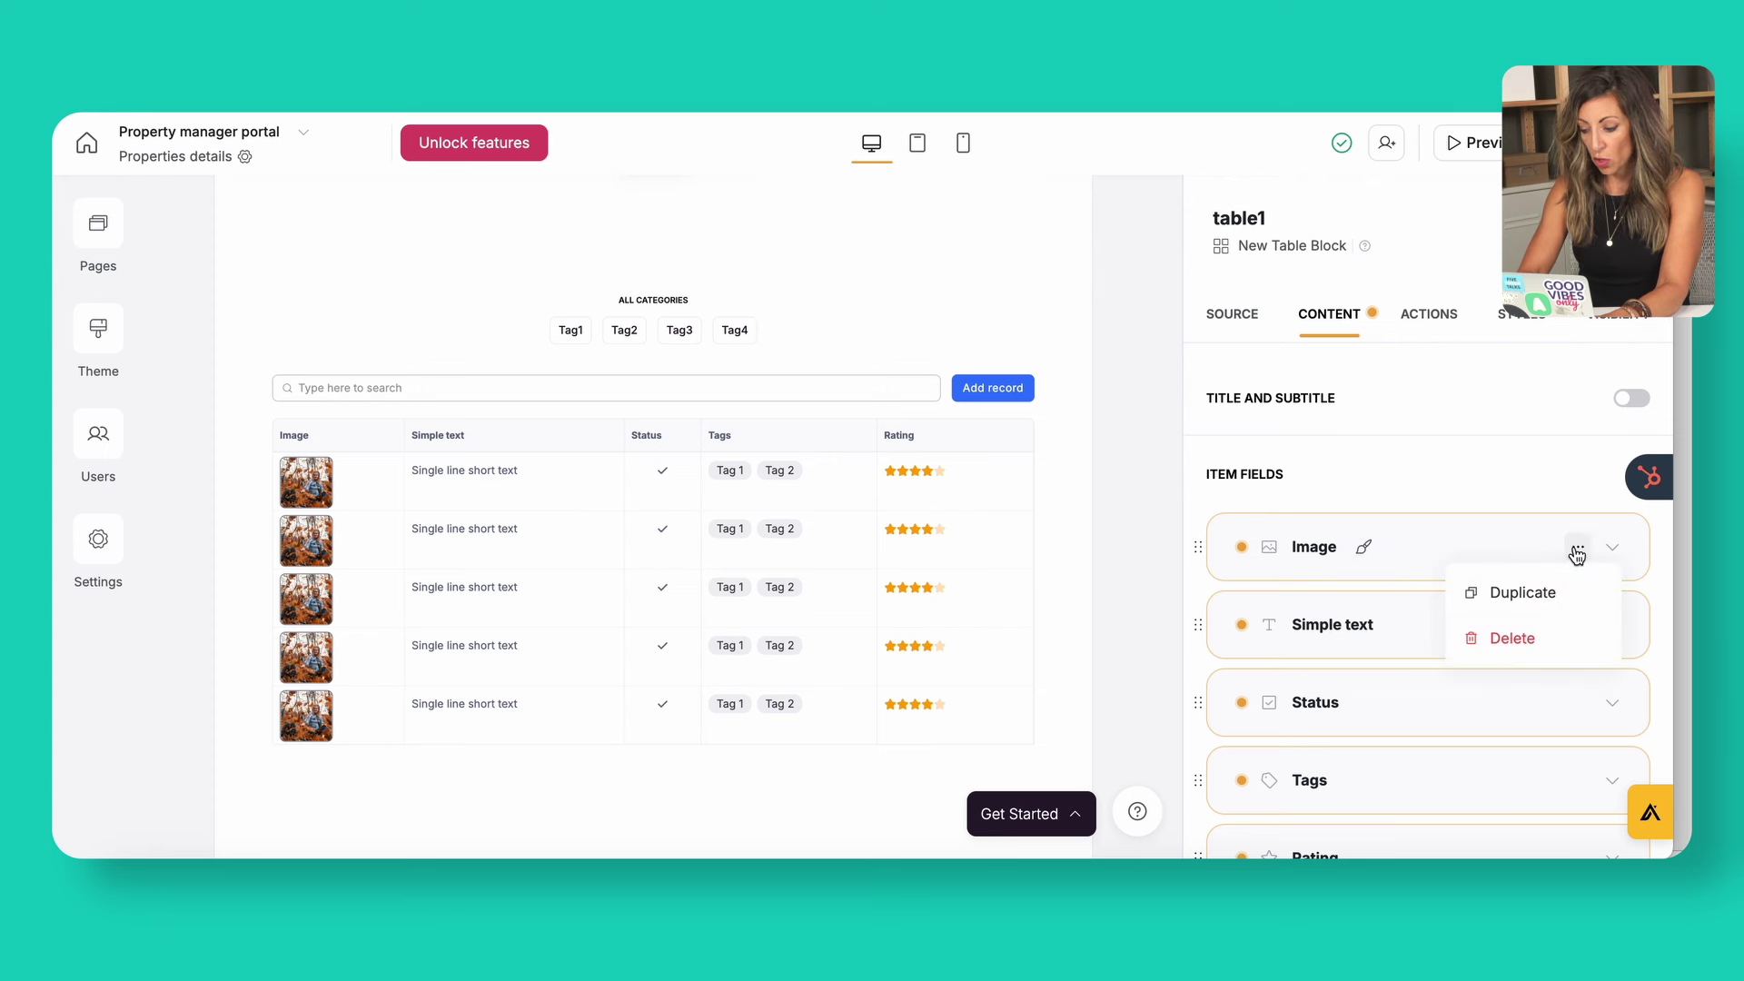
{"action": "left_click", "coordinate": [1611, 551]}
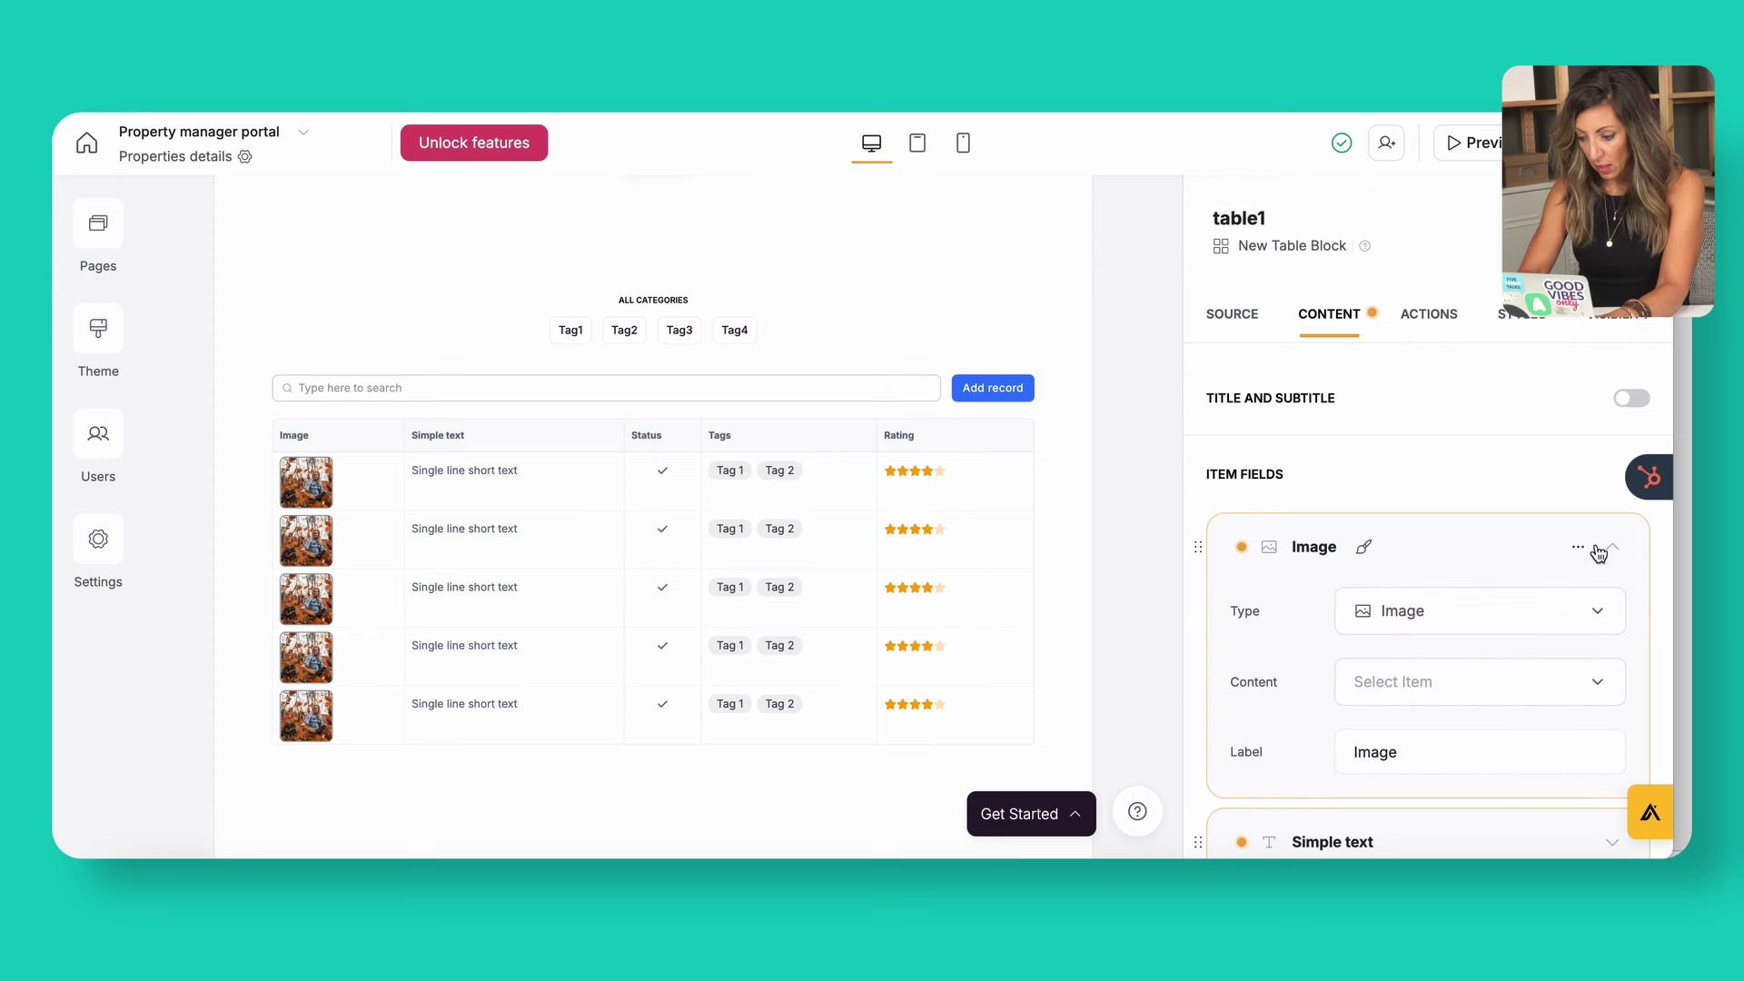
{"action": "left_click", "coordinate": [1451, 620]}
{"action": "left_click", "coordinate": [1417, 720]}
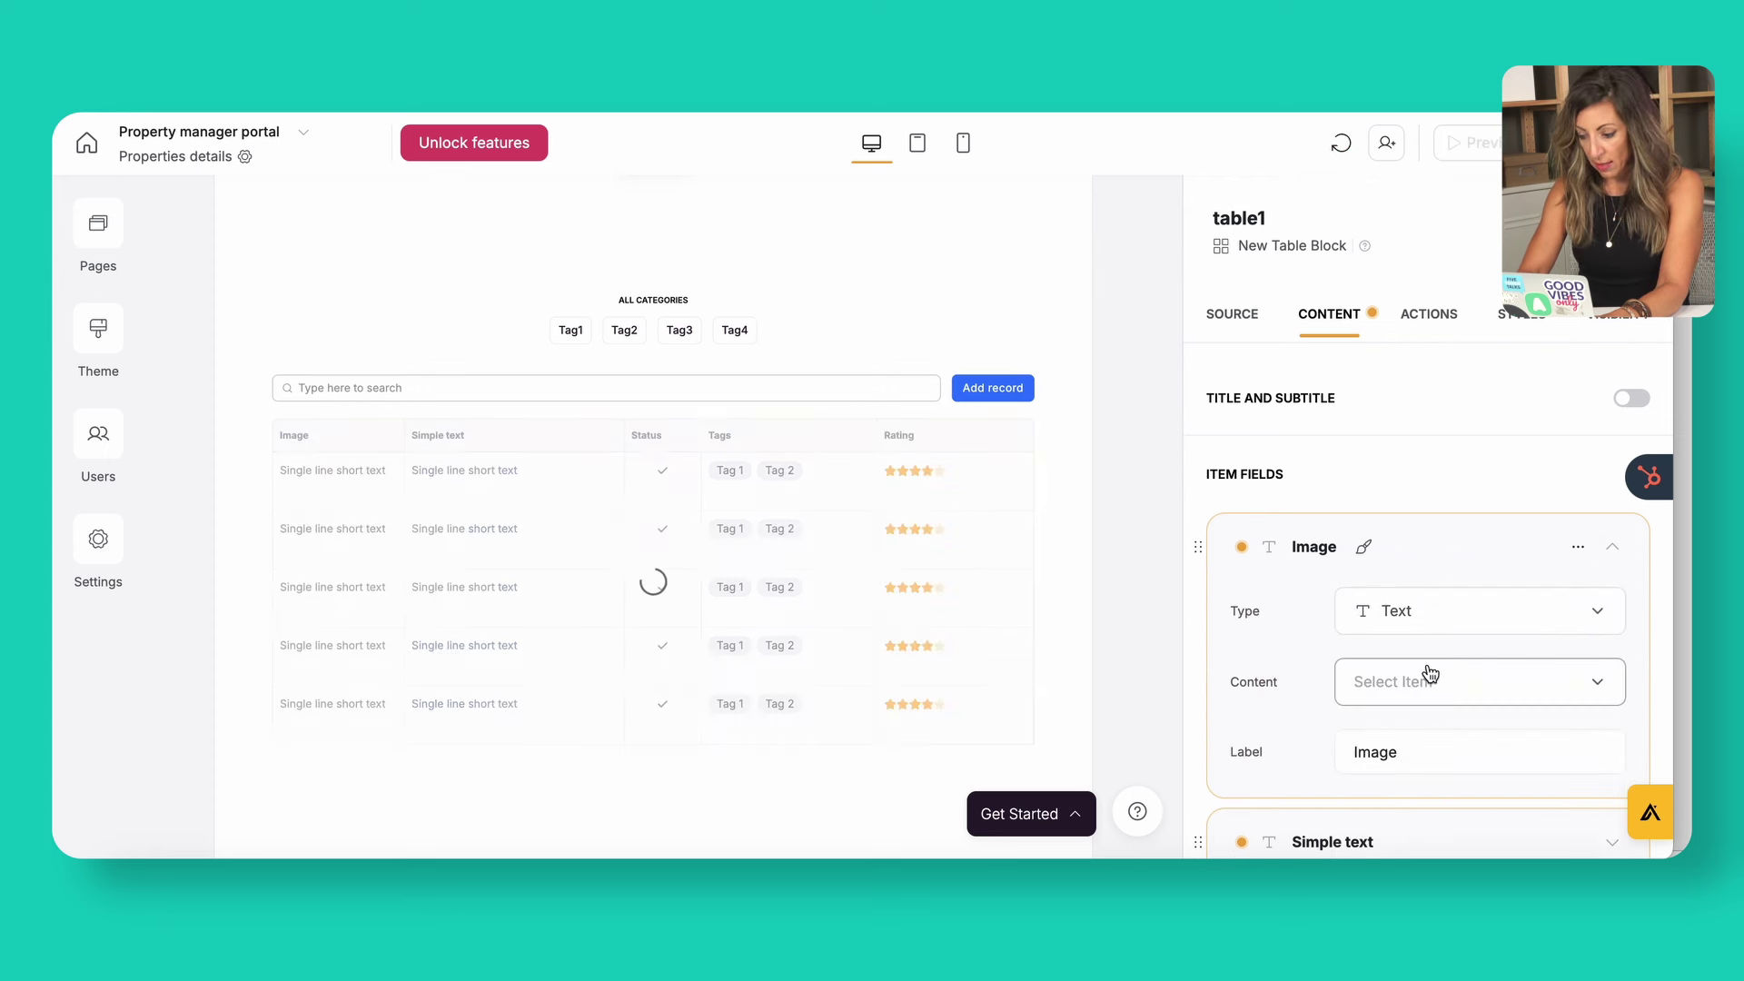
{"action": "left_click", "coordinate": [1416, 690]}
{"action": "left_click", "coordinate": [1424, 795]}
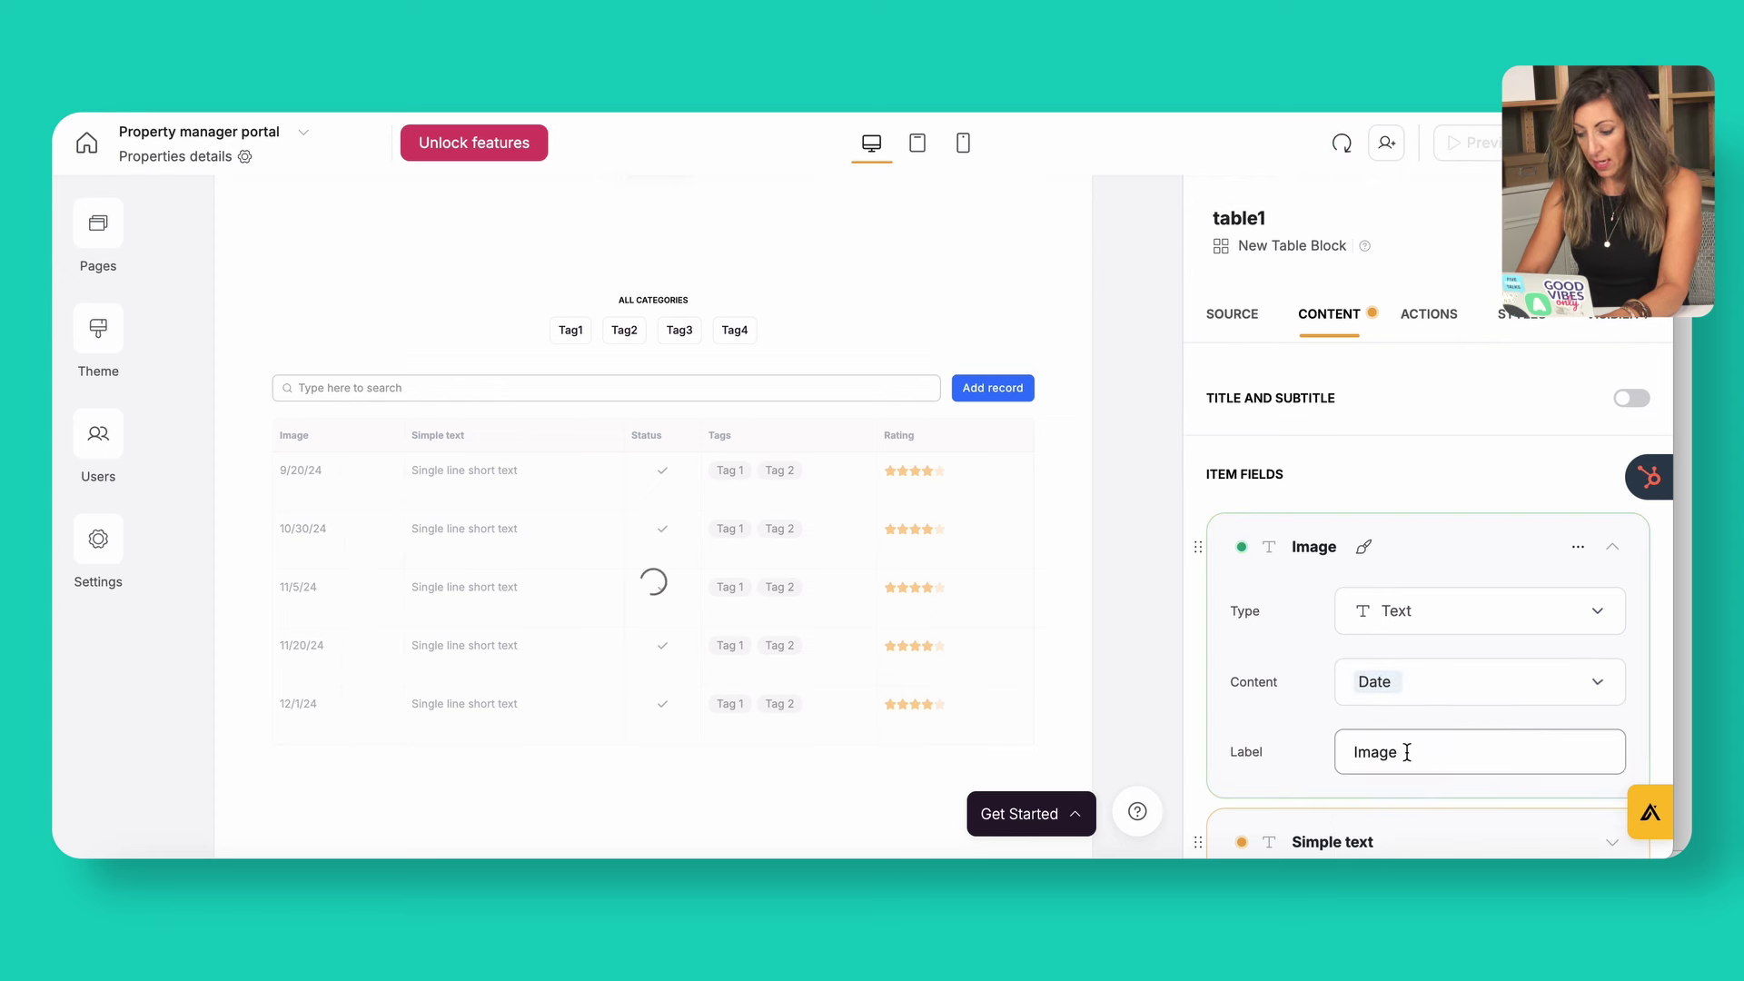
{"action": "scroll", "coordinate": [1453, 744], "scroll_direction": "down", "scroll_amount": 3}
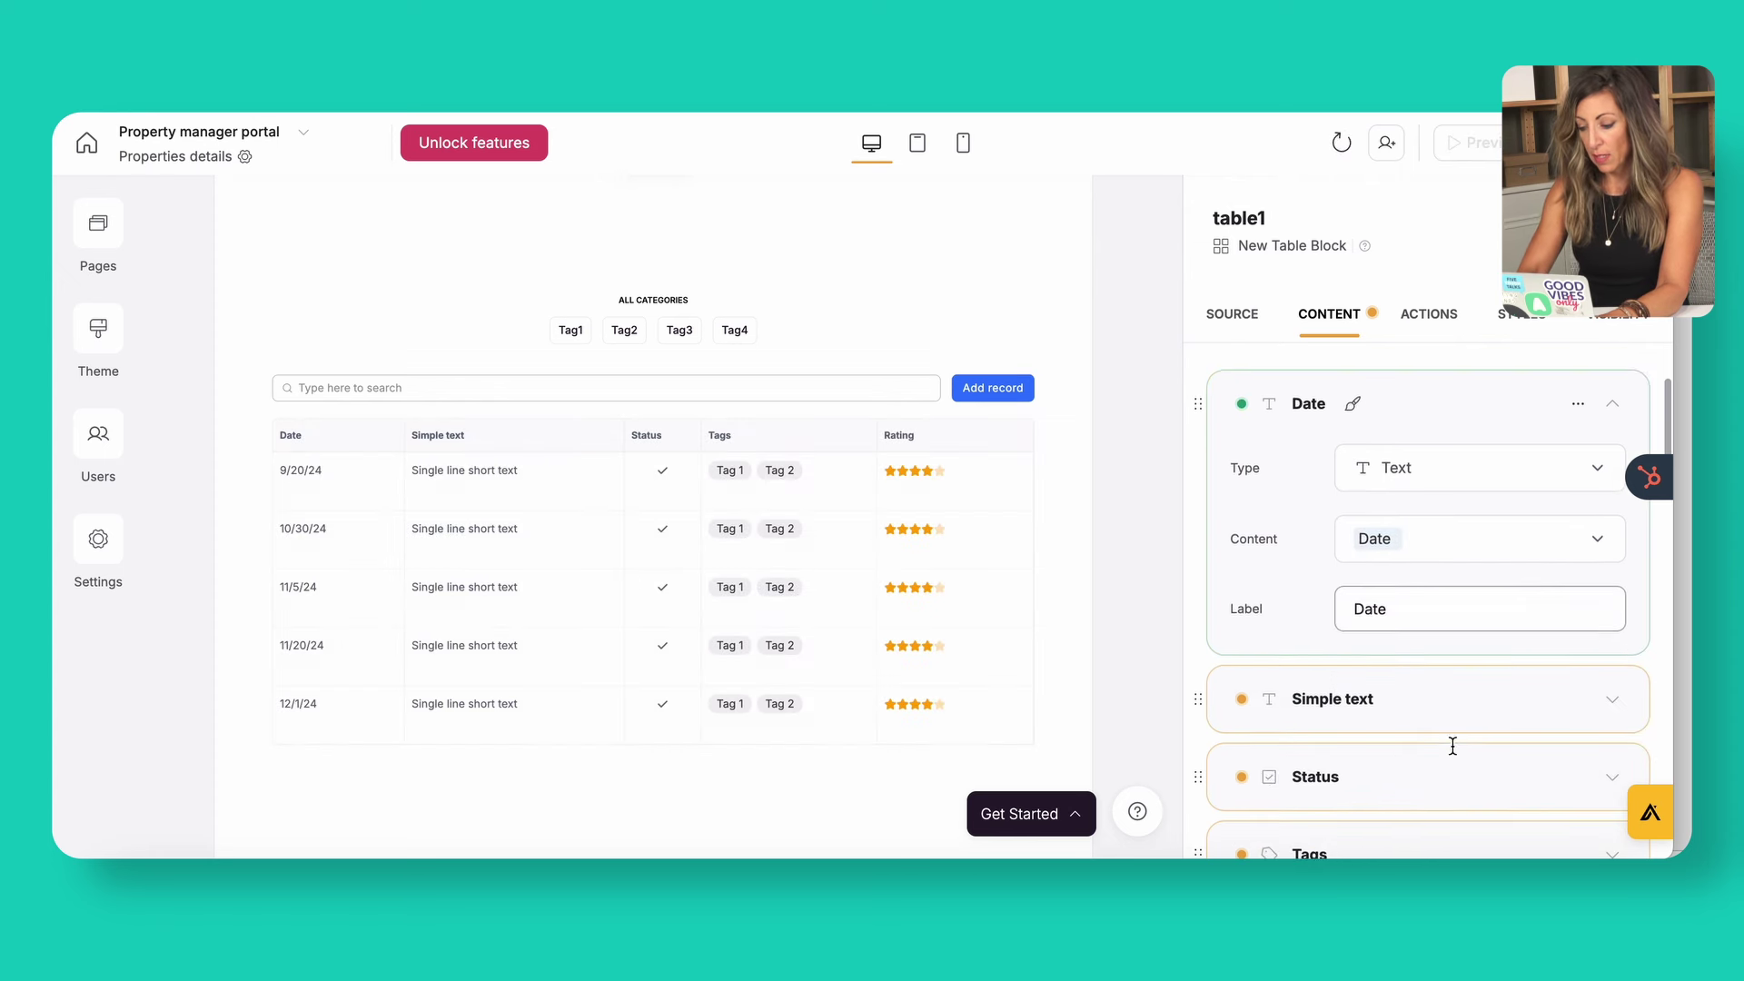
- Map the table's Simple text field to the Details column and label it Details
{"action": "left_click", "coordinate": [1580, 614]}
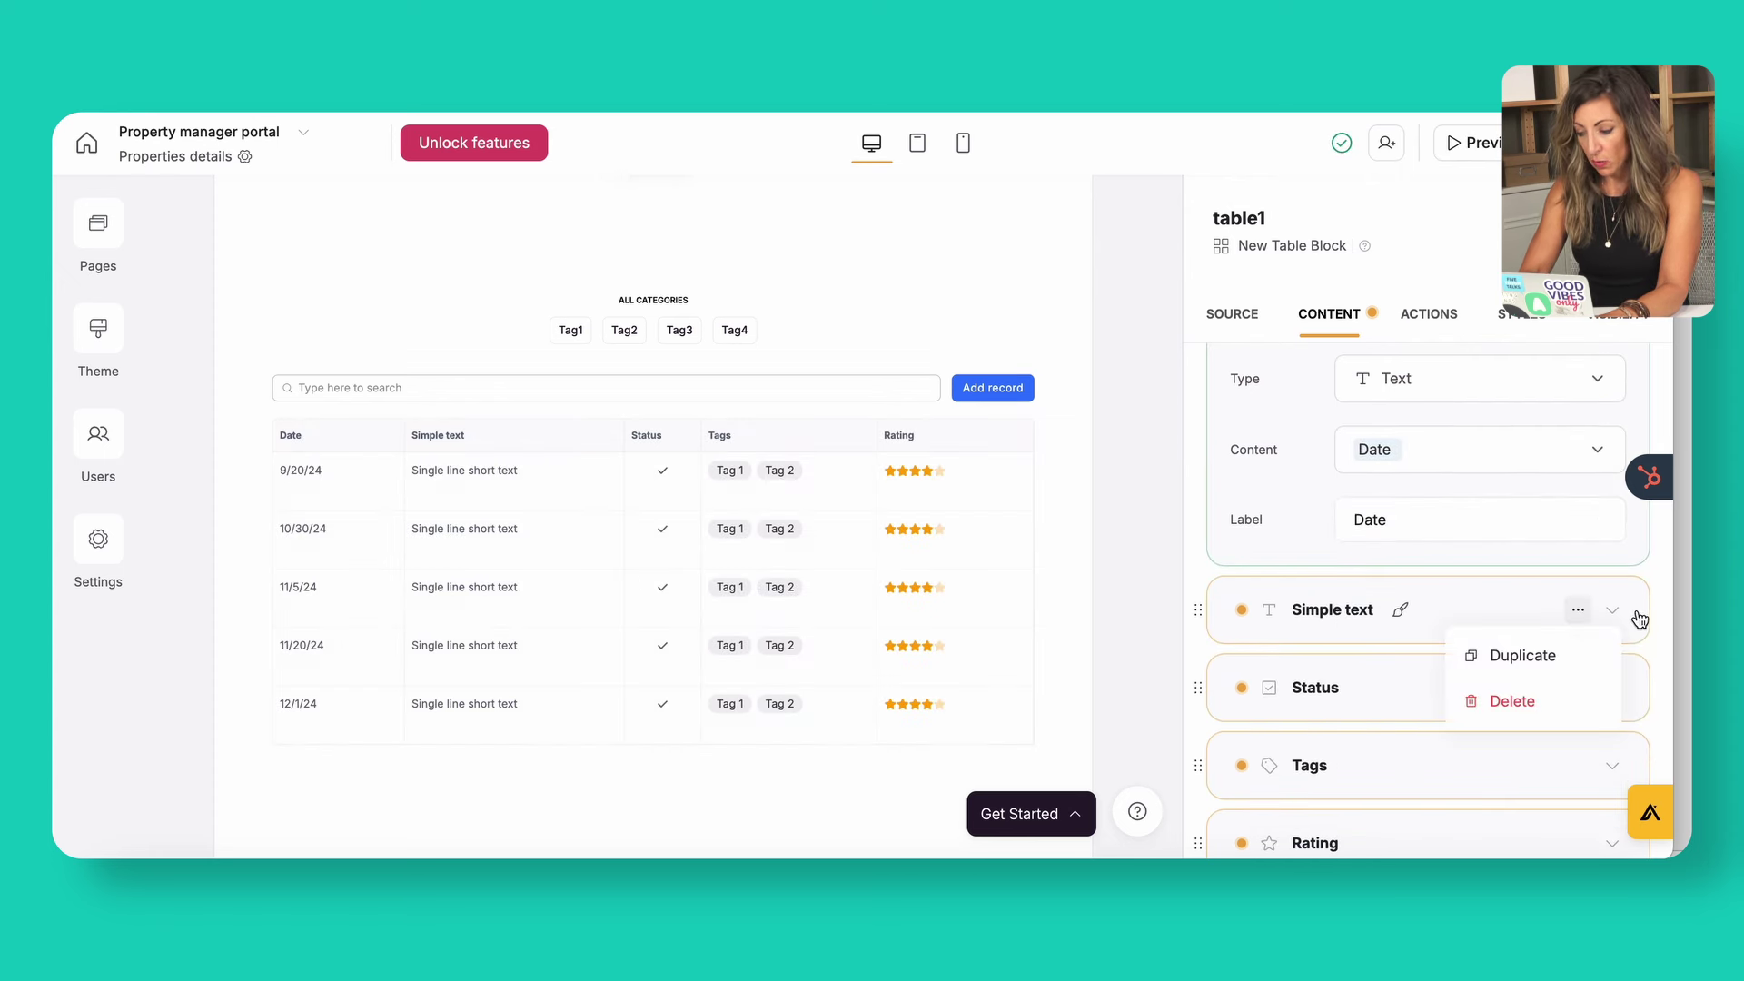
{"action": "left_click", "coordinate": [1614, 611]}
{"action": "left_click", "coordinate": [1422, 751]}
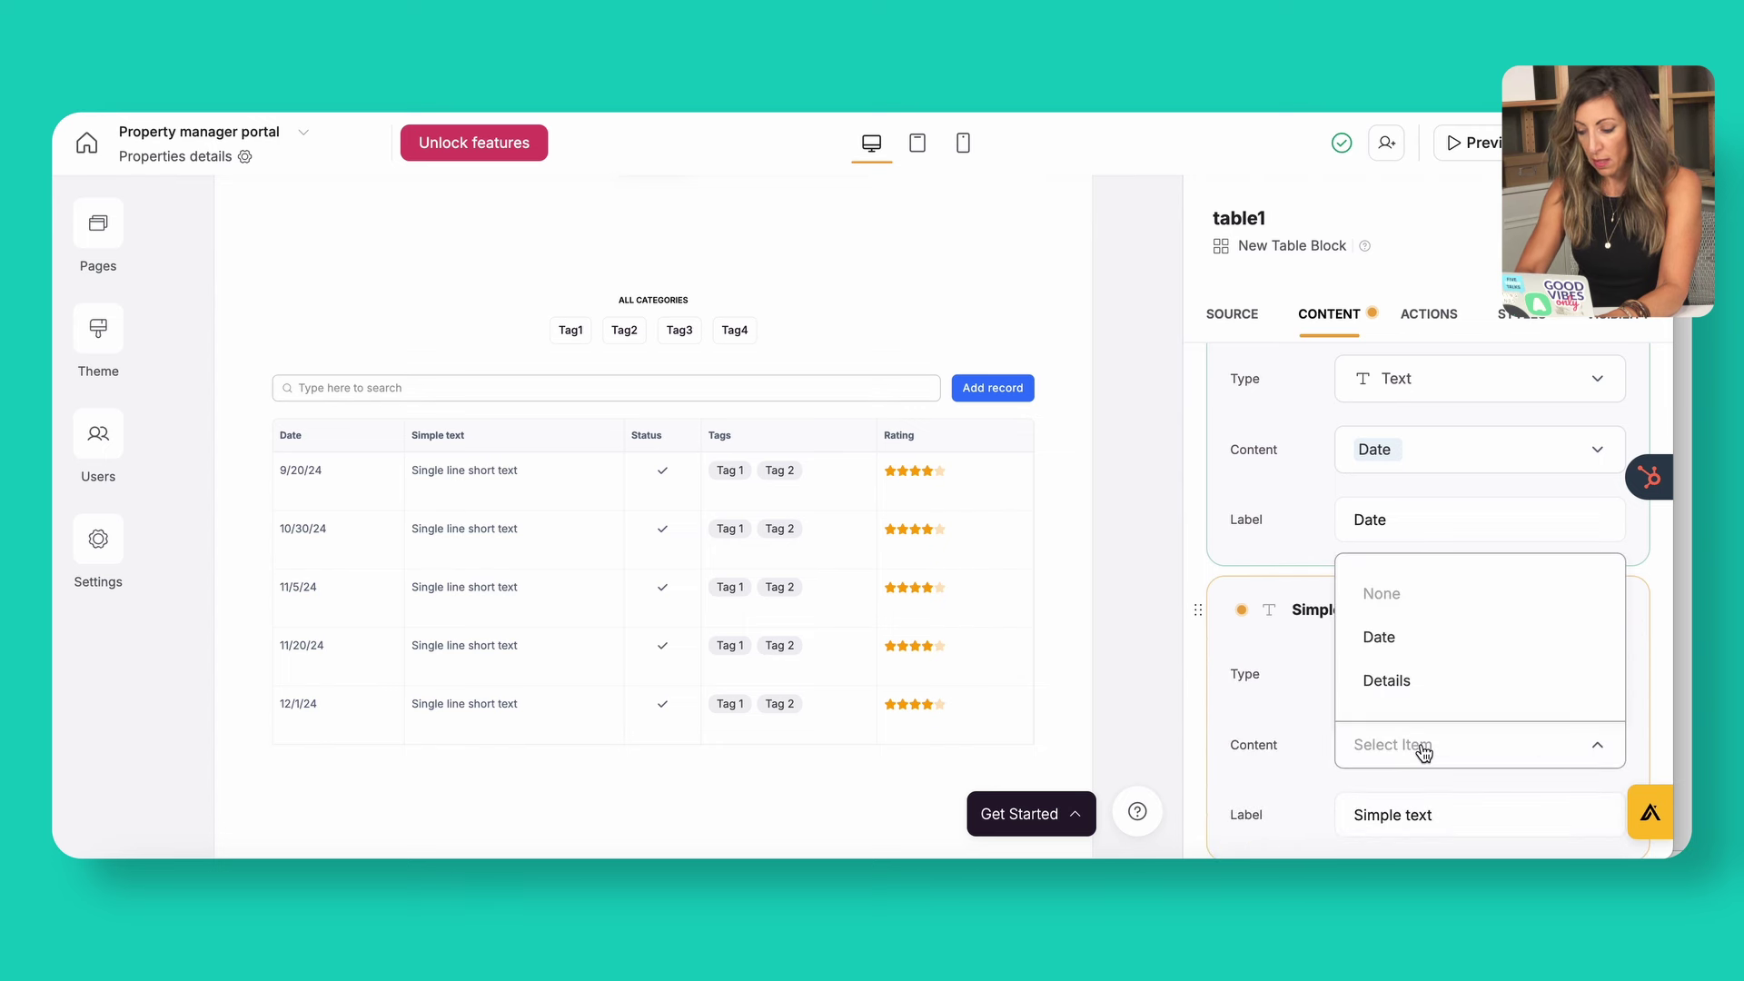
{"action": "left_click", "coordinate": [1403, 683]}
{"action": "type", "text": "De"}
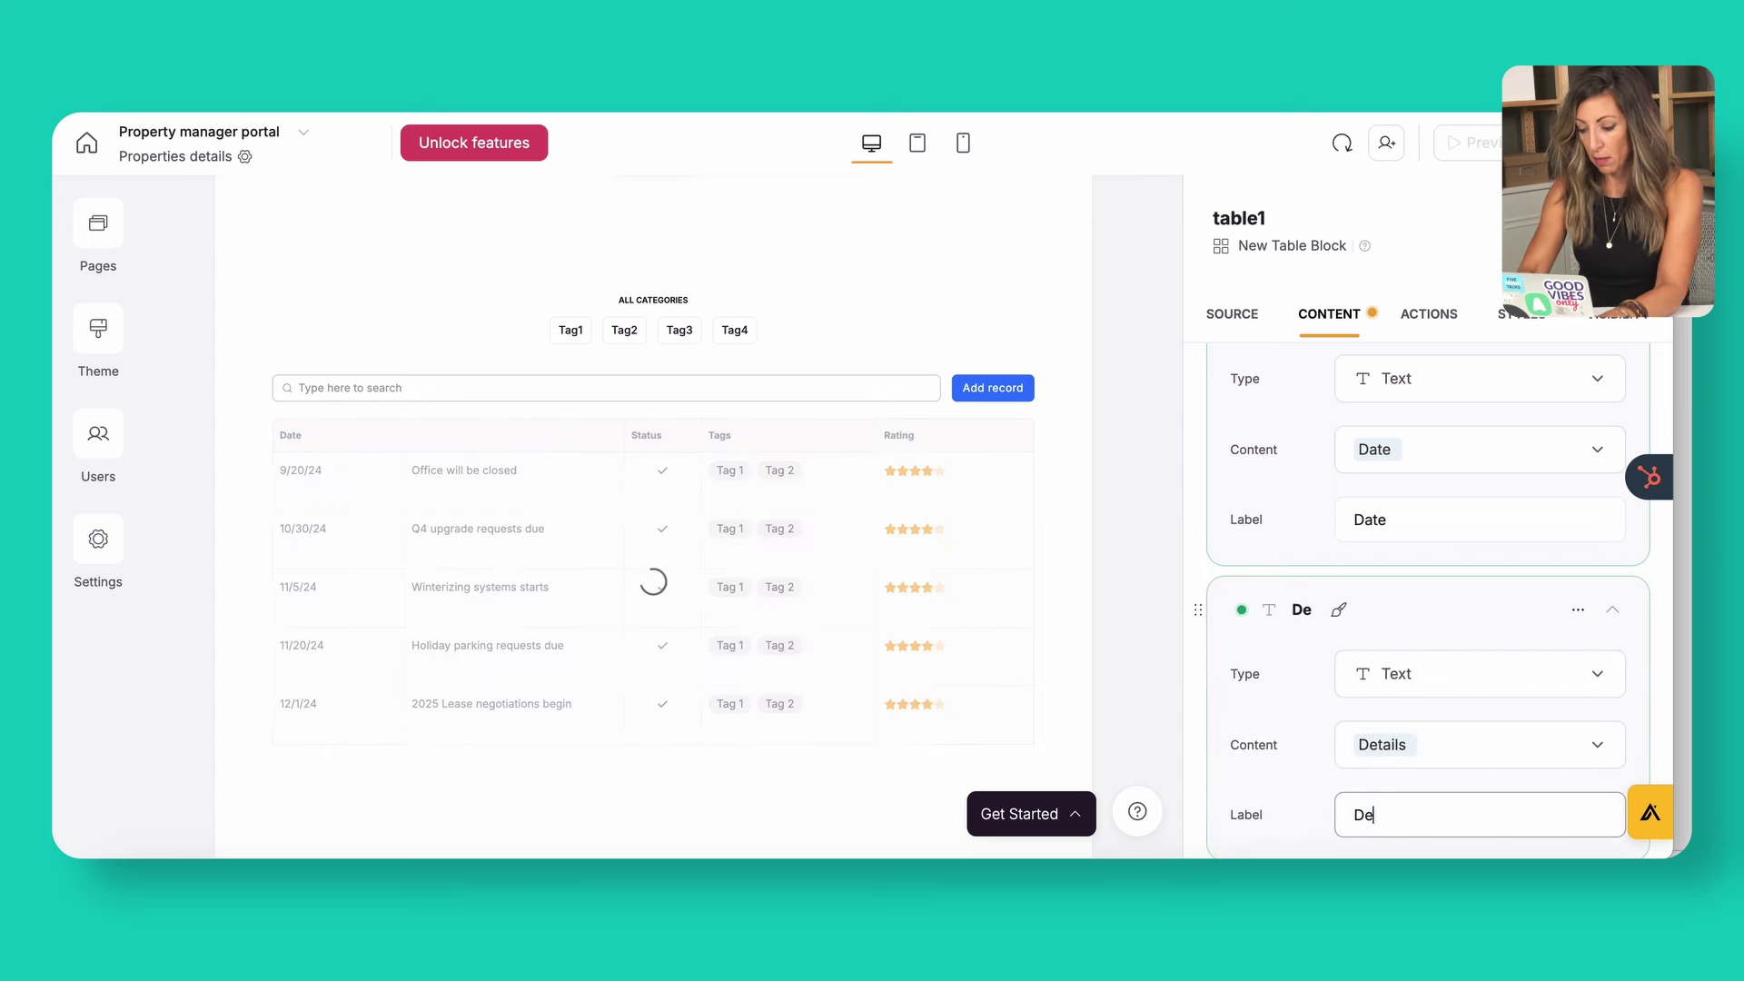
{"action": "type", "text": "tails"}
{"action": "scroll", "coordinate": [1556, 805], "scroll_direction": "down", "scroll_amount": 5}
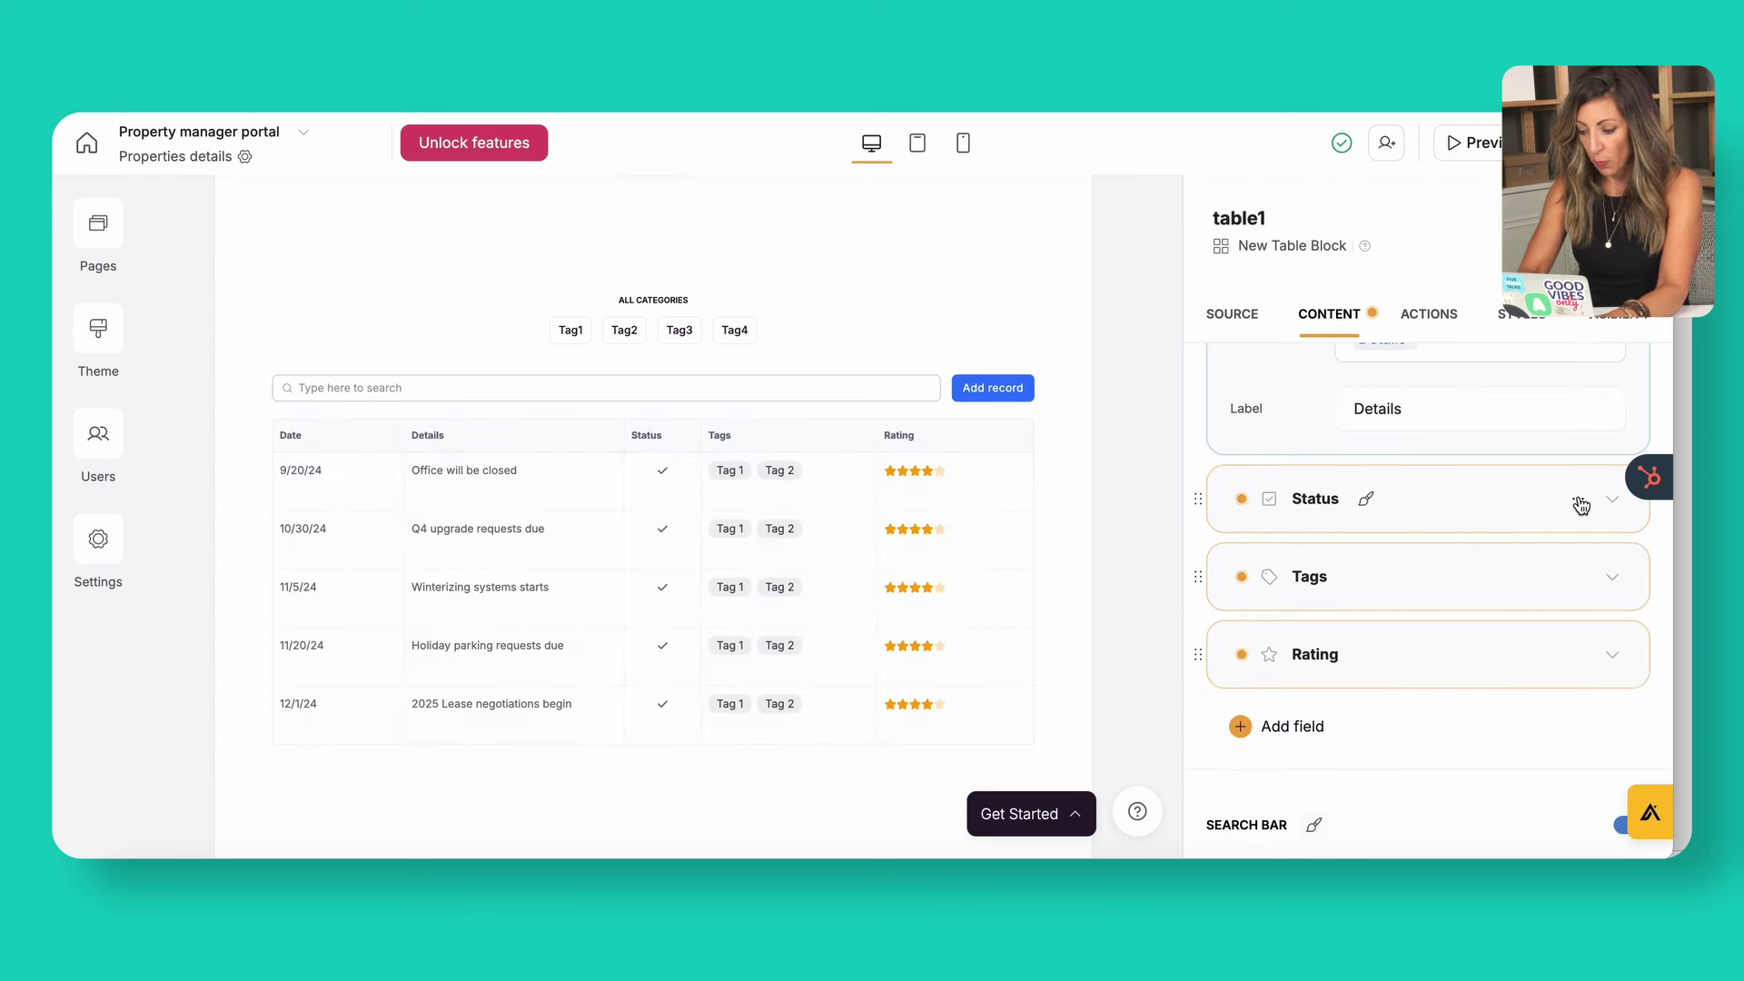
- Delete the Status, Tags and Rating fields from the table block
{"action": "left_click", "coordinate": [1508, 607]}
{"action": "left_click", "coordinate": [1579, 499]}
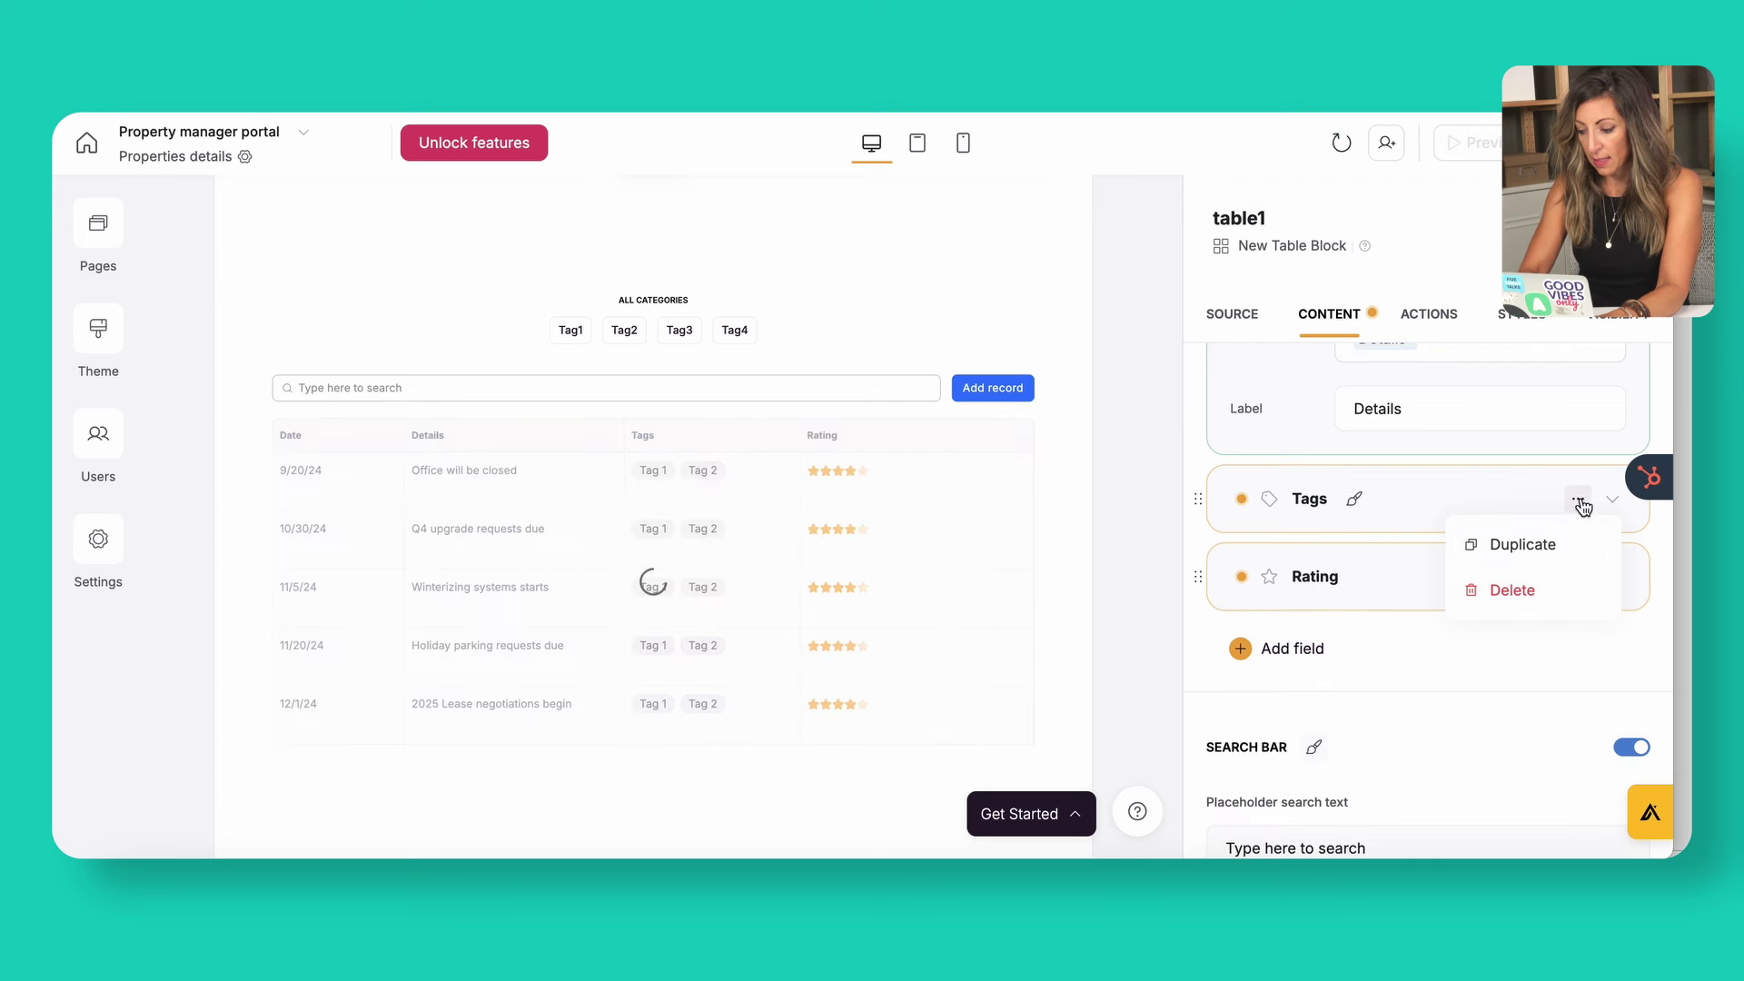
{"action": "left_click", "coordinate": [1549, 592]}
{"action": "left_click", "coordinate": [1578, 499]}
{"action": "left_click", "coordinate": [1550, 588]}
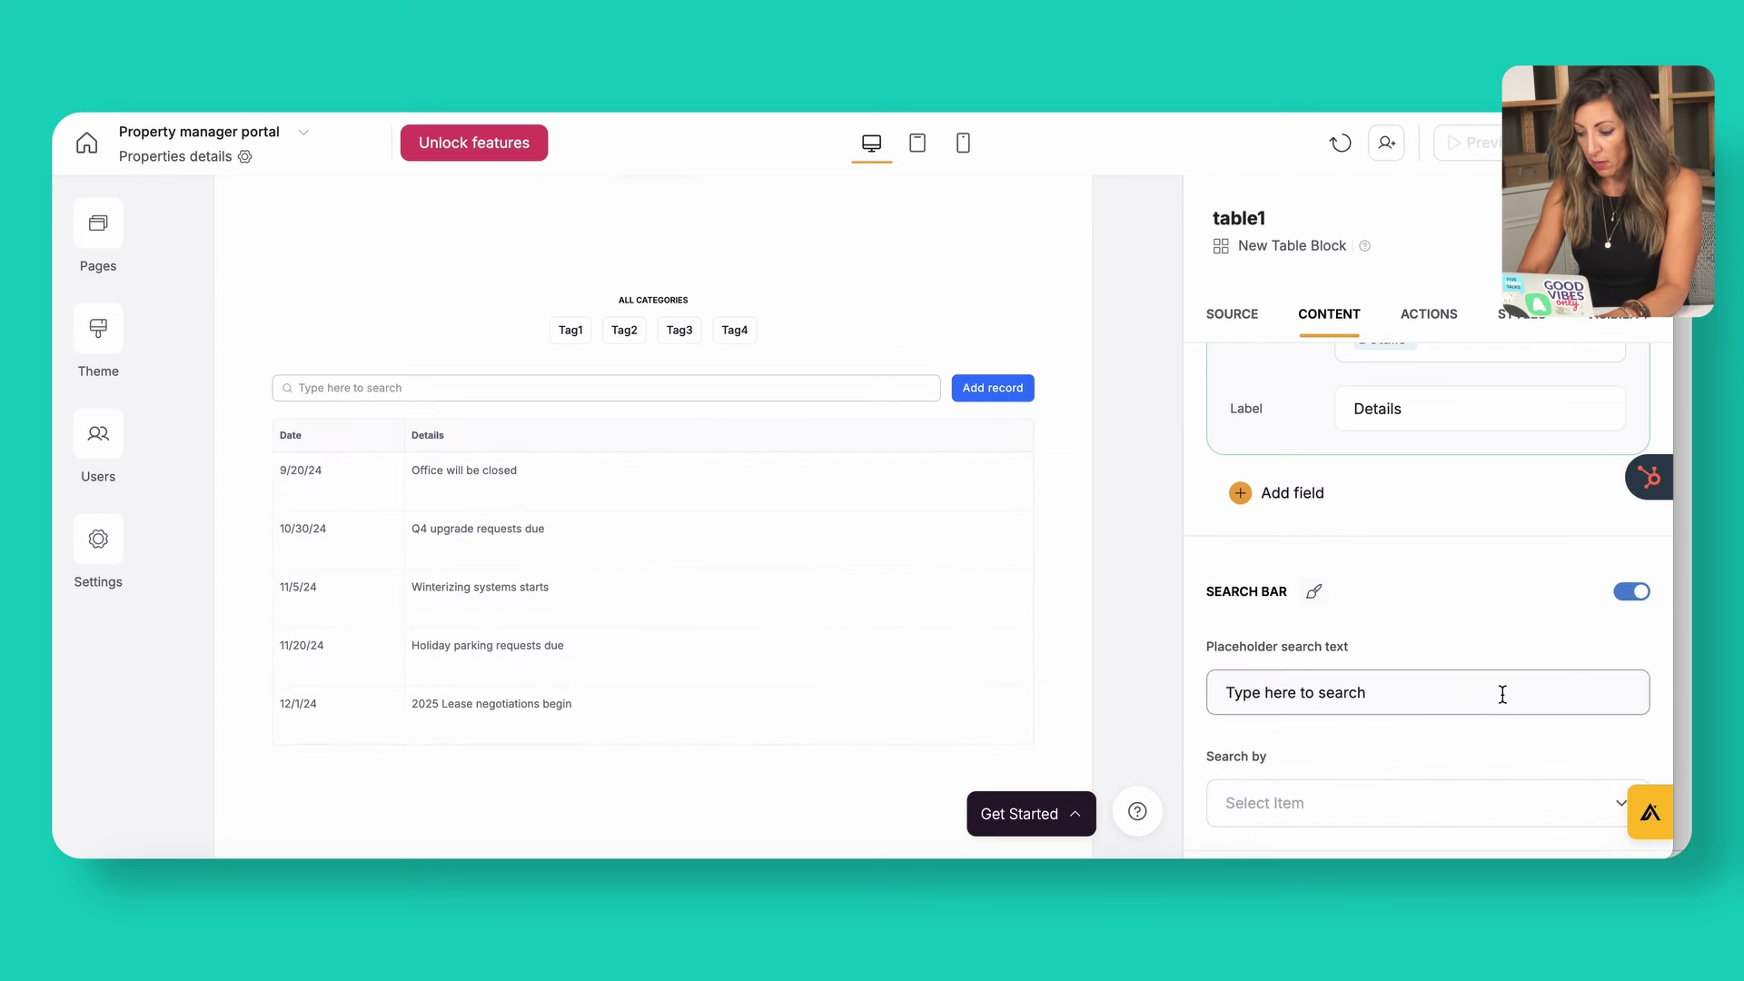
- Turn off the table's search bar and delete its Add record button
{"action": "left_click", "coordinate": [1632, 594]}
{"action": "left_click", "coordinate": [1428, 316]}
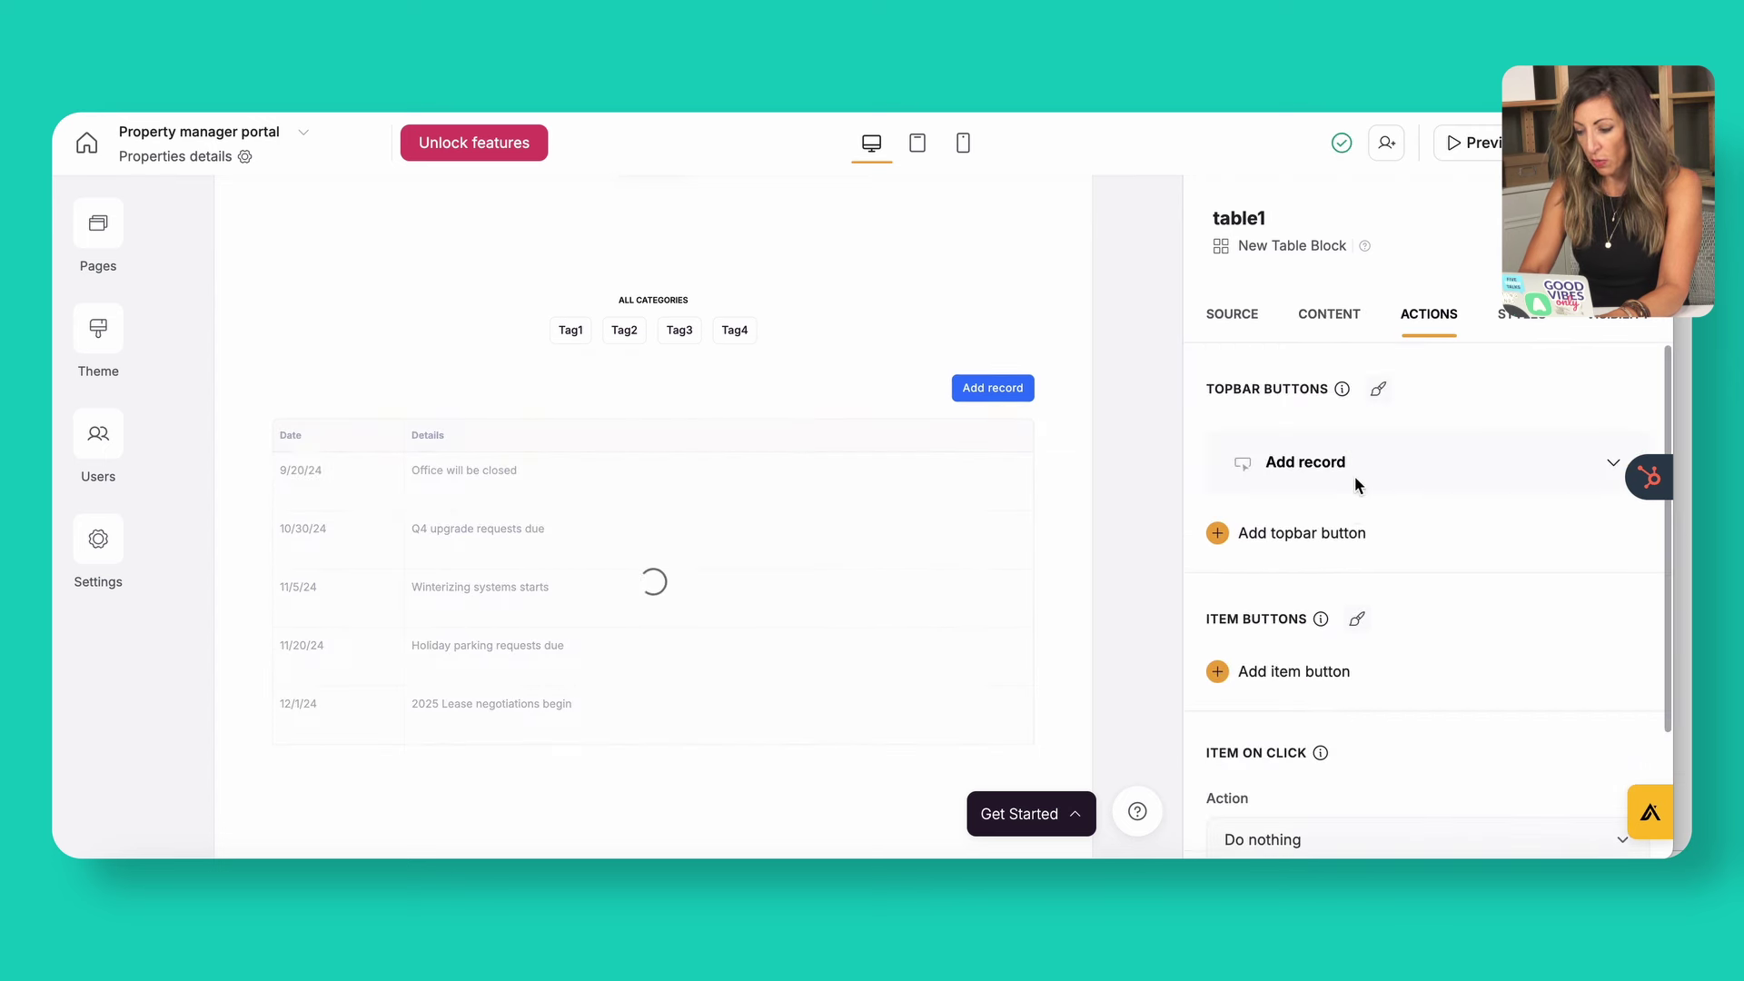
{"action": "left_click", "coordinate": [1544, 462]}
{"action": "left_click", "coordinate": [1450, 553]}
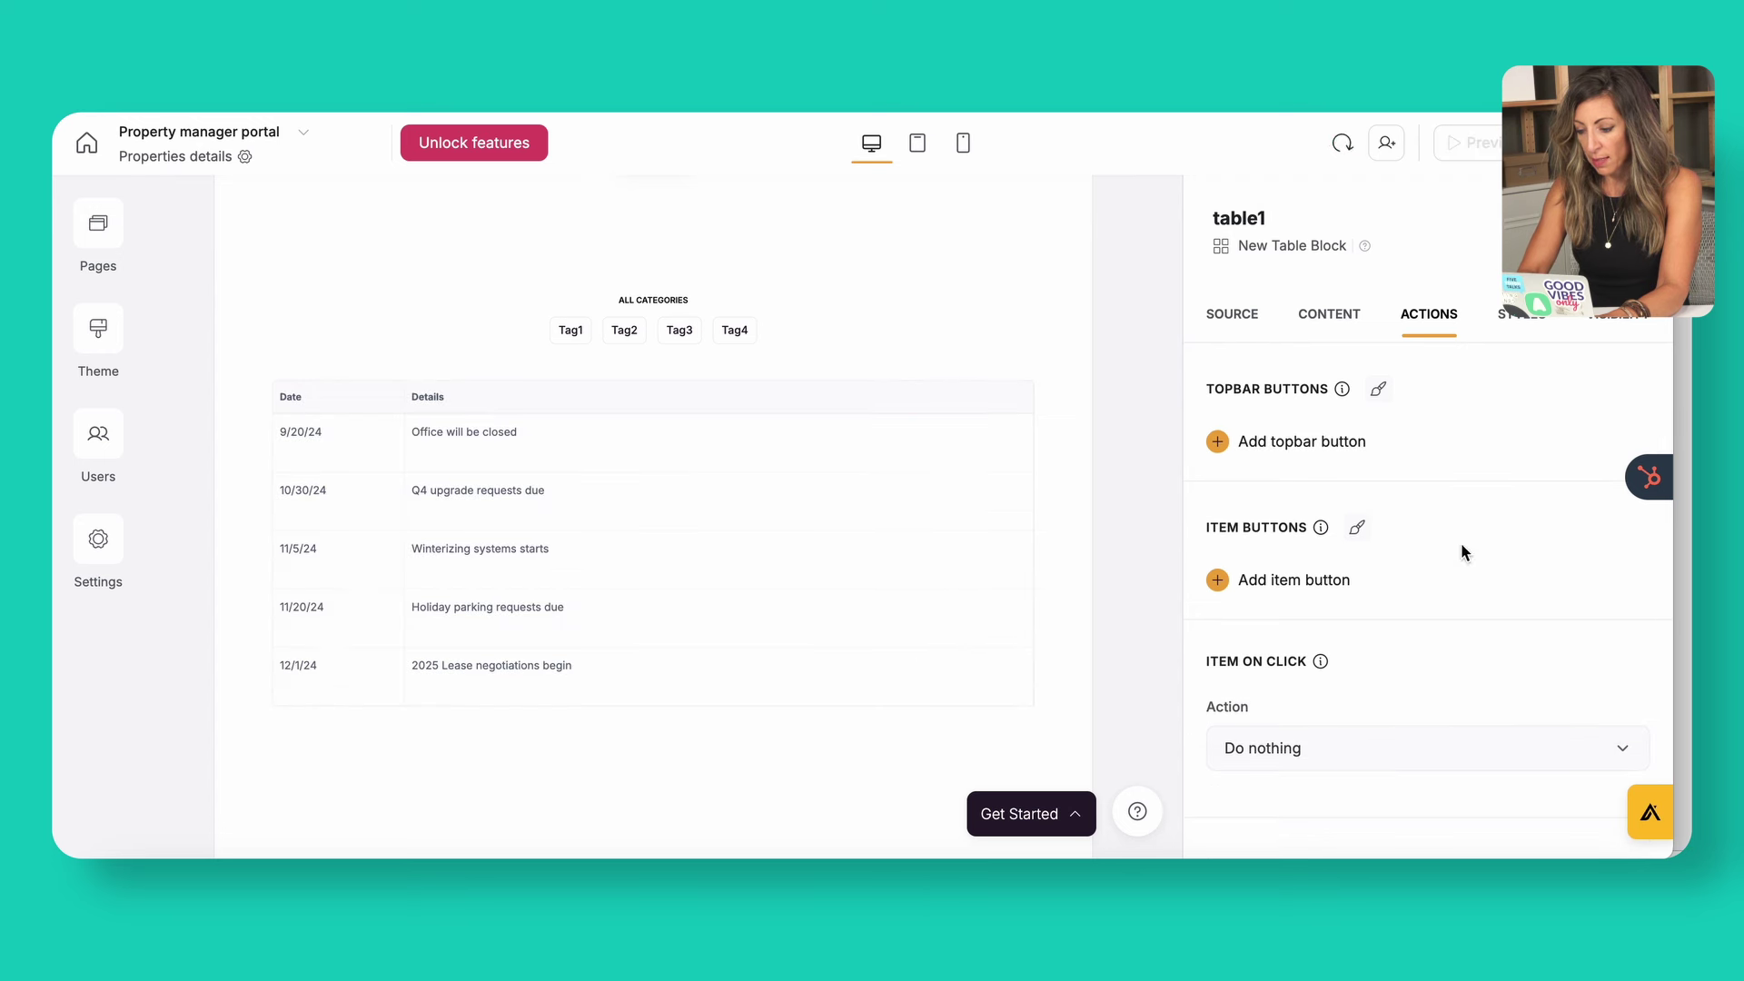
- Delete the ALL CATEGORIES filter from the table block
{"action": "left_click", "coordinate": [1232, 316]}
{"action": "scroll", "coordinate": [1394, 700], "scroll_direction": "down", "scroll_amount": 3}
{"action": "scroll", "coordinate": [1386, 705], "scroll_direction": "down", "scroll_amount": 2}
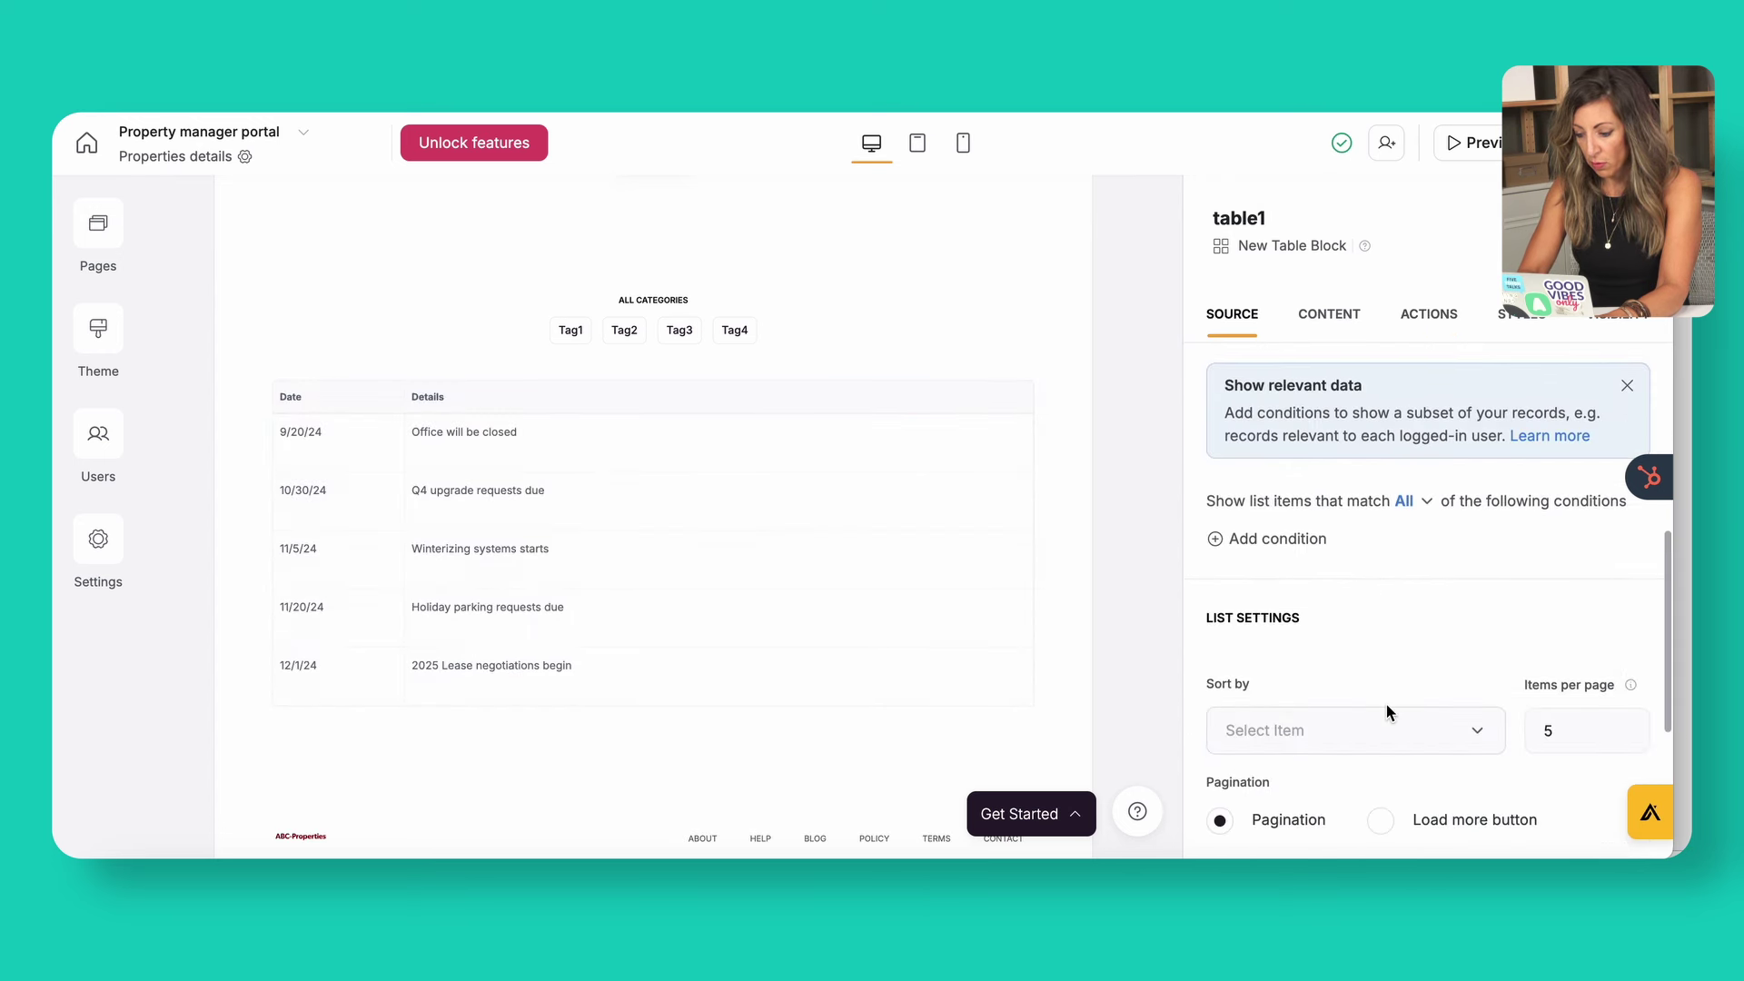
{"action": "scroll", "coordinate": [1387, 706], "scroll_direction": "down", "scroll_amount": 2}
{"action": "scroll", "coordinate": [1386, 715], "scroll_direction": "down", "scroll_amount": 2}
{"action": "scroll", "coordinate": [1387, 709], "scroll_direction": "up", "scroll_amount": 8}
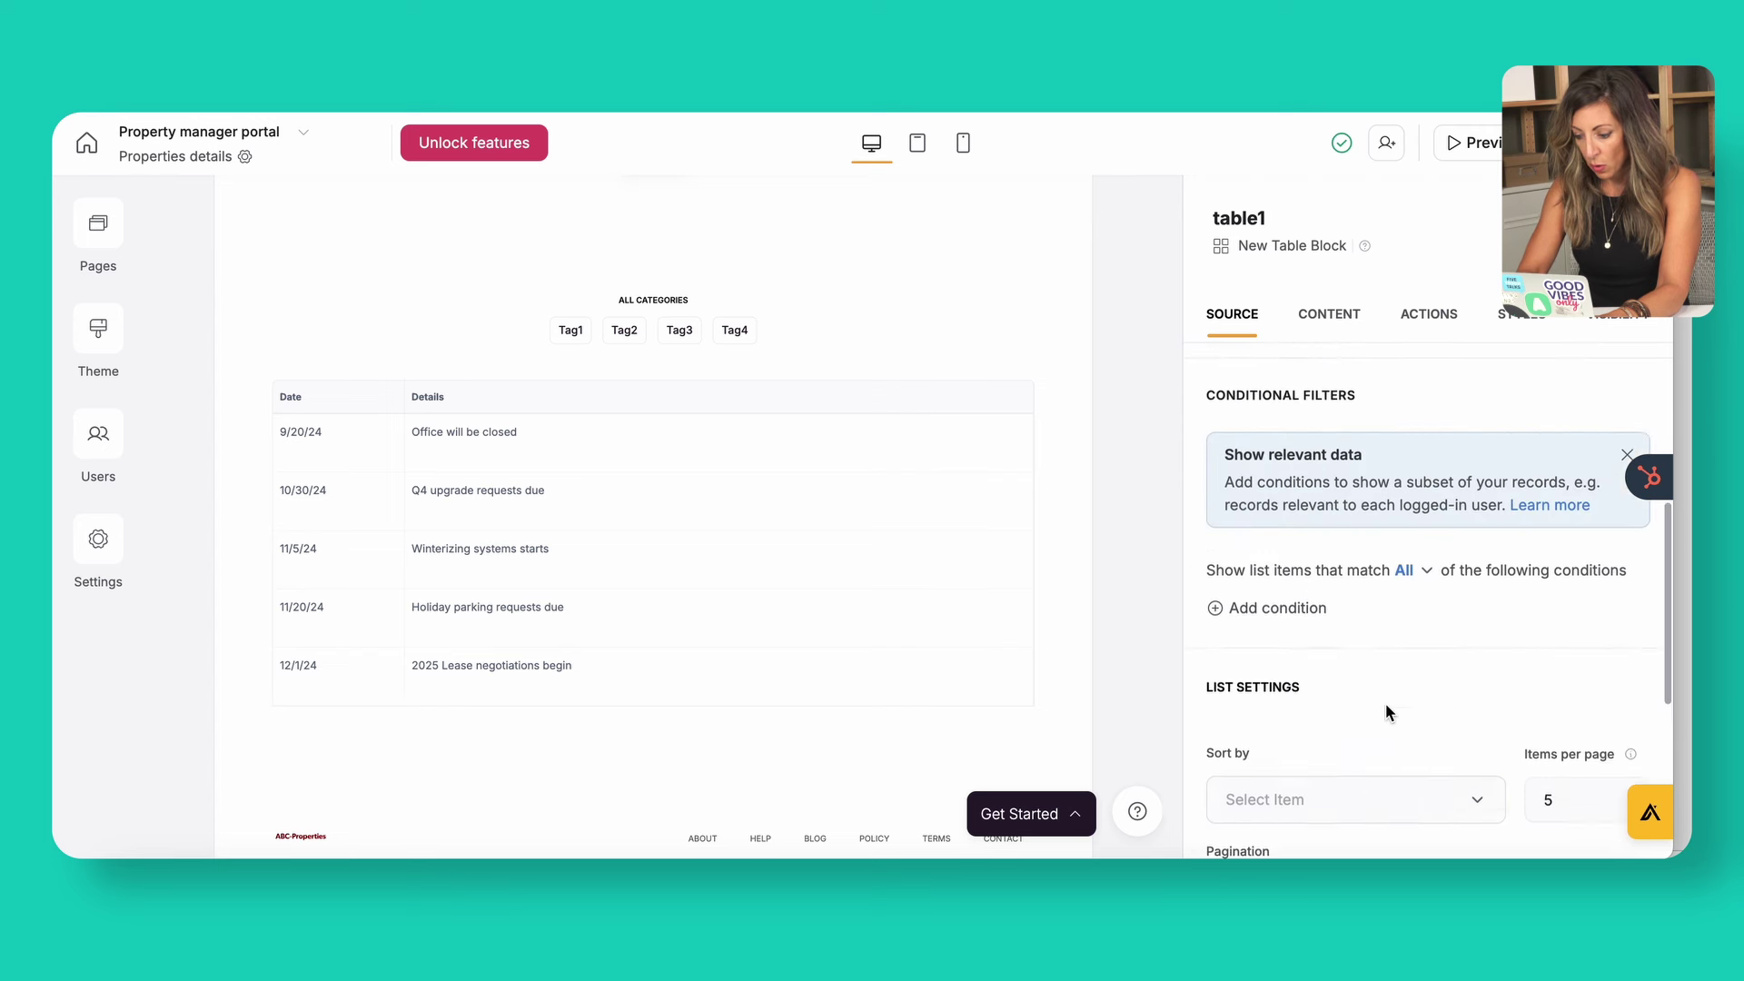
{"action": "scroll", "coordinate": [1388, 712], "scroll_direction": "down", "scroll_amount": 1}
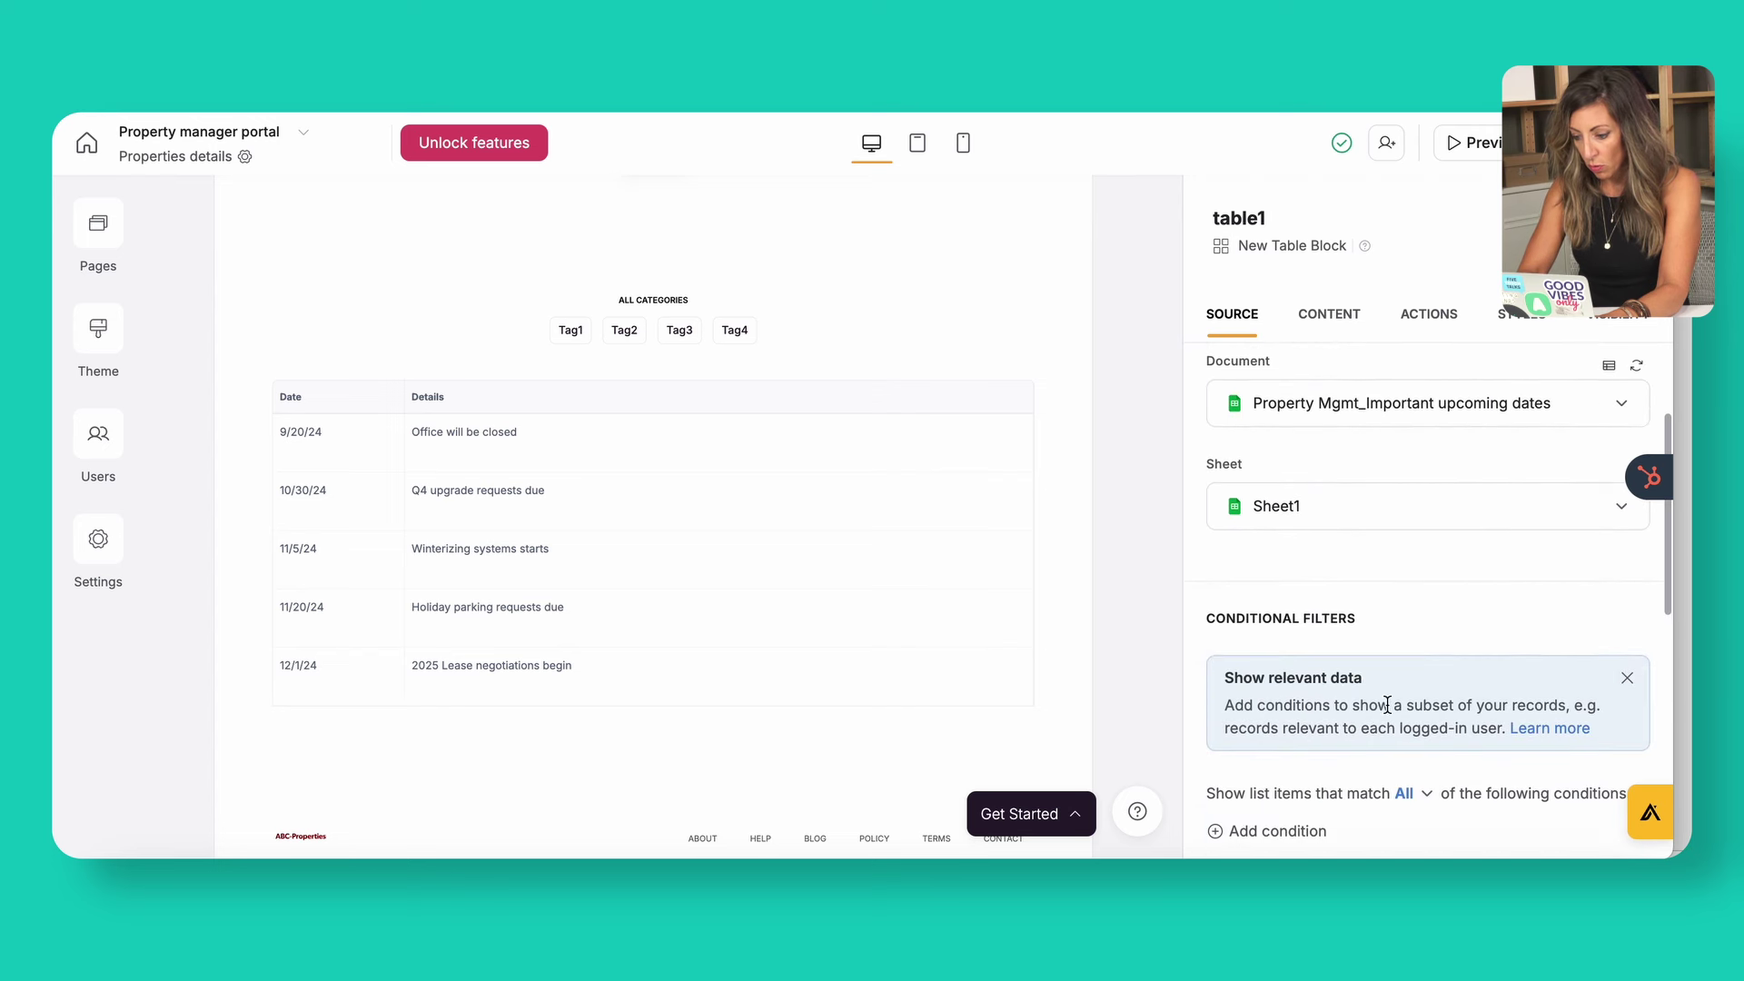
{"action": "left_click", "coordinate": [1329, 316]}
{"action": "scroll", "coordinate": [1454, 781], "scroll_direction": "down", "scroll_amount": 2}
{"action": "scroll", "coordinate": [1452, 781], "scroll_direction": "down", "scroll_amount": 3}
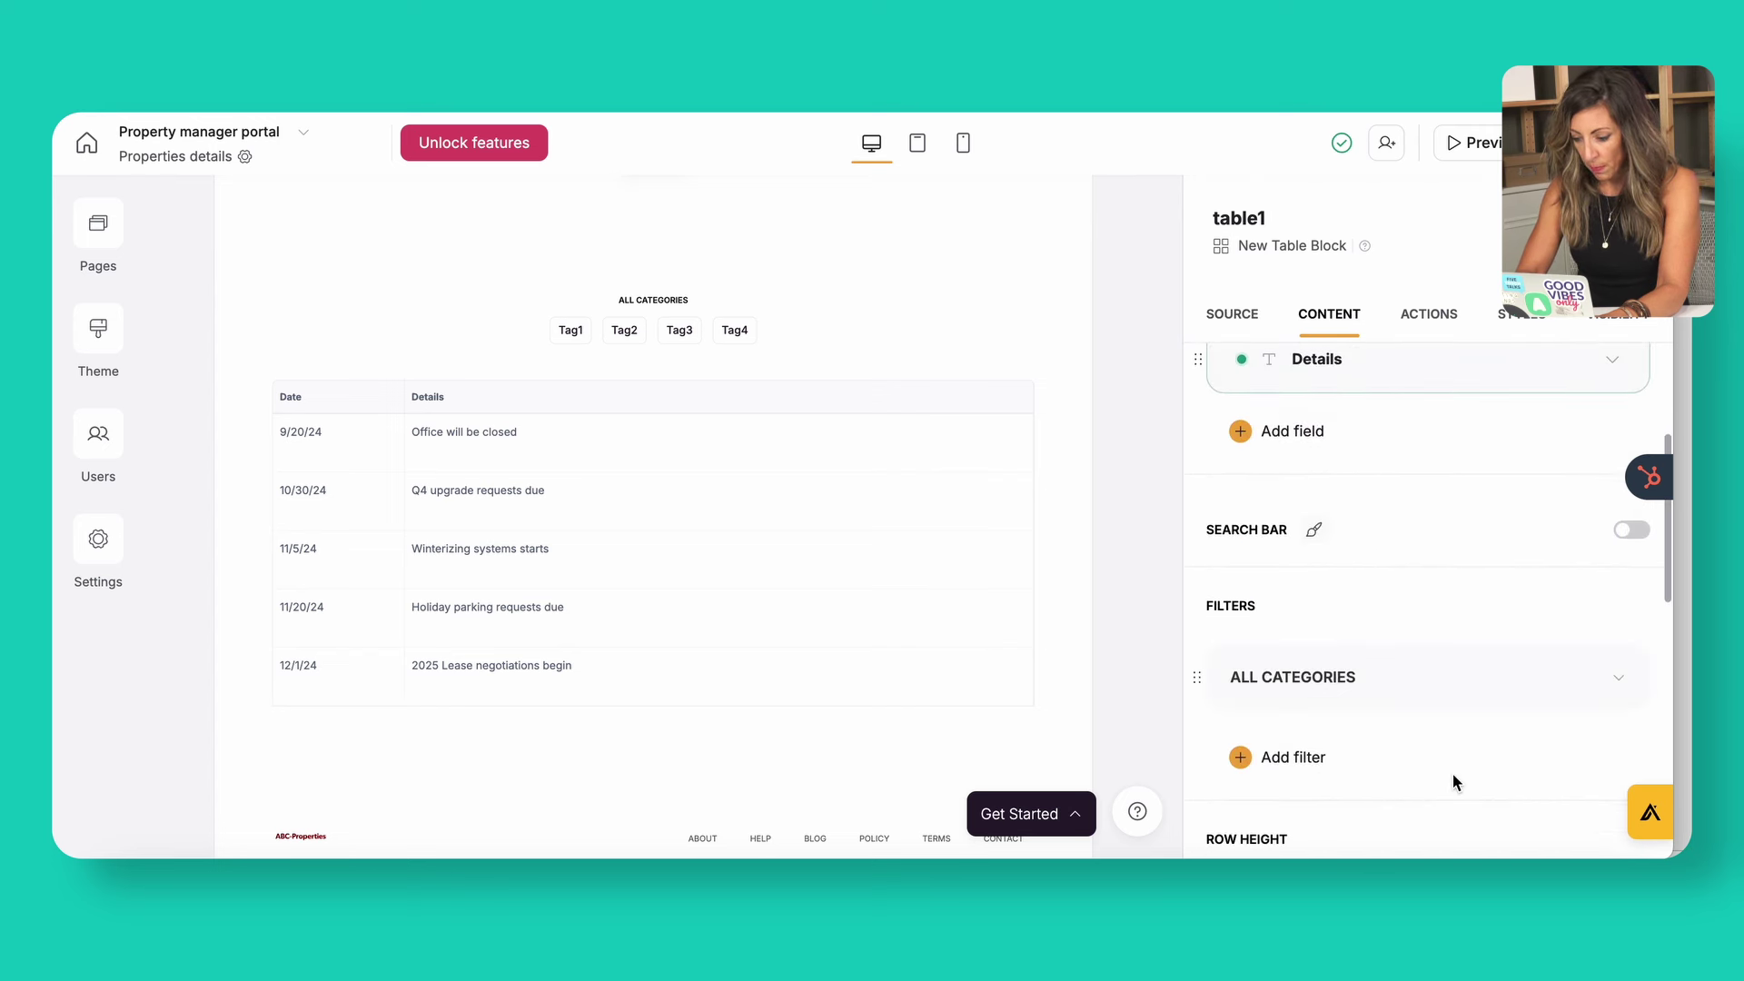
{"action": "left_click", "coordinate": [1588, 691]}
{"action": "left_click", "coordinate": [1490, 727]}
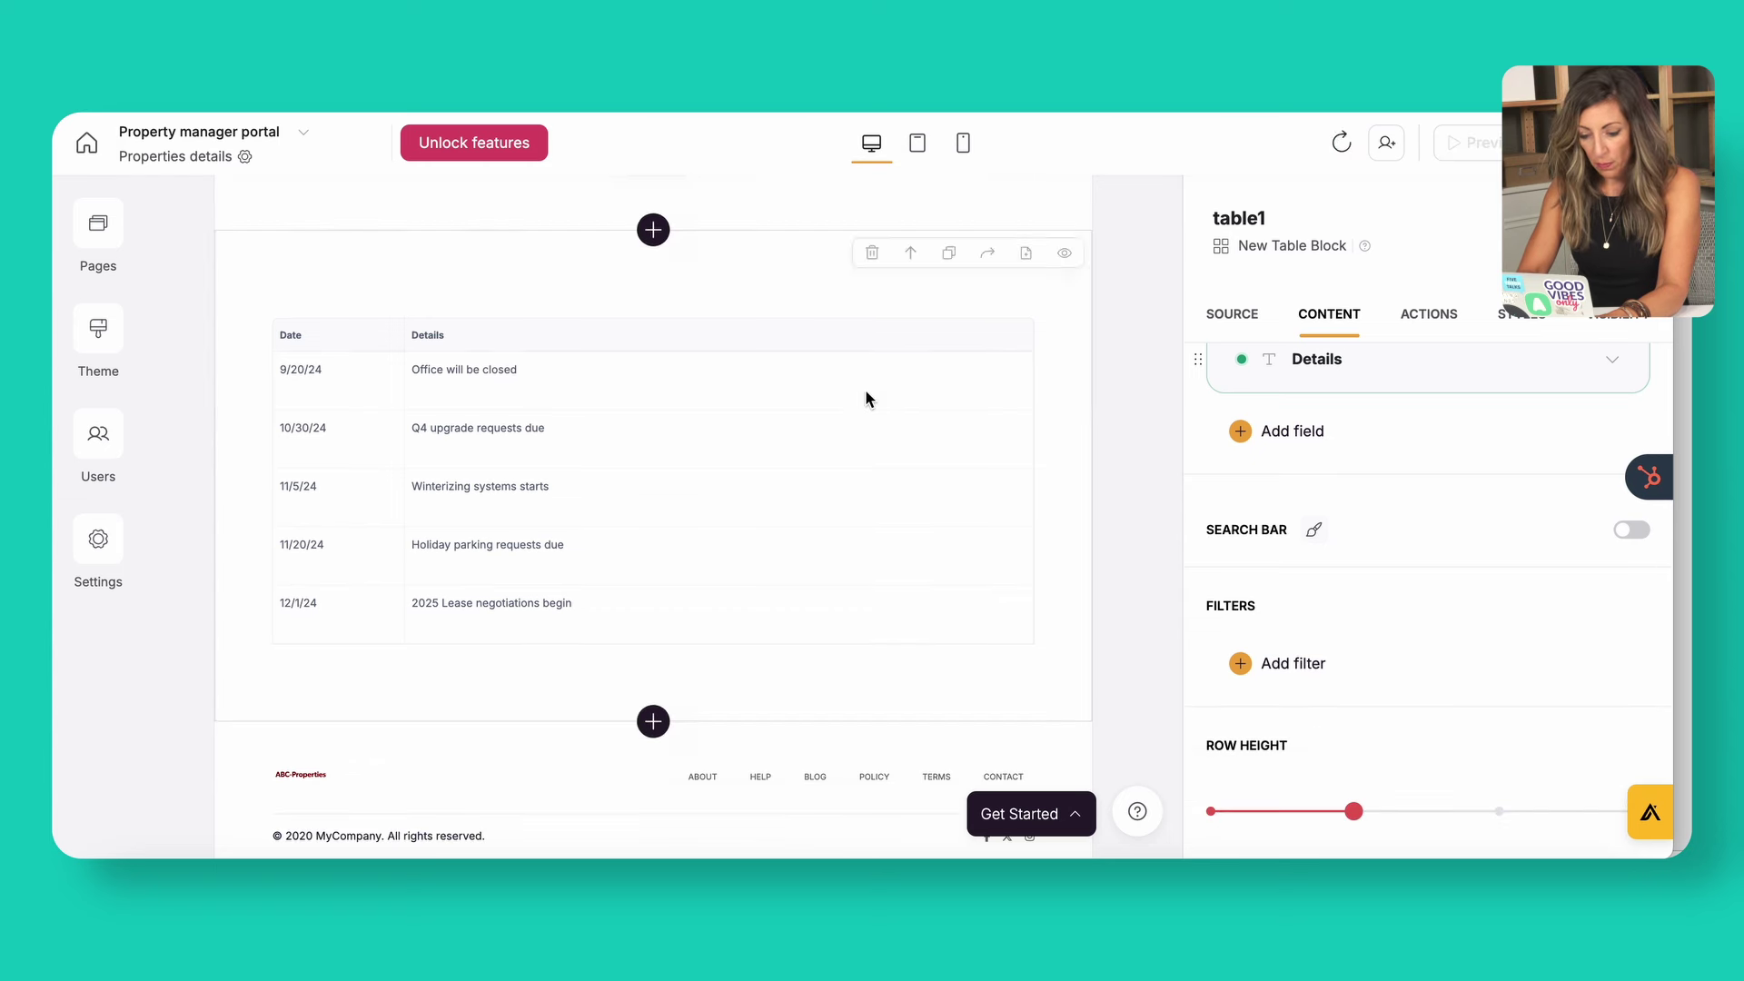
- Enable the table block's title and subtitle, set the title to Upcoming Events and clear the subtitle text
{"action": "scroll", "coordinate": [865, 389], "scroll_direction": "up", "scroll_amount": 5}
{"action": "scroll", "coordinate": [924, 542], "scroll_direction": "down", "scroll_amount": 2}
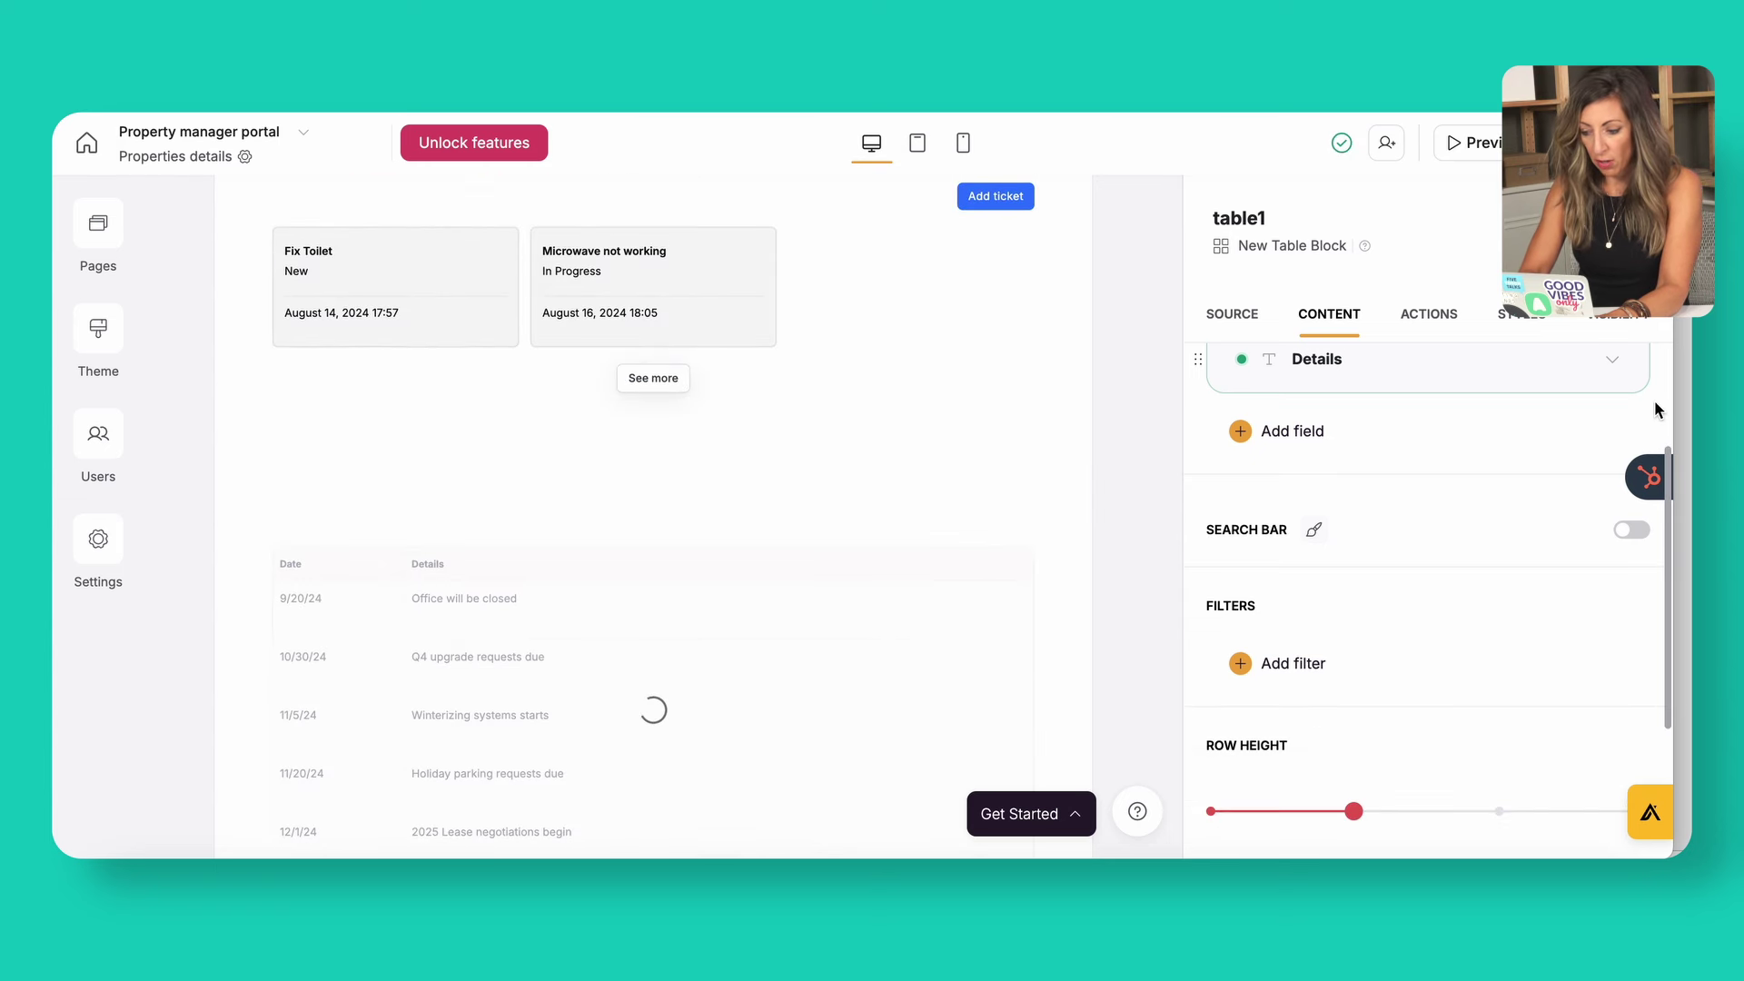
{"action": "left_click", "coordinate": [1245, 316]}
{"action": "left_click", "coordinate": [1329, 315]}
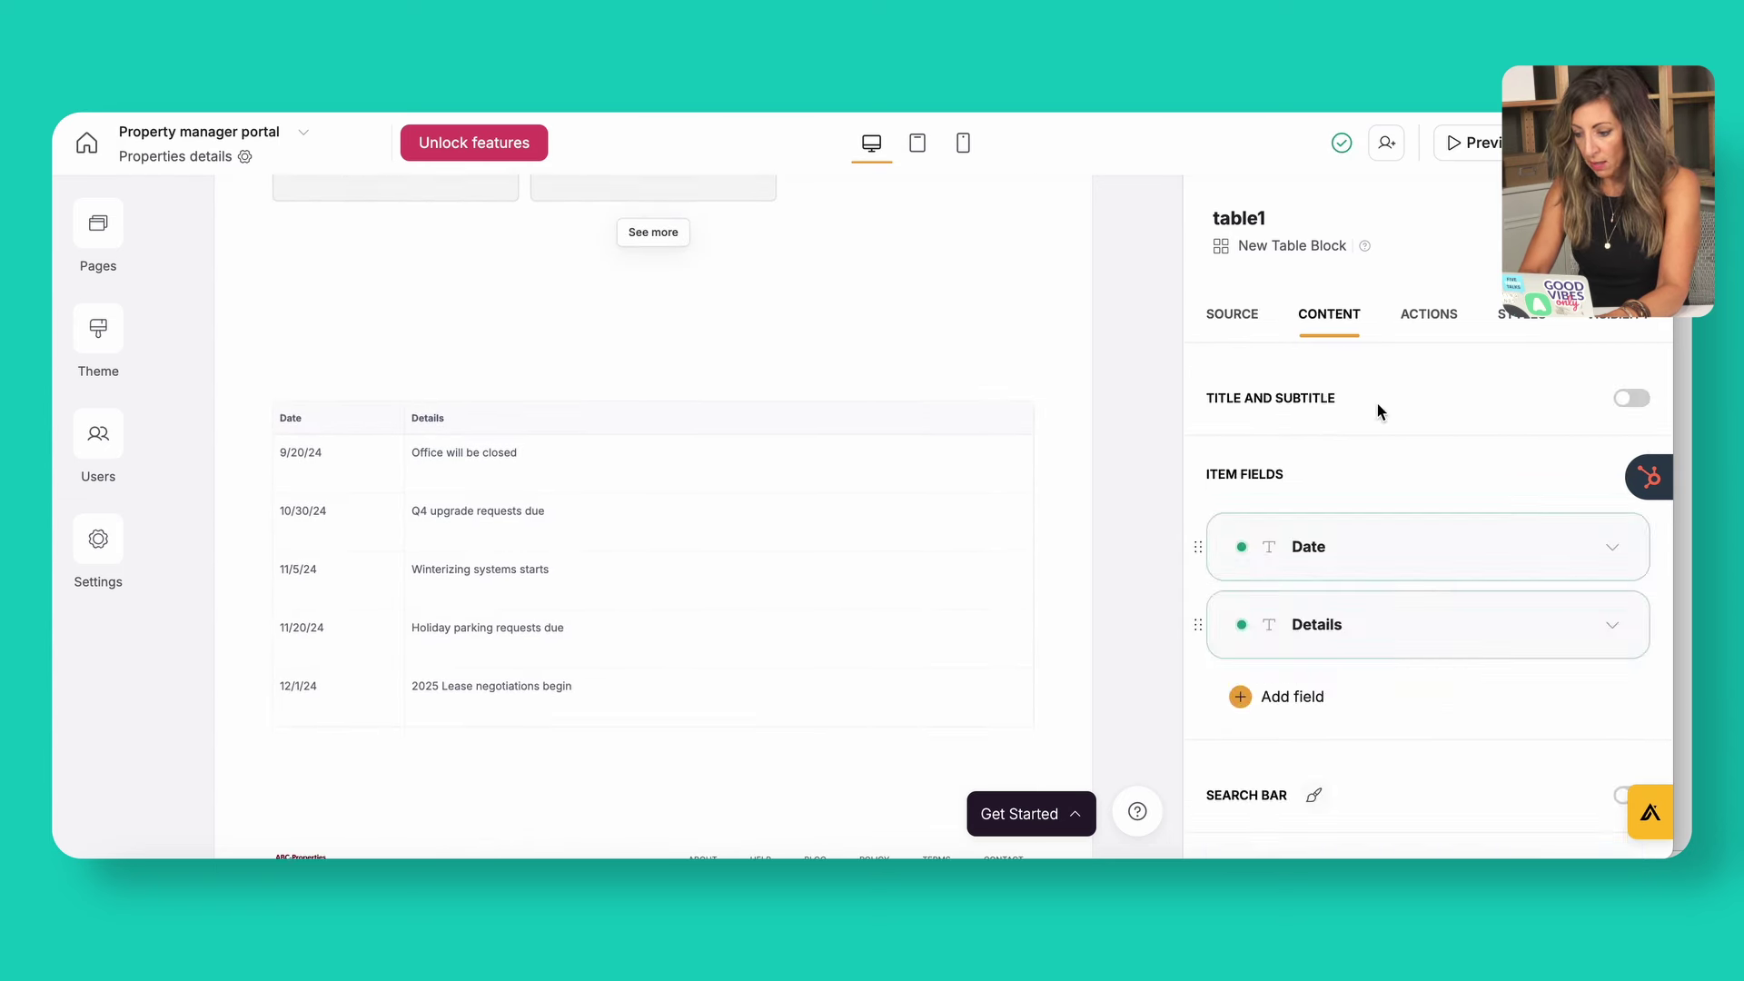
{"action": "left_click", "coordinate": [1631, 398]}
{"action": "triple_click", "coordinate": [1308, 565]}
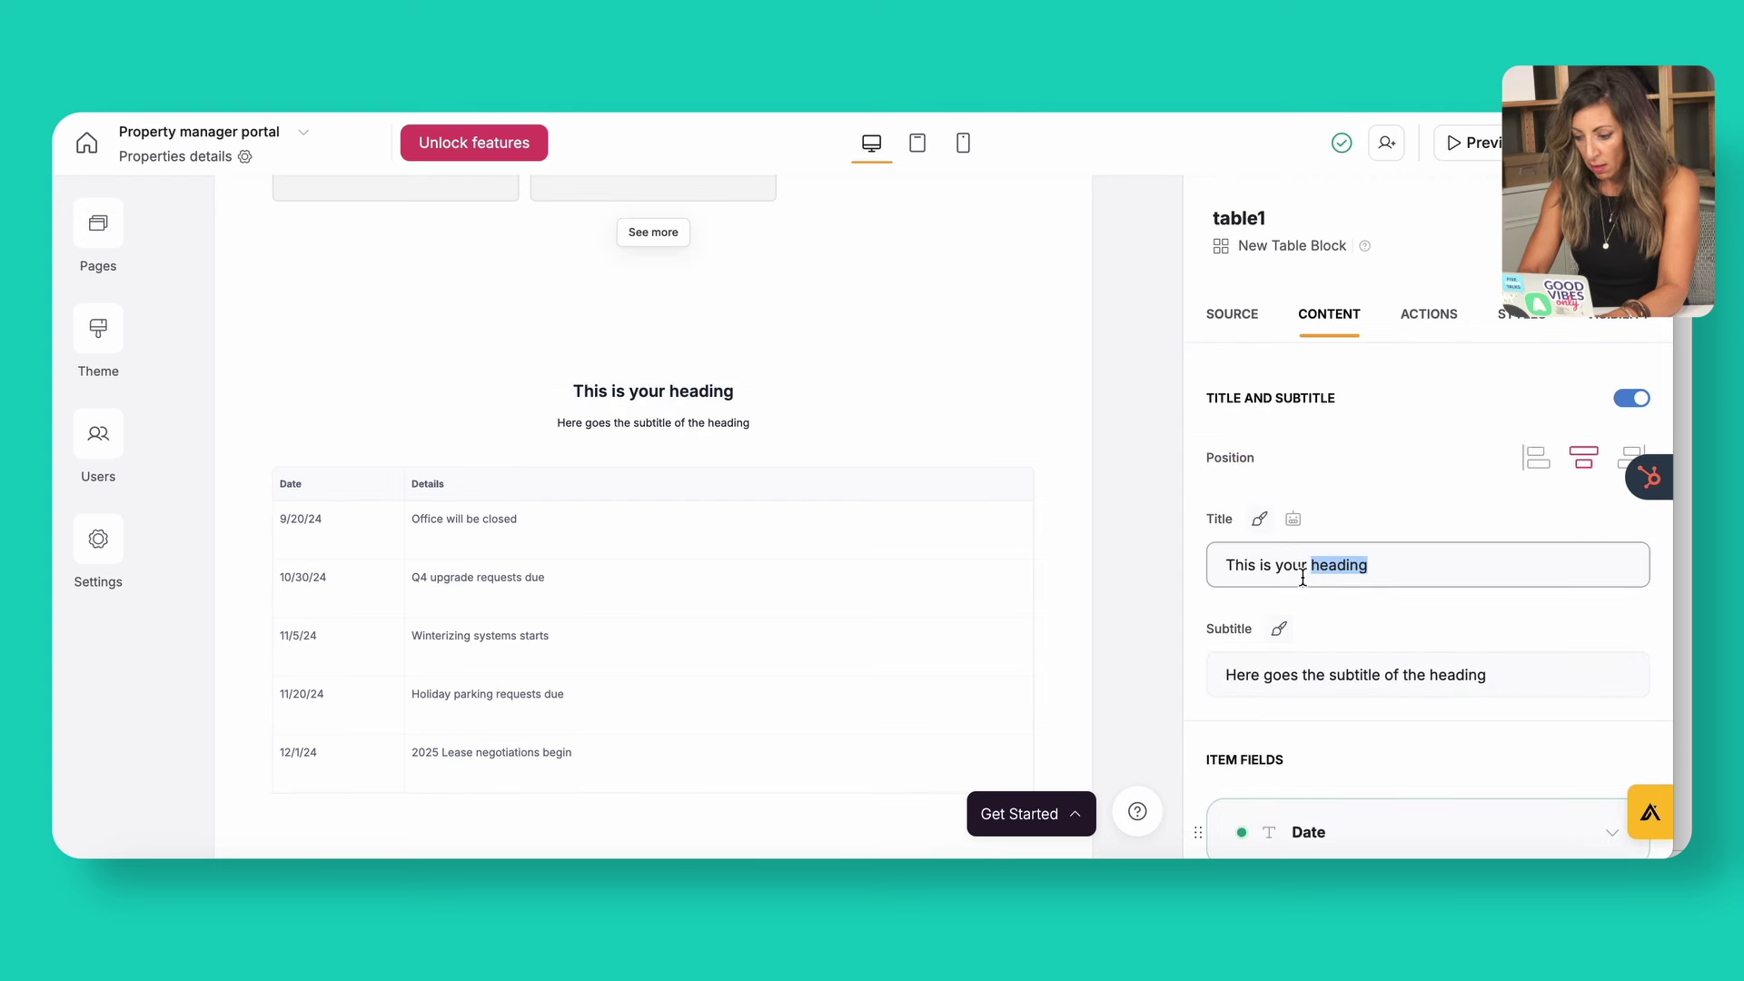
{"action": "type", "text": "Upcoming Even"}
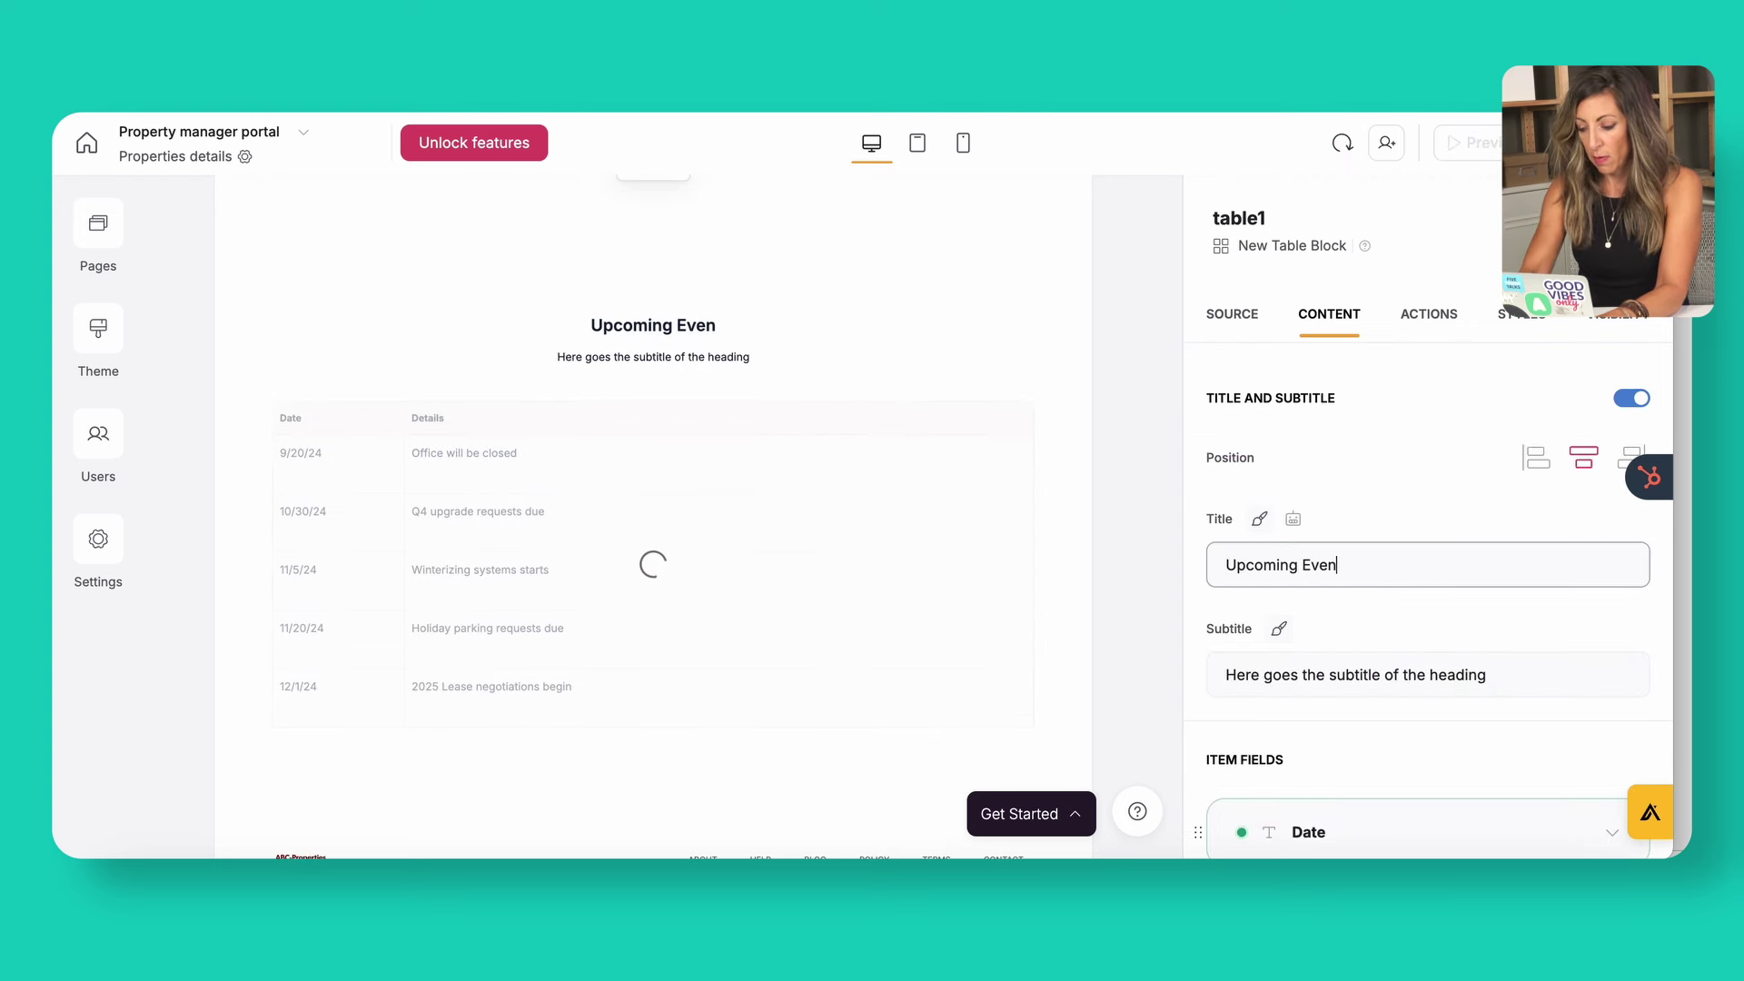
{"action": "type", "text": "ts"}
{"action": "left_click", "coordinate": [1409, 674]}
{"action": "key", "text": "ctrl+a"}
{"action": "key", "text": "BackSpace"}
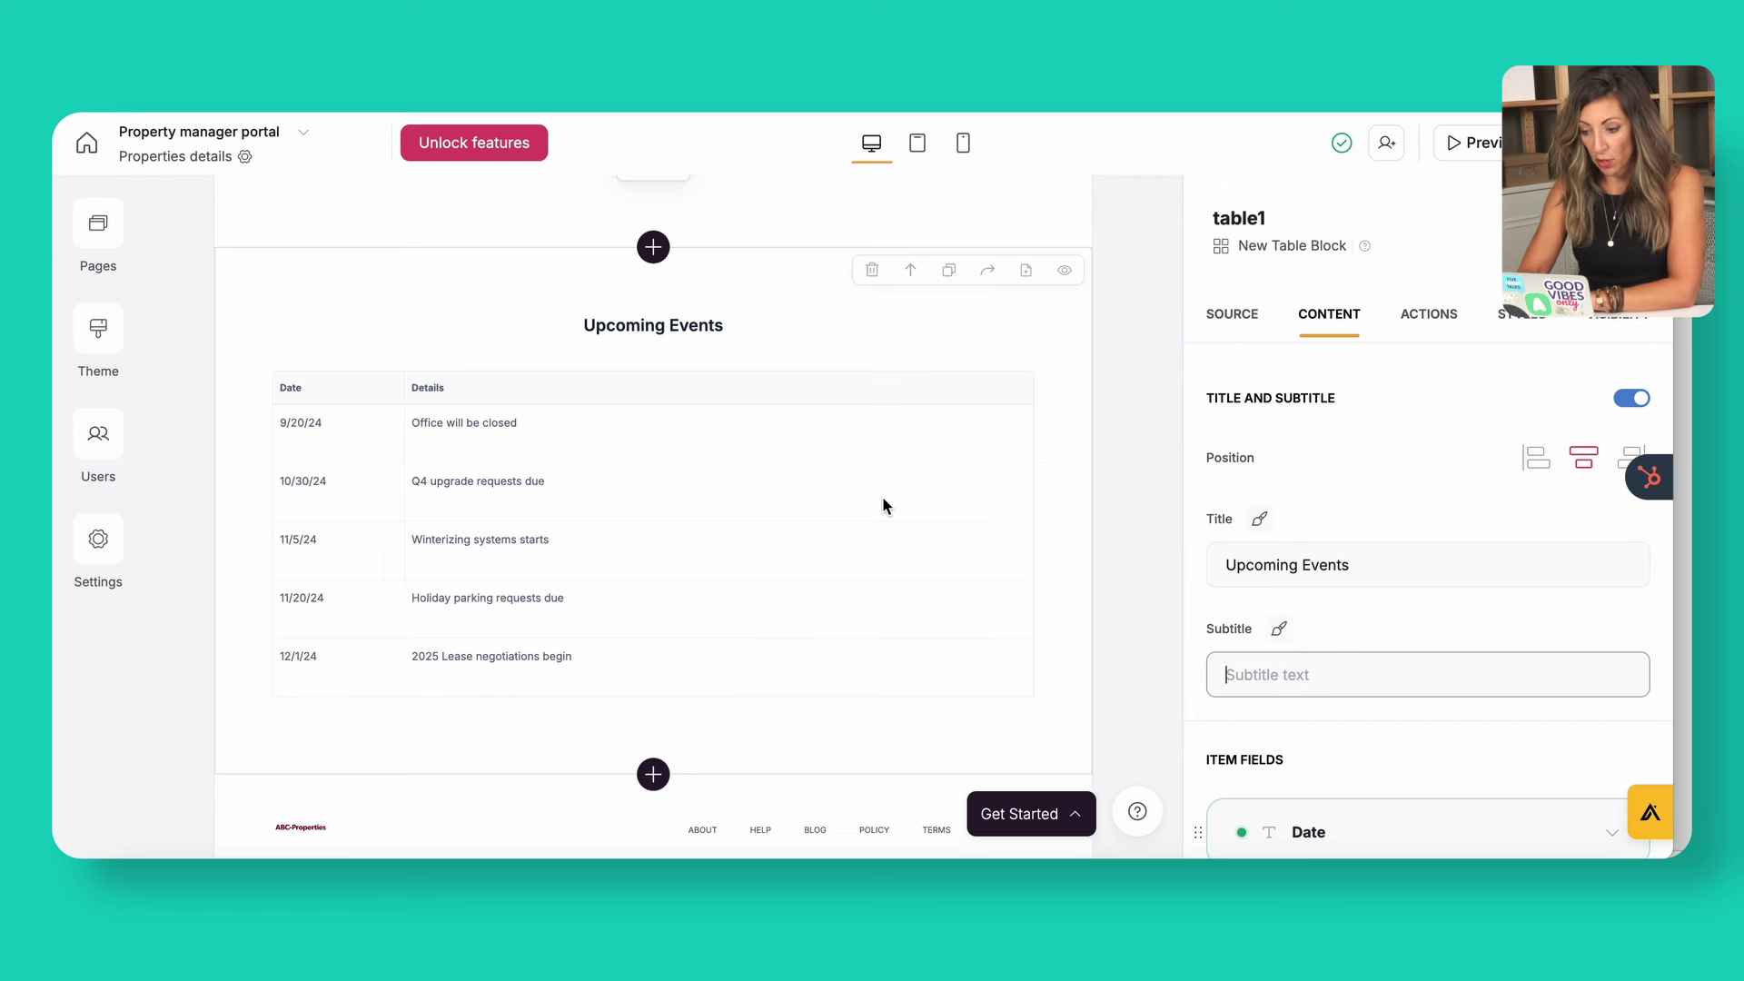
- Copy the Upcoming Events table block to the List page of the Property manager portal and open that page to check it
{"action": "left_click", "coordinate": [998, 280]}
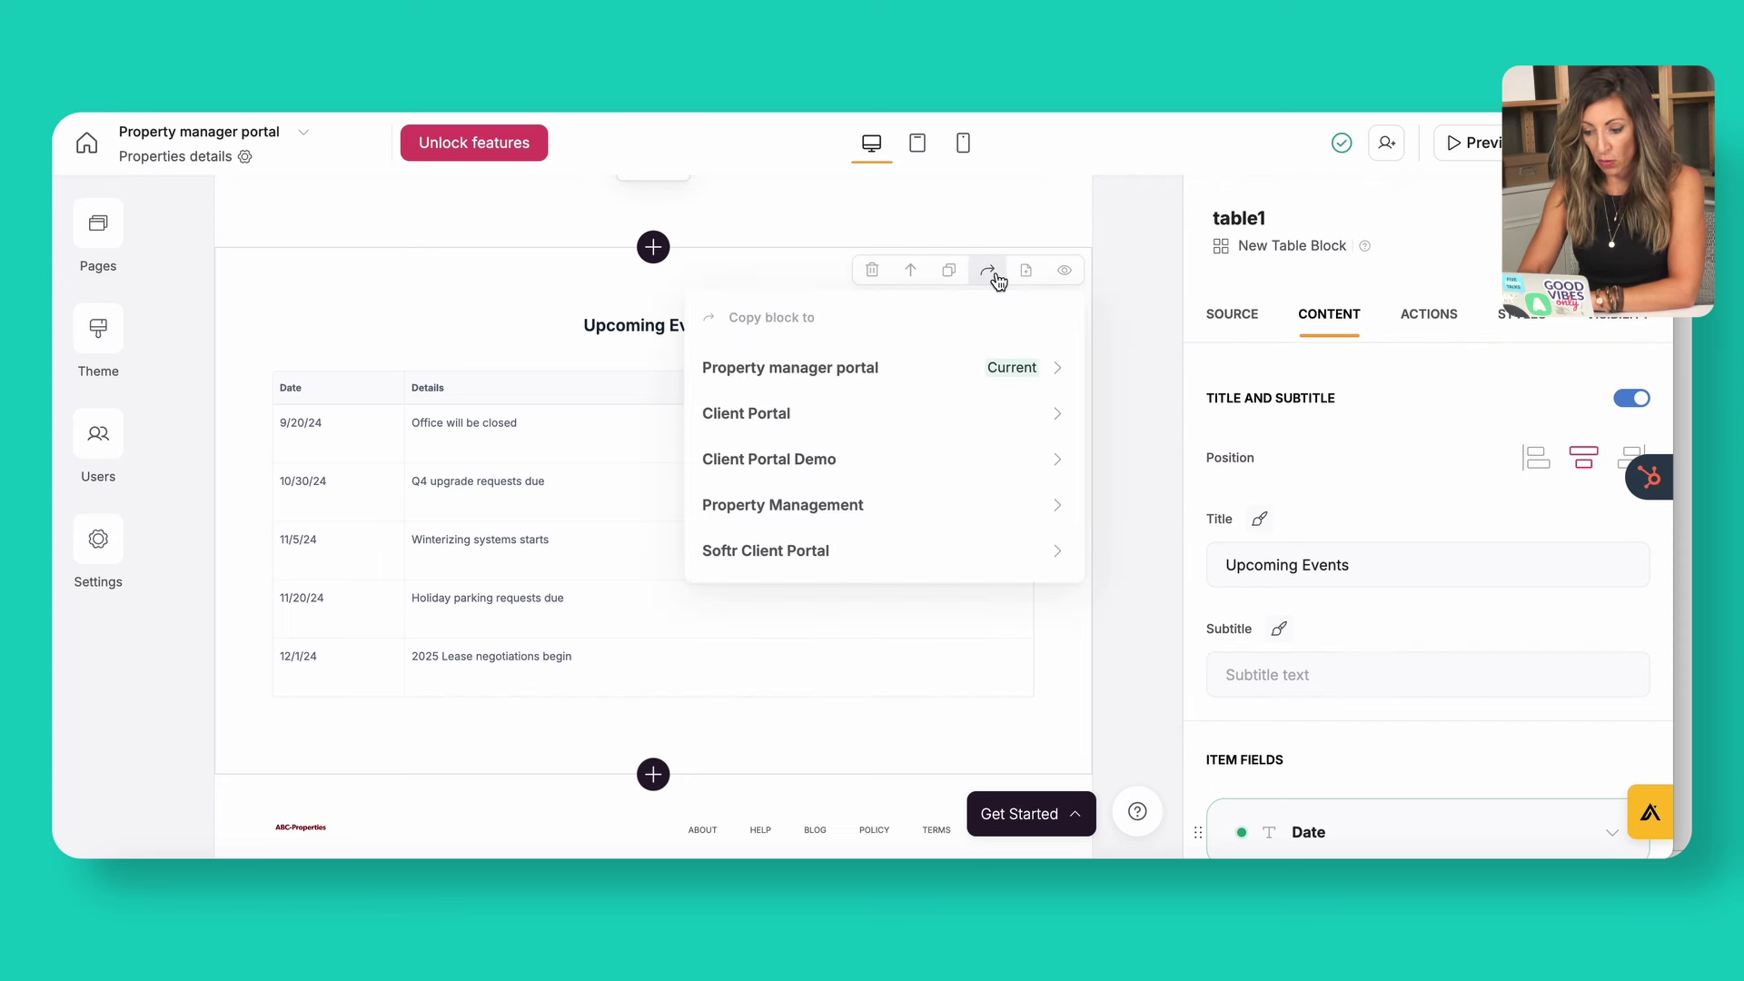
{"action": "left_click", "coordinate": [1035, 373]}
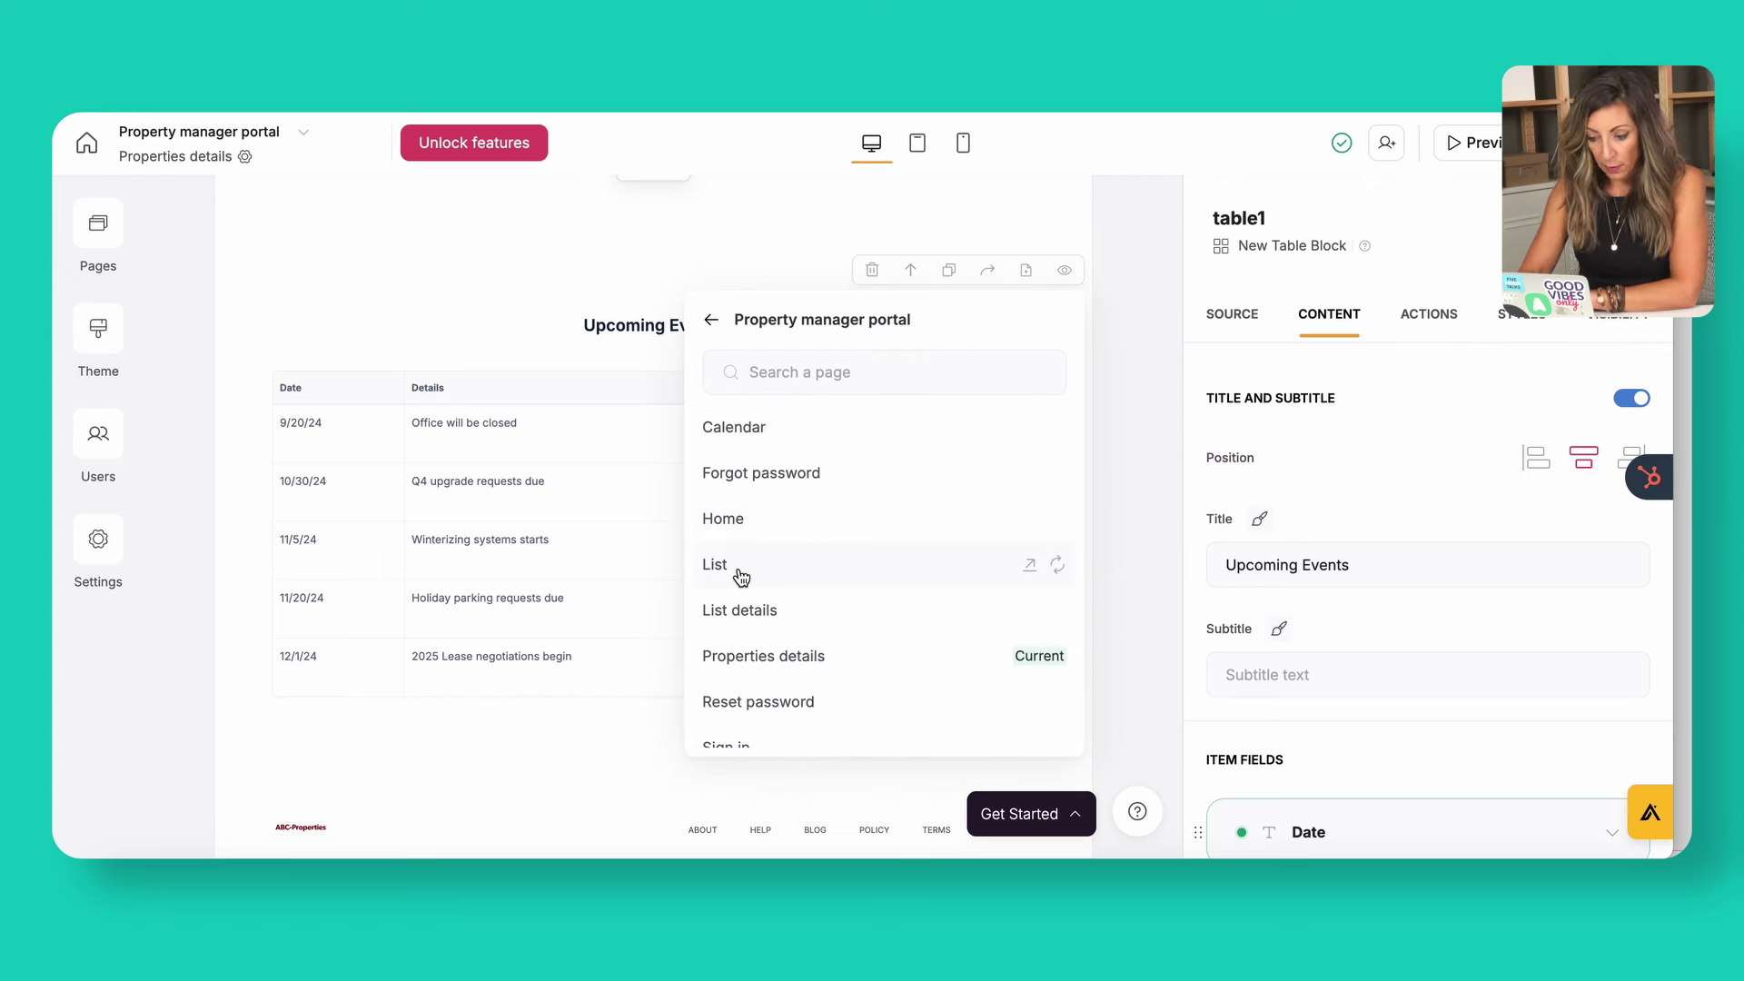
{"action": "left_click", "coordinate": [113, 227]}
{"action": "left_click", "coordinate": [238, 666]}
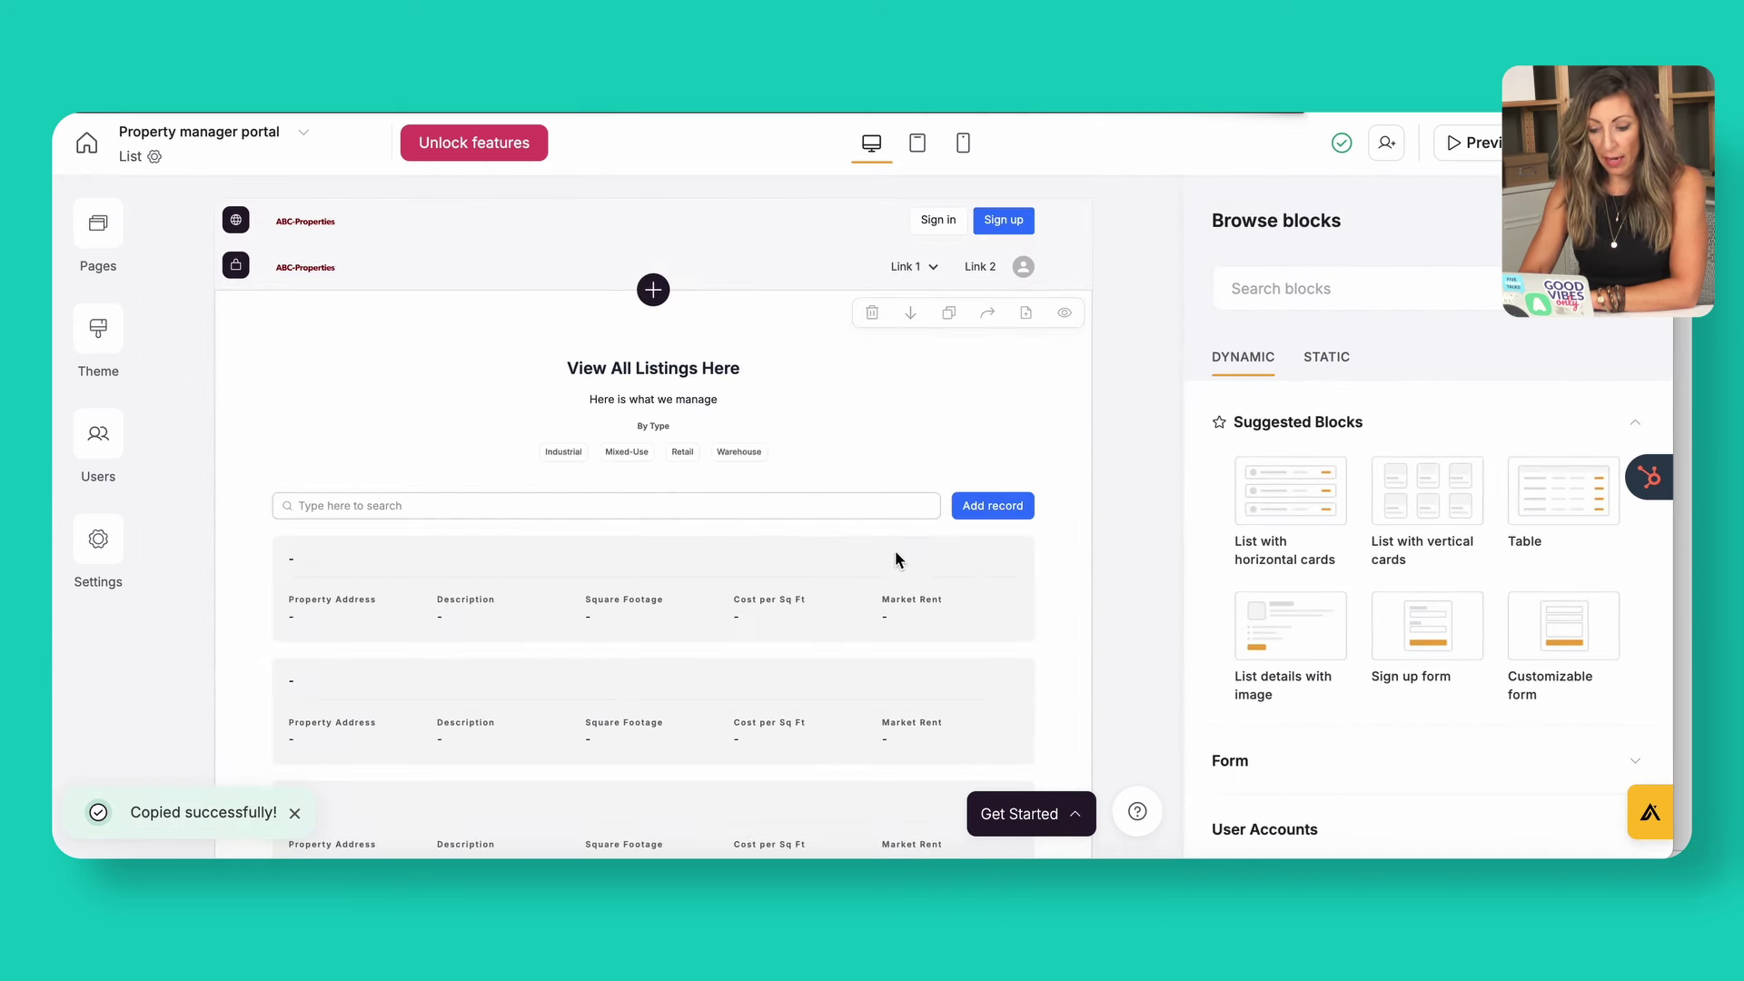
{"action": "scroll", "coordinate": [895, 665], "scroll_direction": "down", "scroll_amount": 5}
{"action": "scroll", "coordinate": [750, 471], "scroll_direction": "down", "scroll_amount": 2}
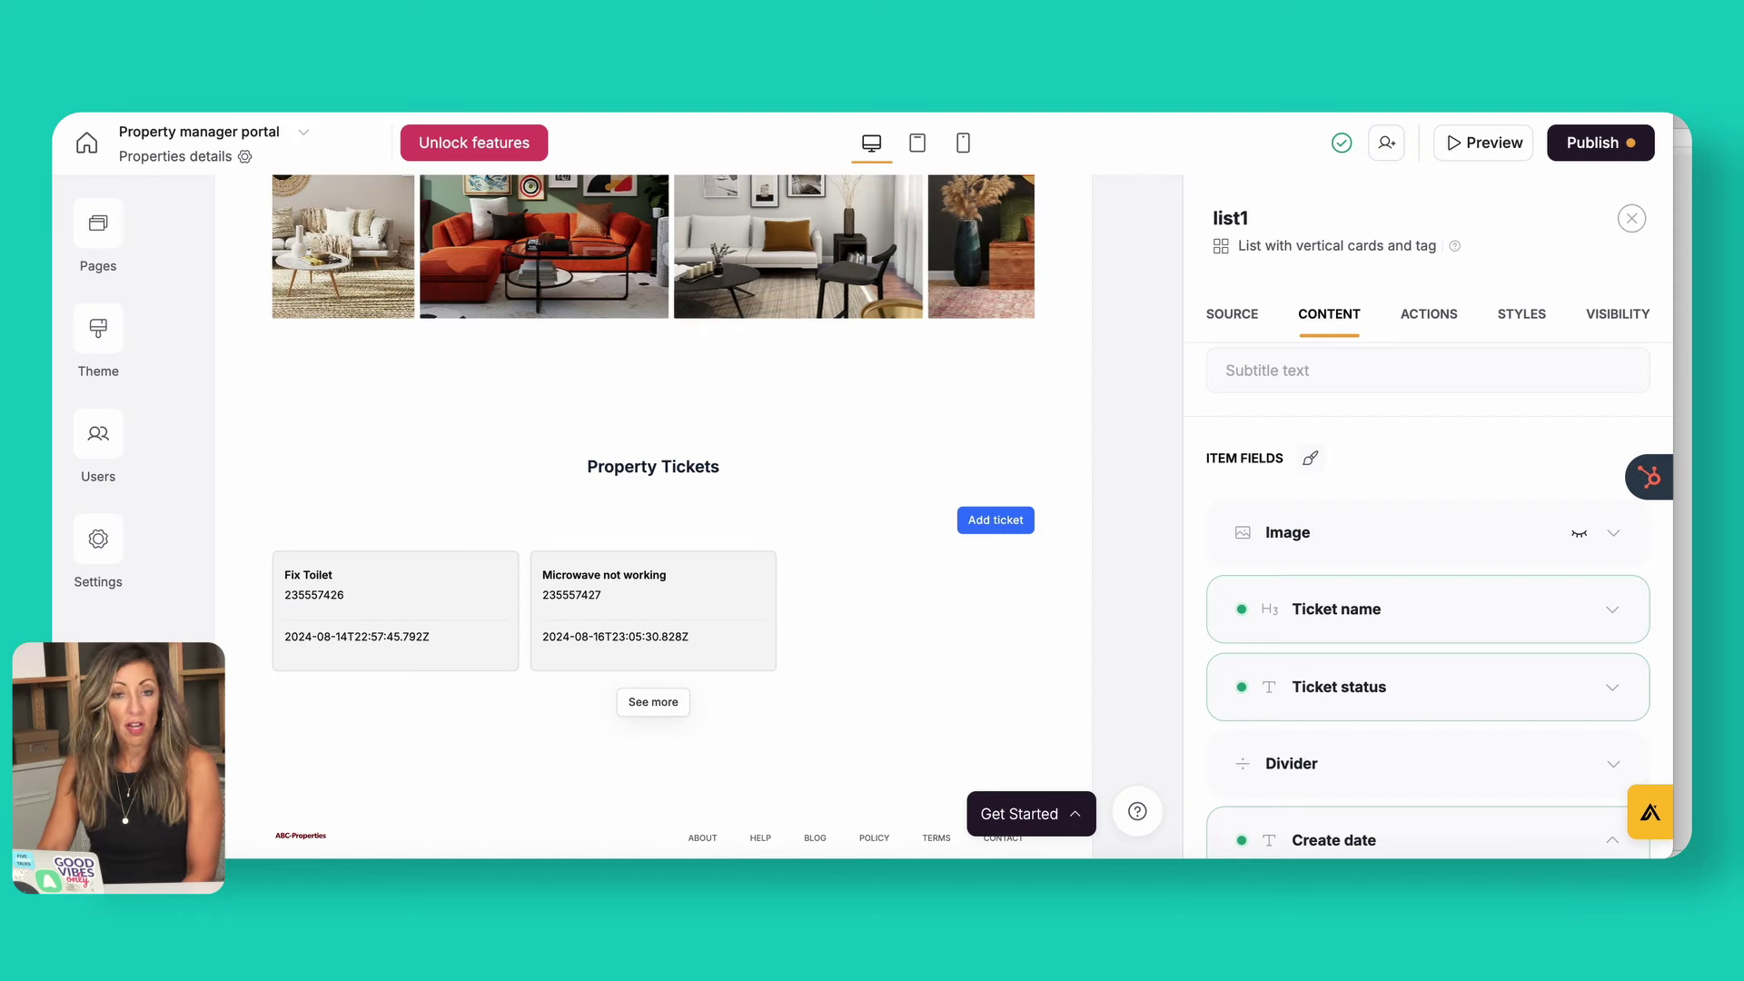
- Open the portal's user groups and examine the membership conditions of Leasing Group A
{"action": "left_click", "coordinate": [109, 225]}
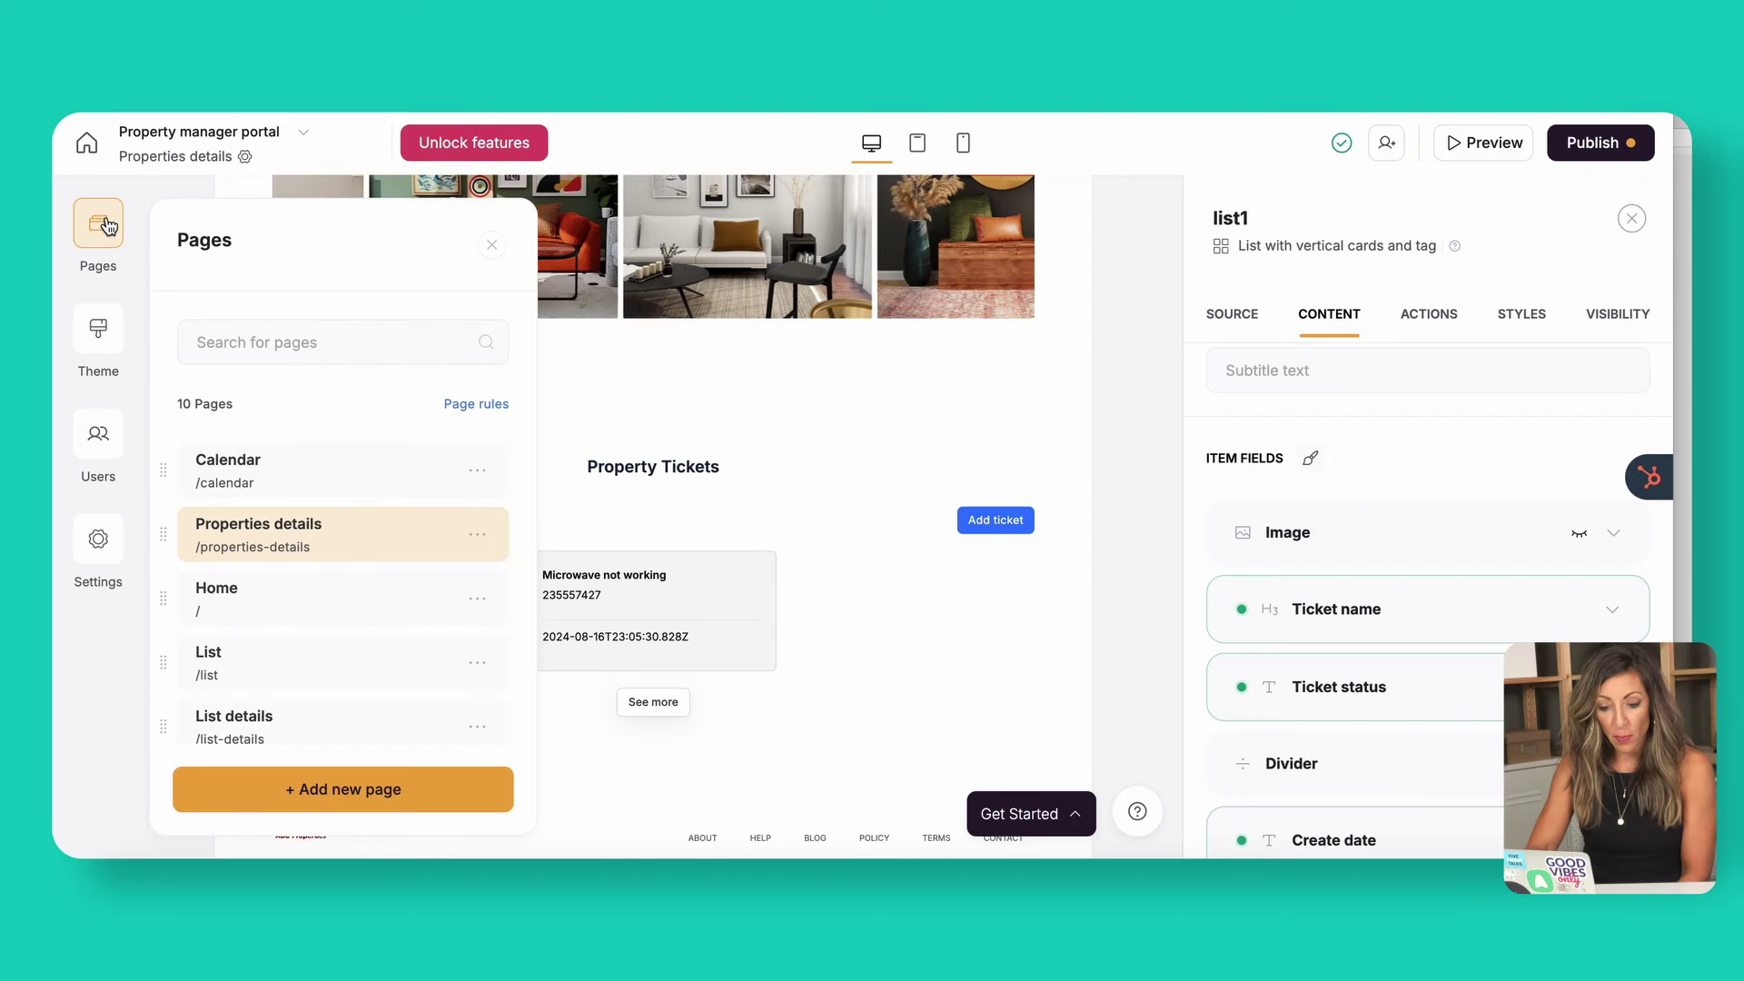
{"action": "left_click", "coordinate": [114, 437]}
{"action": "left_click", "coordinate": [113, 437]}
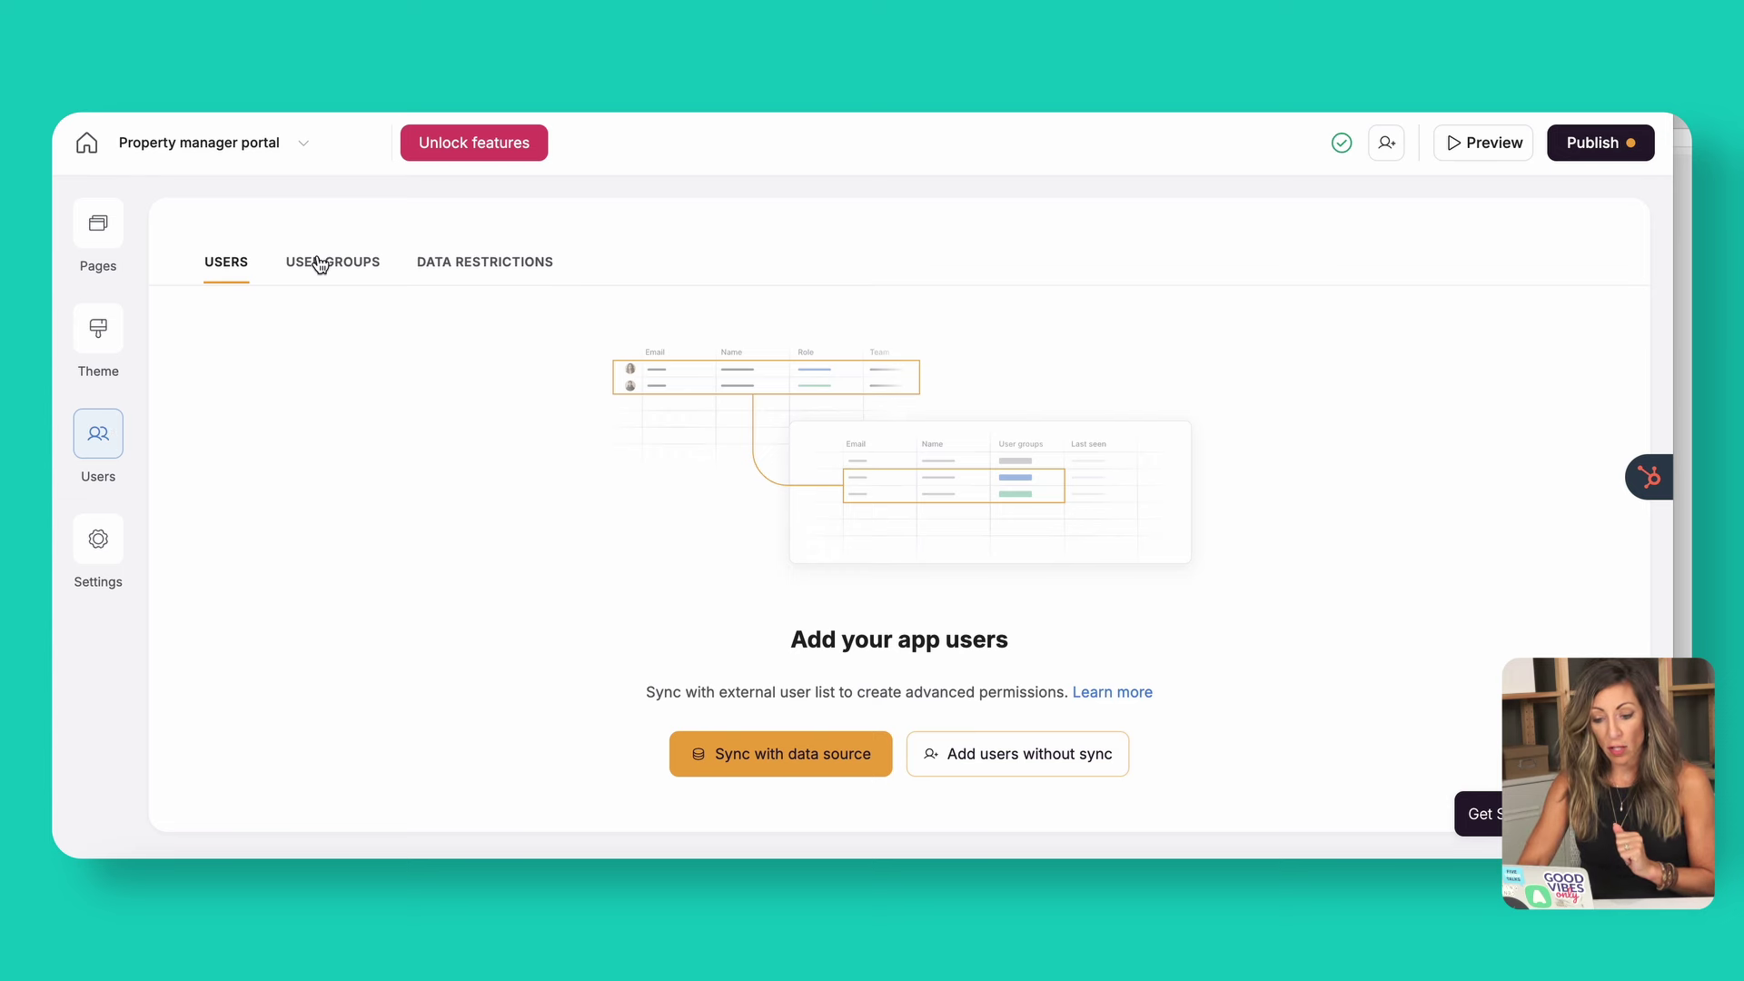
{"action": "left_click", "coordinate": [319, 264]}
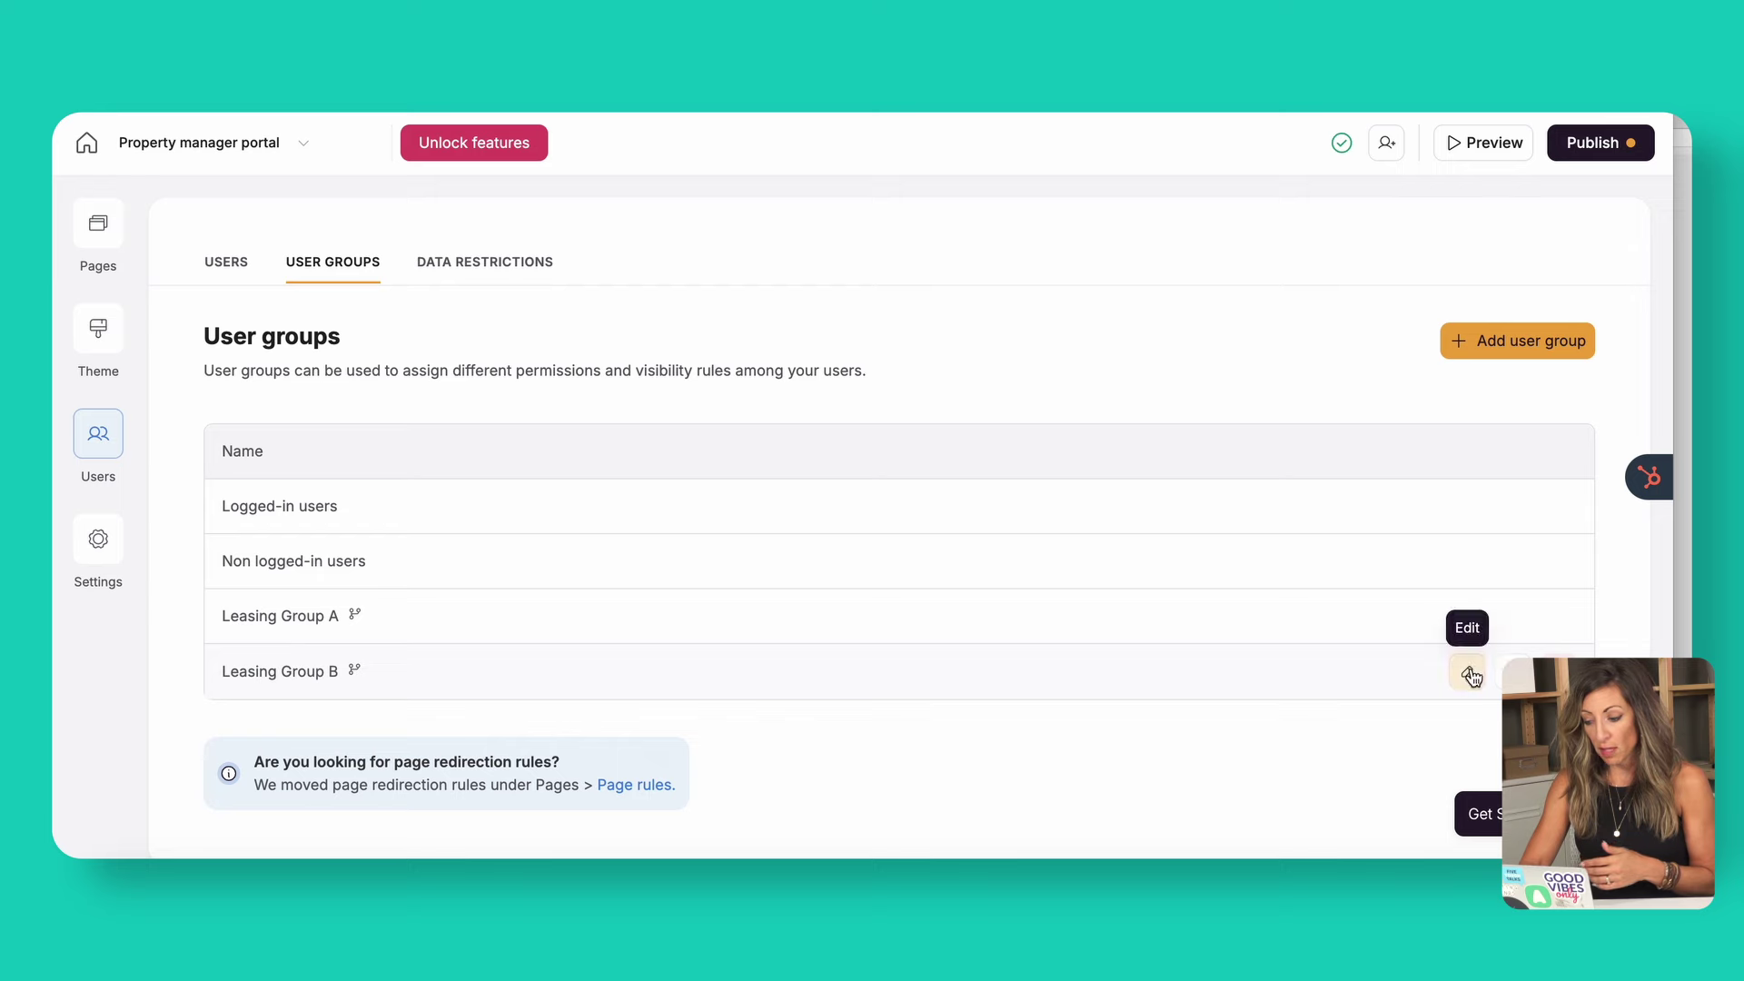
{"action": "left_click", "coordinate": [1465, 622]}
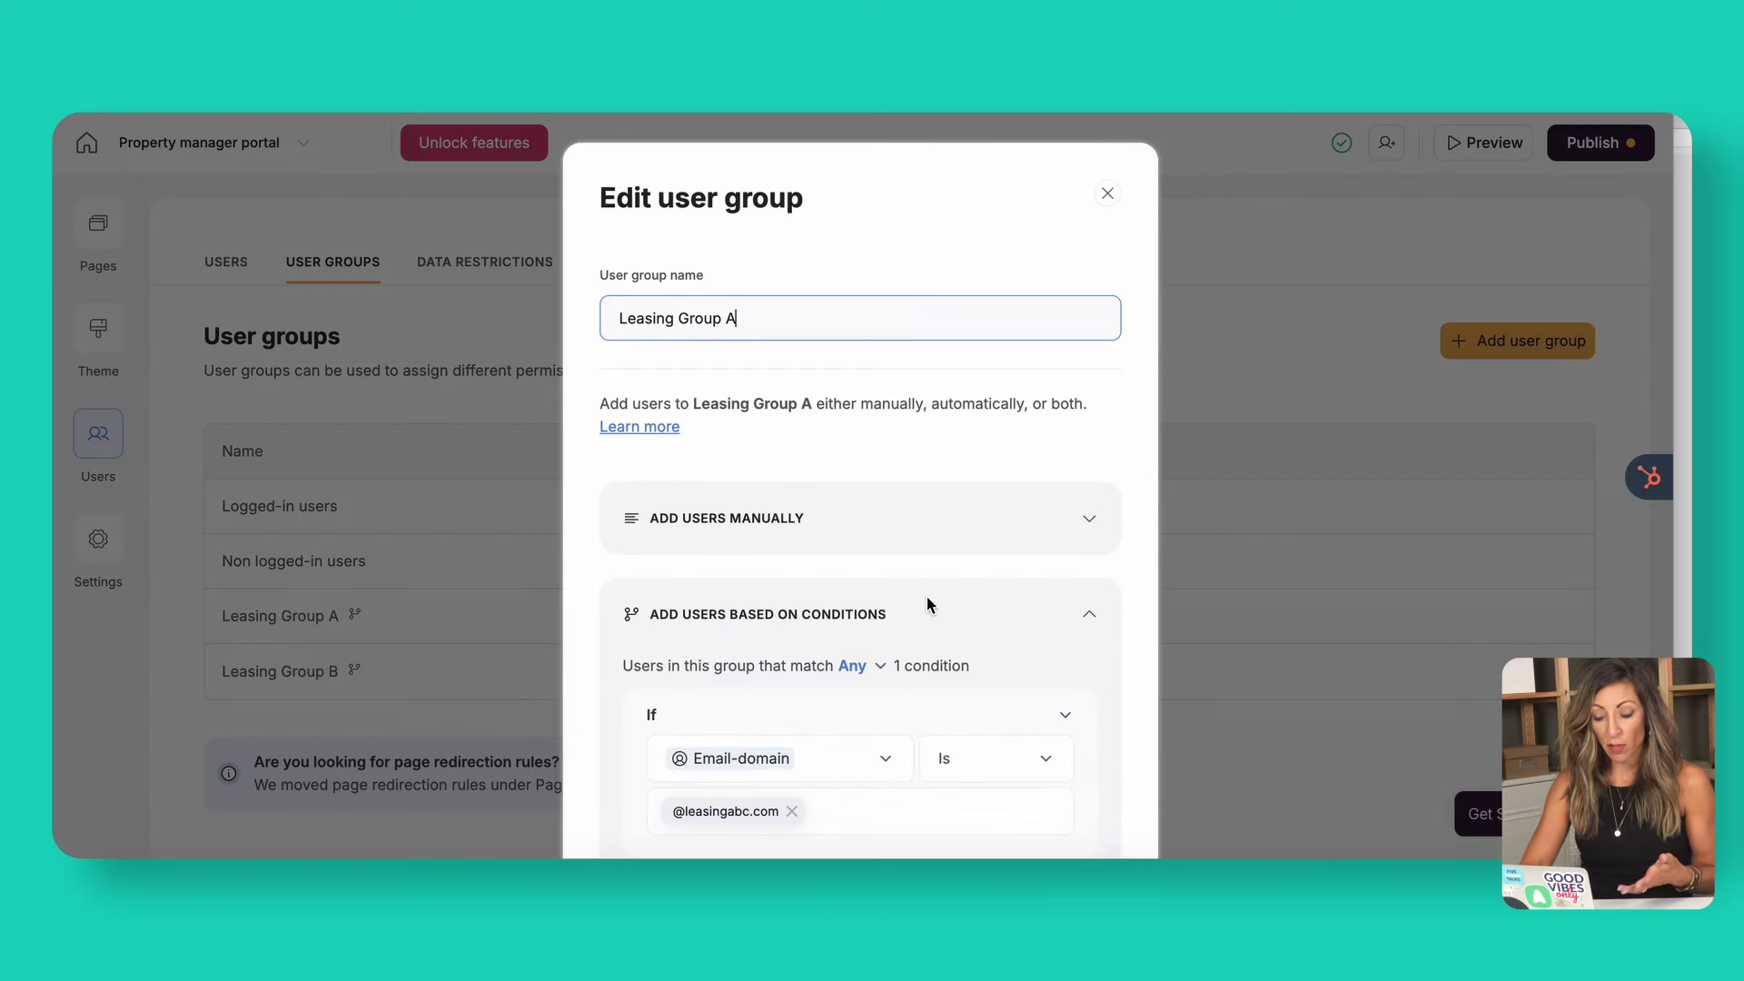
{"action": "scroll", "coordinate": [926, 597], "scroll_direction": "down", "scroll_amount": 1}
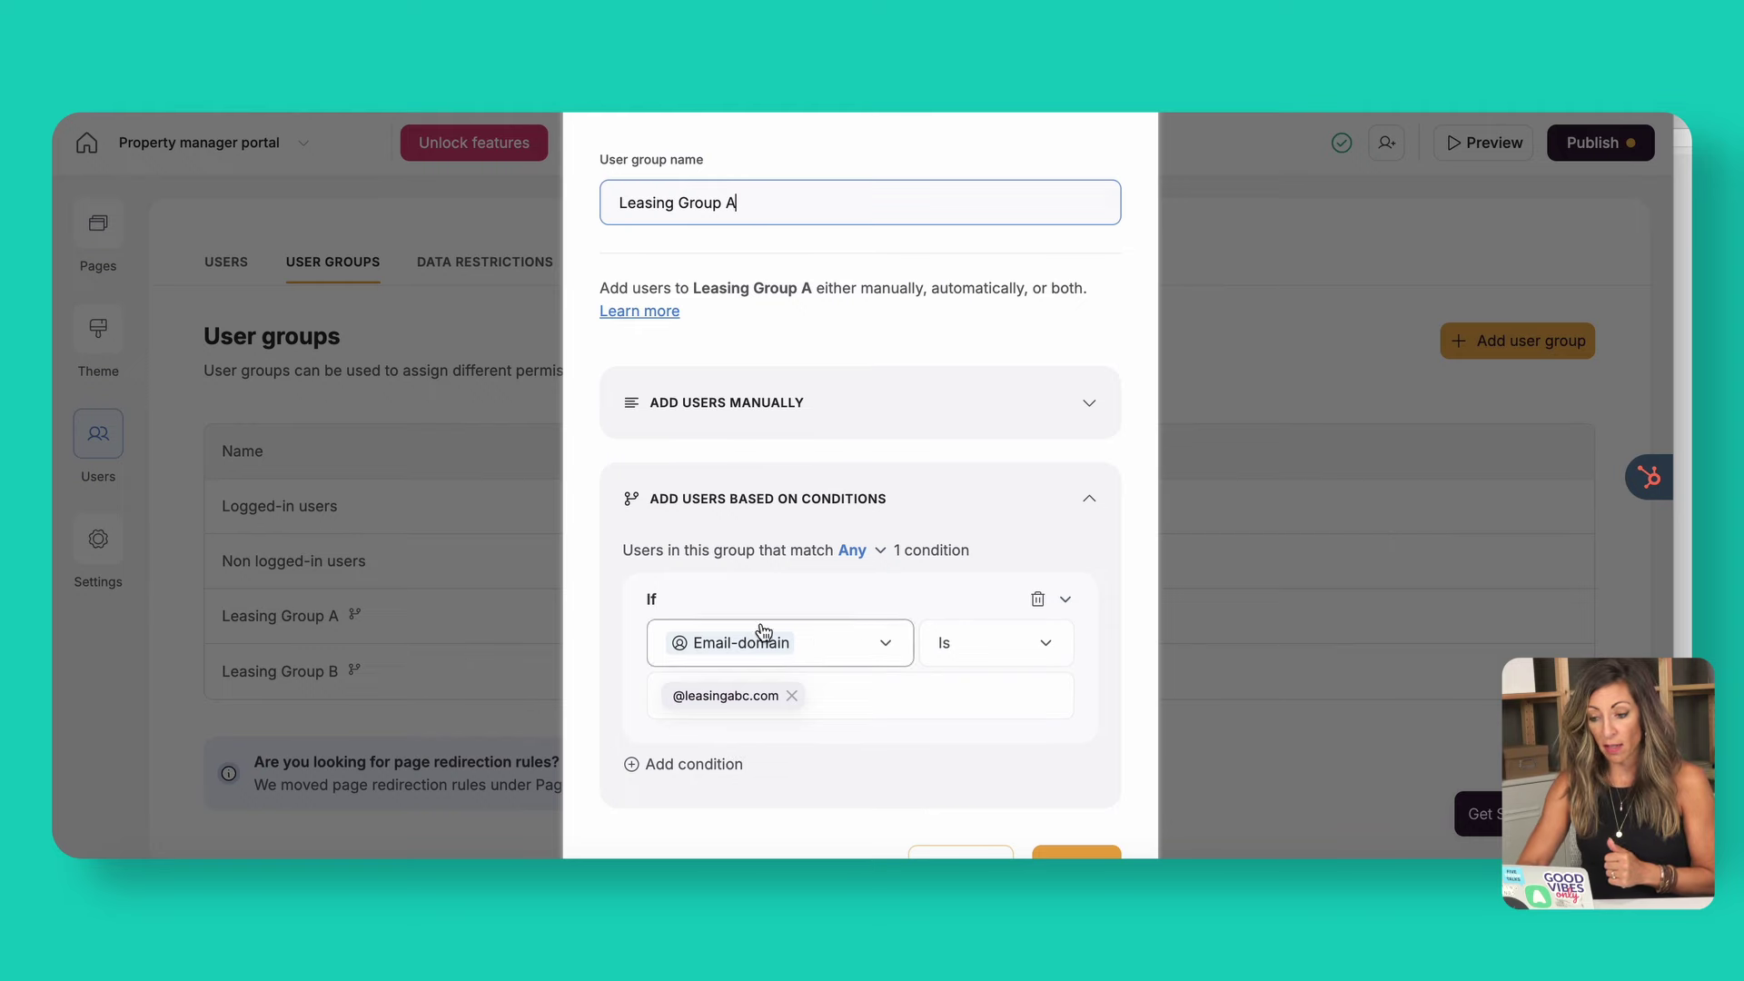
{"action": "scroll", "coordinate": [918, 467], "scroll_direction": "up", "scroll_amount": 3}
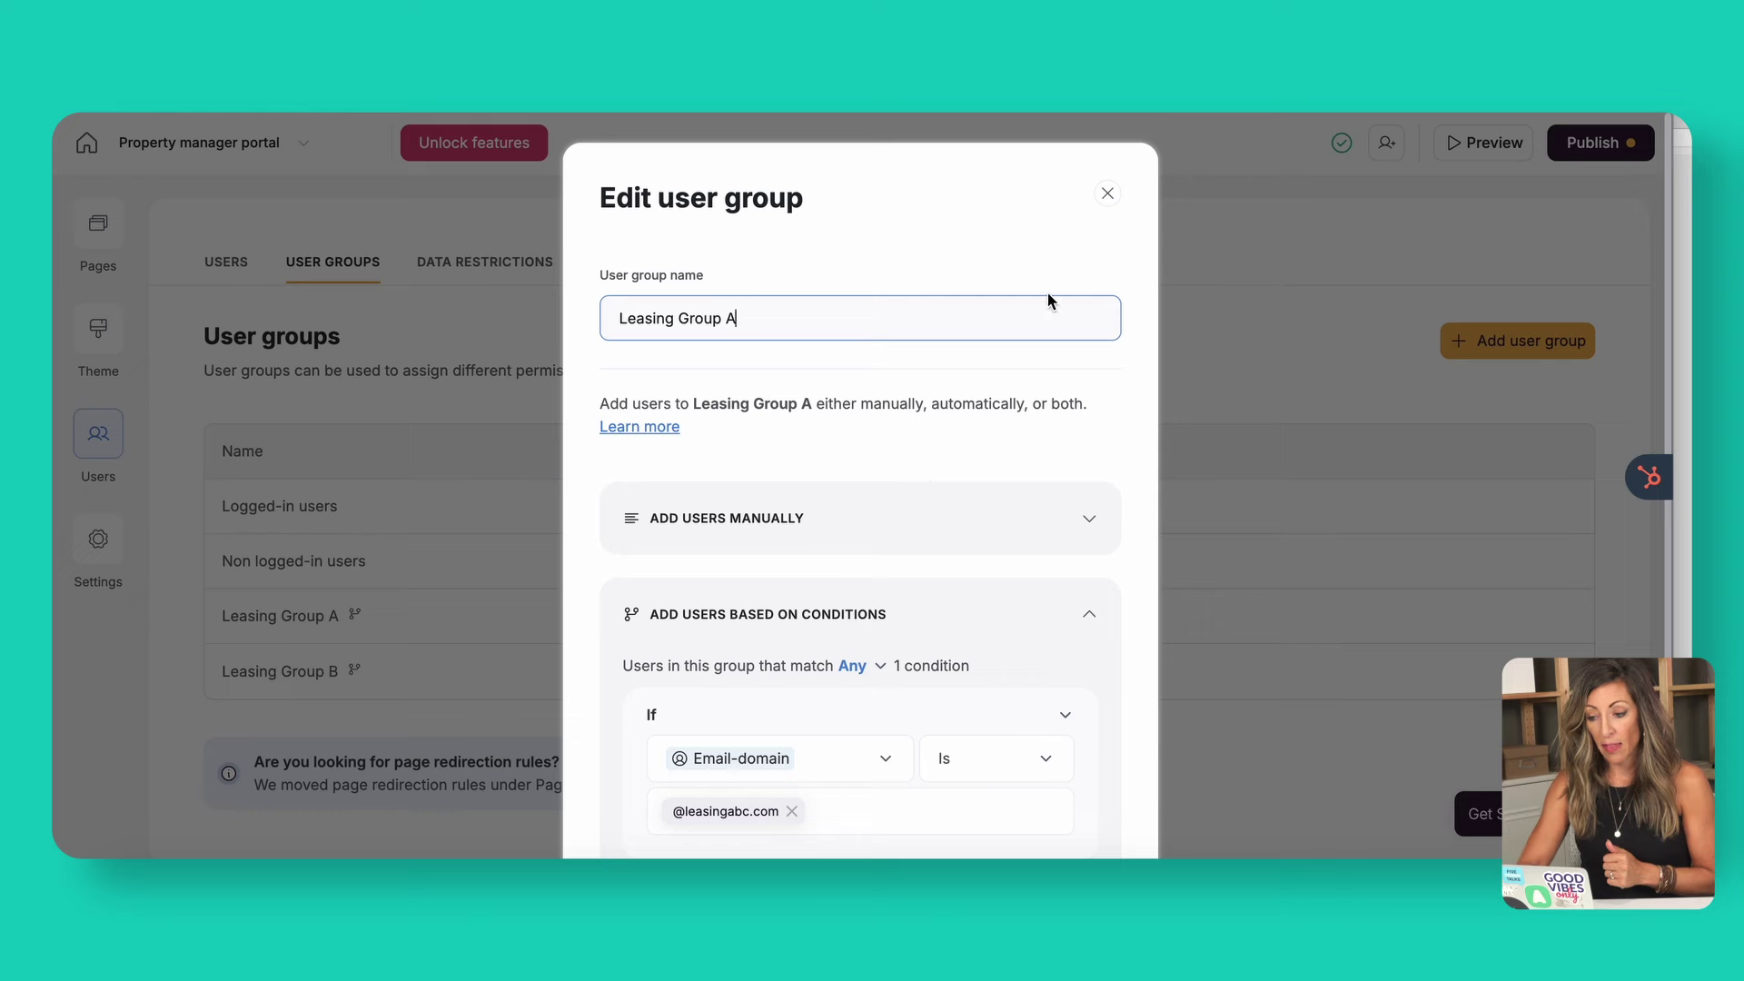
{"action": "left_click", "coordinate": [1109, 198]}
- Examine the membership conditions of the Leasing Group B user group
{"action": "scroll", "coordinate": [923, 541], "scroll_direction": "down", "scroll_amount": 1}
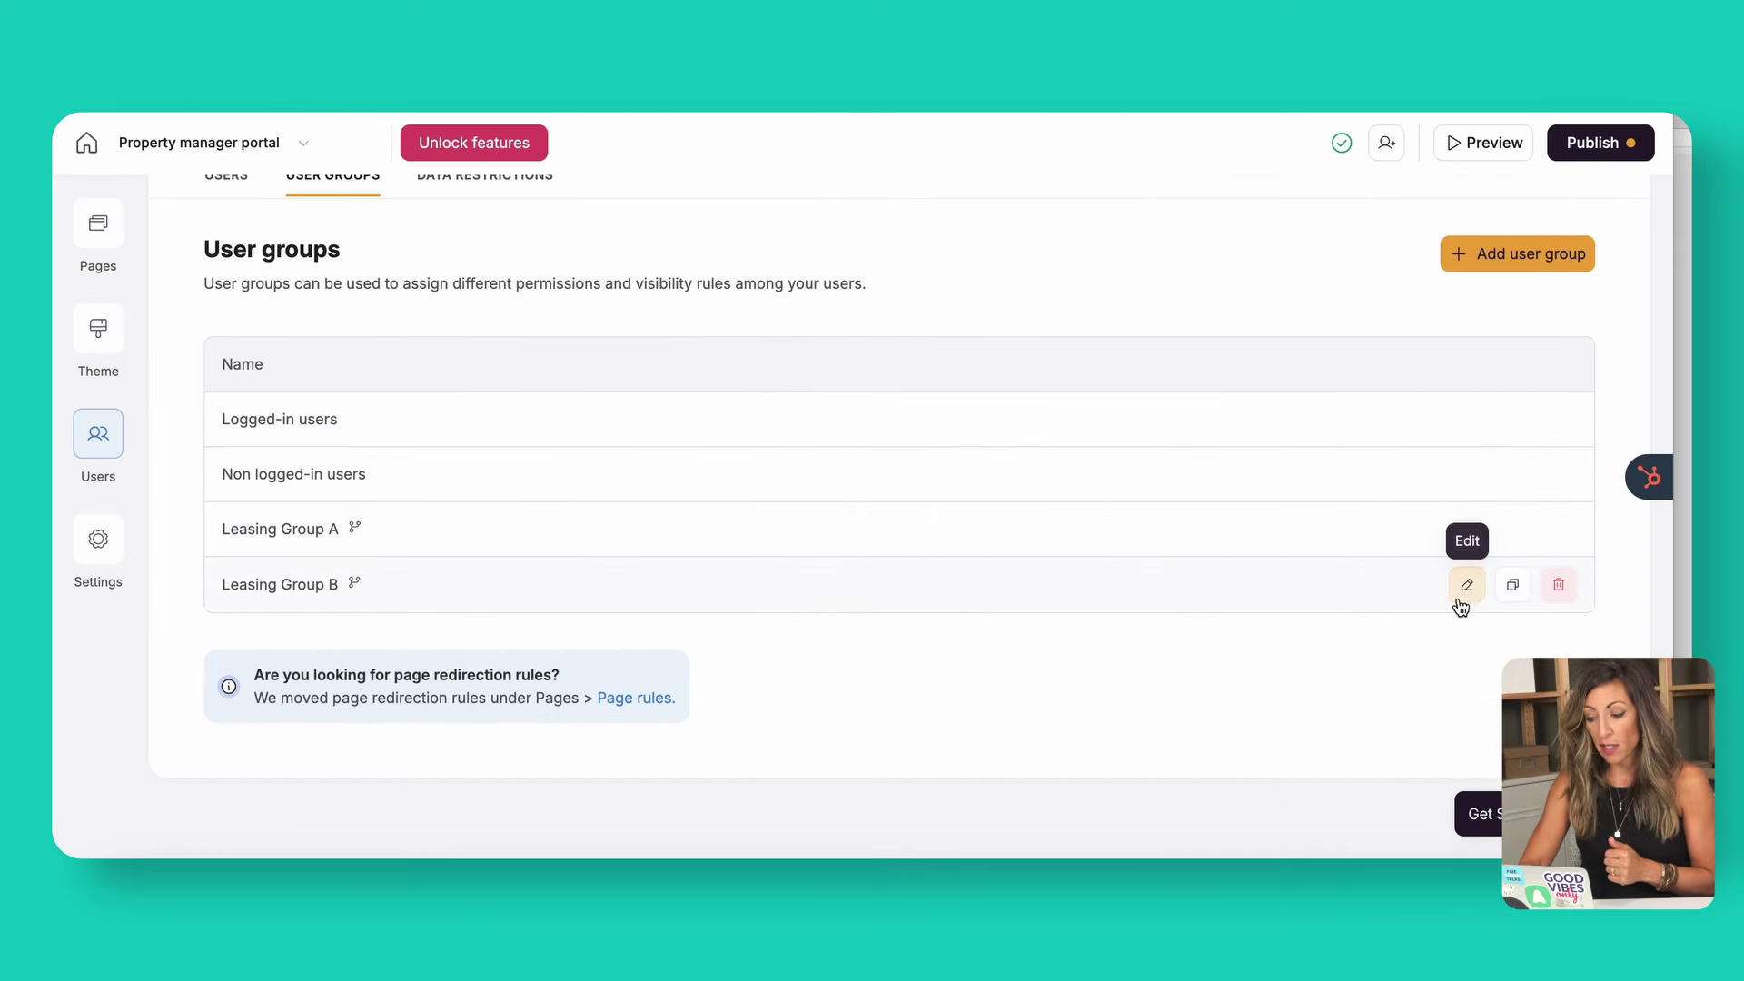
{"action": "left_click", "coordinate": [1466, 585]}
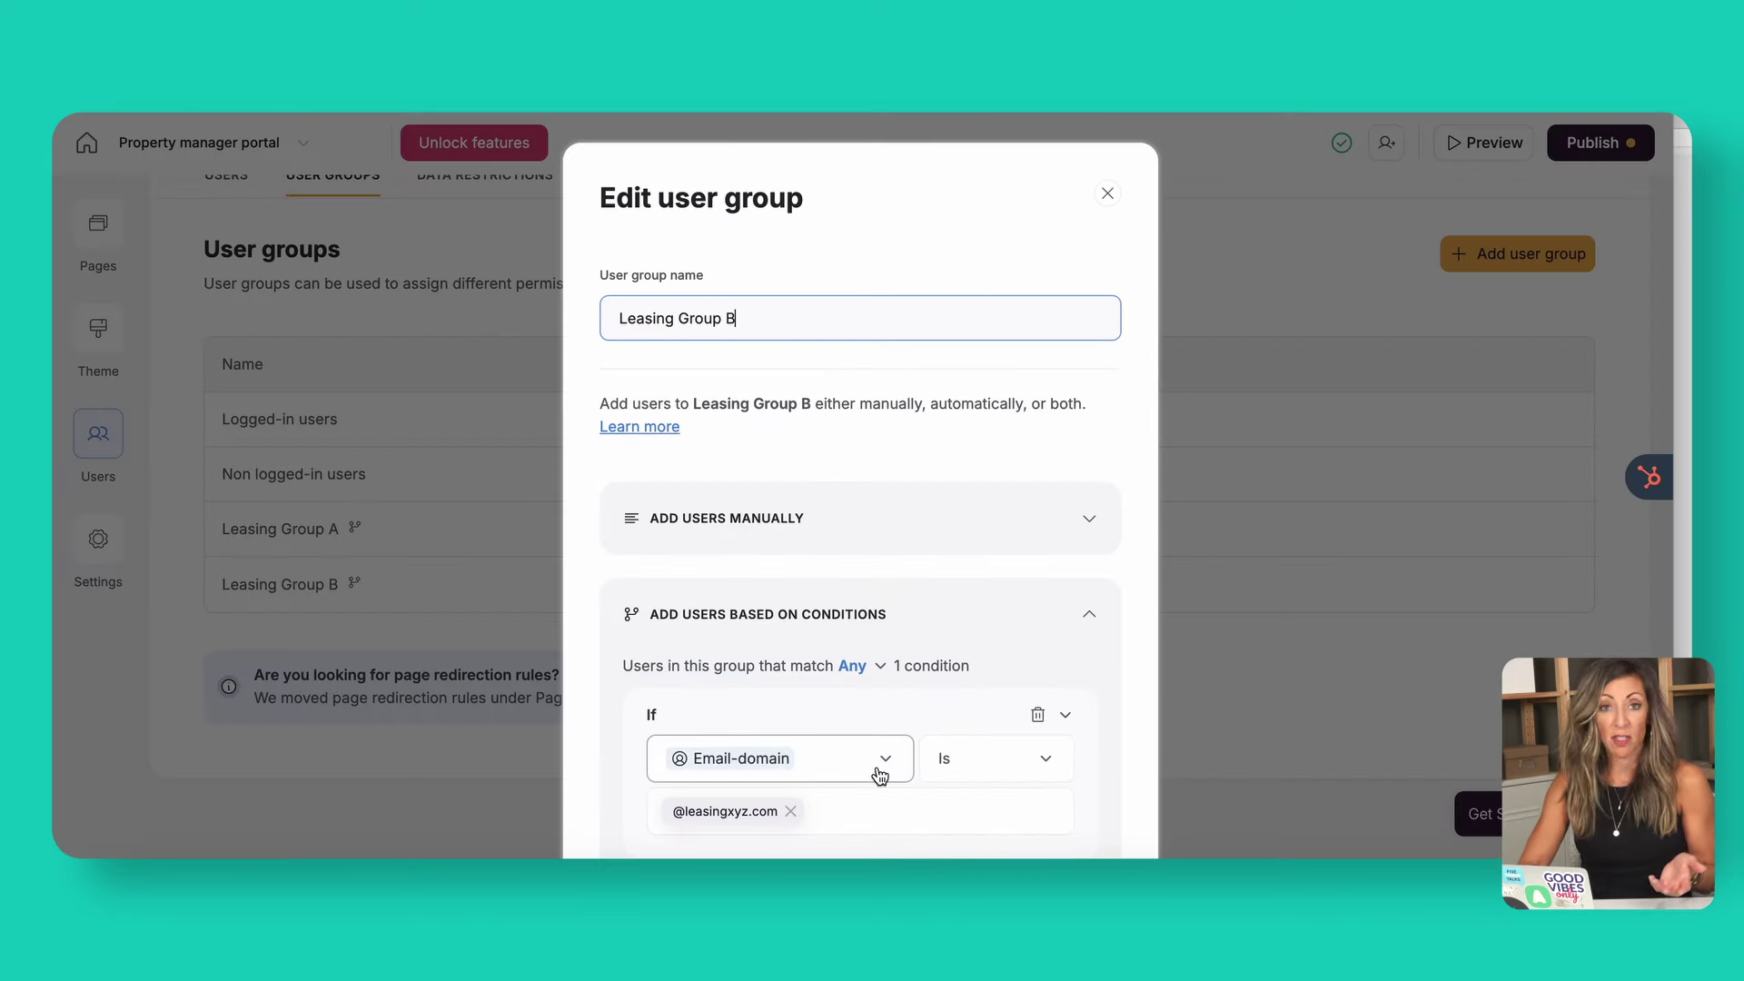
{"action": "left_click", "coordinate": [1110, 196]}
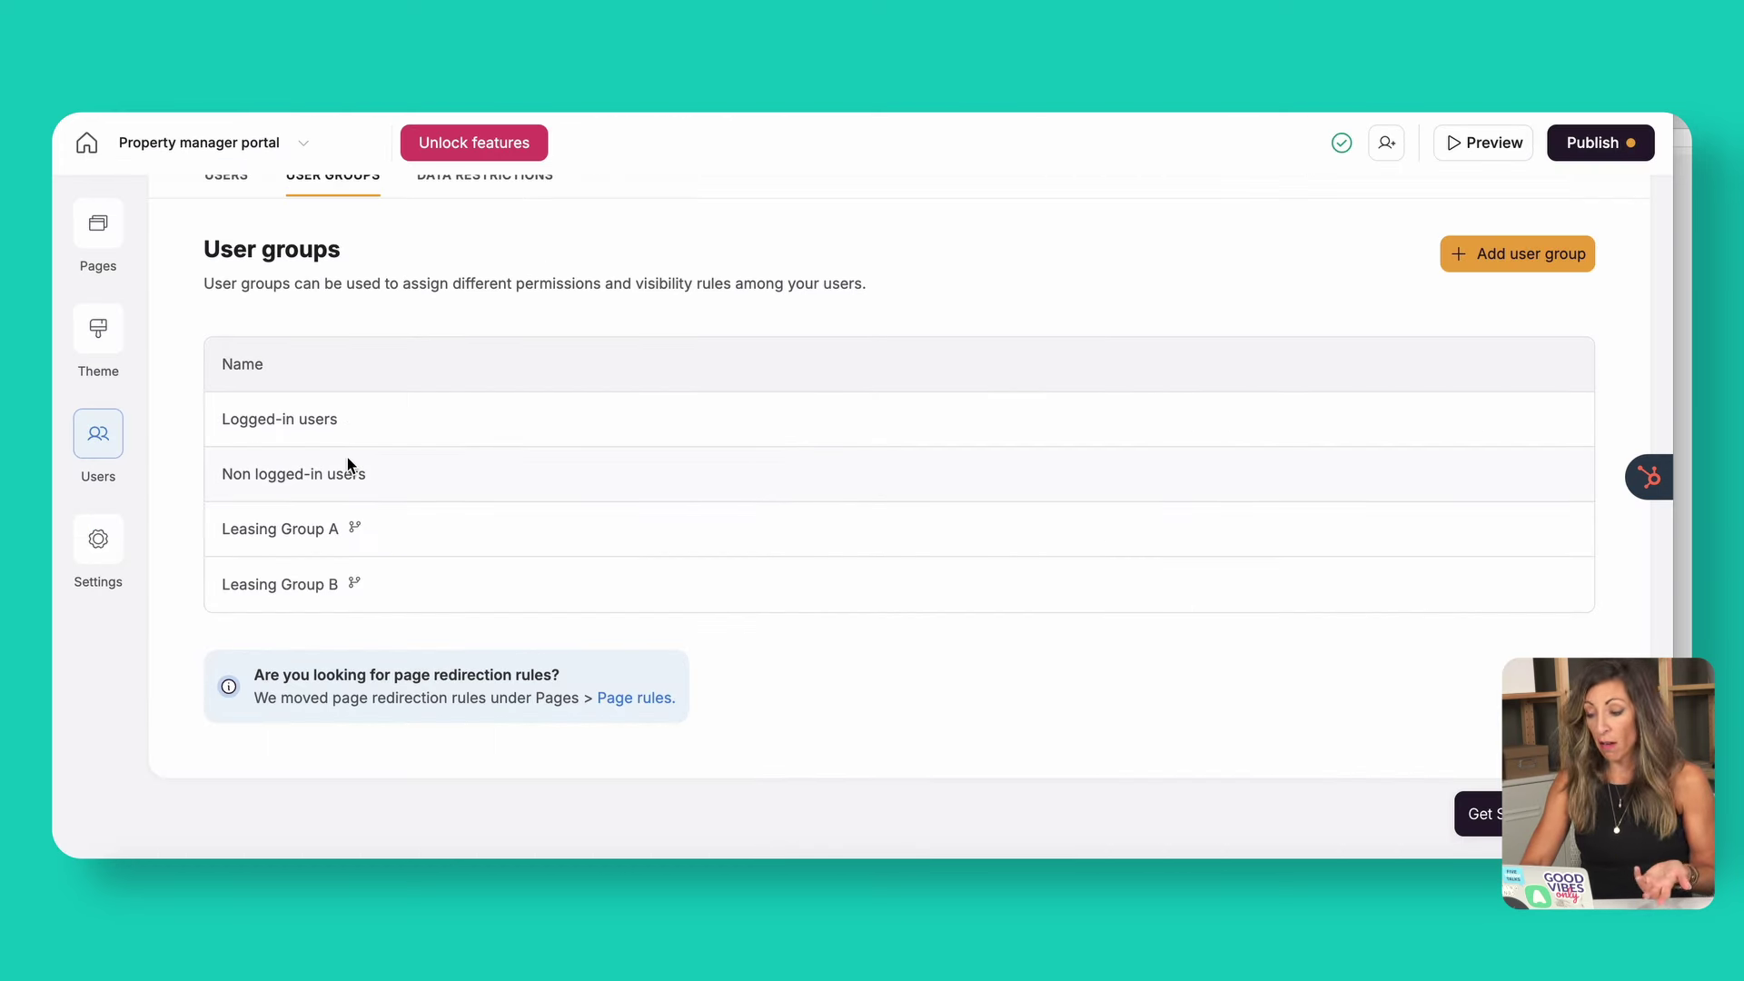
- Create a user group named Super Admin without selecting any users or adding conditions
{"action": "left_click", "coordinate": [1482, 259]}
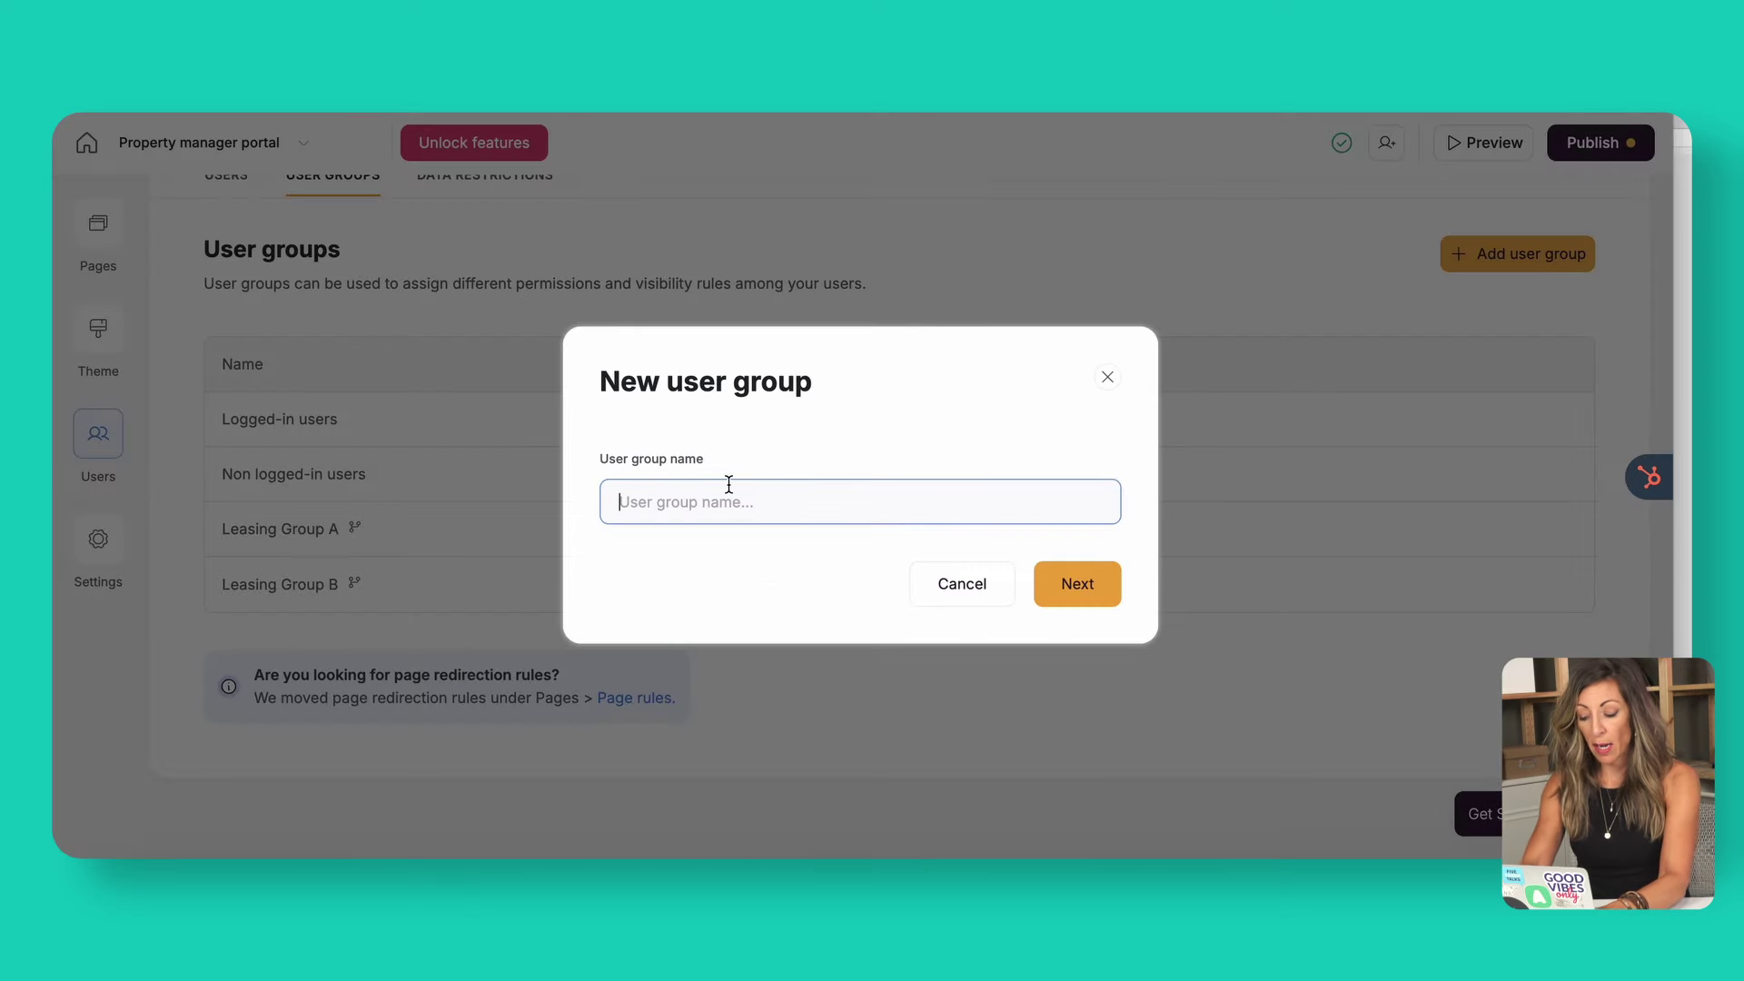
{"action": "type", "text": "Super Admin"}
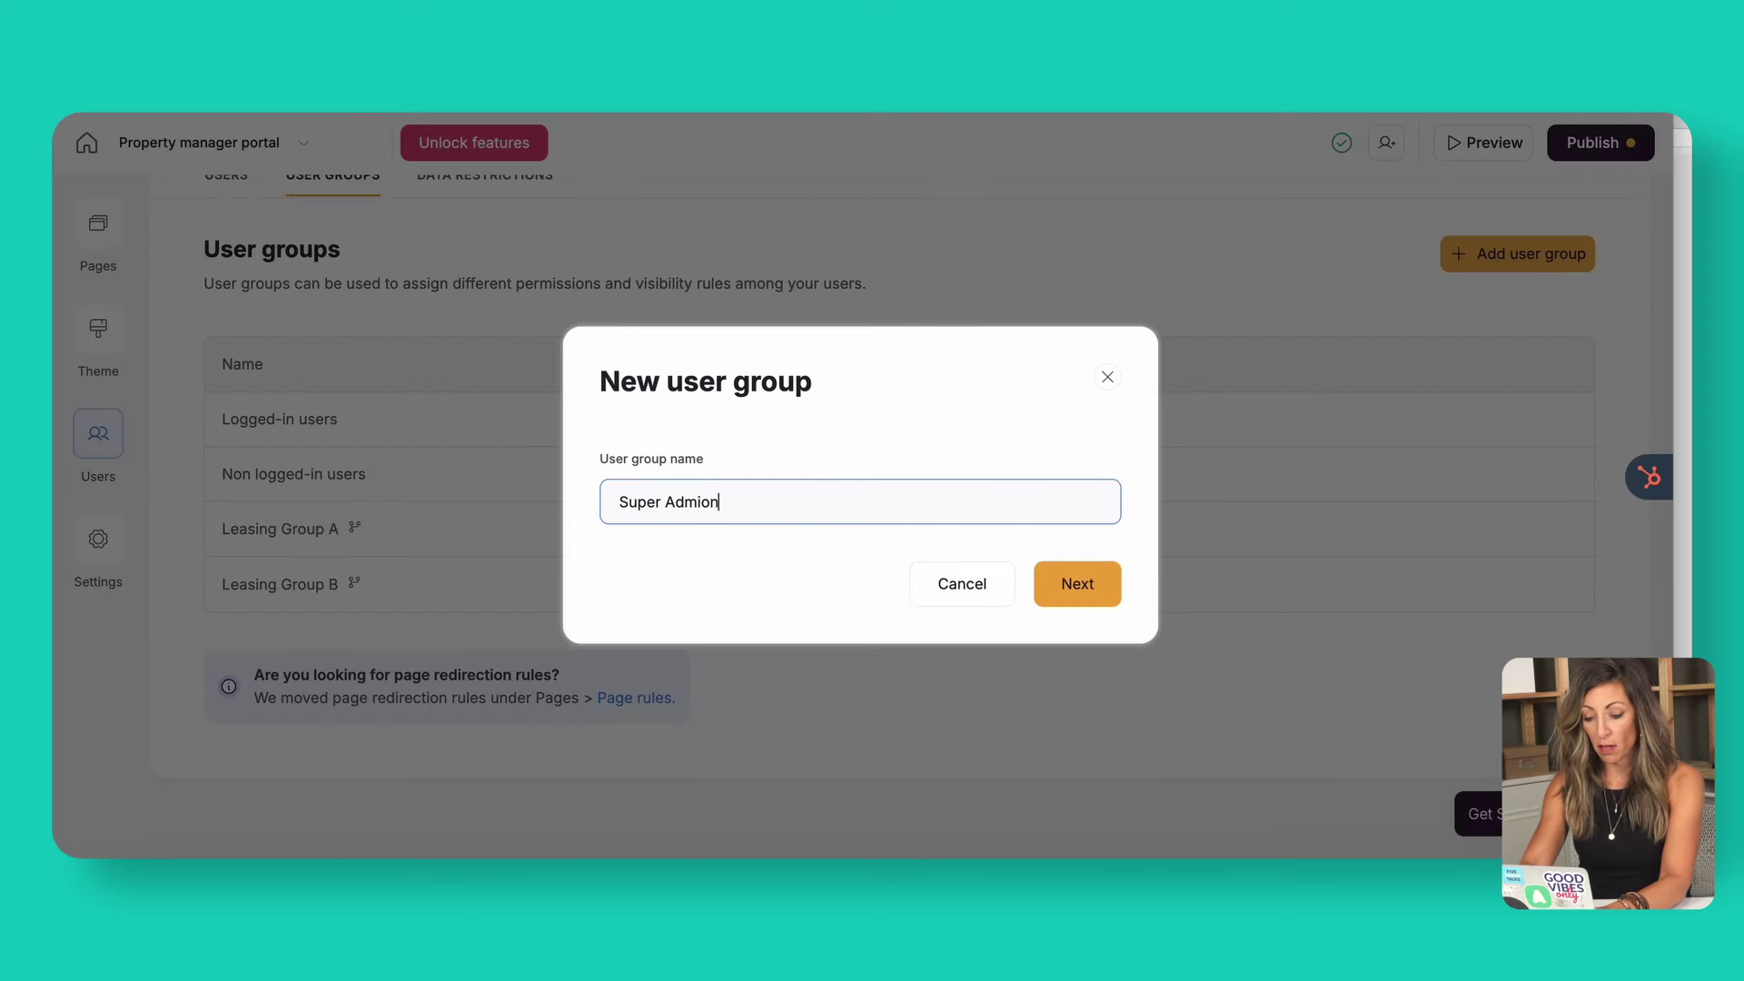
{"action": "left_click", "coordinate": [1077, 582]}
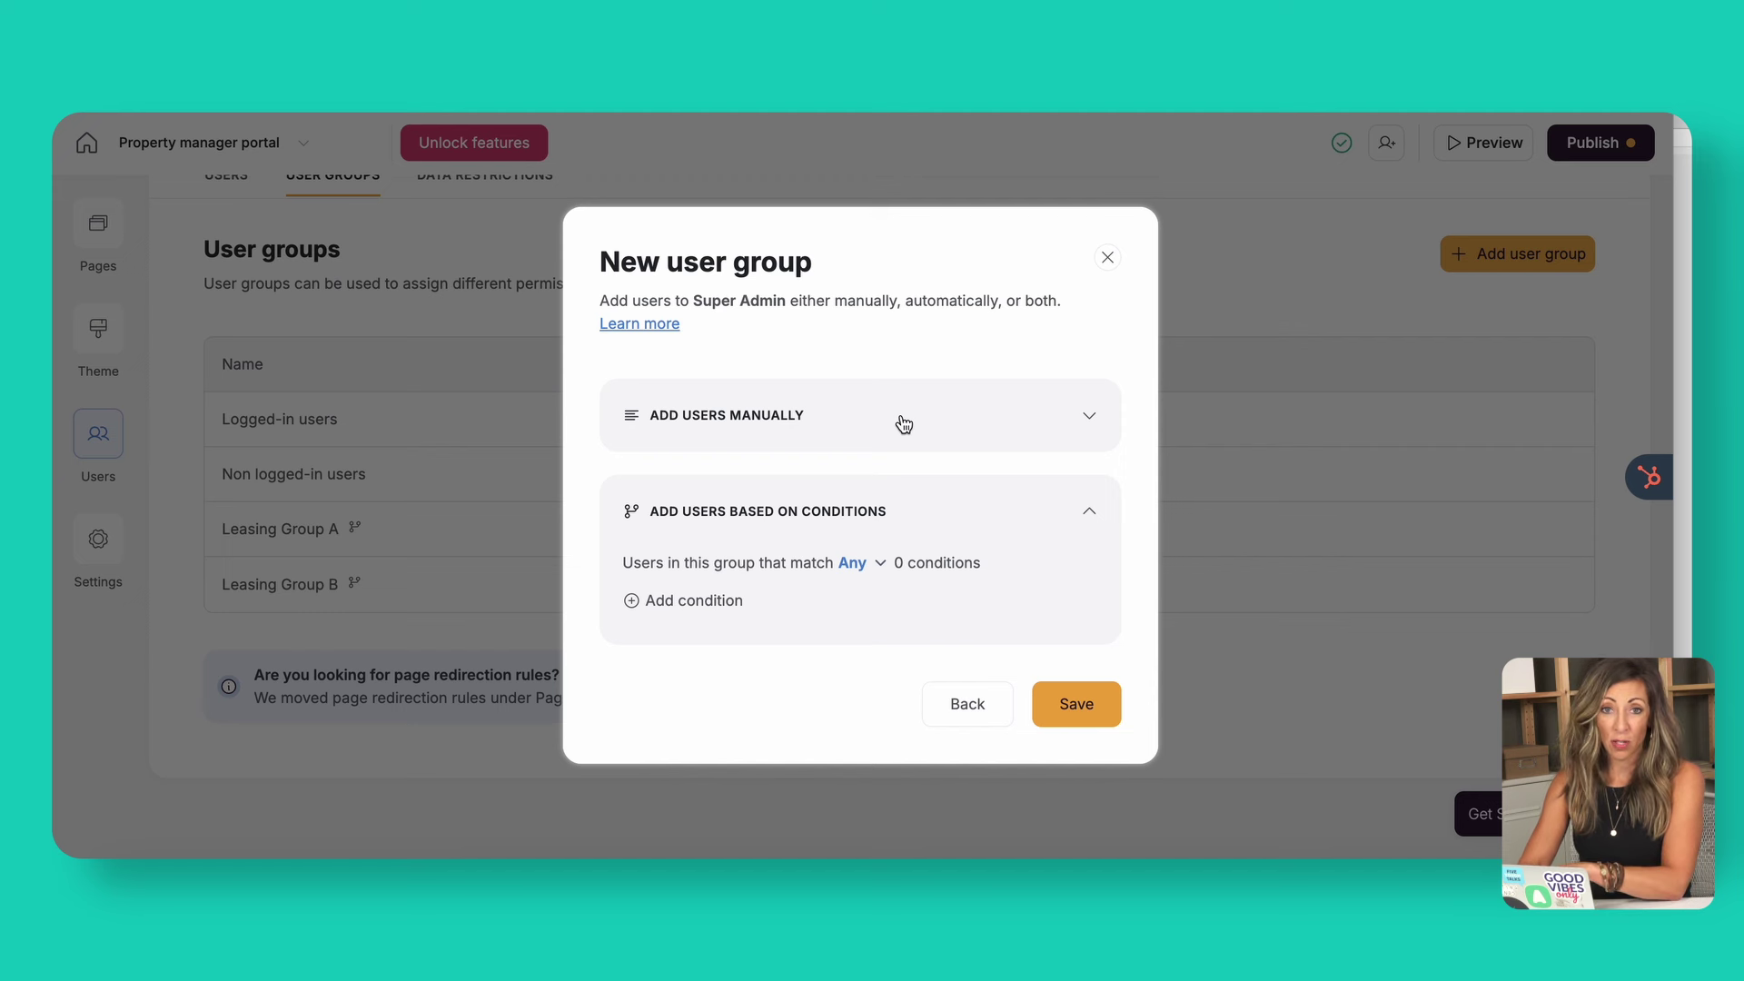
{"action": "left_click", "coordinate": [974, 430]}
{"action": "left_click", "coordinate": [761, 457]}
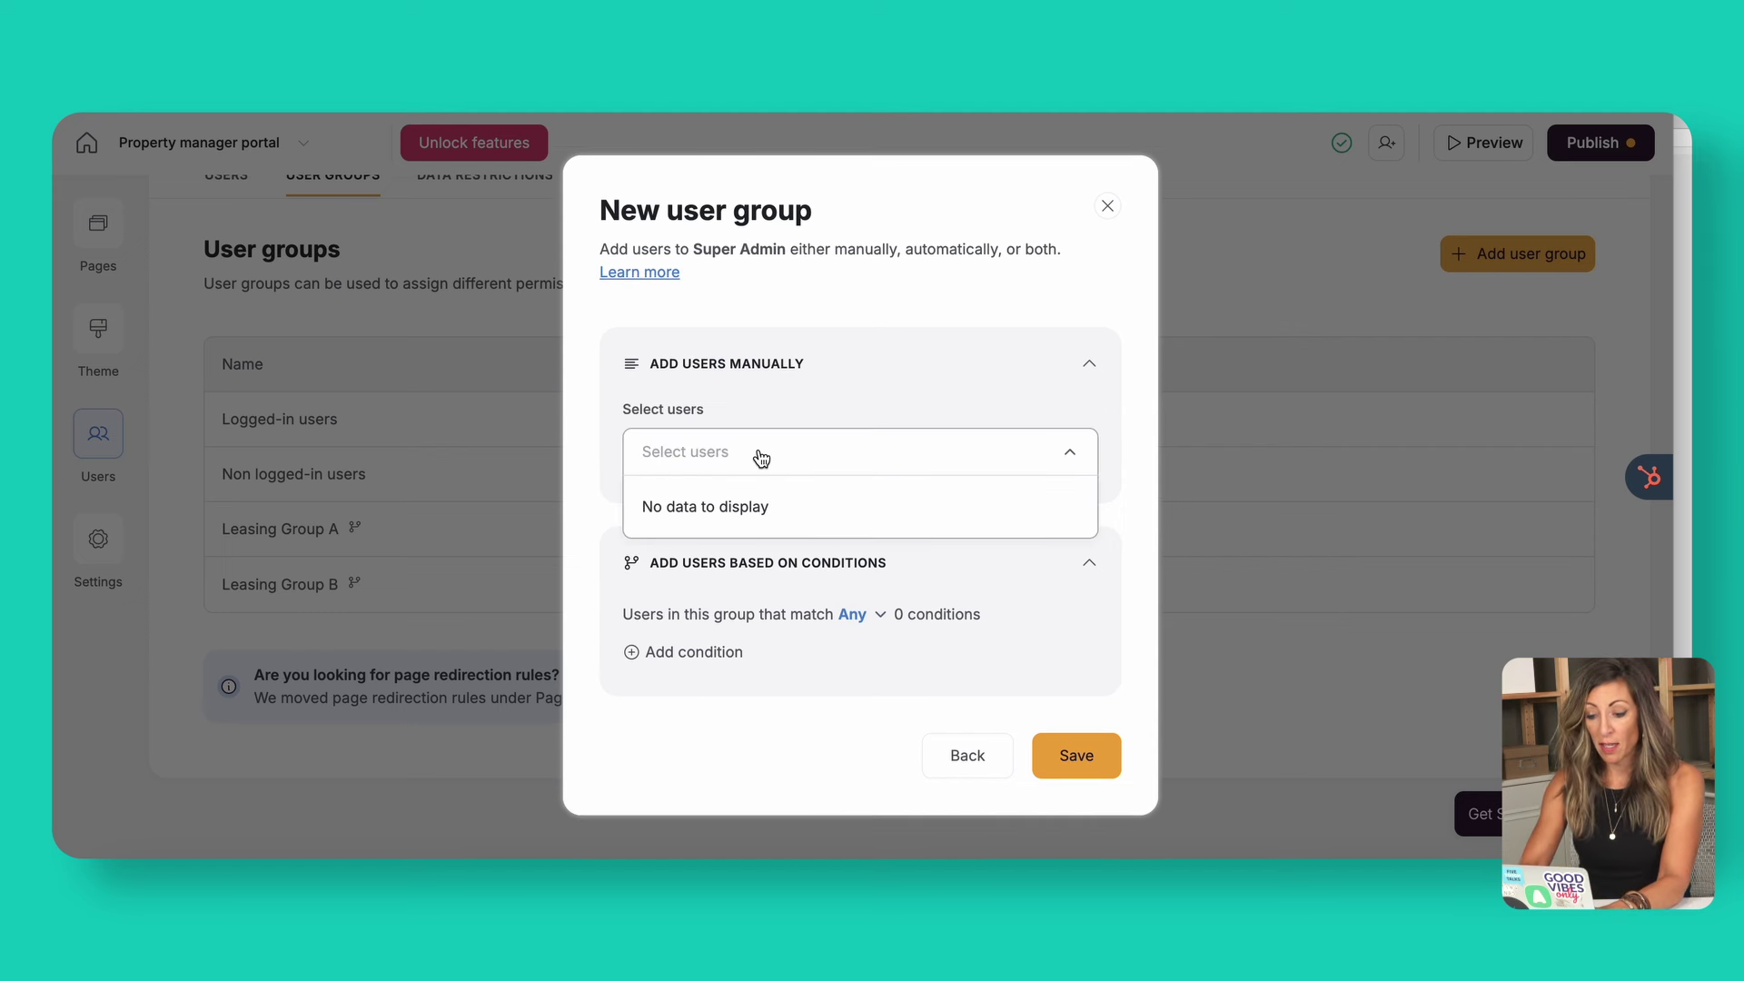
{"action": "left_click", "coordinate": [1085, 680]}
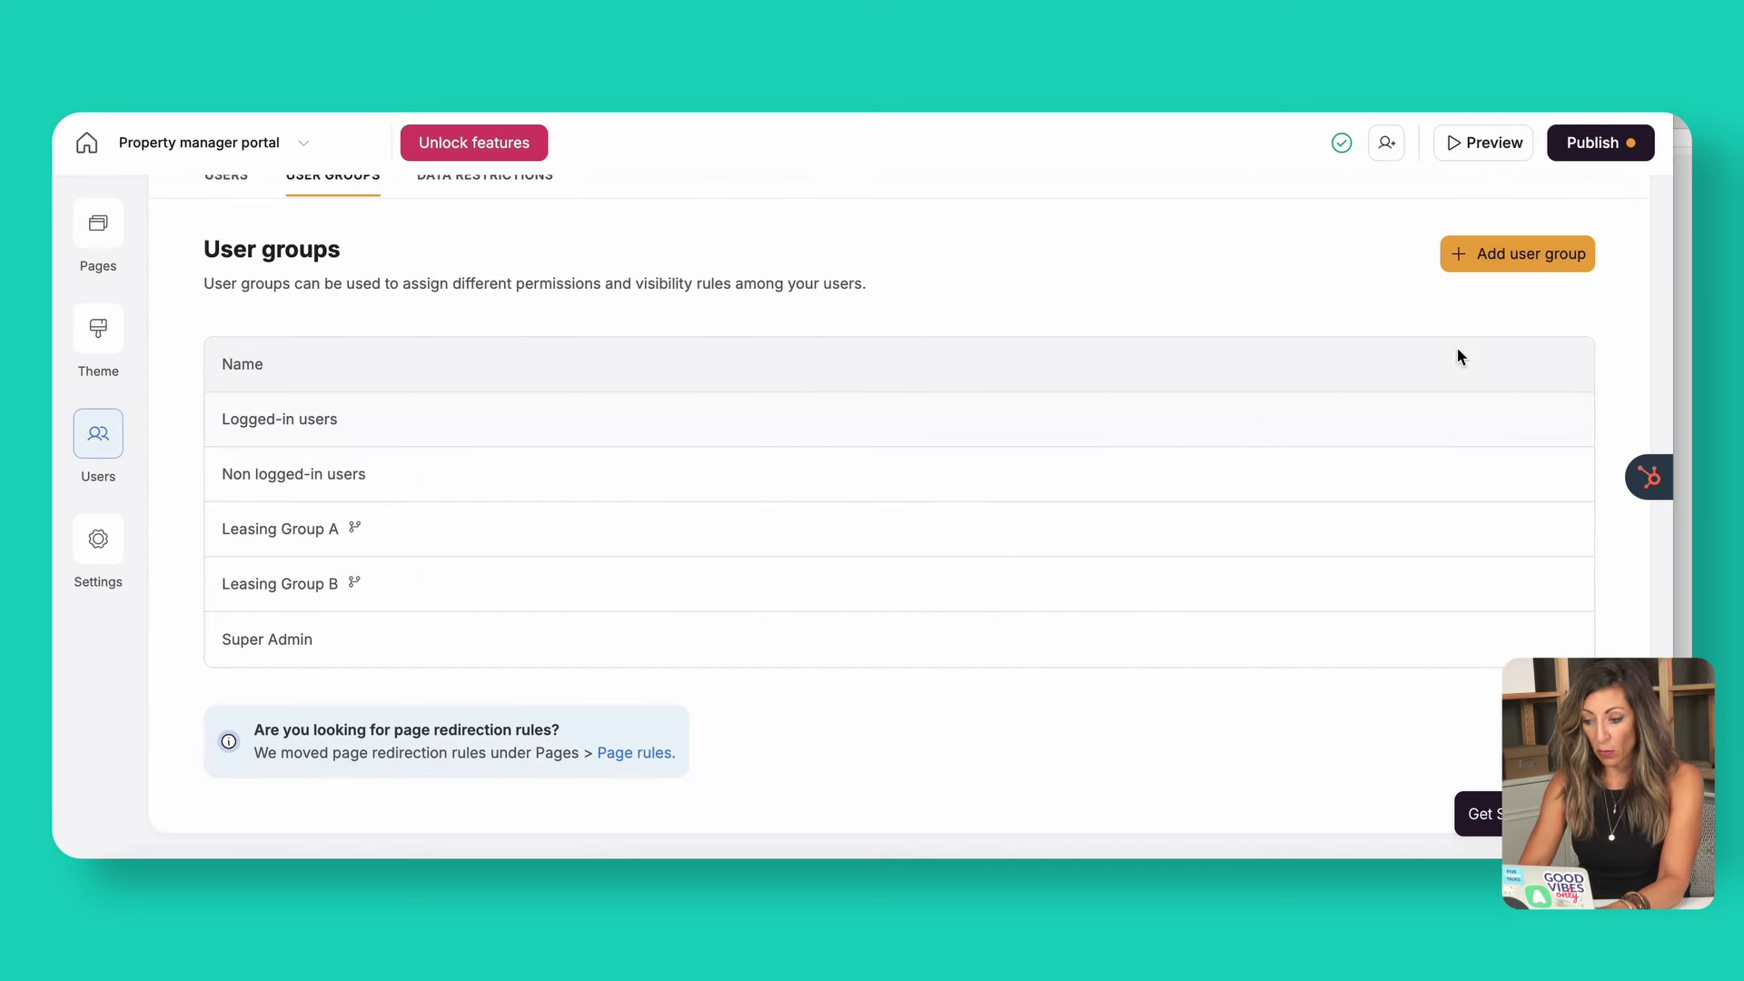
- Start adding a single app user to the portal without syncing a data source
{"action": "scroll", "coordinate": [366, 289], "scroll_direction": "up", "scroll_amount": 2}
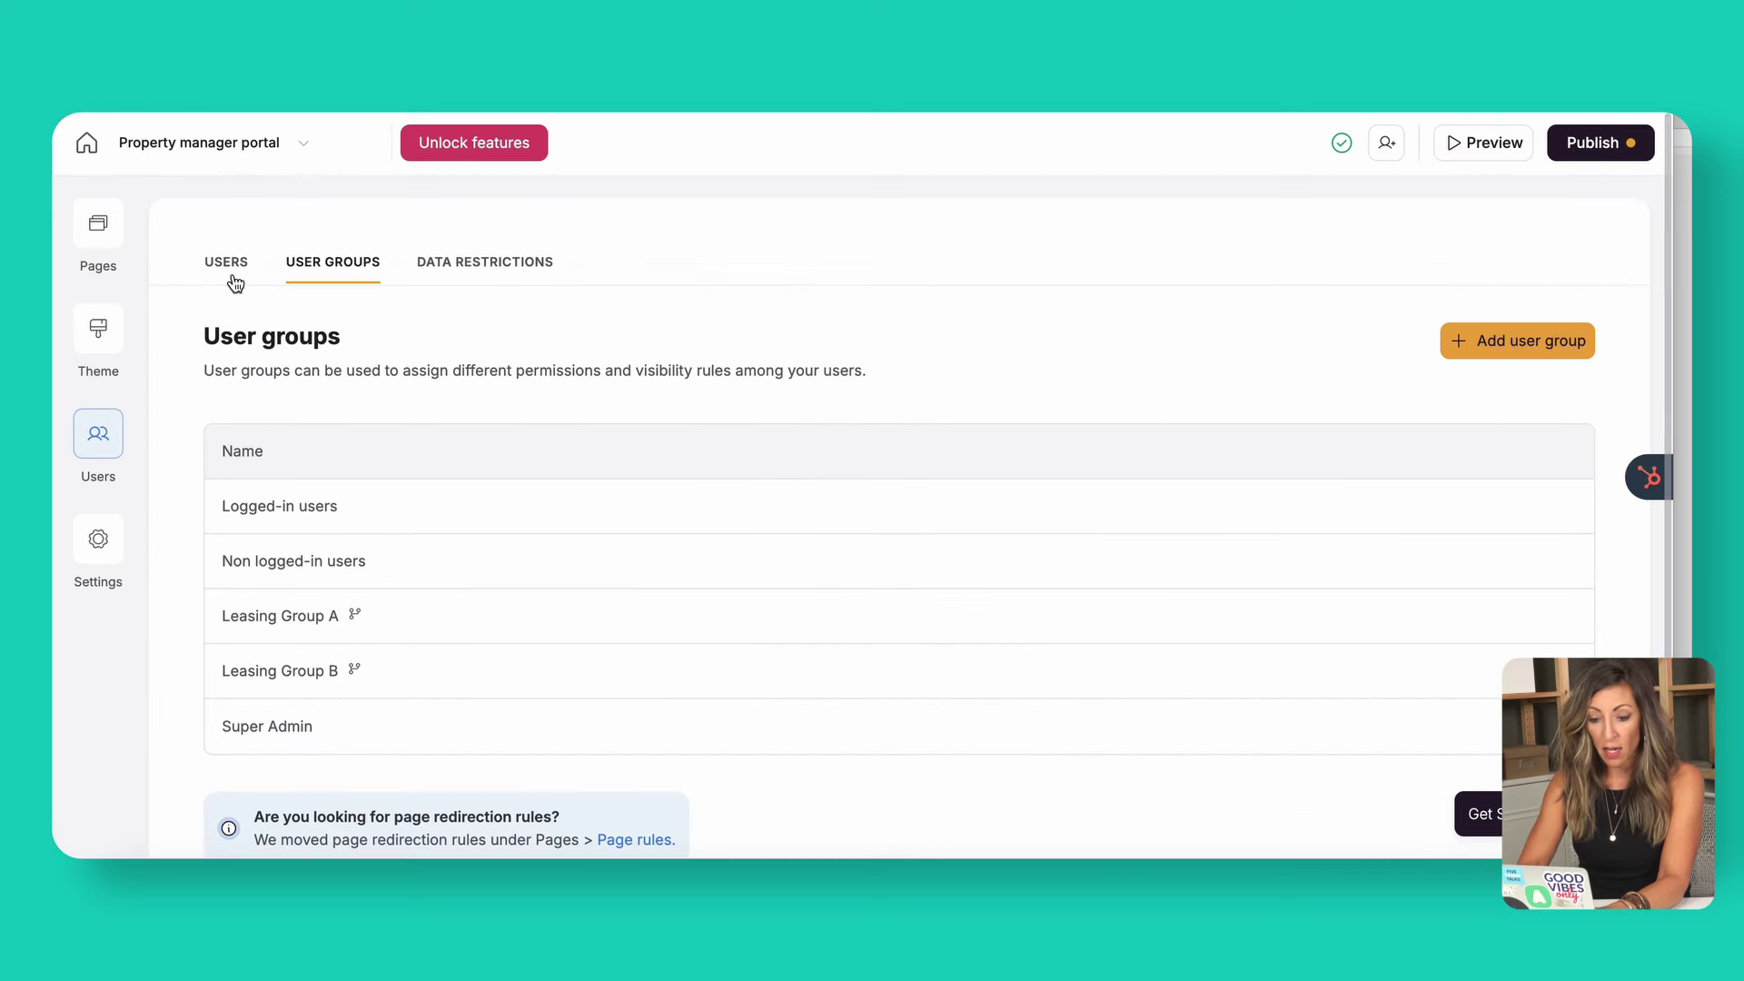
{"action": "left_click", "coordinate": [226, 263]}
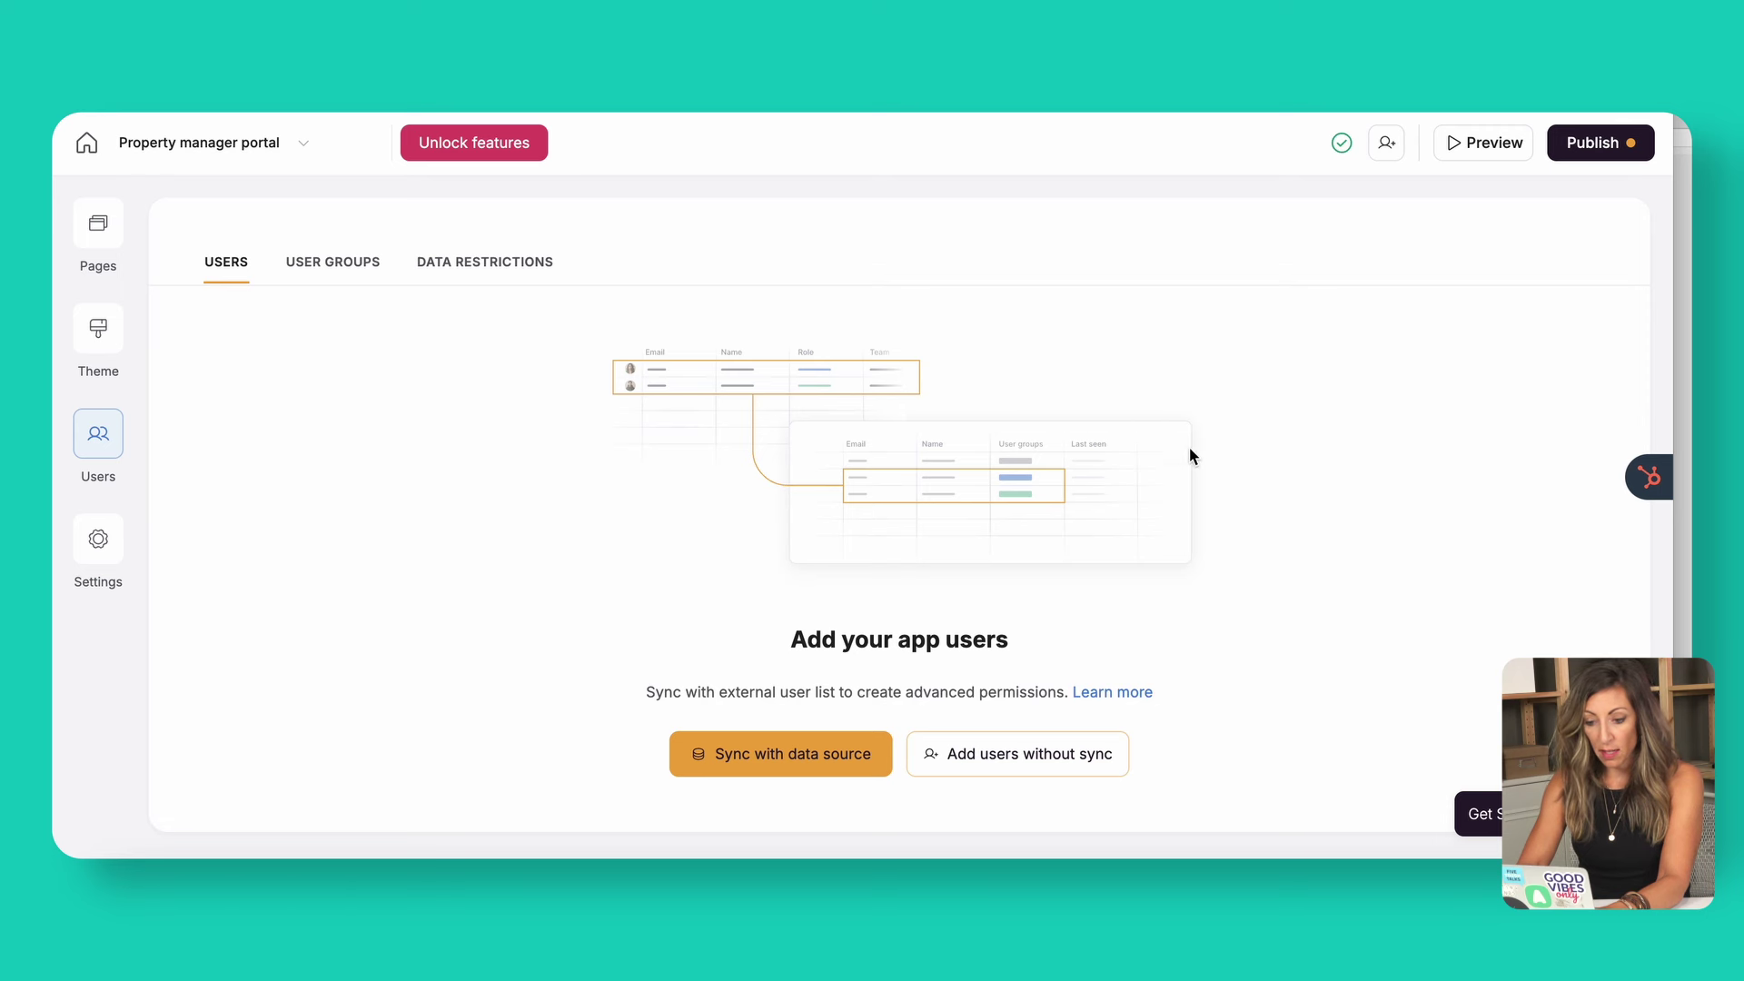
{"action": "left_click", "coordinate": [1012, 761]}
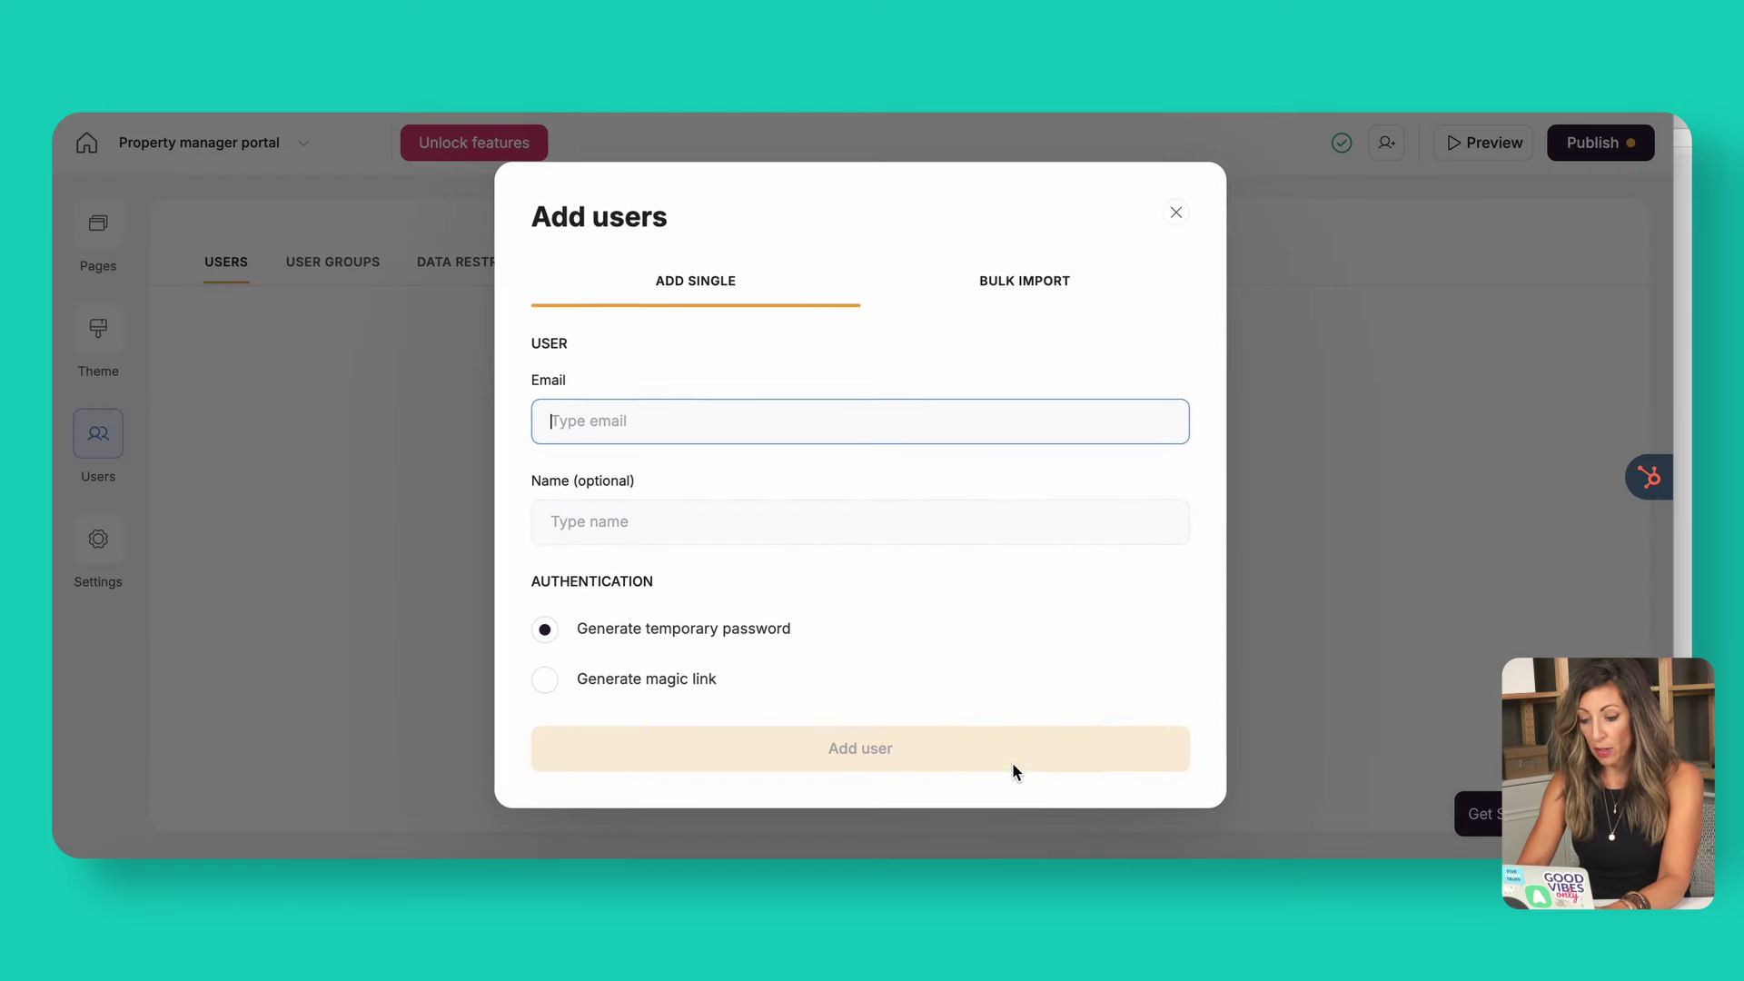